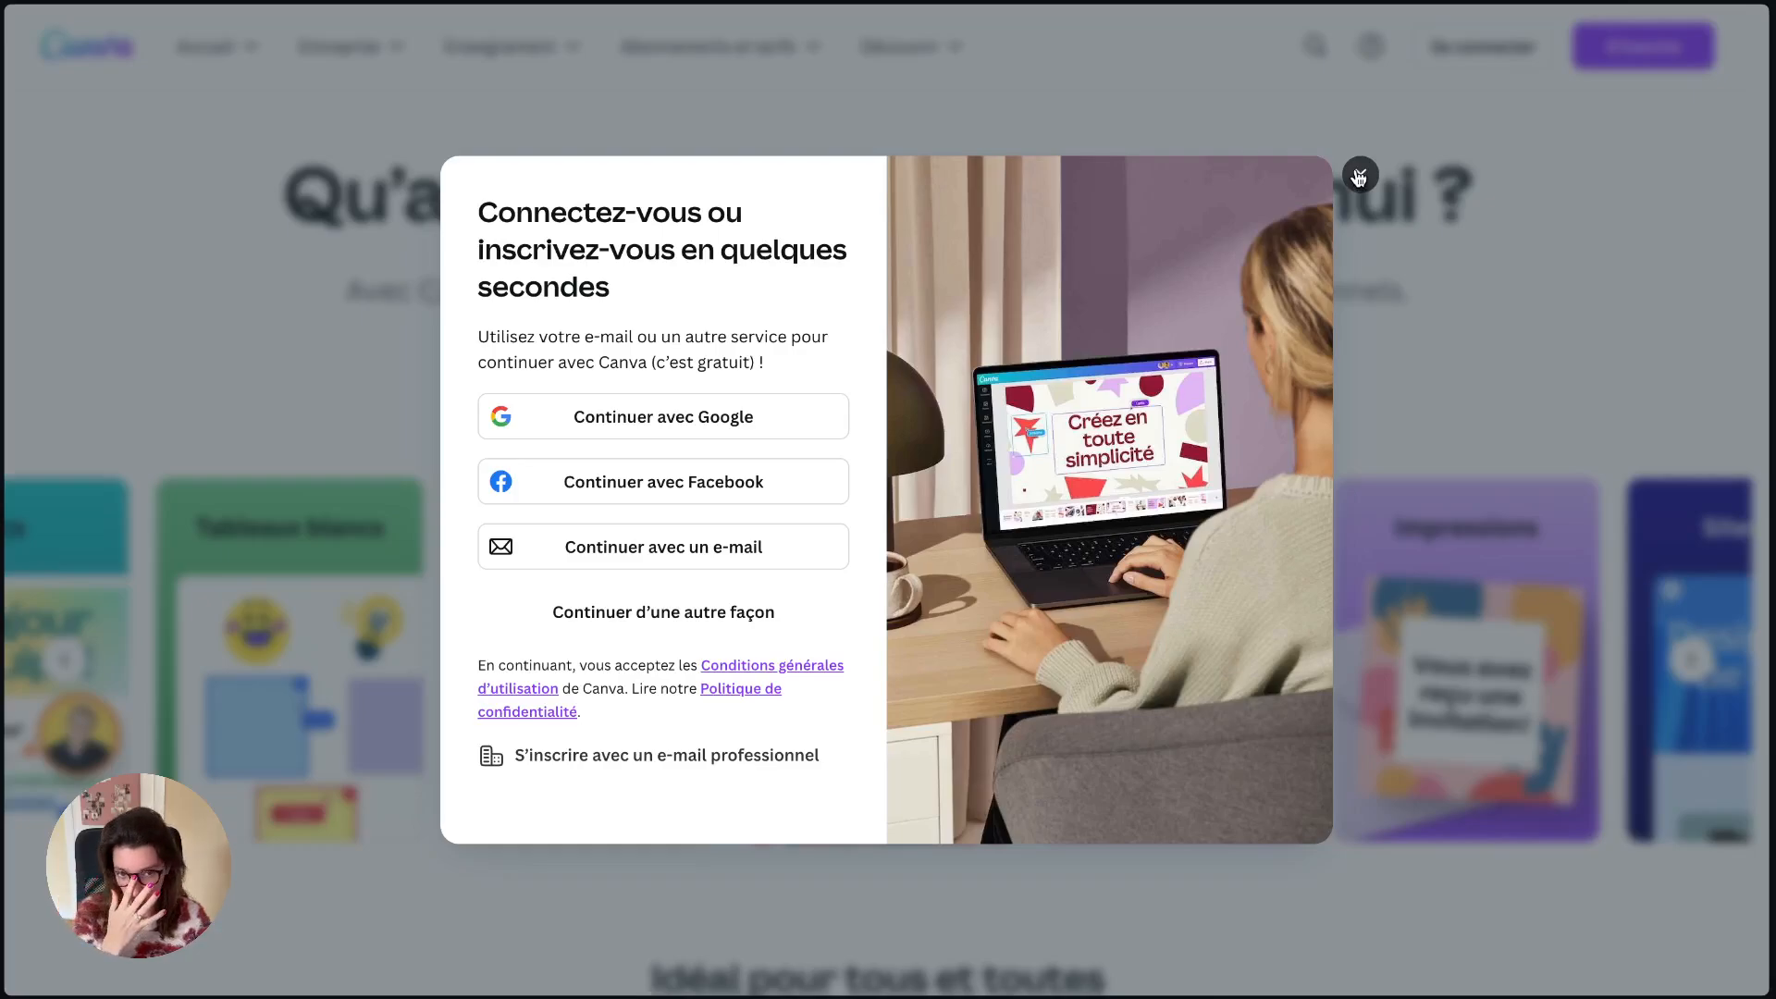
Step: Dismiss the sign-up prompt and look through the carousel of design types on the Canva landing page
click(1359, 176)
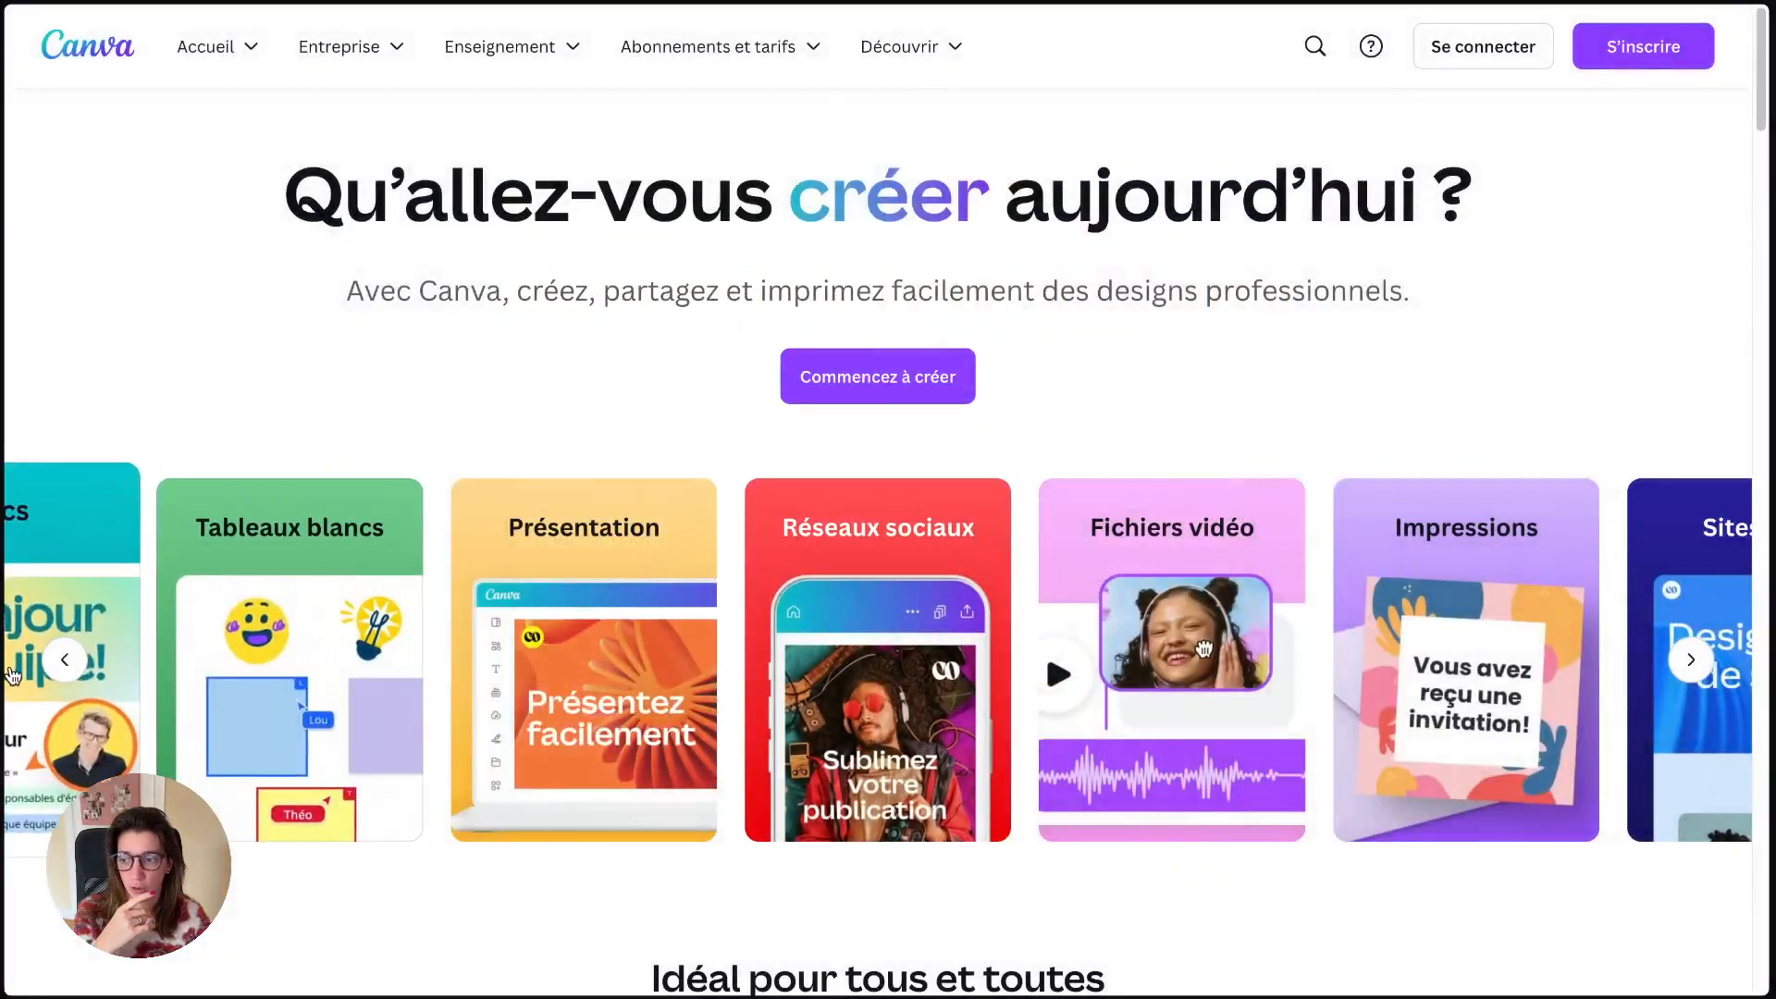
mouse_move(3, 63)
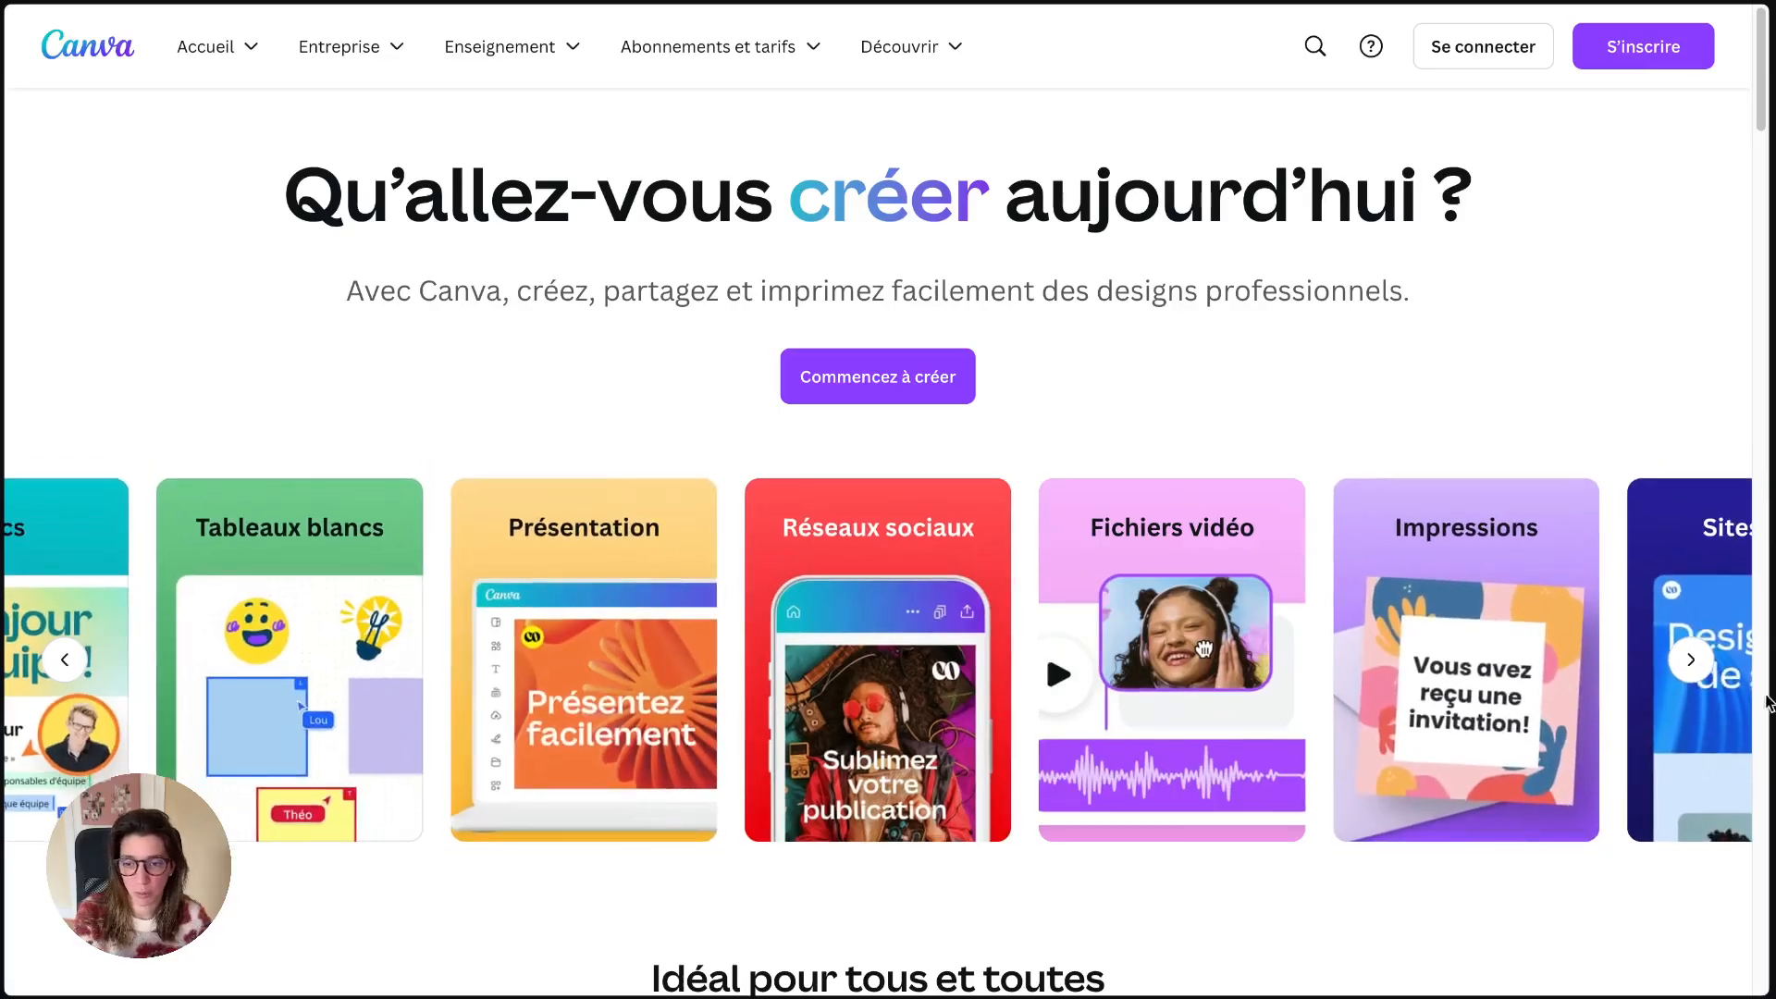
click(1693, 659)
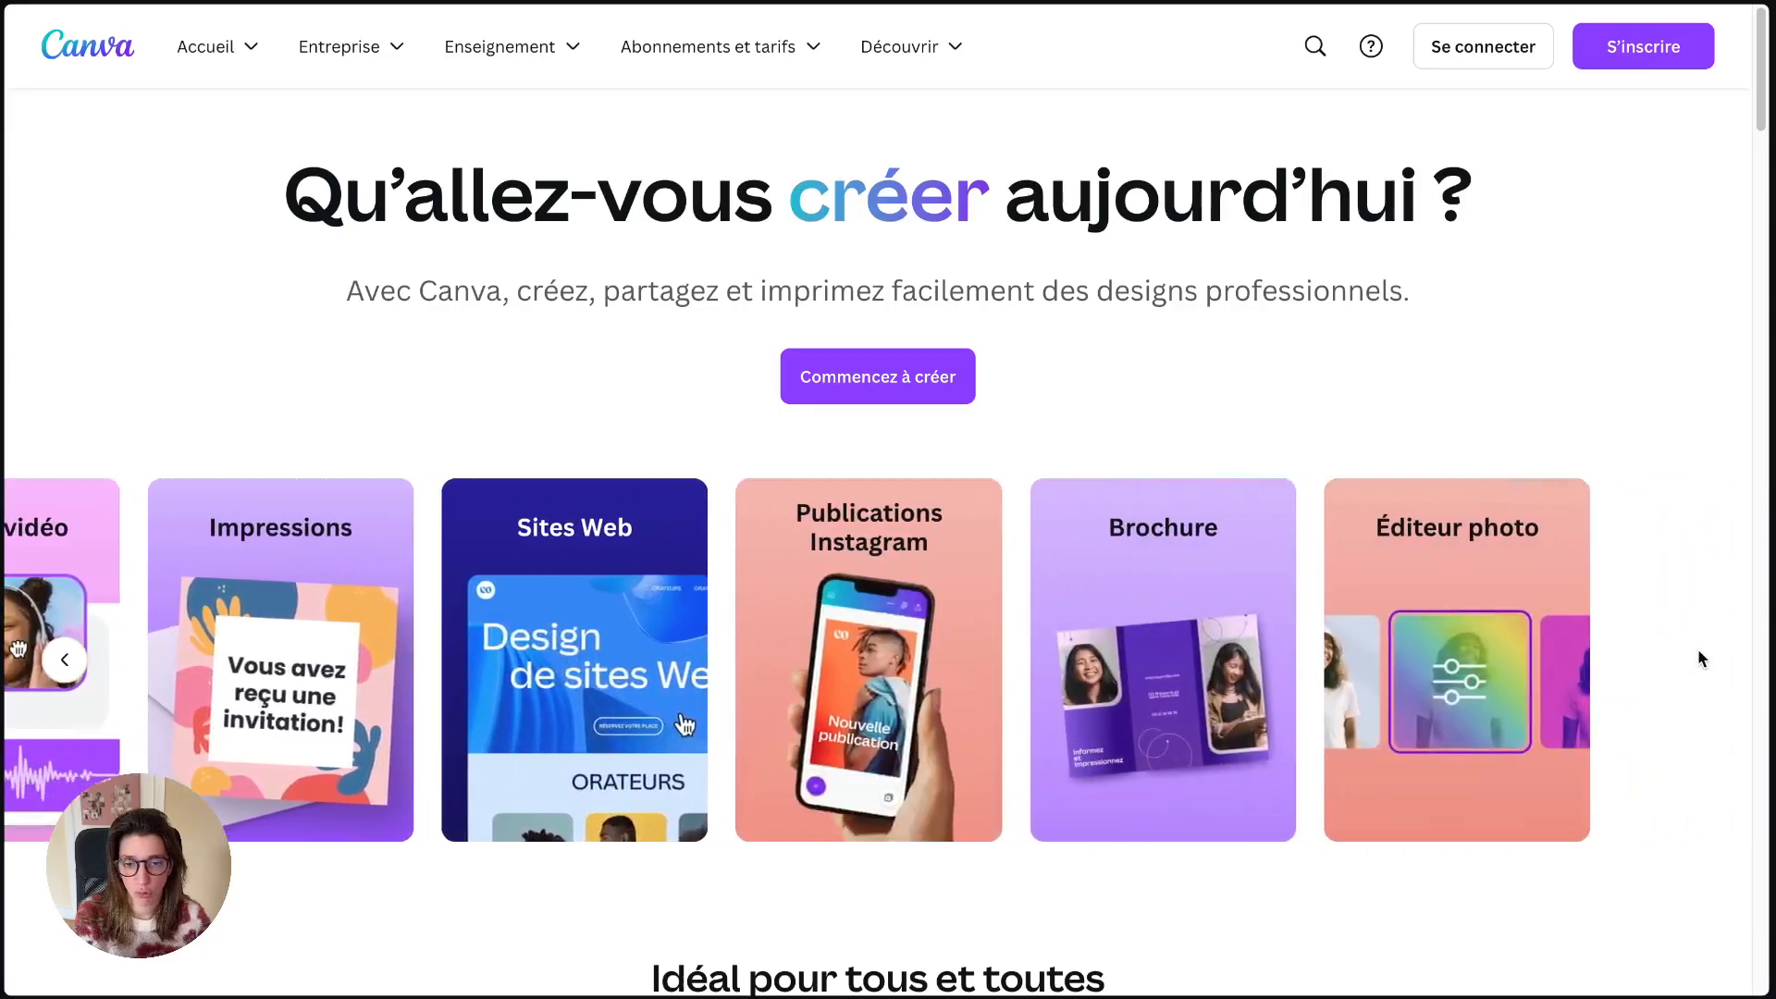
click(67, 658)
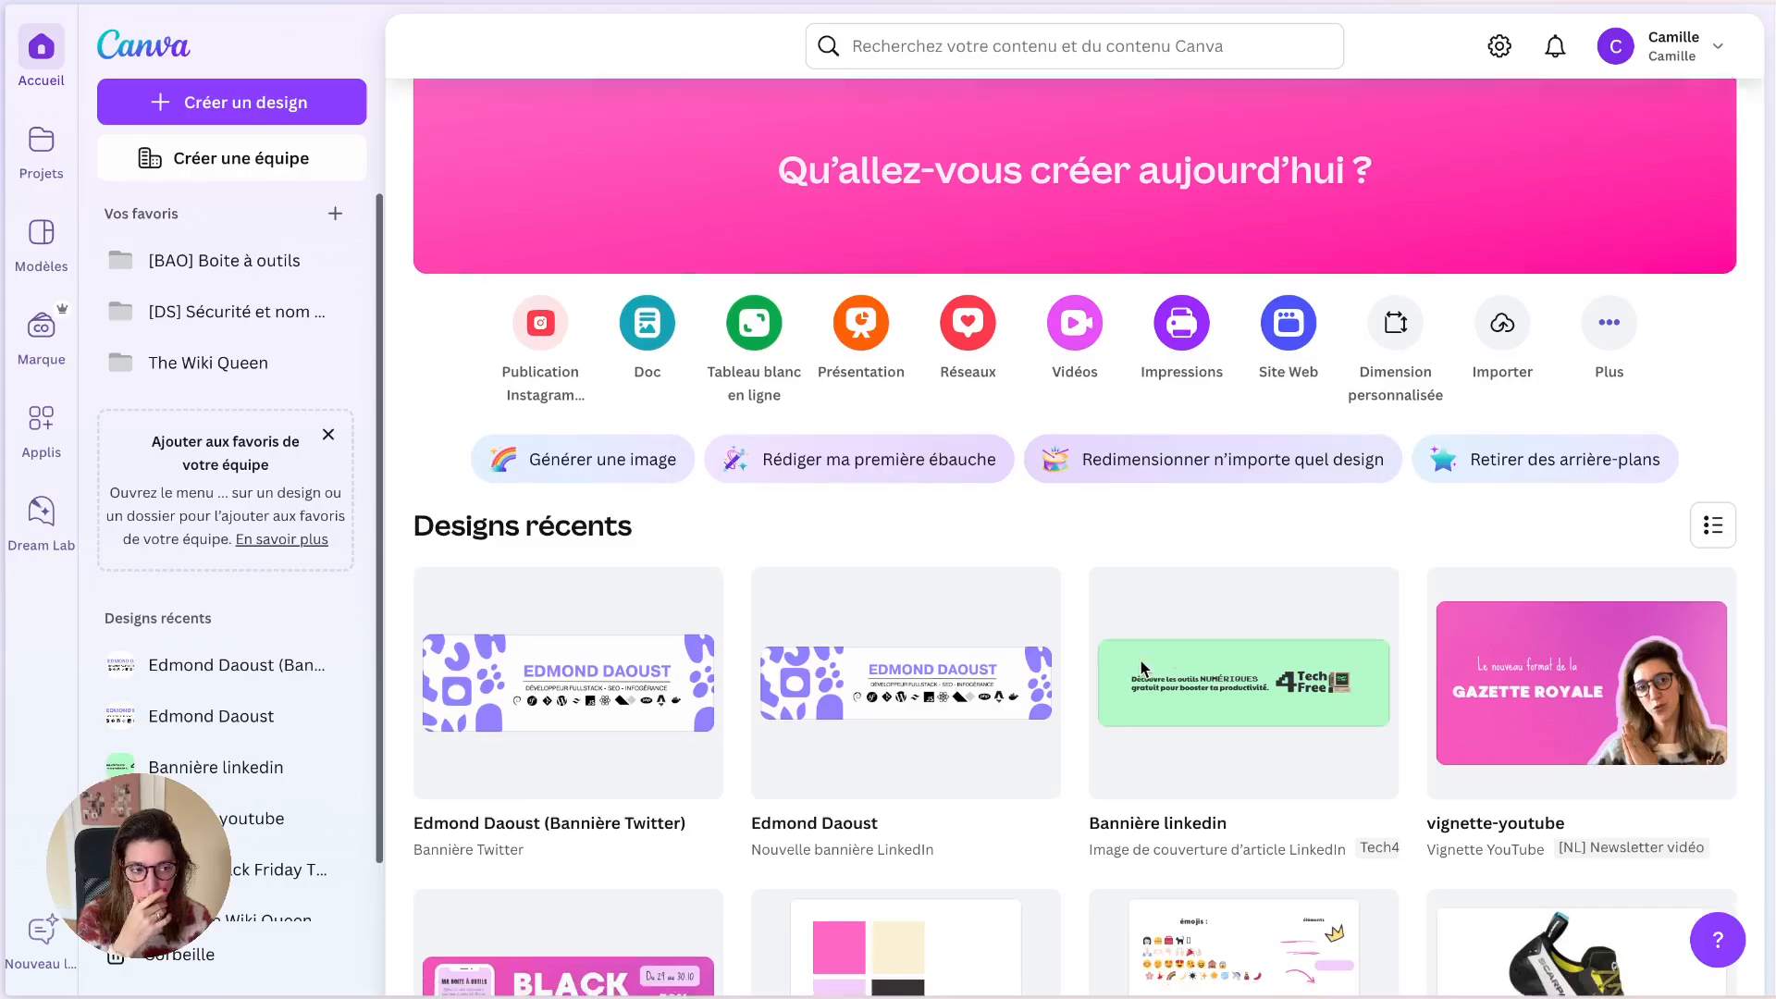
Step: Create a new blank Doc from the Docs category of the design creation options
scroll(1129, 660, down, 1)
scroll(1129, 661, up, 1)
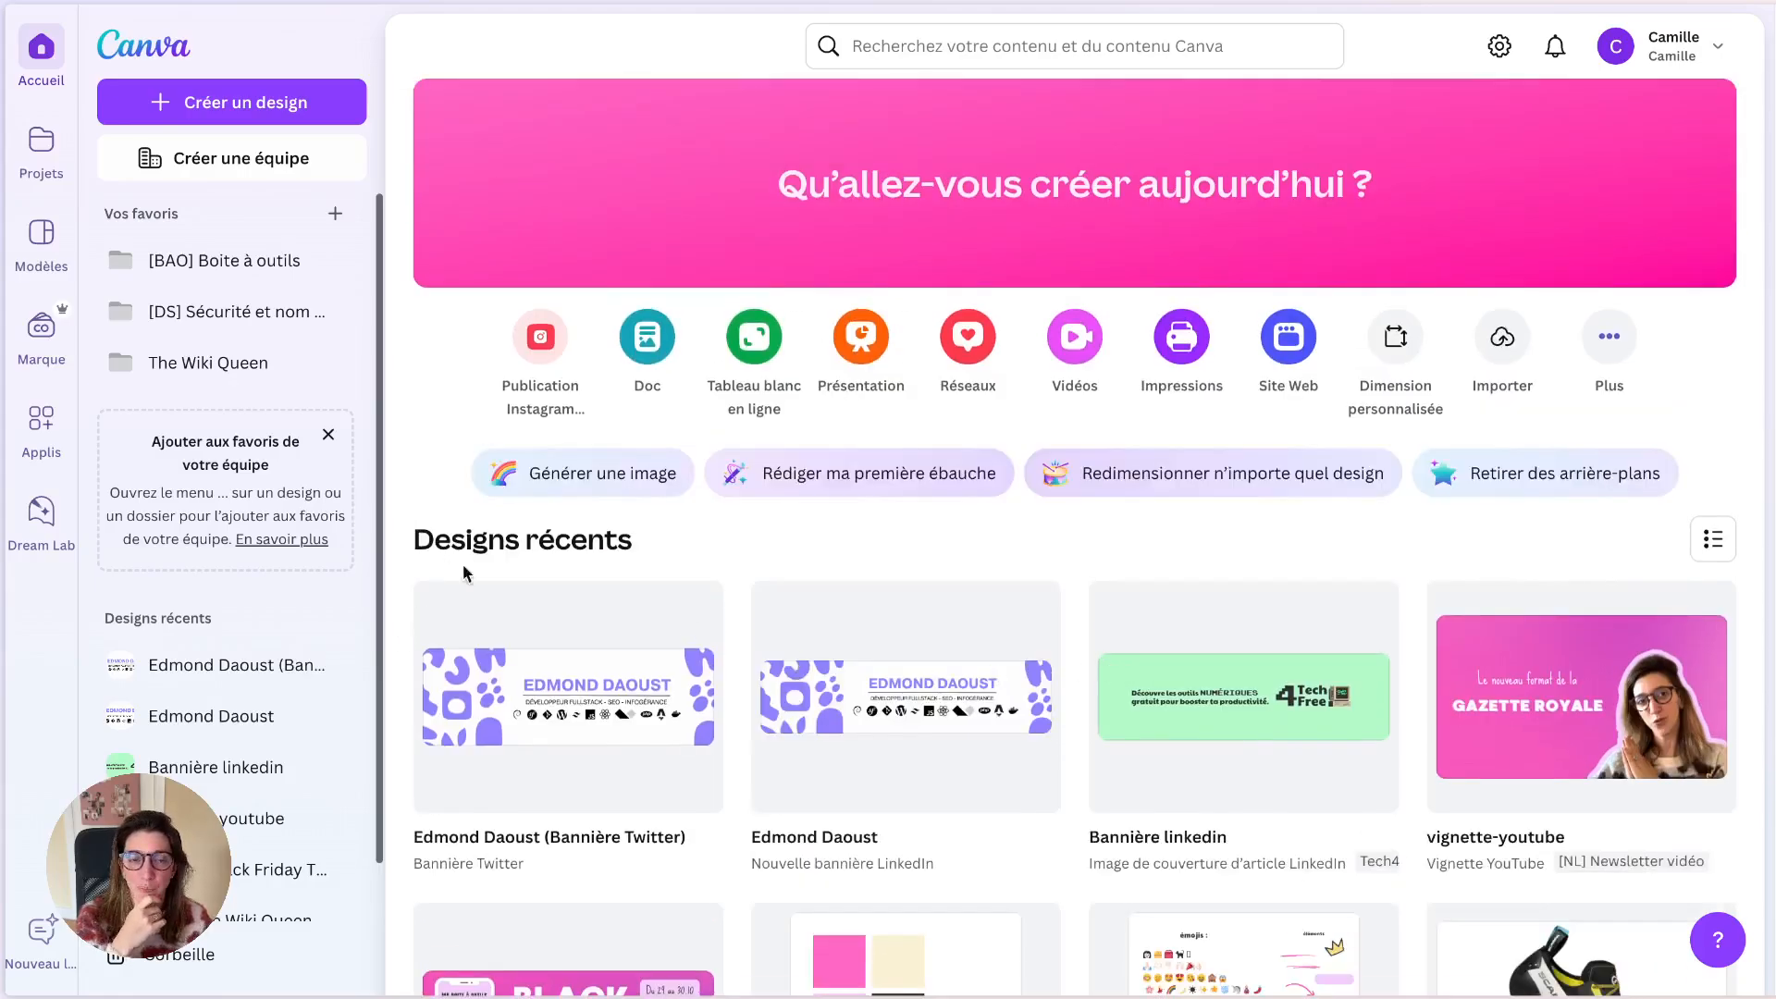
click(264, 109)
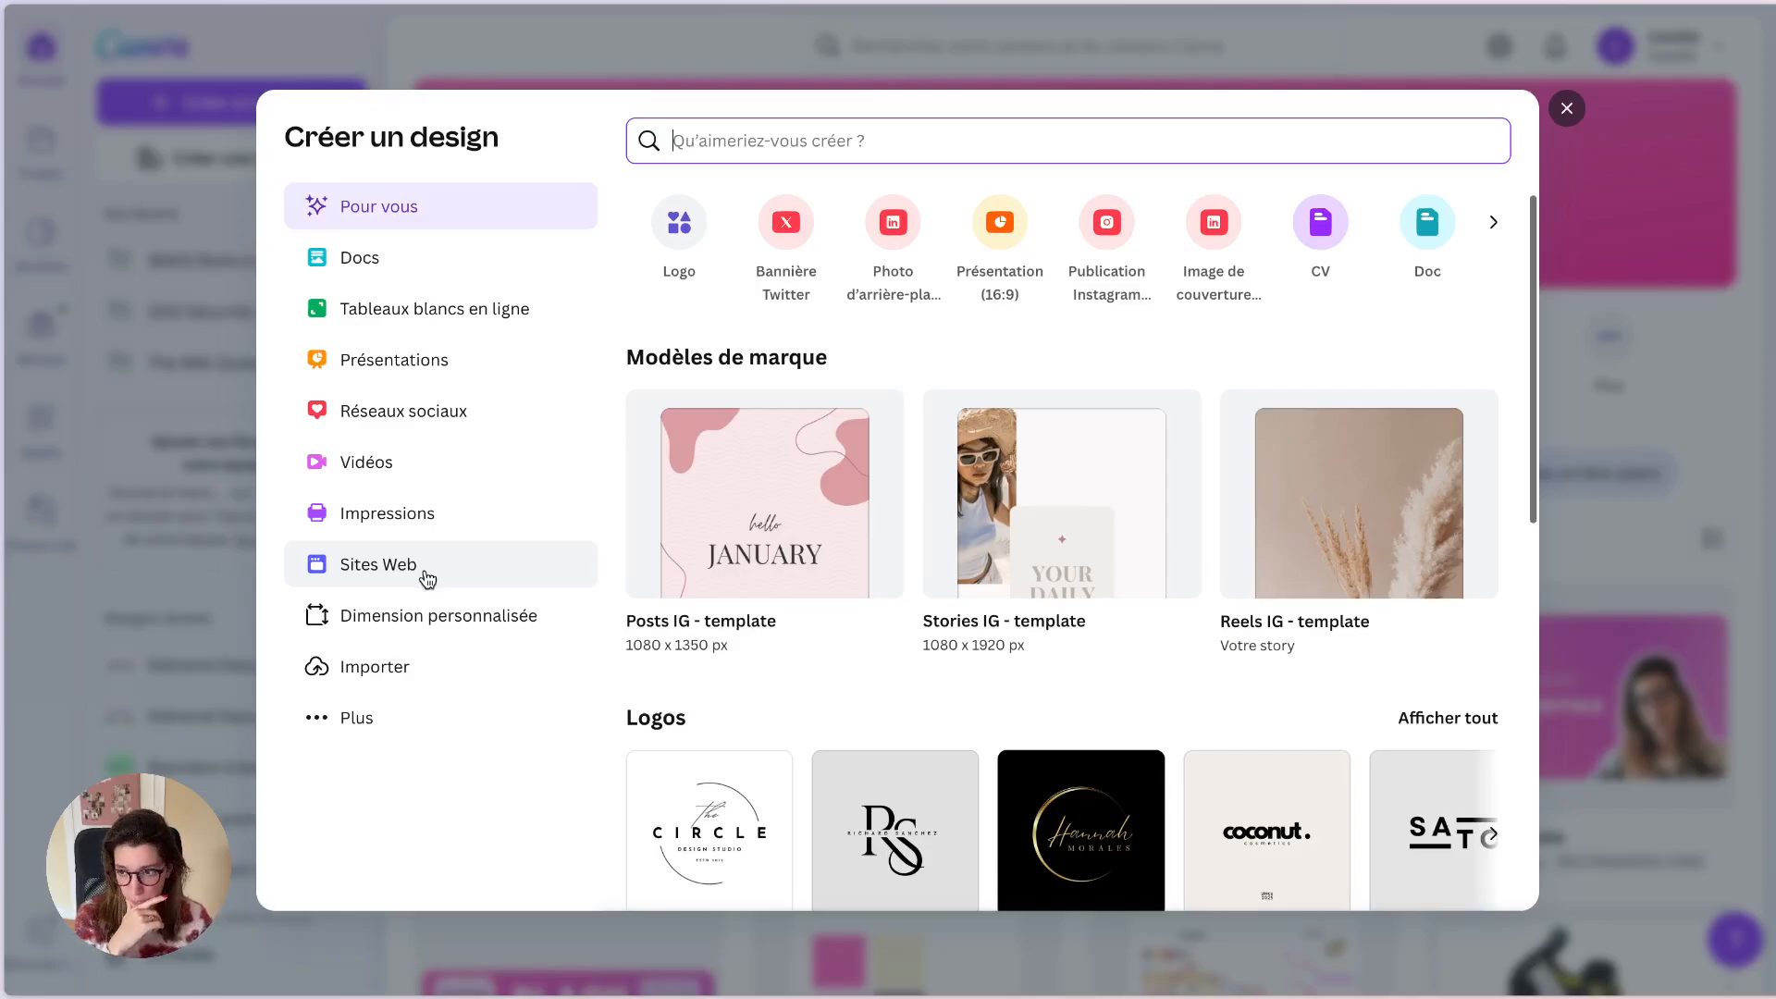
click(442, 617)
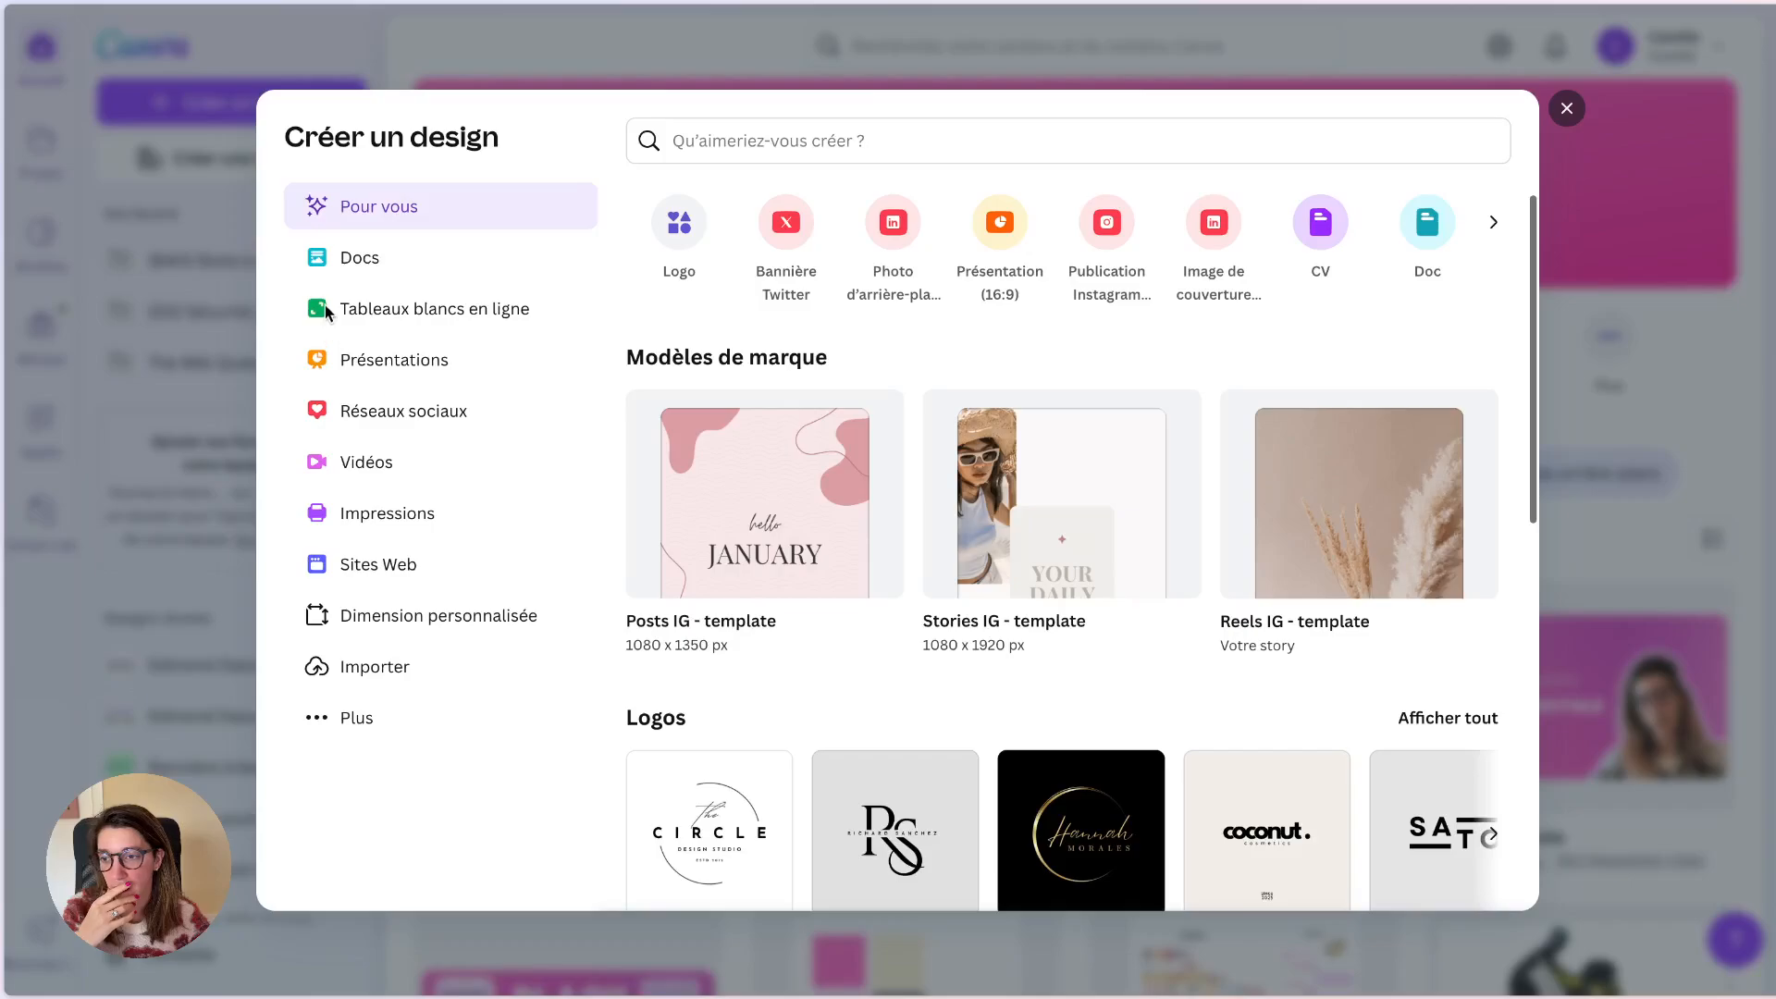
click(366, 264)
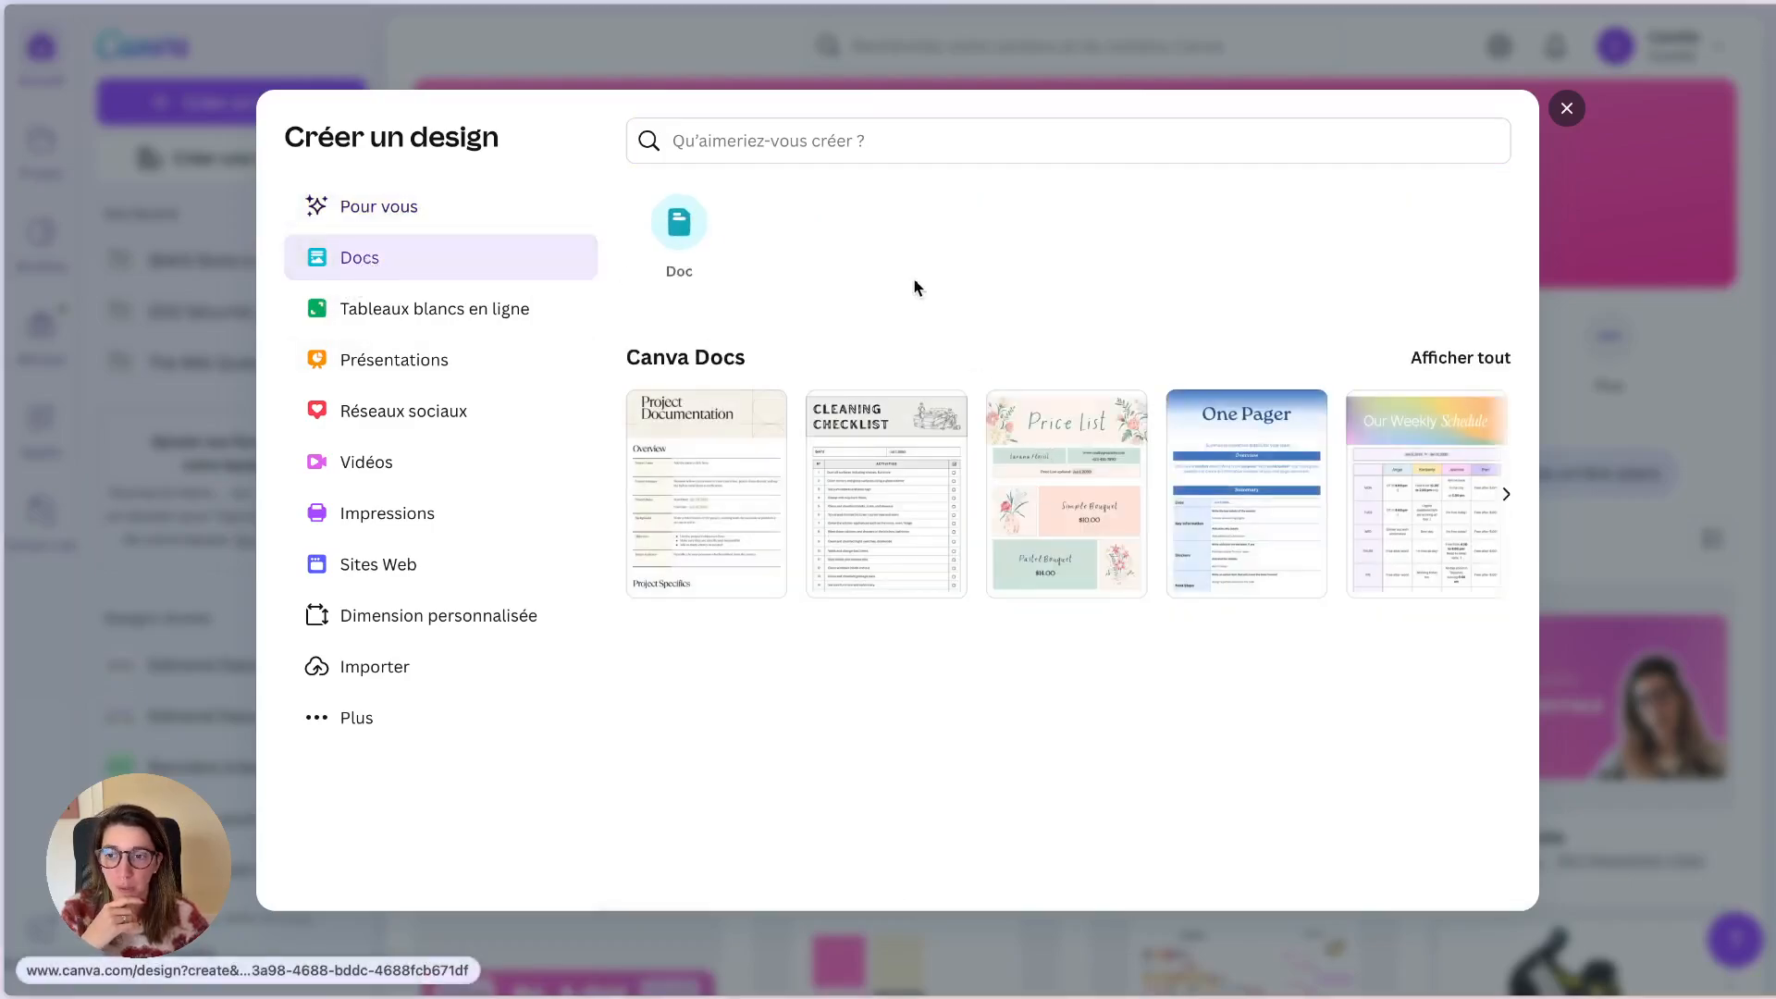
click(675, 225)
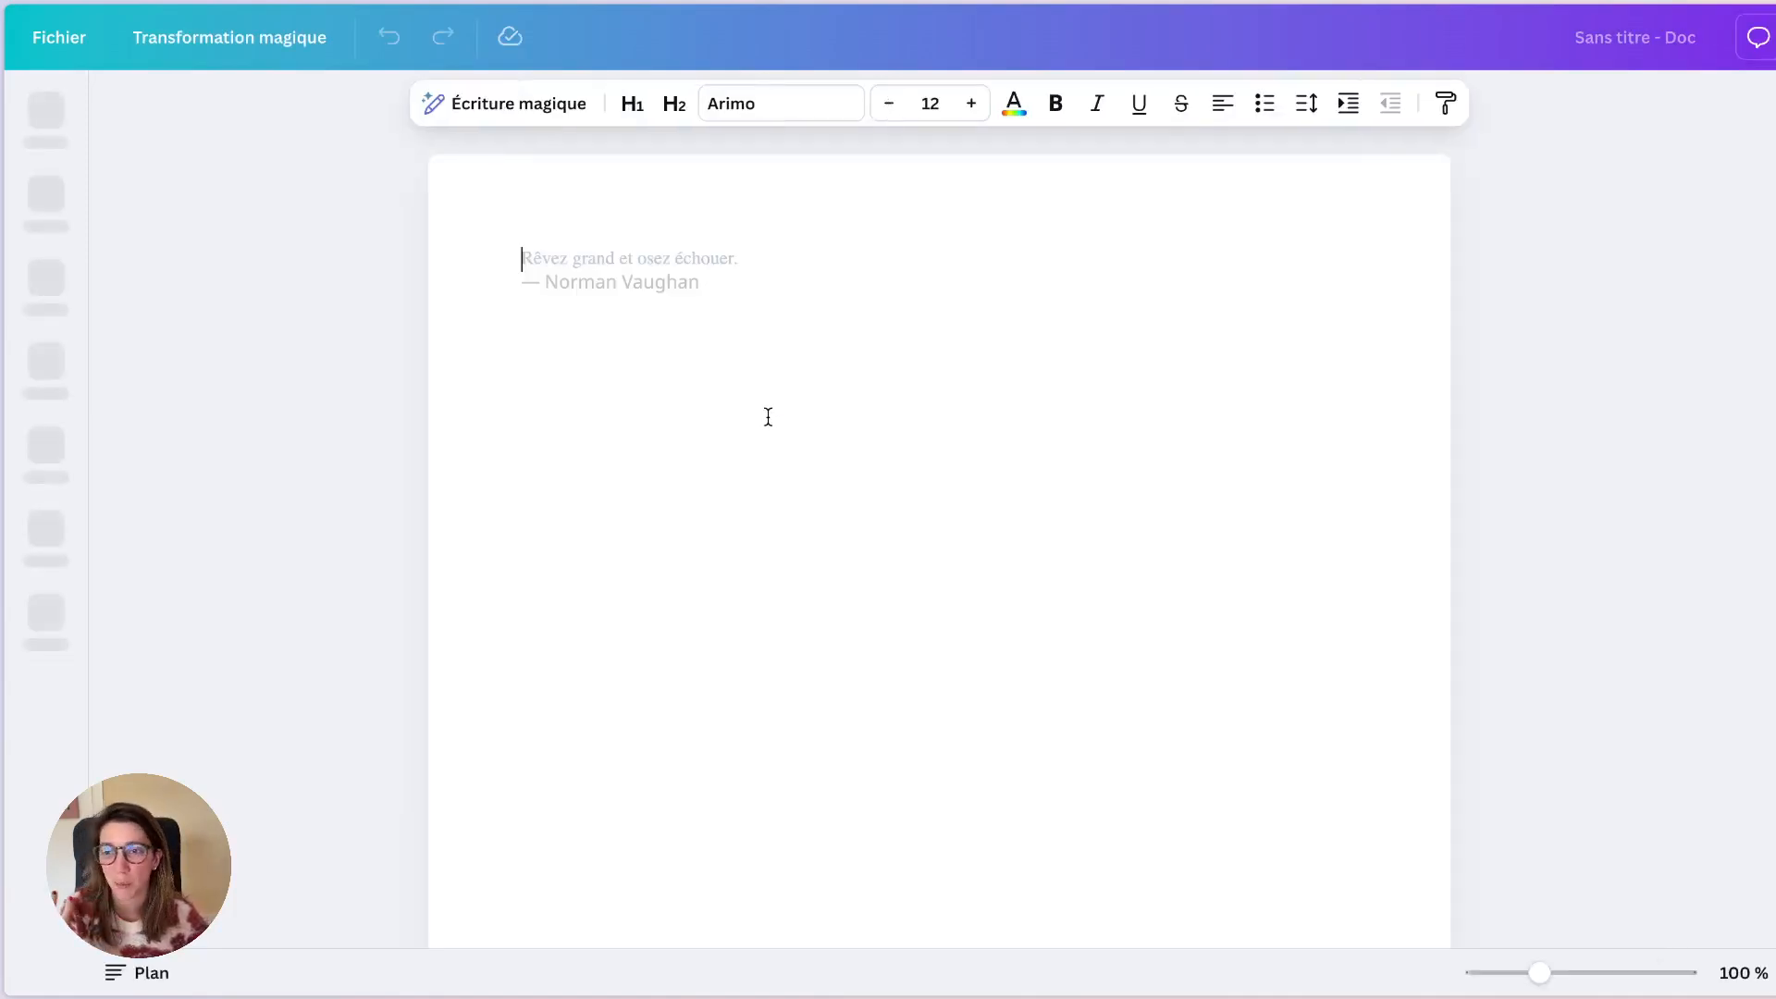
Step: Write "Bonjour" as an H1 heading on the first line of the document
click(636, 105)
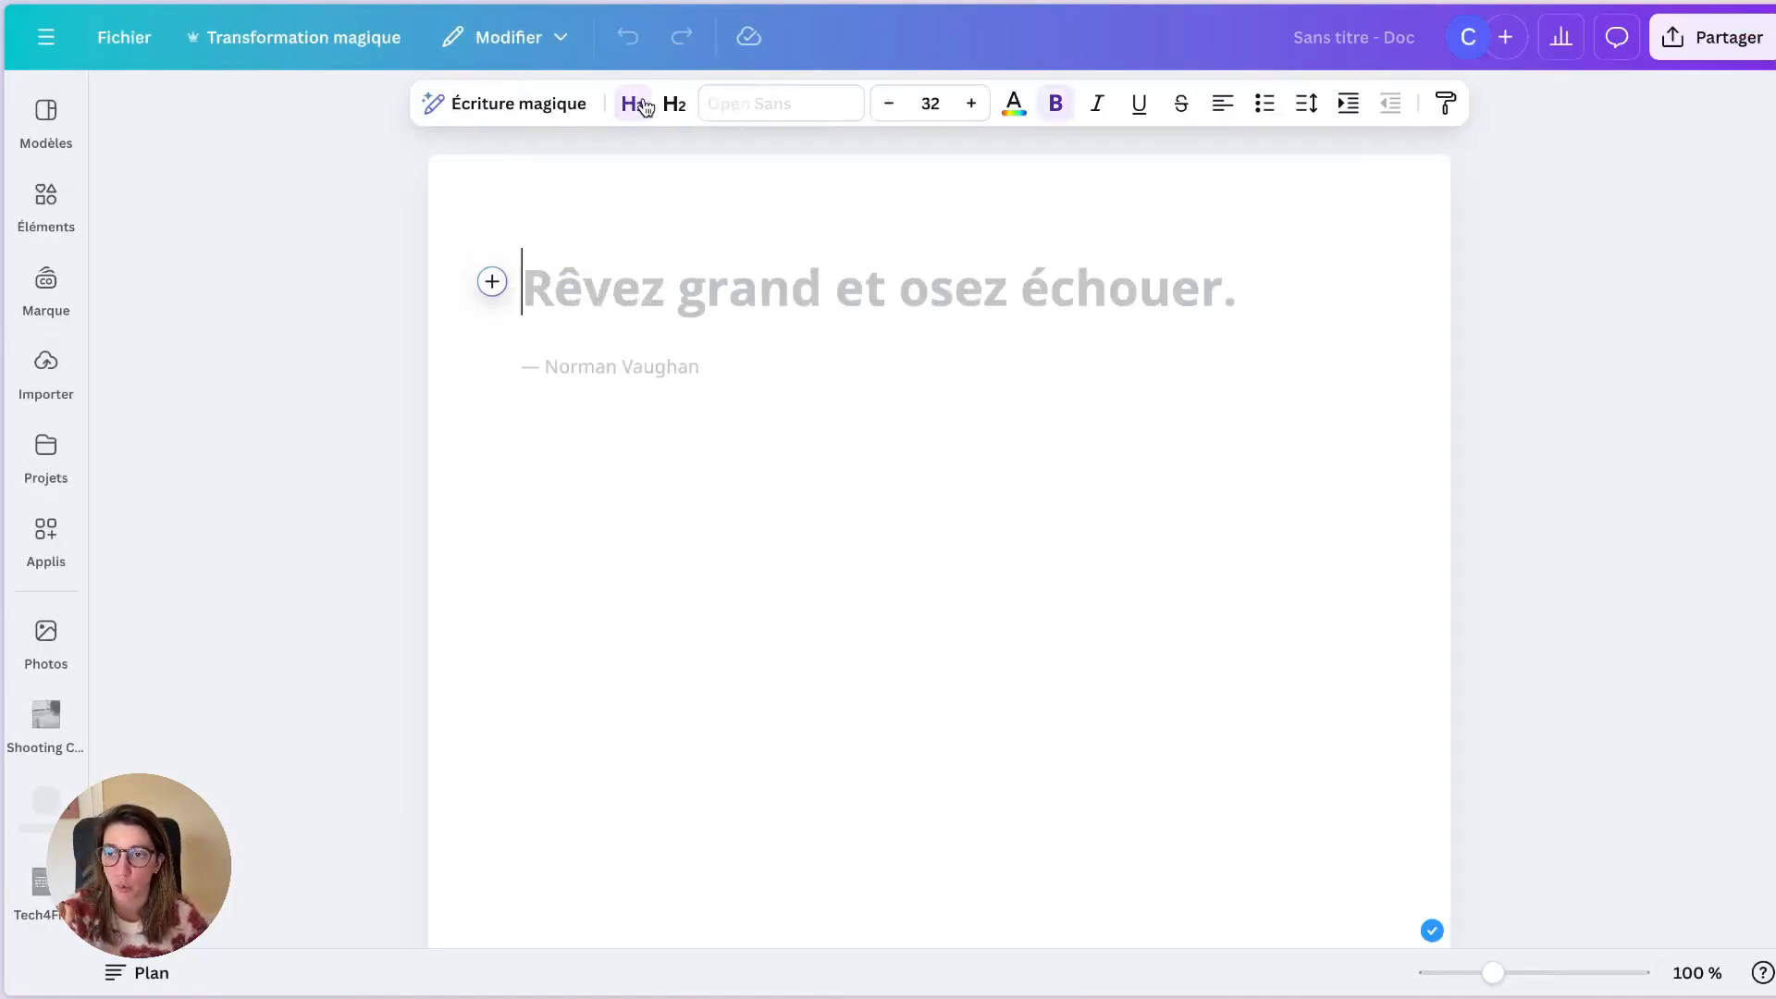
click(641, 108)
click(625, 104)
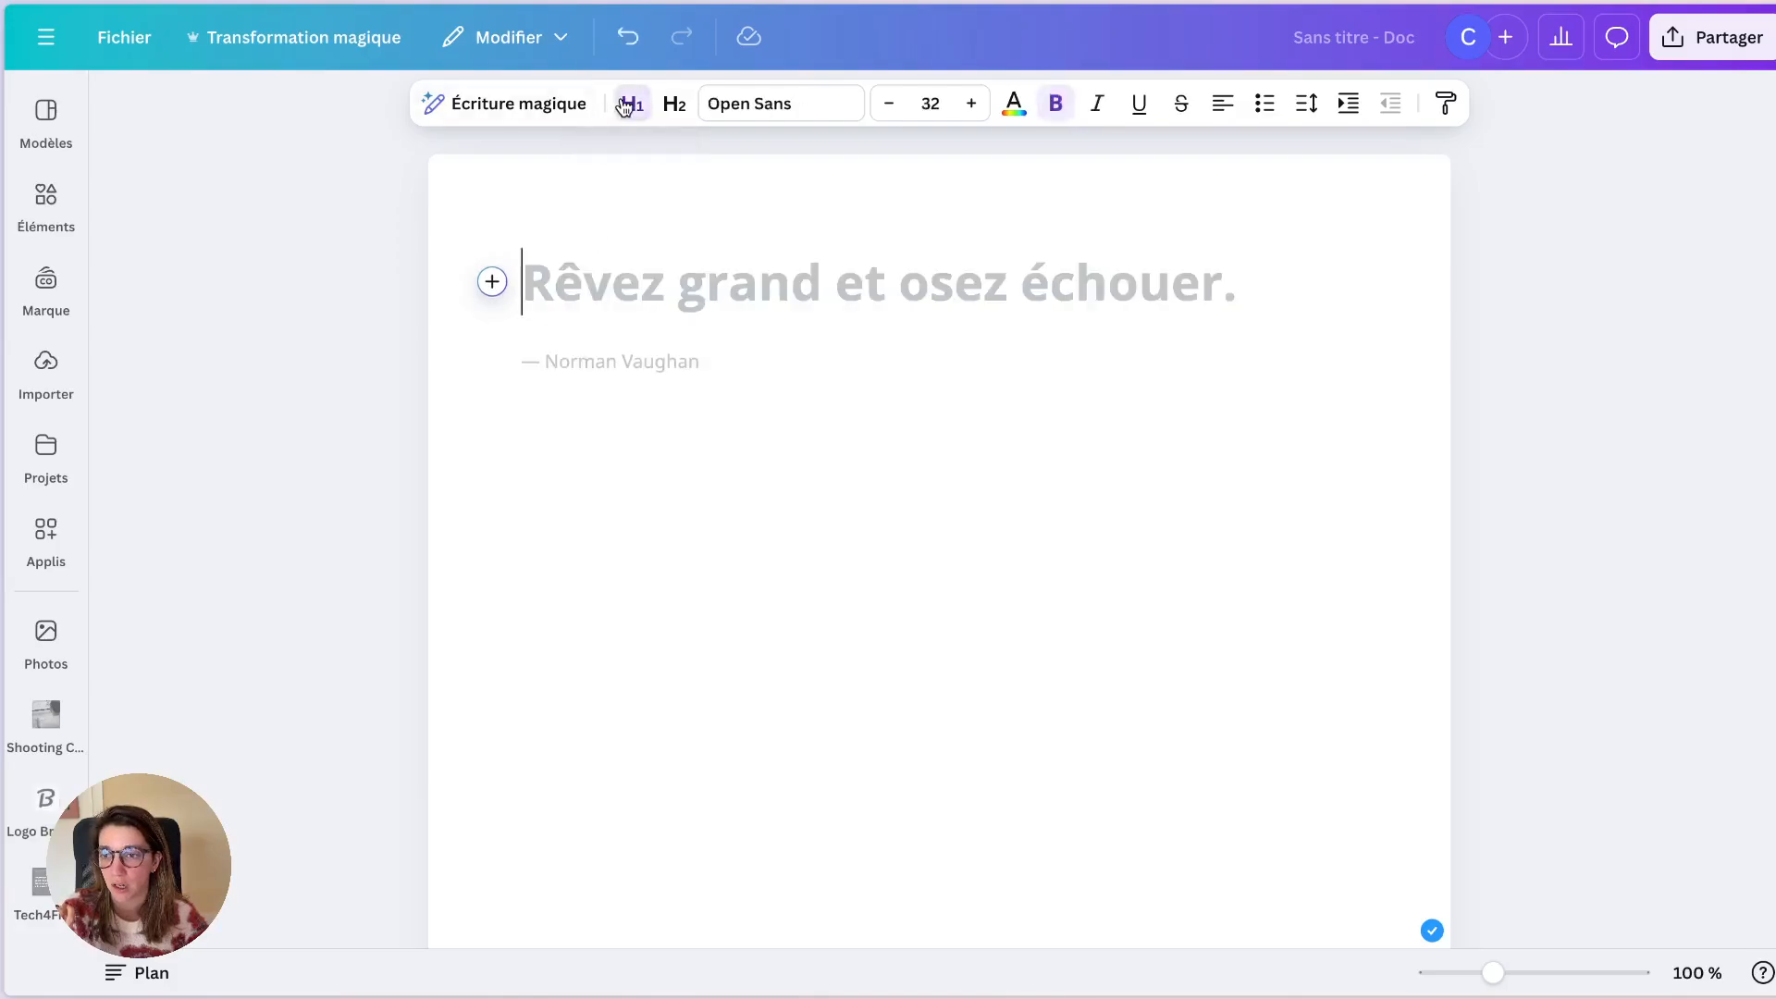
text(Bo)
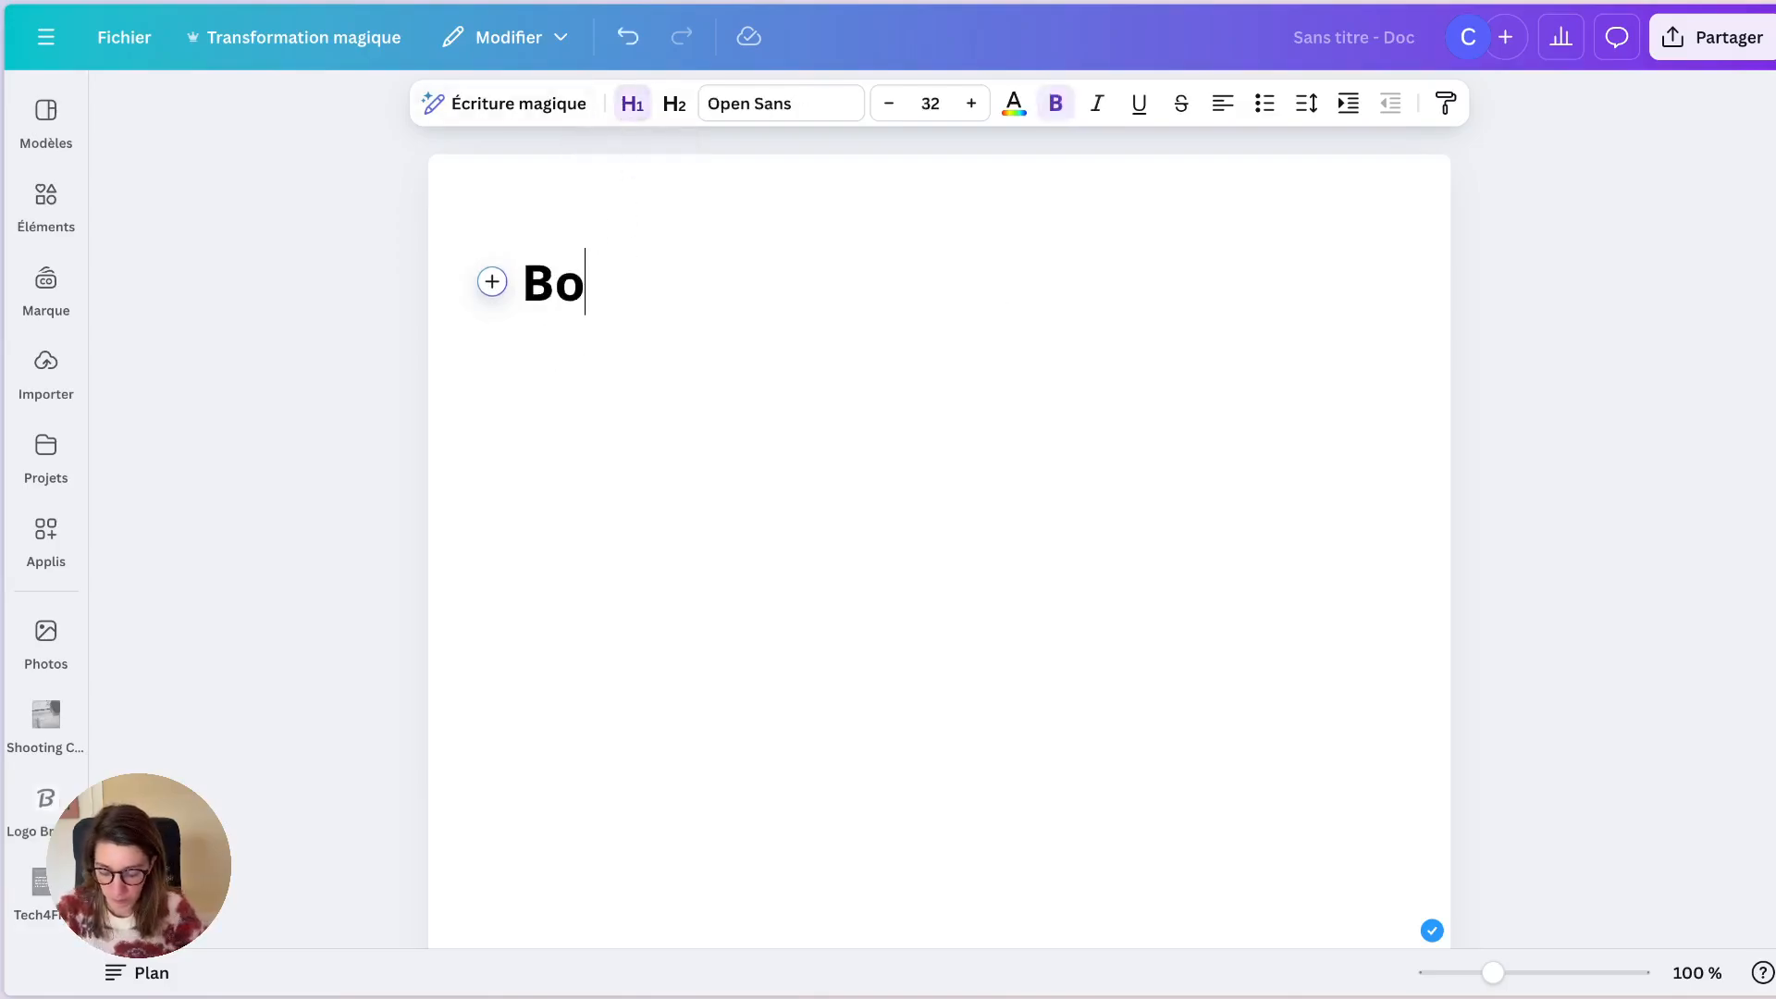
text(njour)
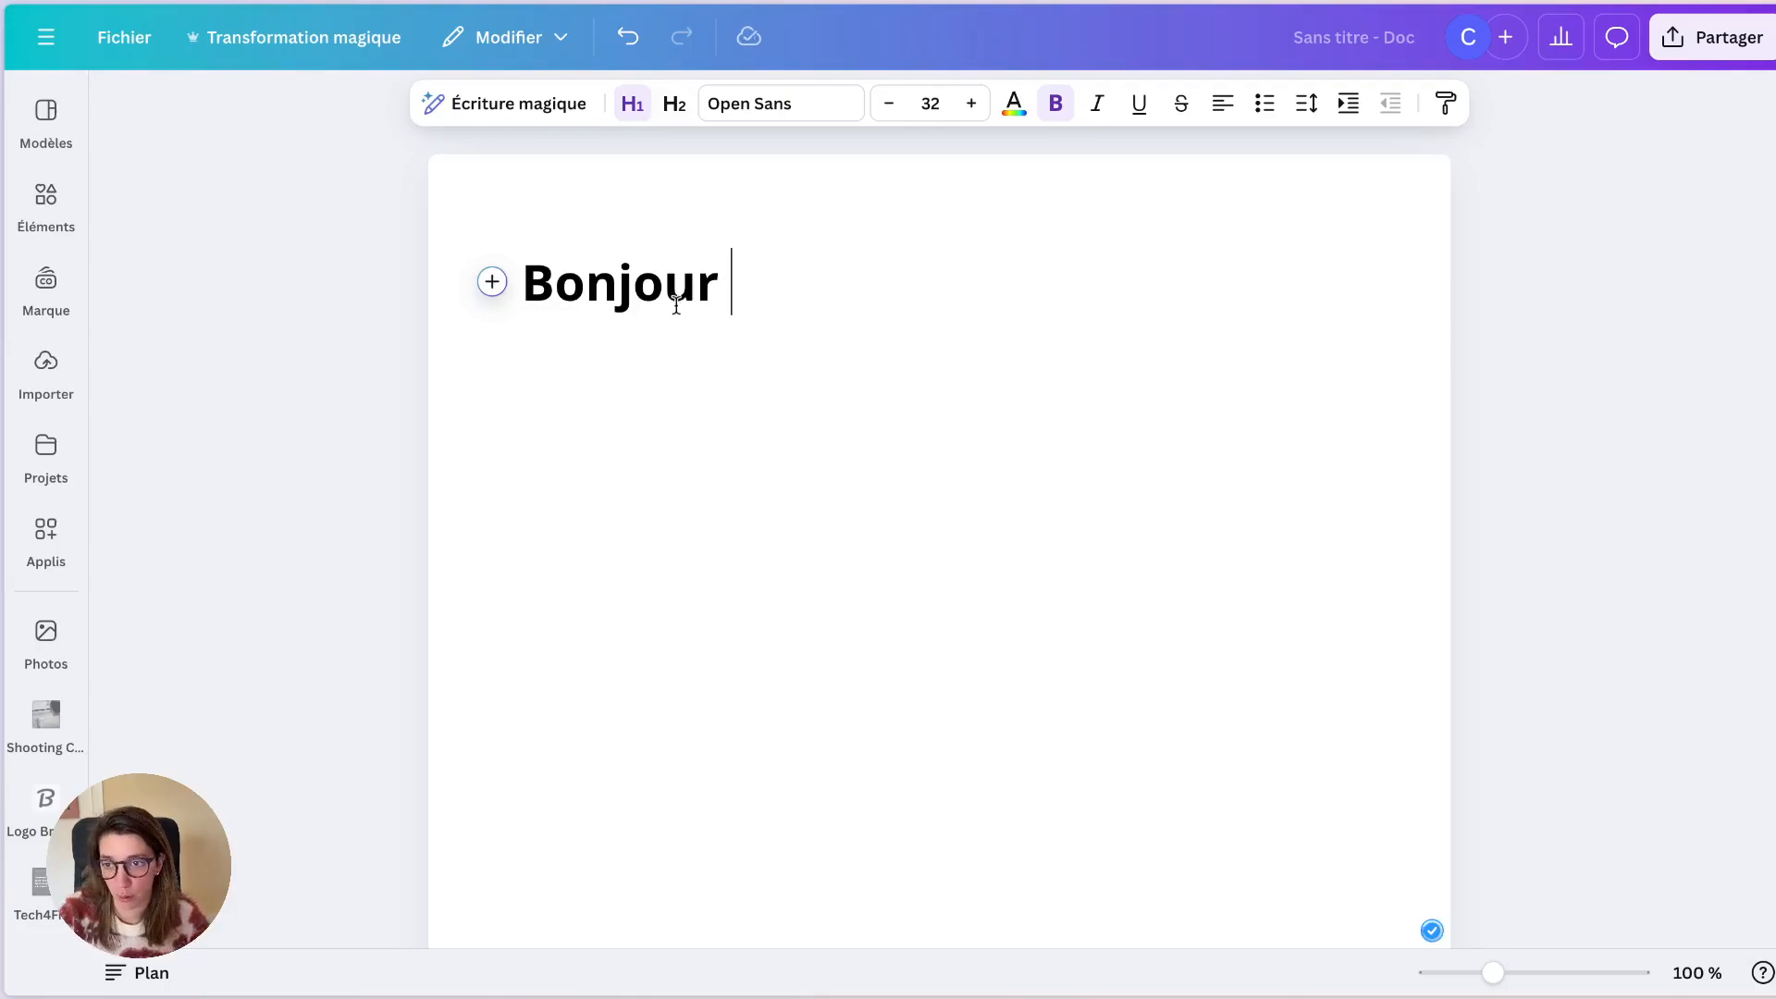
Step: Add "Hello" on the line below the title and format it as an H2 subheading
key(Return)
text(Hello)
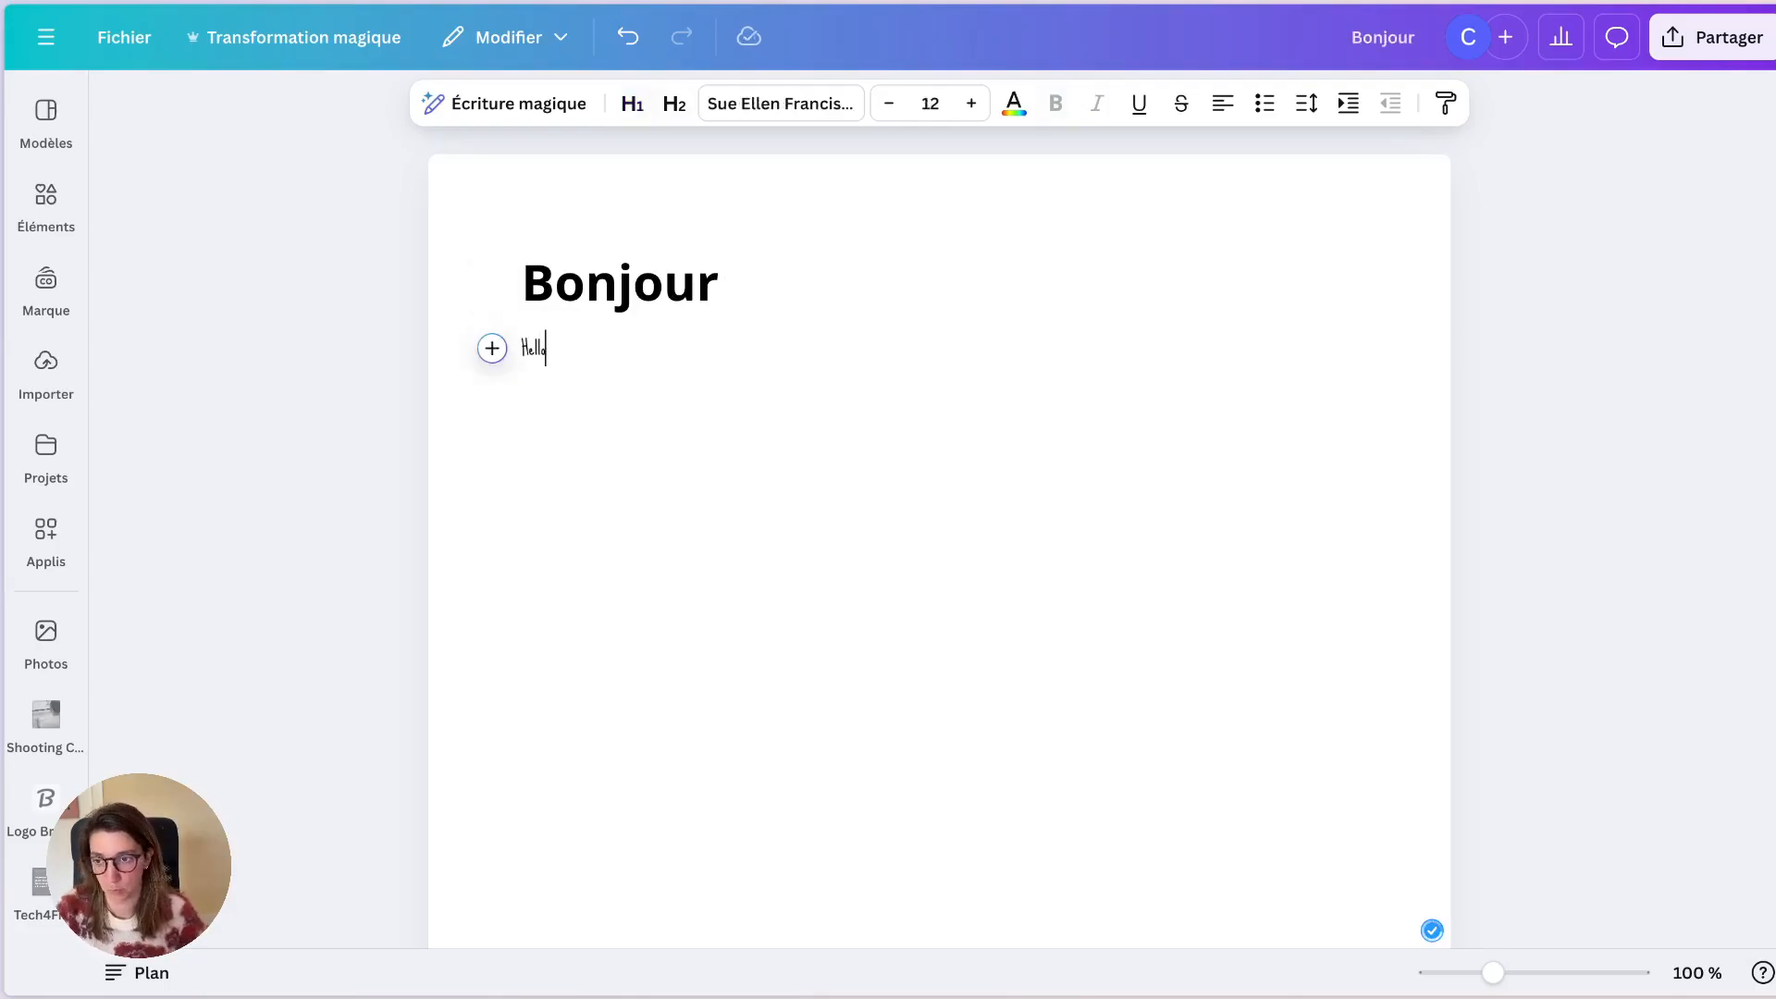
click(673, 104)
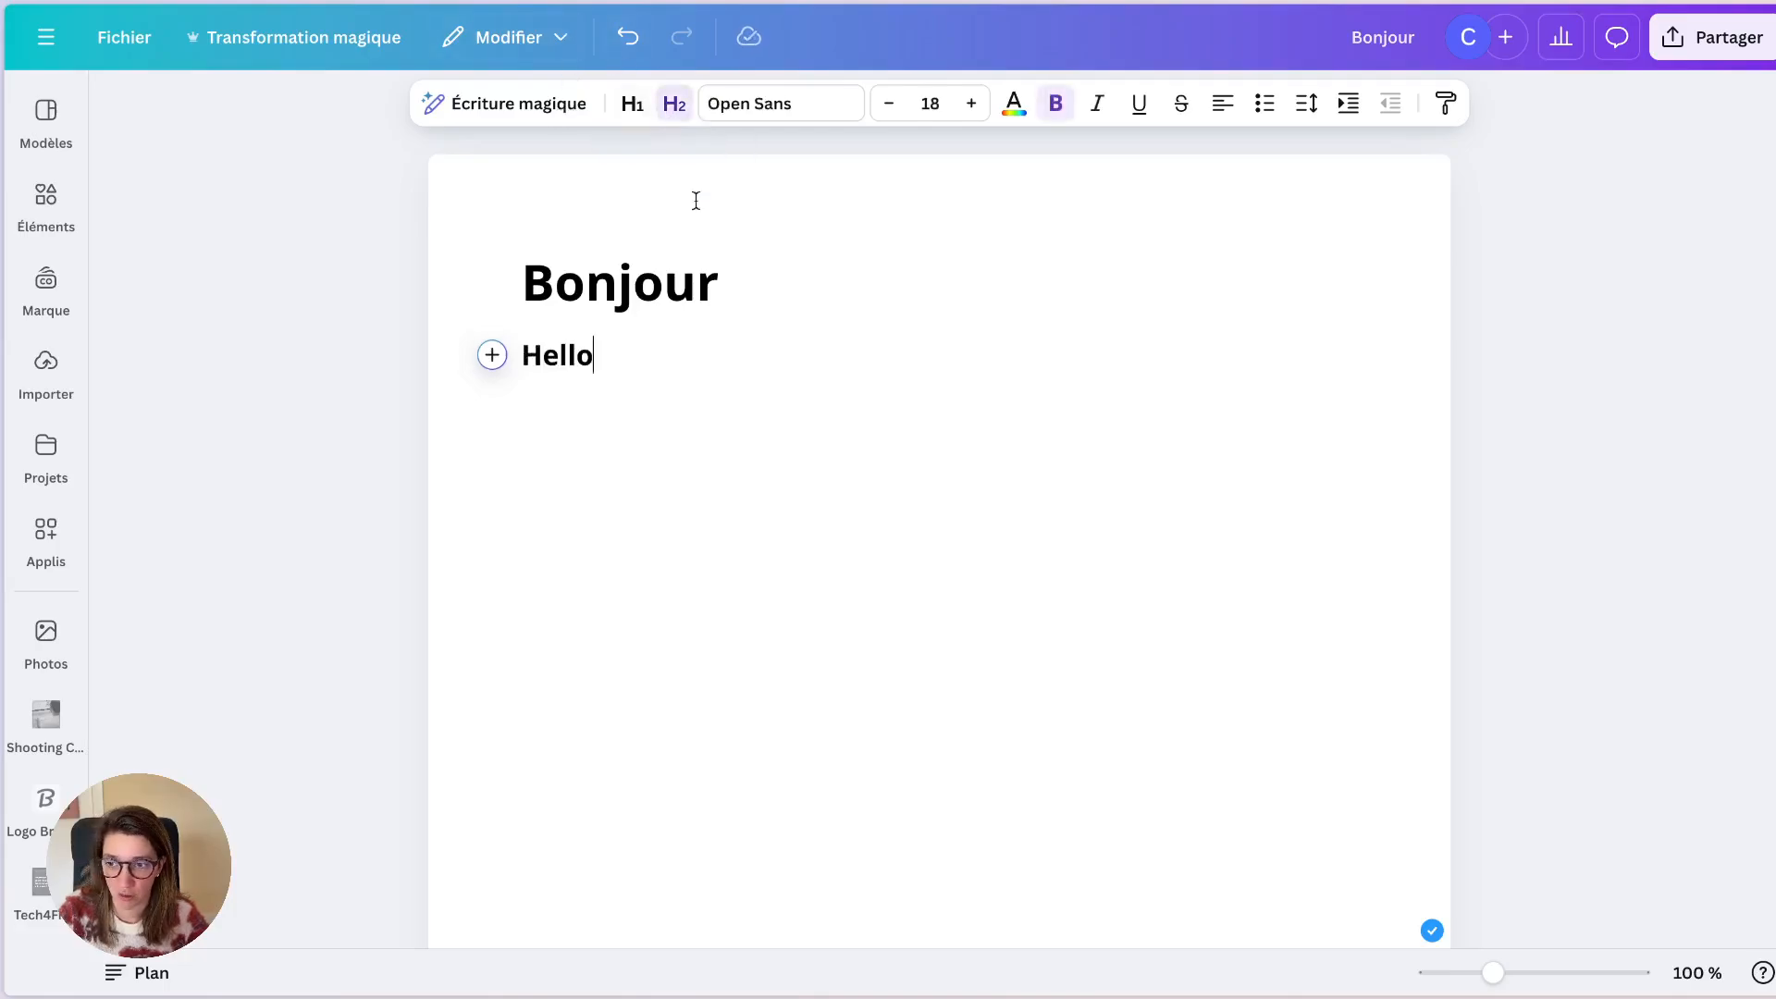
Step: Add the body text "Voici mon leadmagnet" on a new line beneath the subheading
key(Return)
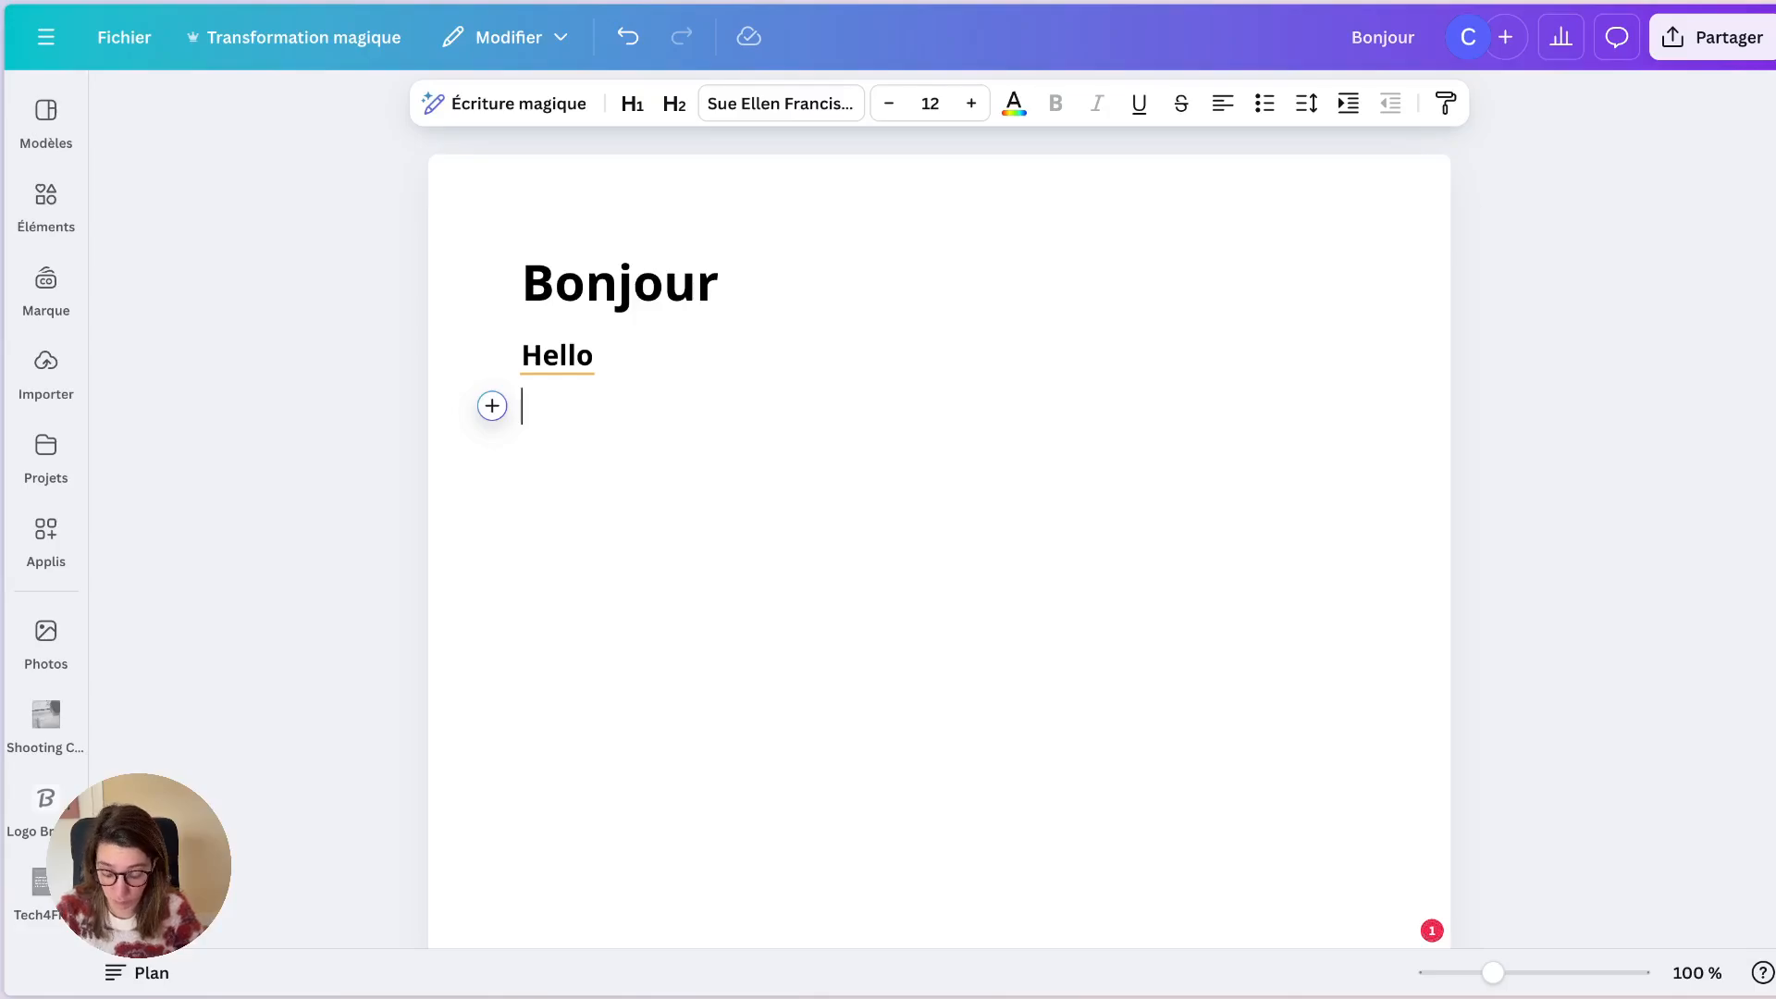
text(vous)
key(BackSpace)
key(BackSpace)
key(BackSpace)
key(BackSpace)
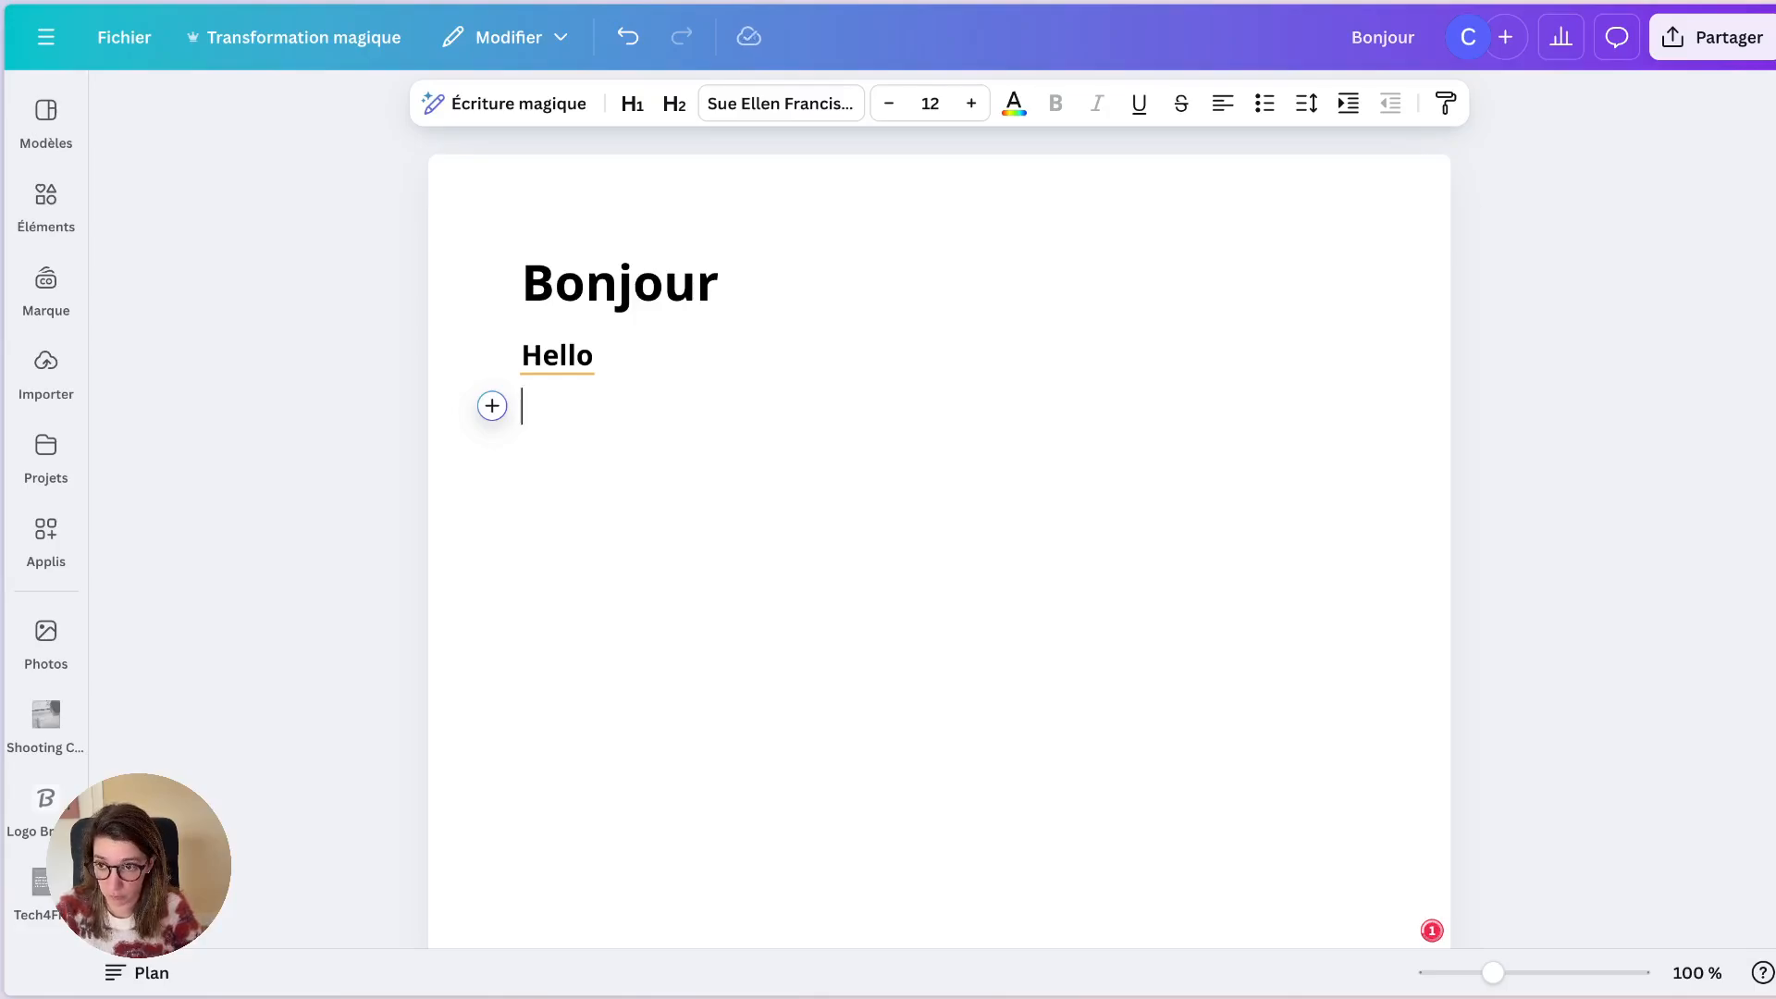
text(Voici mon leadman)
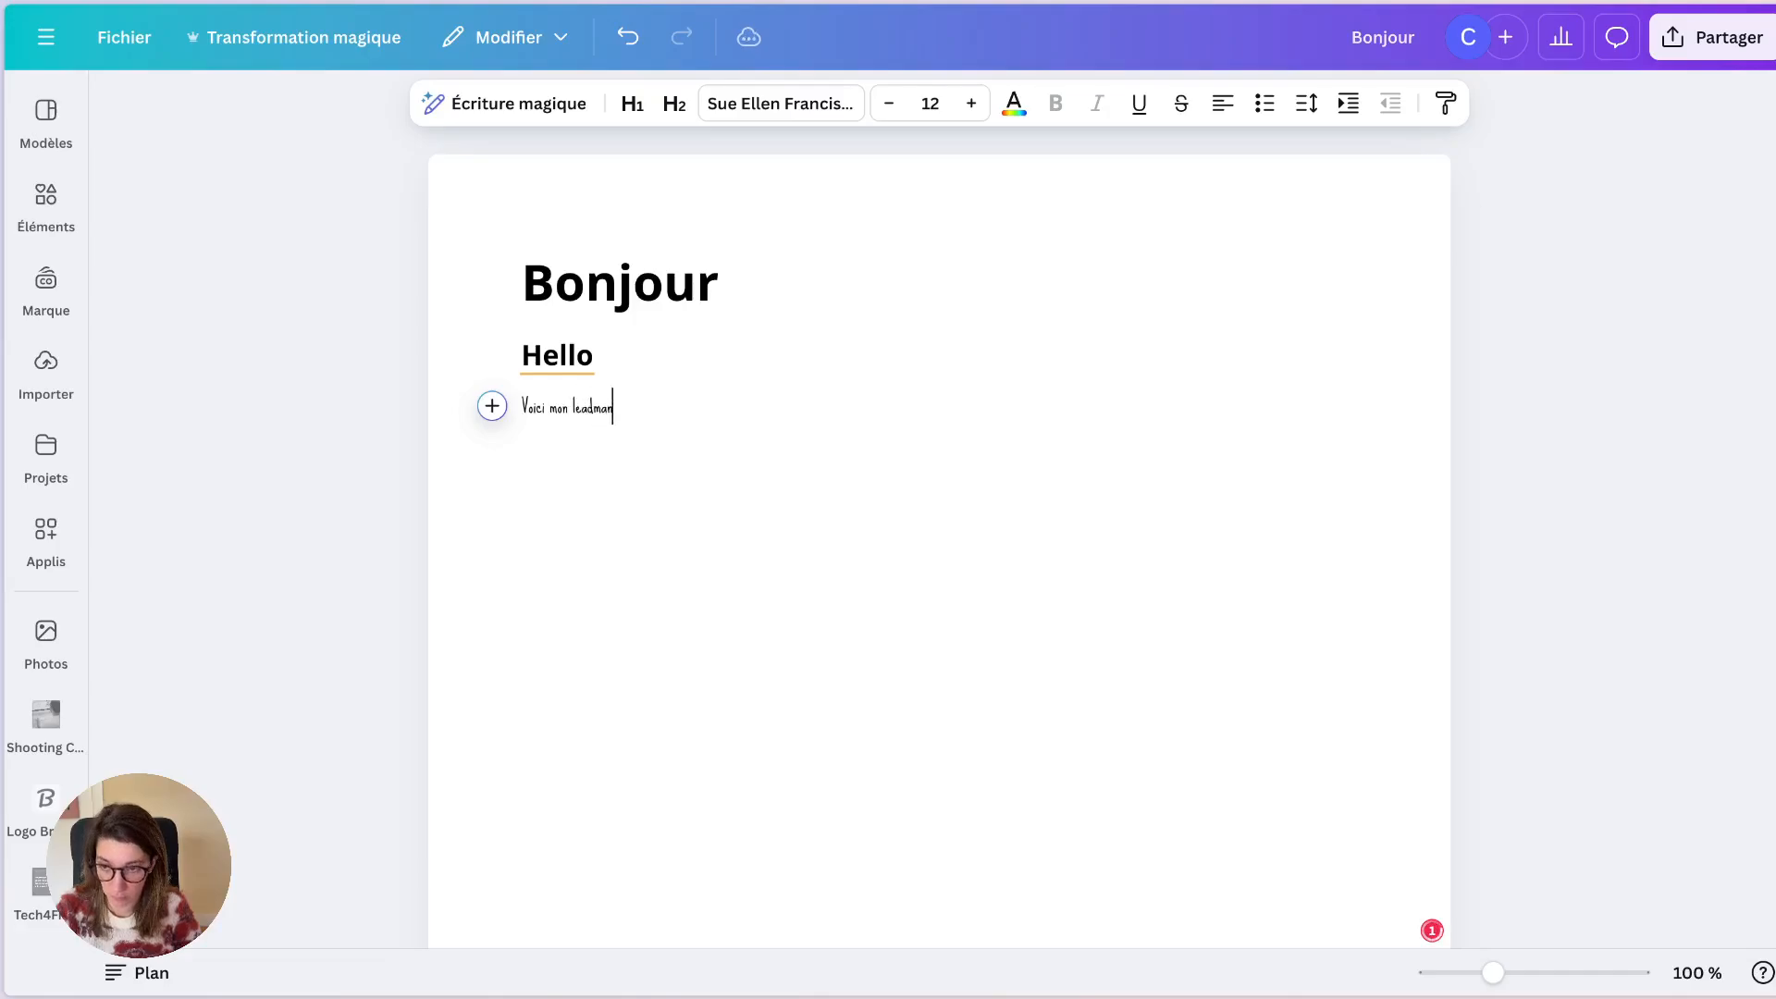
key(BackSpace)
text(gnet)
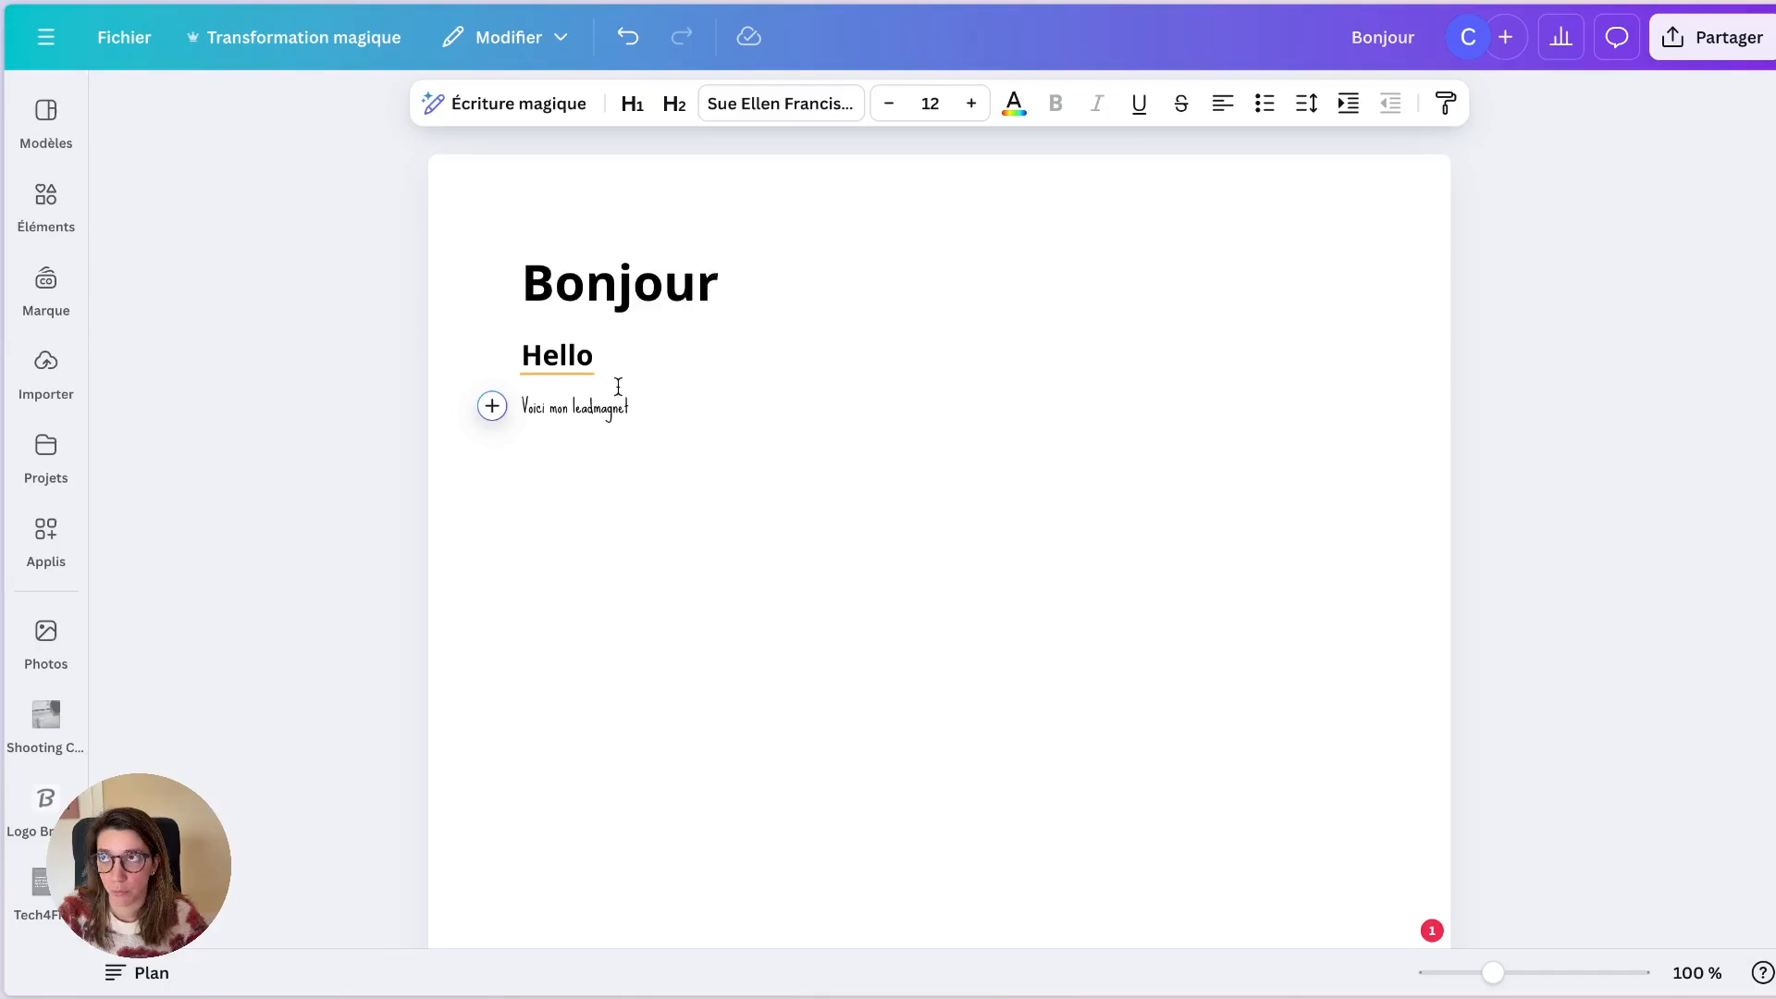
Step: Correct "leadmagnet" to "lead magnet" in the body line using the spelling suggestion
click(589, 268)
click(581, 356)
click(580, 404)
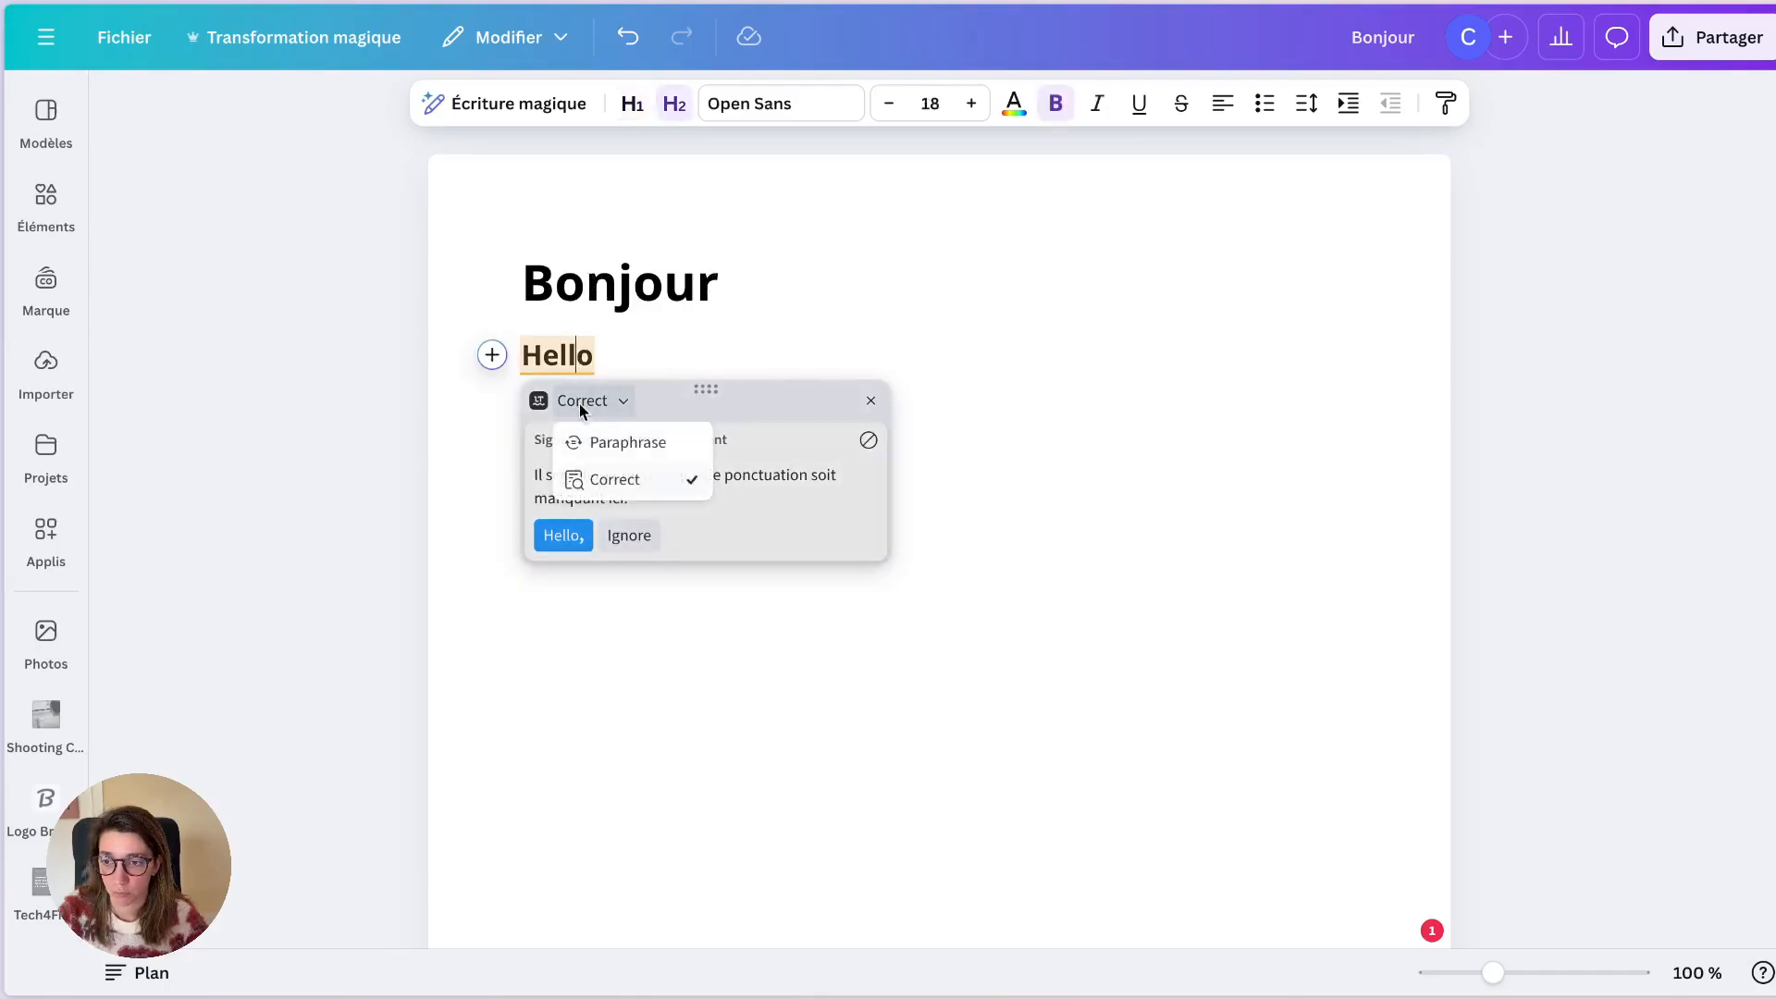
click(823, 320)
click(528, 405)
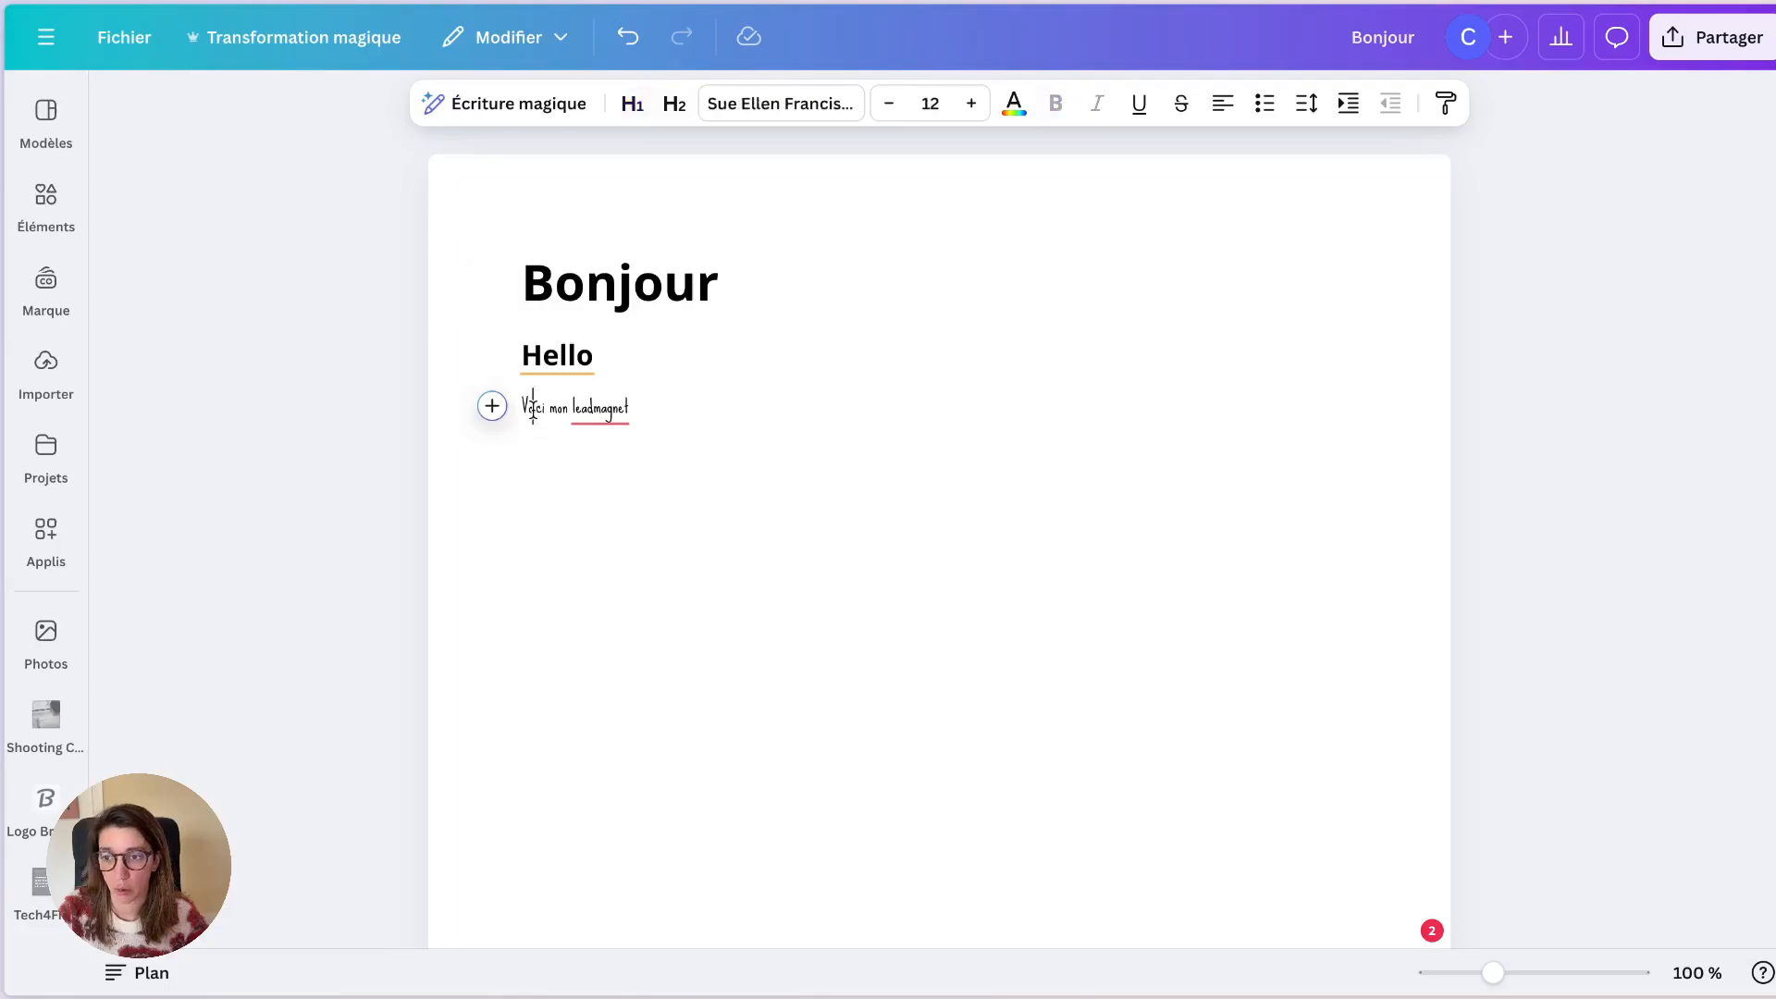
click(593, 408)
click(616, 561)
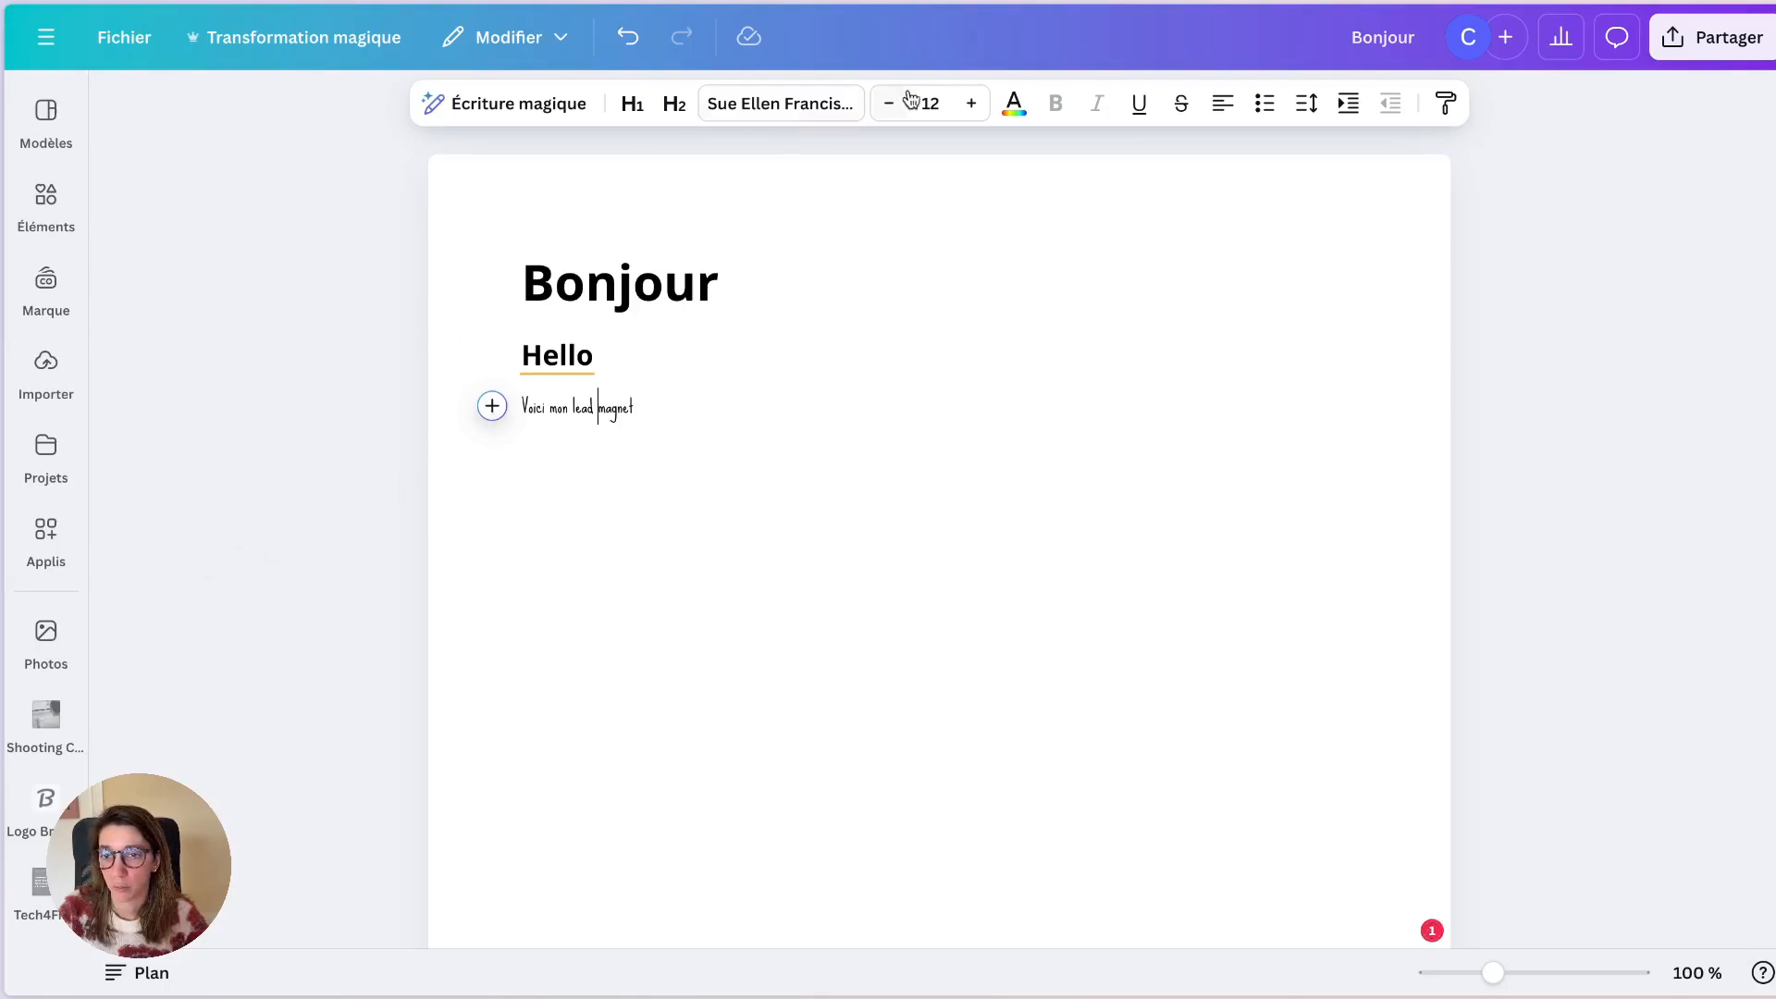
Step: Examine the text styles of The Wiki Queen brand and the list of available brand kits
click(754, 110)
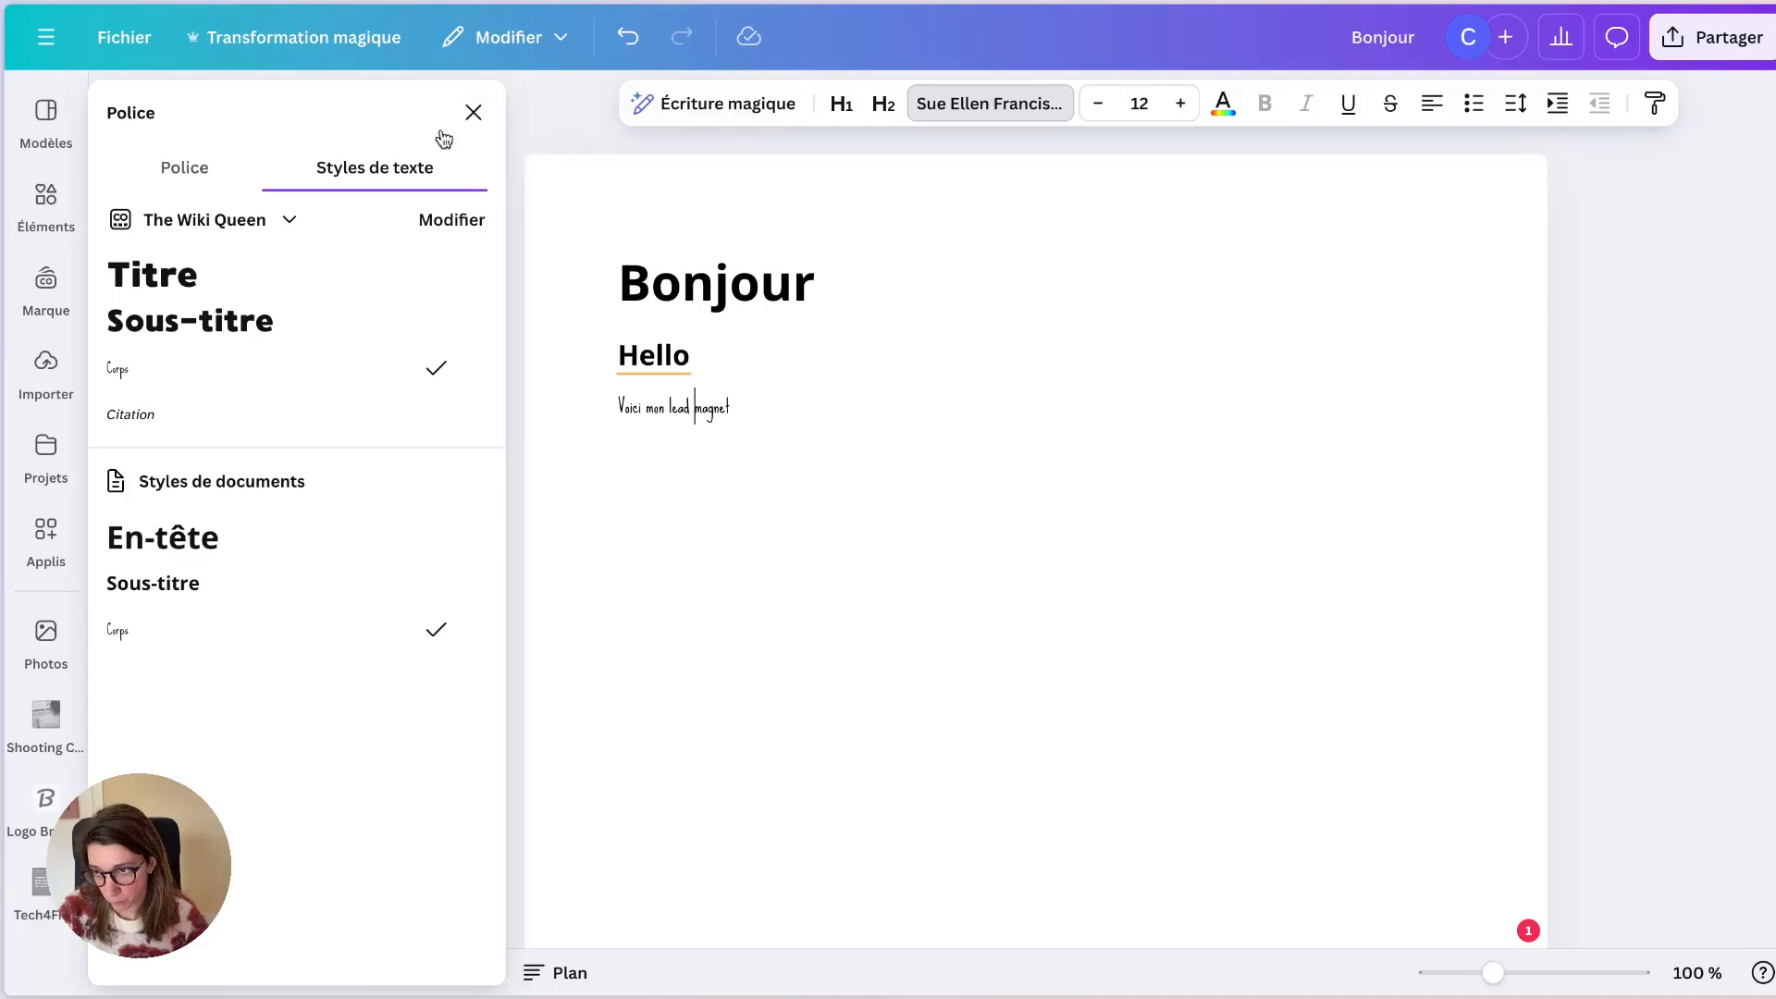
click(183, 236)
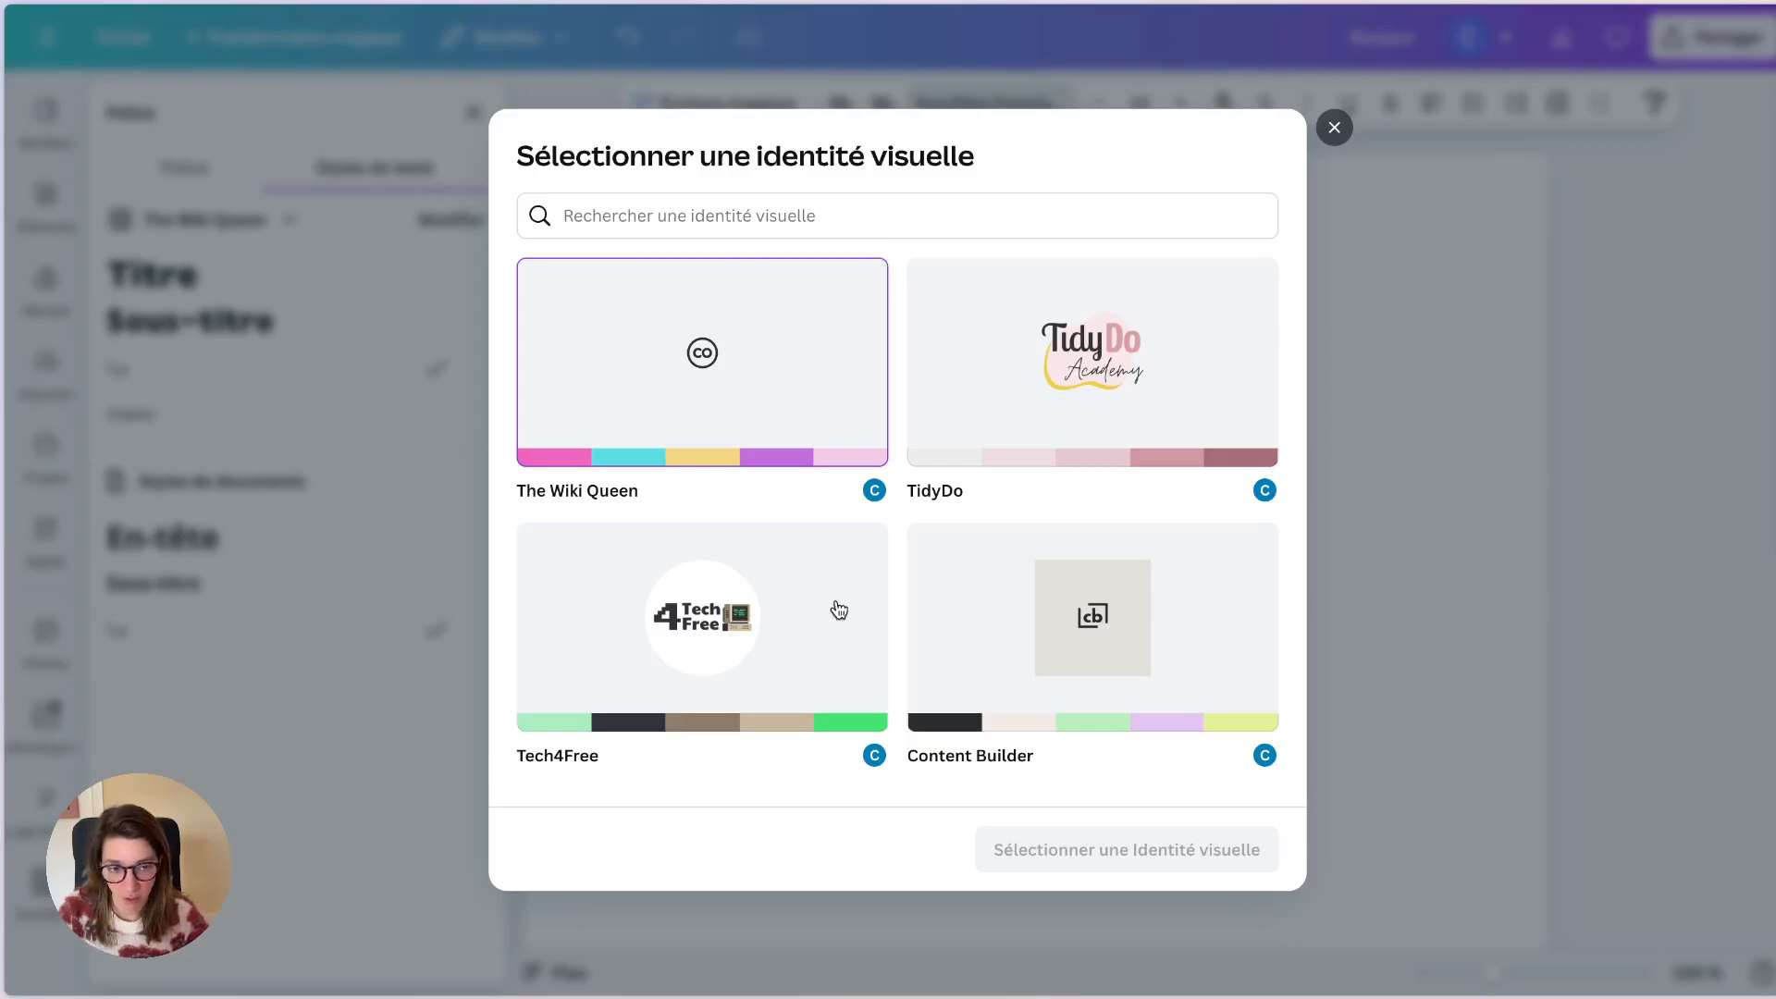
click(1335, 127)
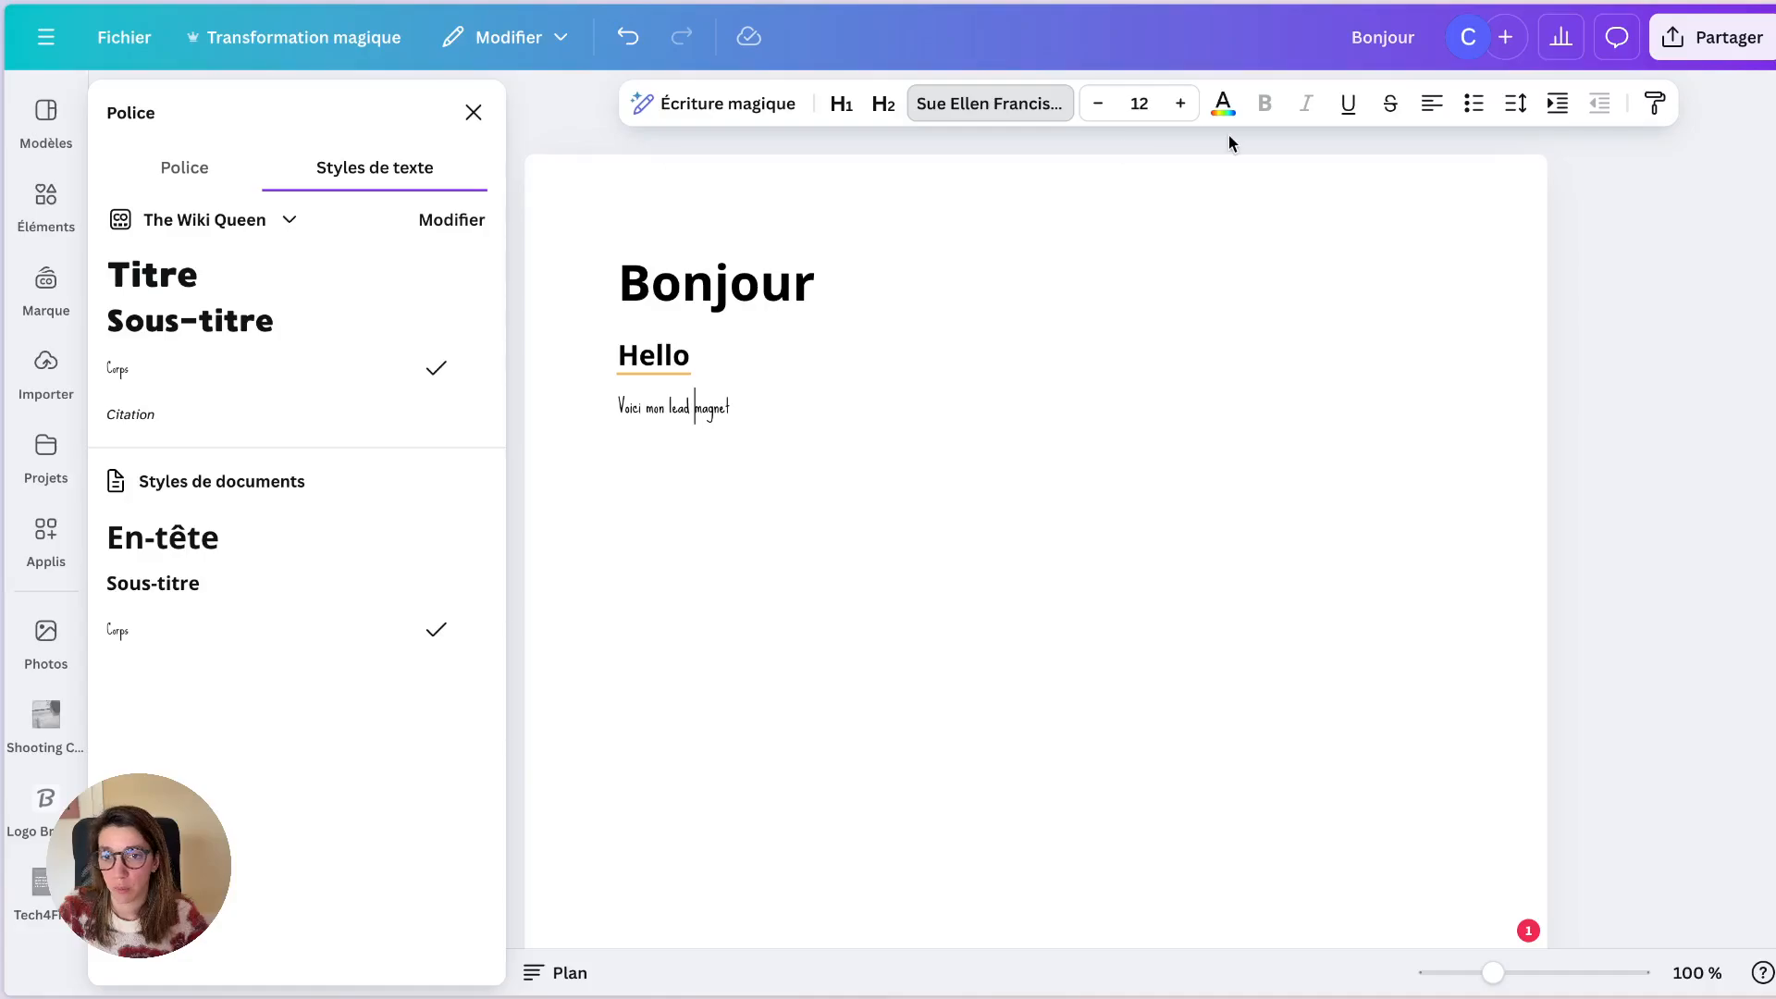
Step: Colour the title "Bonjour" with the purple from The Wiki Queen brand palette
click(1223, 106)
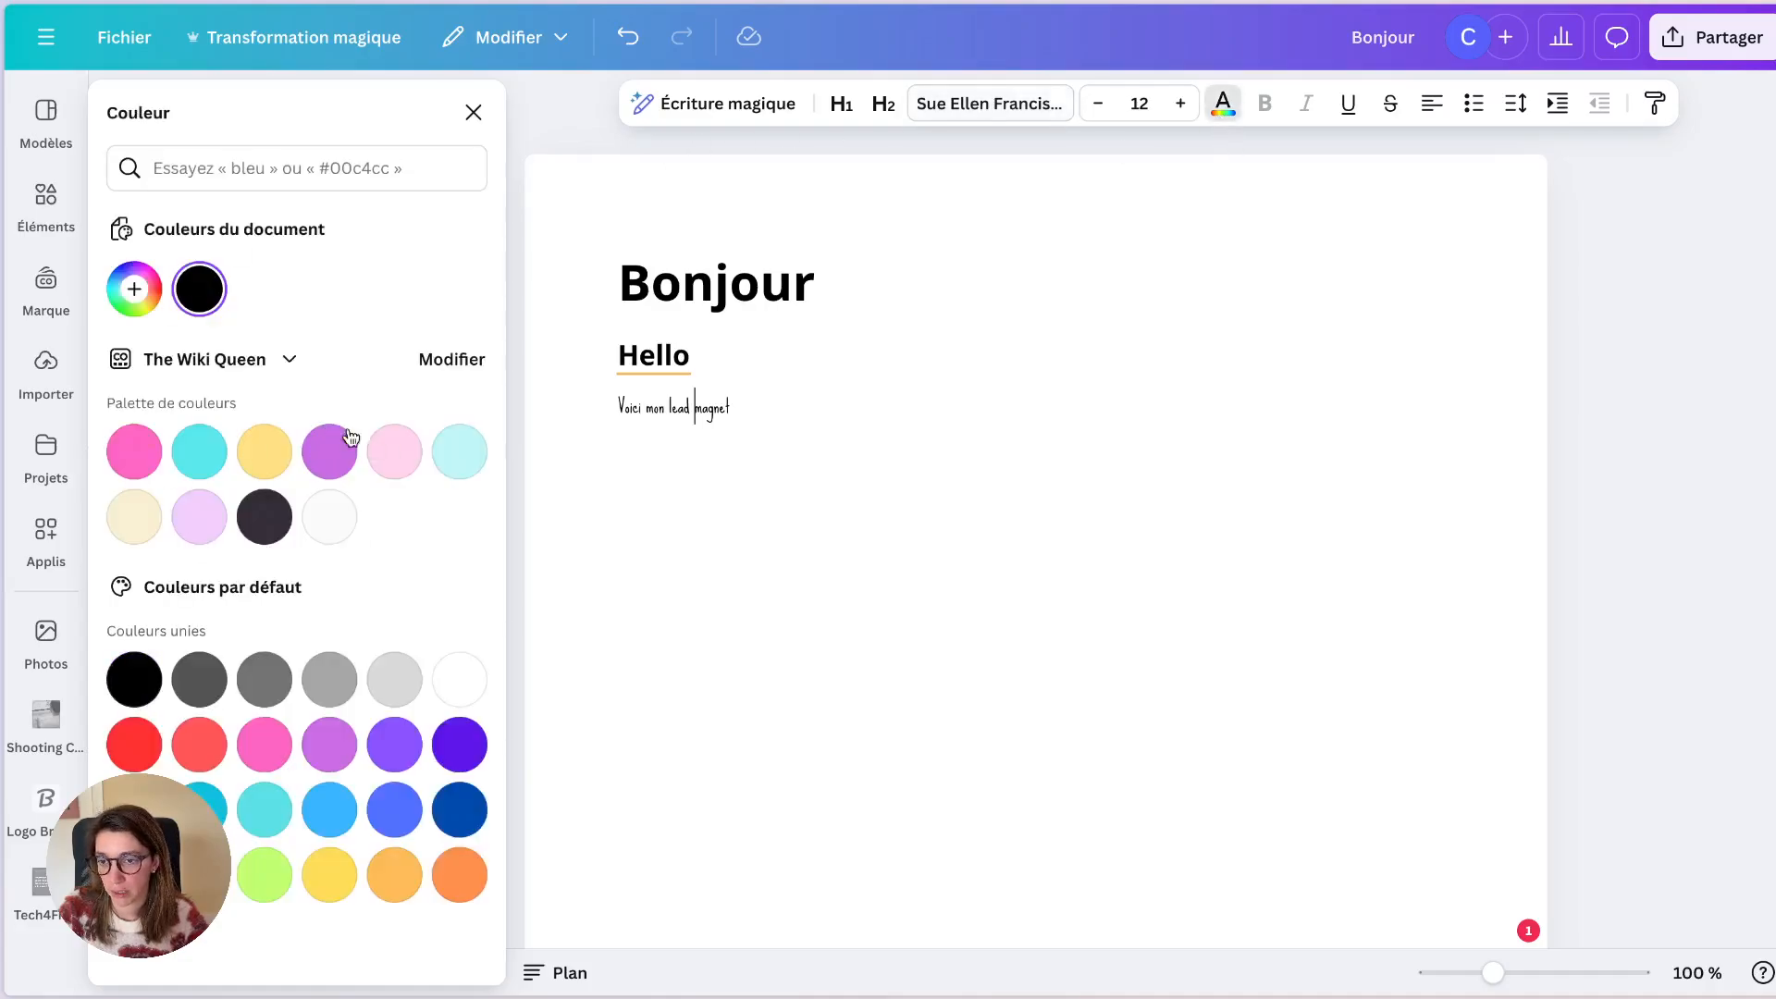
double_click(757, 278)
click(319, 457)
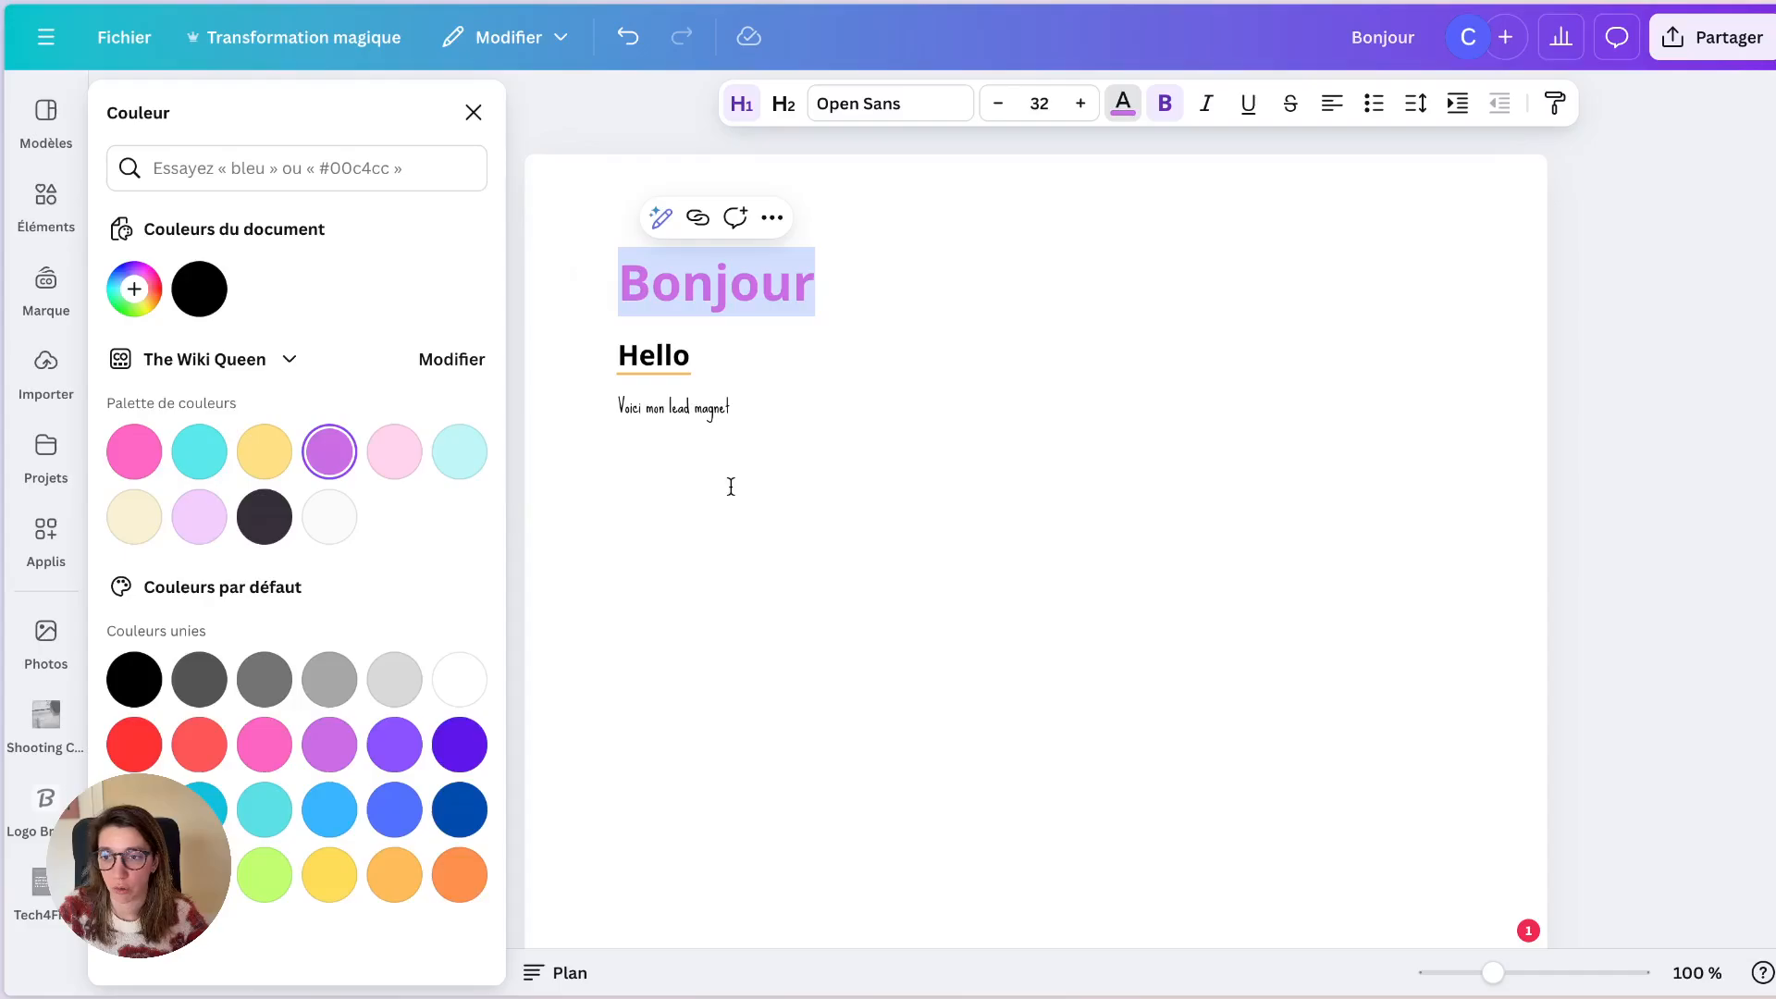
click(725, 484)
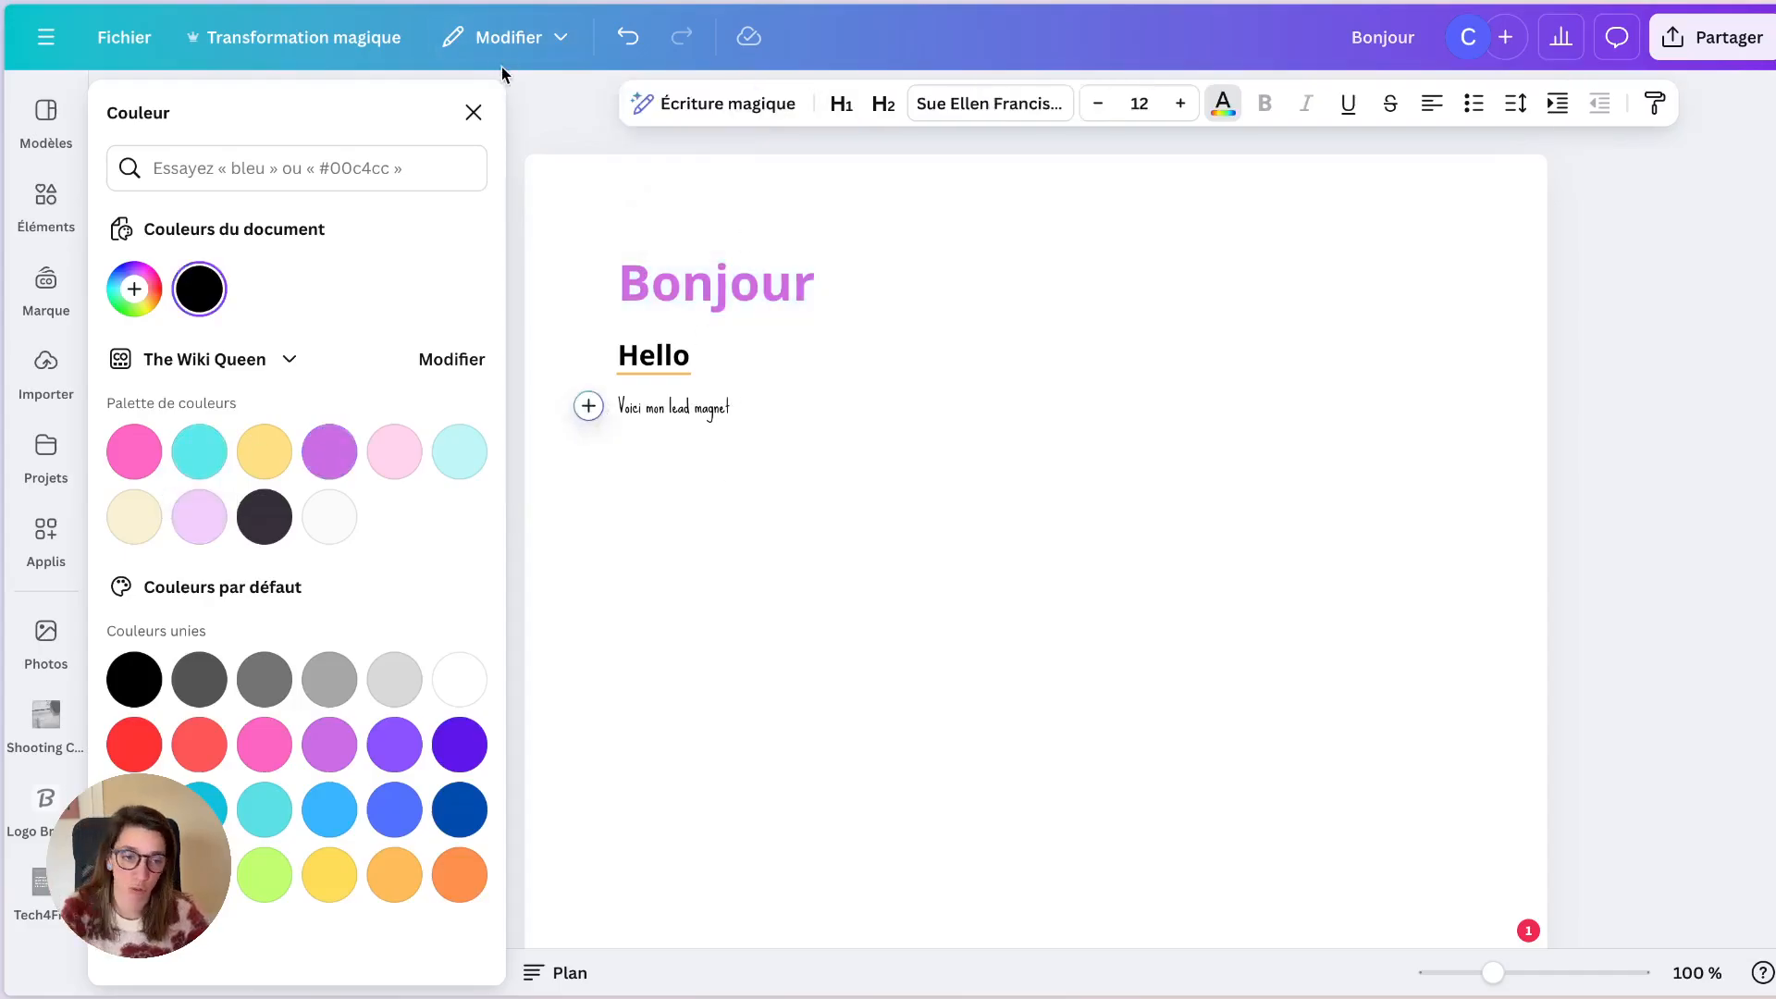
click(472, 113)
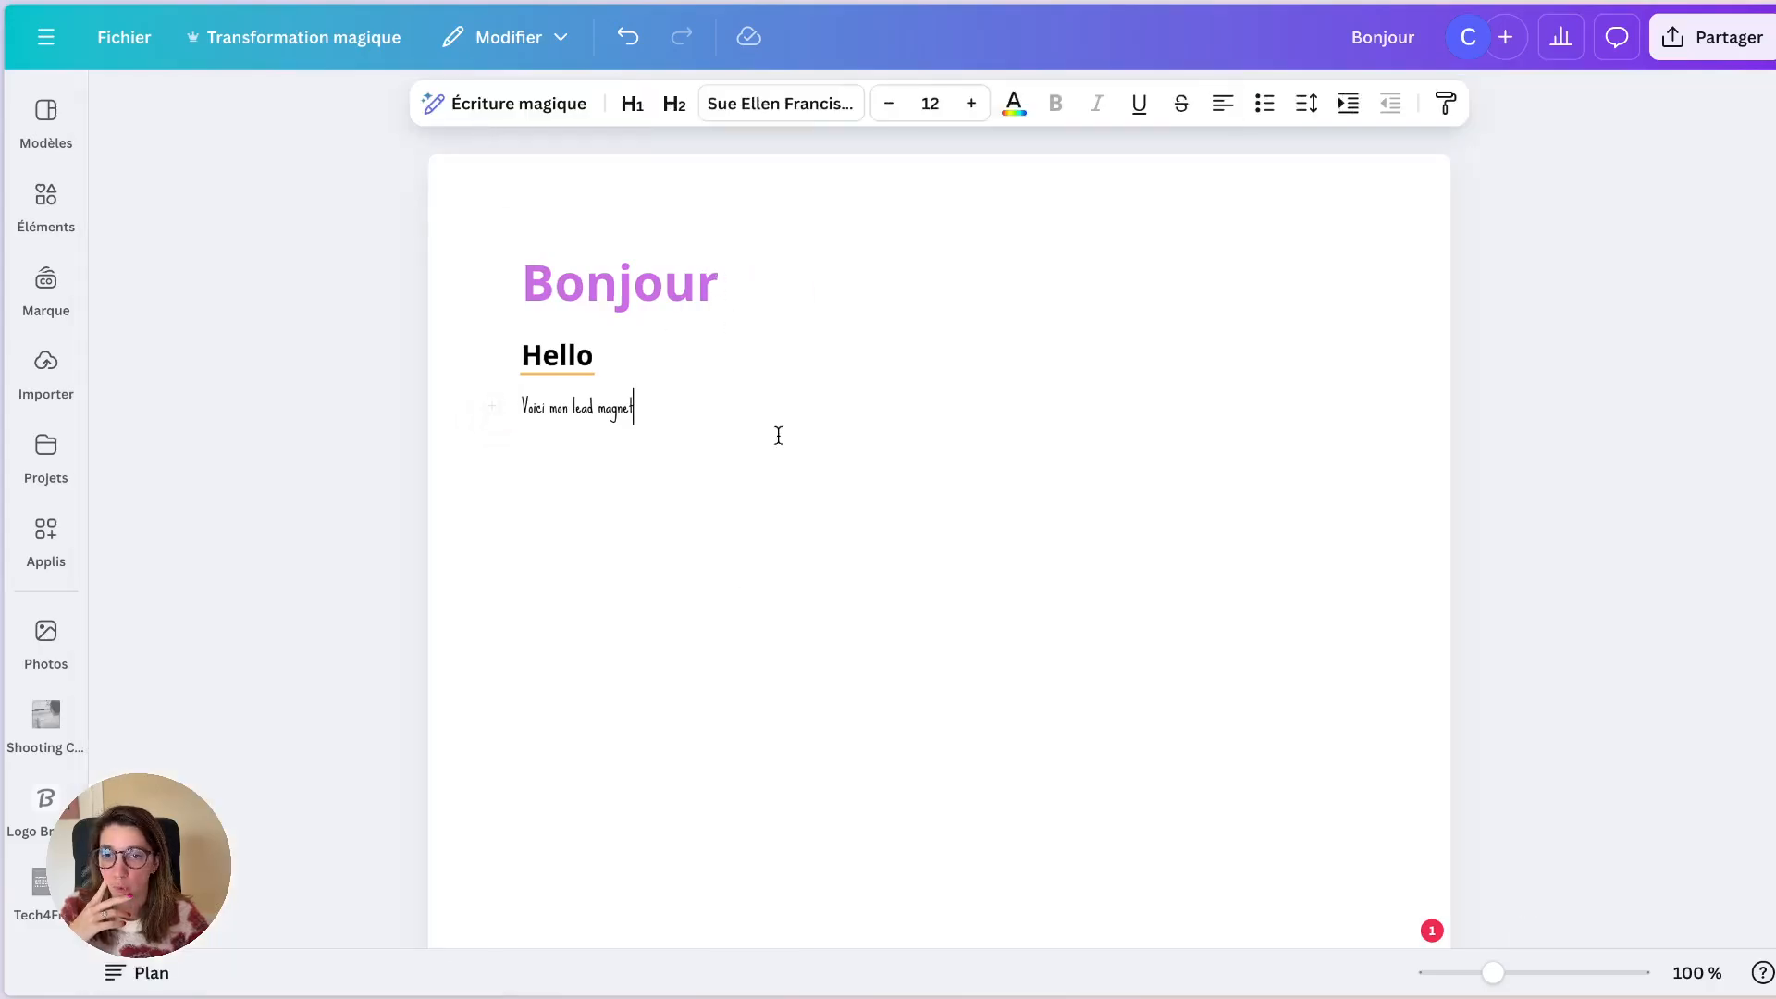
Step: Look through the elements available for the document and the library of Doc templates
click(31, 212)
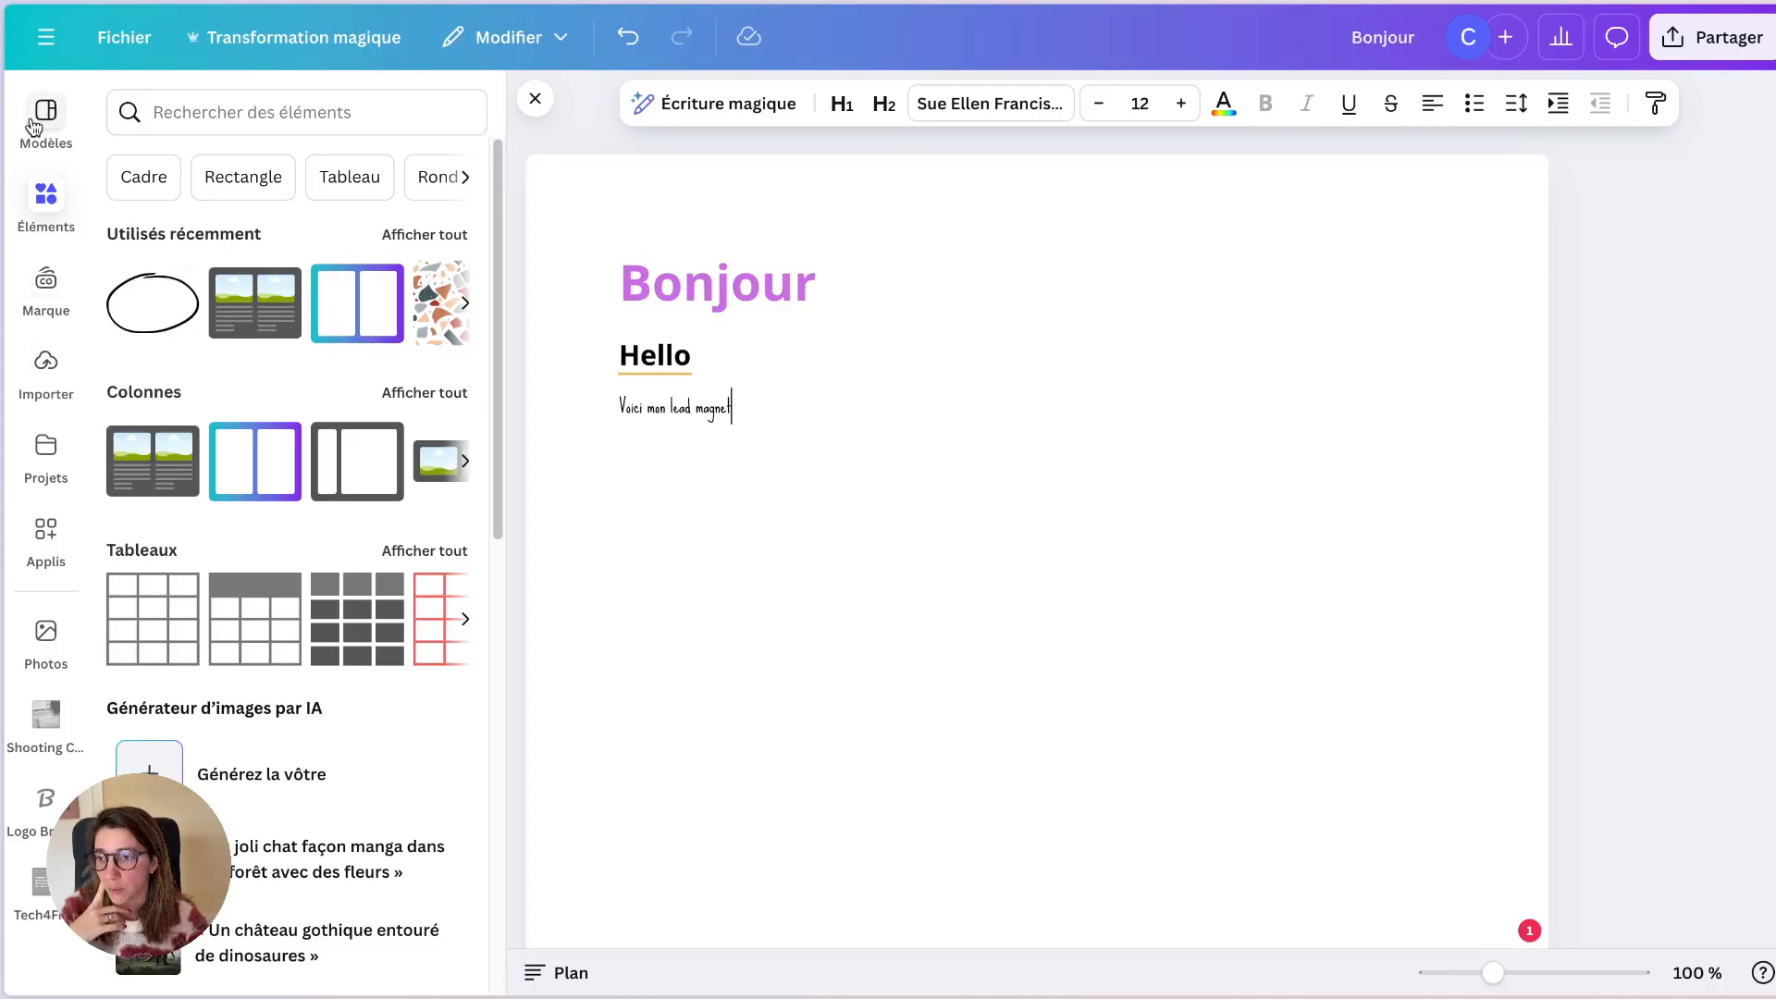
click(40, 141)
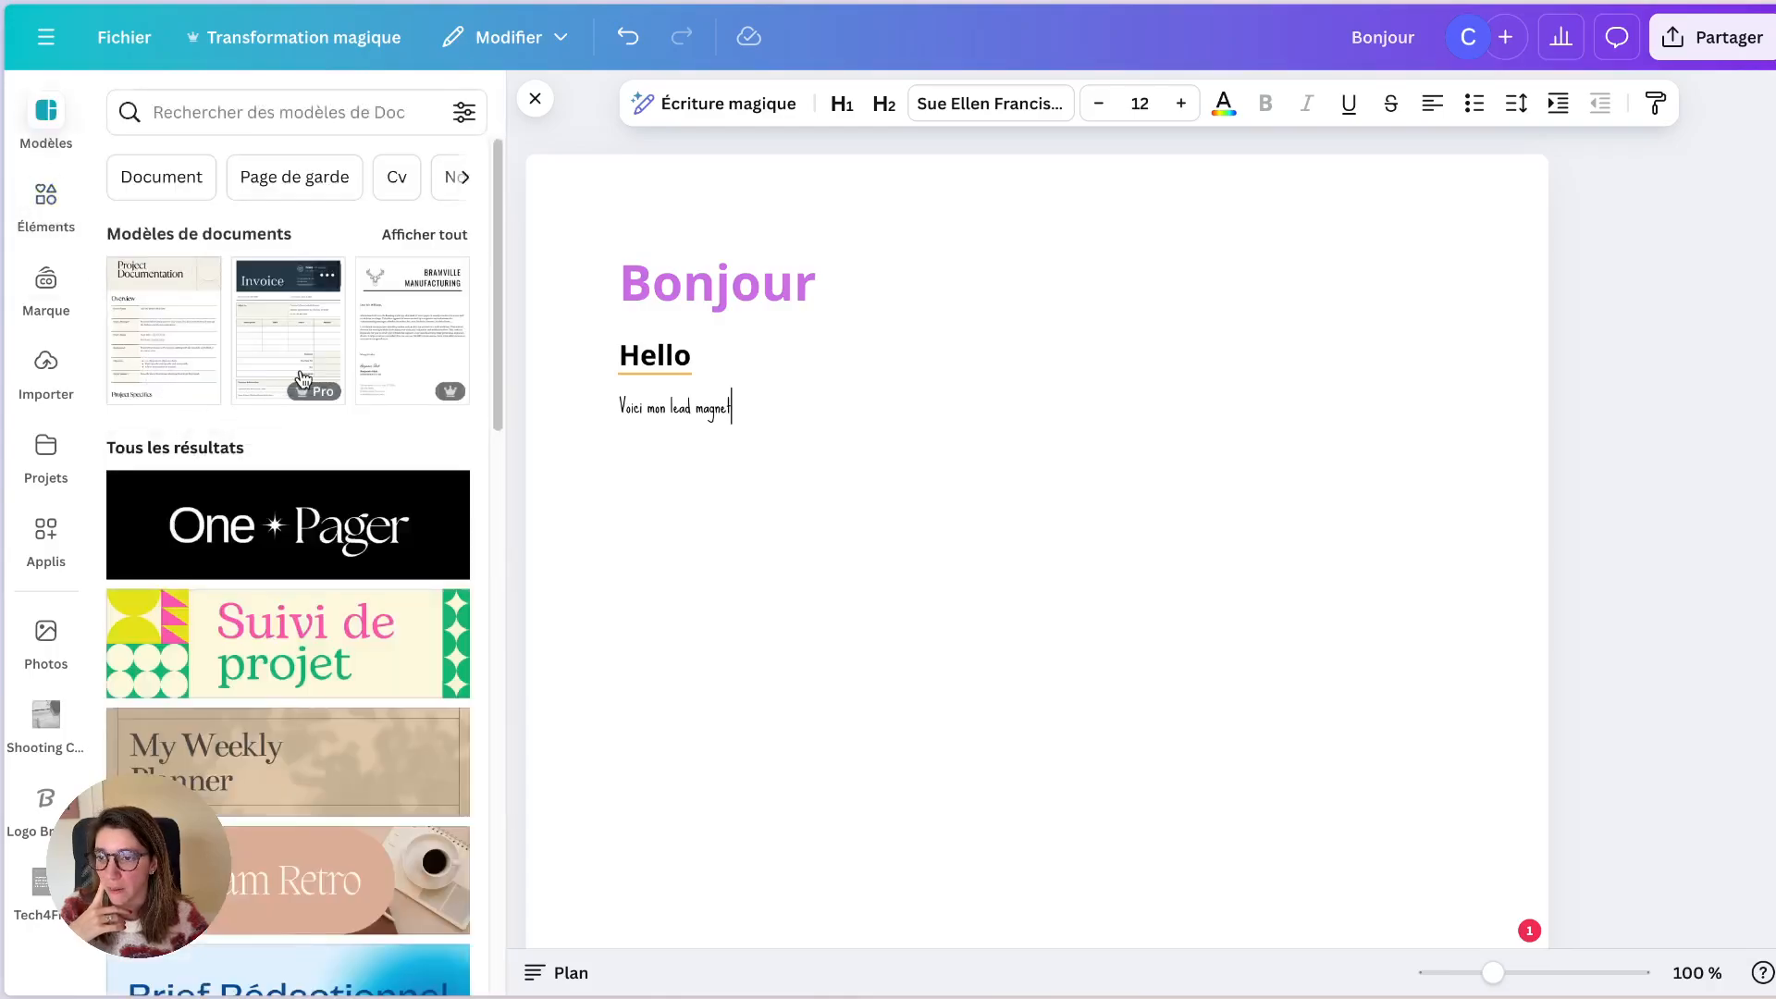
scroll(303, 377, down, 1)
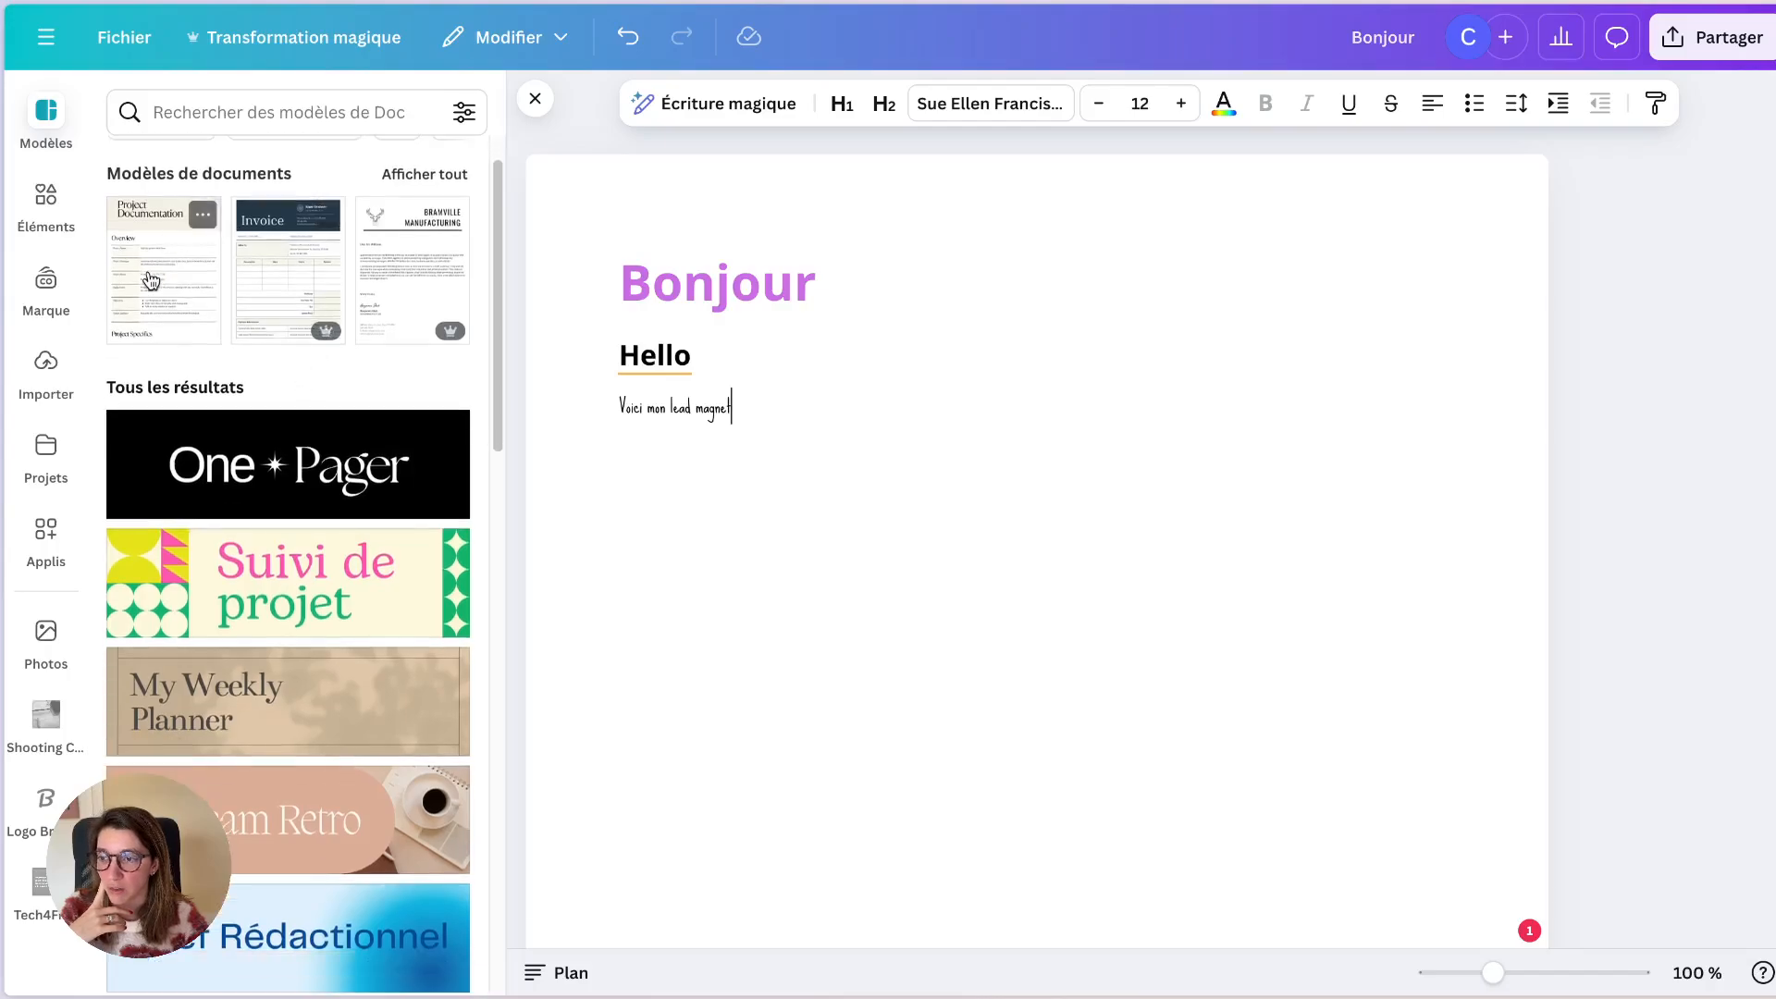
scroll(229, 362, down, 1)
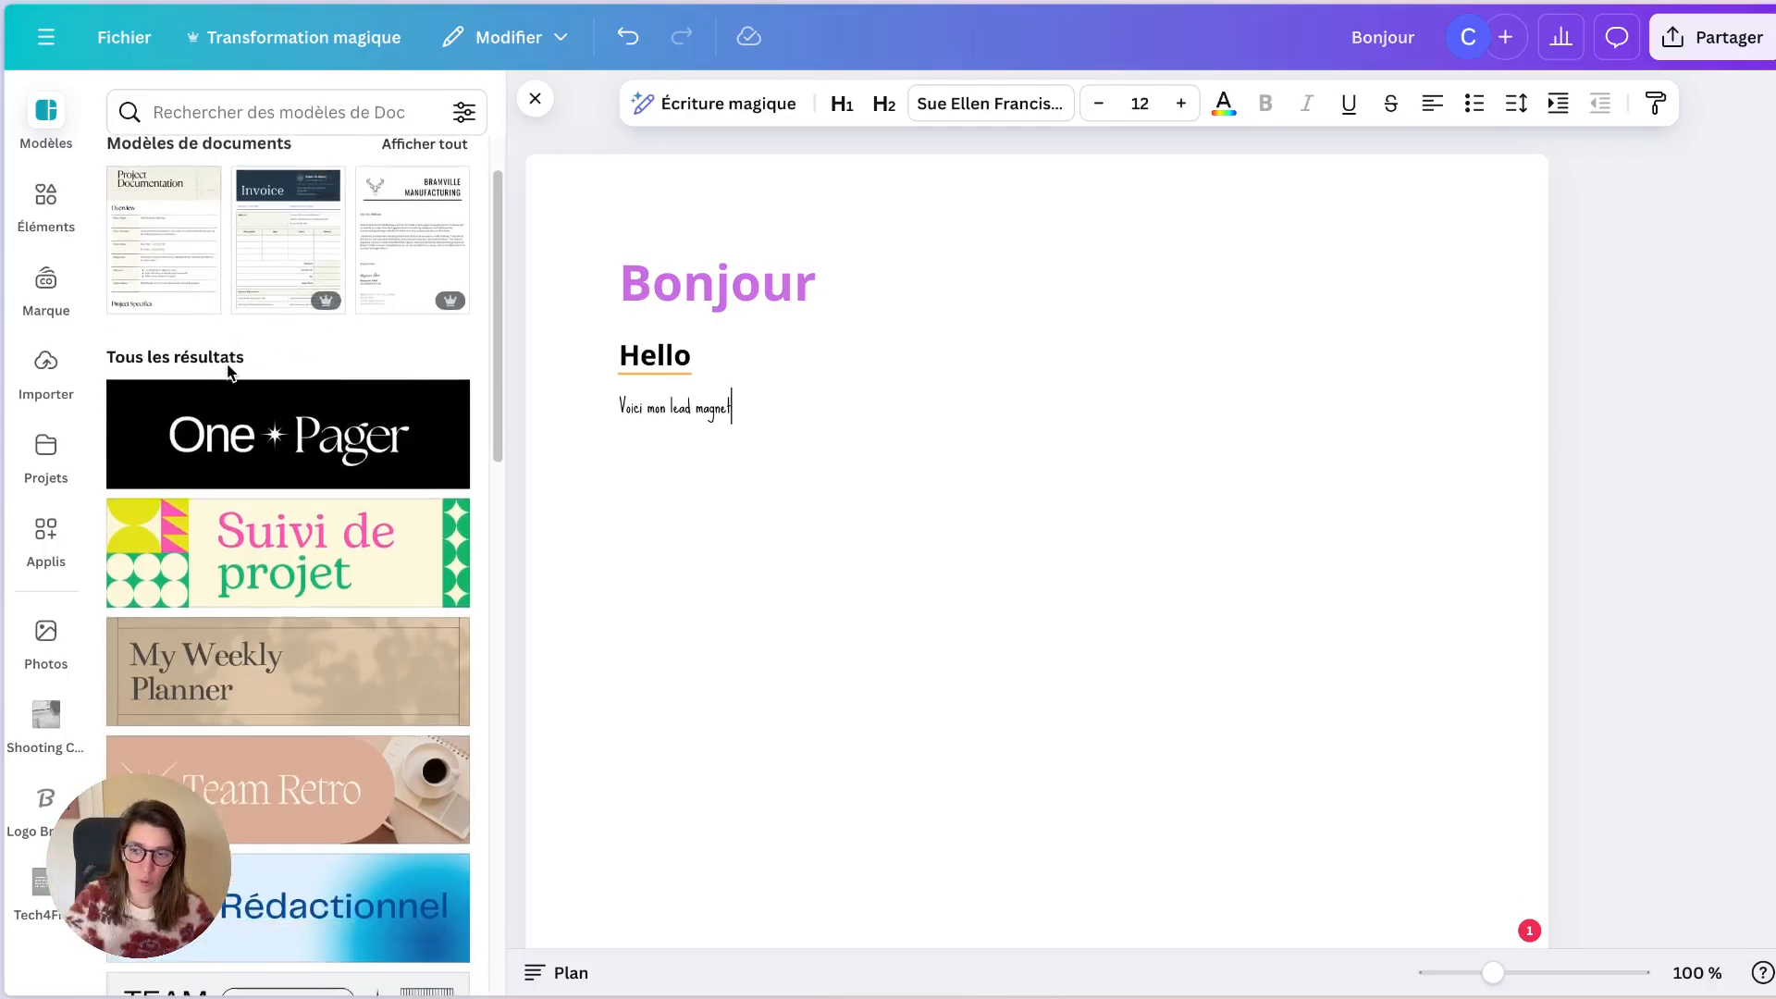
scroll(231, 373, down, 1)
scroll(227, 372, down, 10)
scroll(226, 368, up, 12)
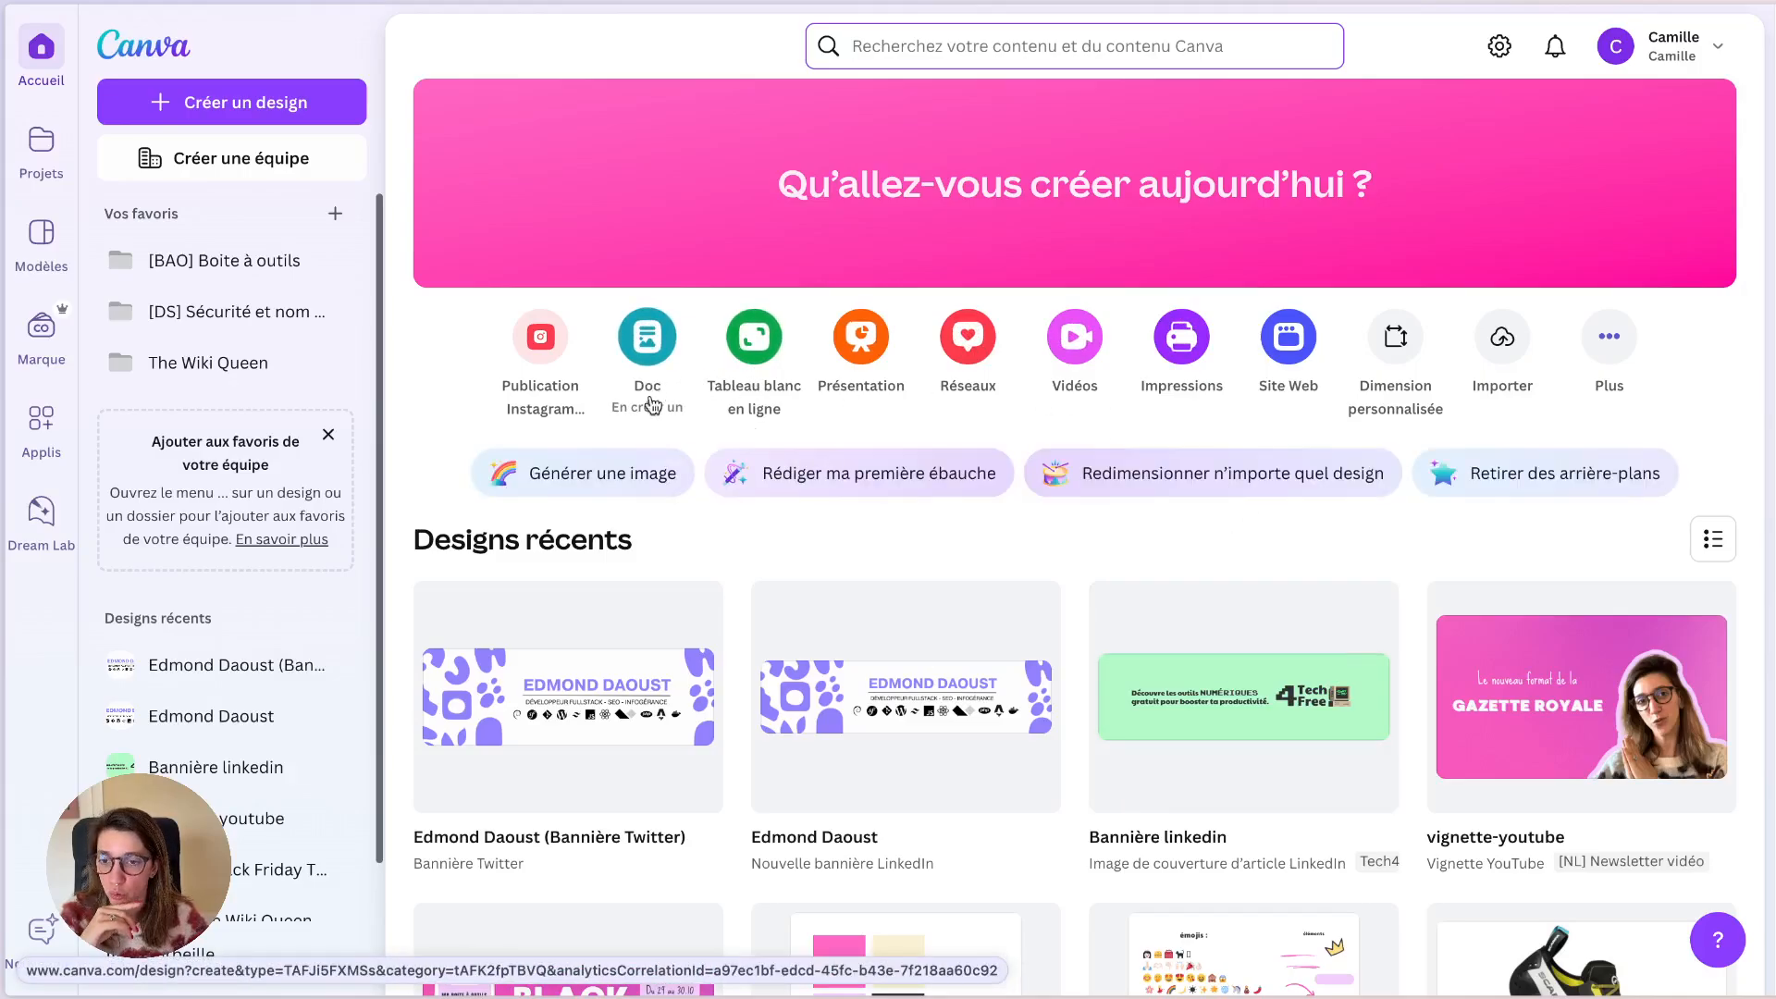
Step: Create a blank design with custom dimensions of 21 cm wide by 29.7 cm high
click(1418, 335)
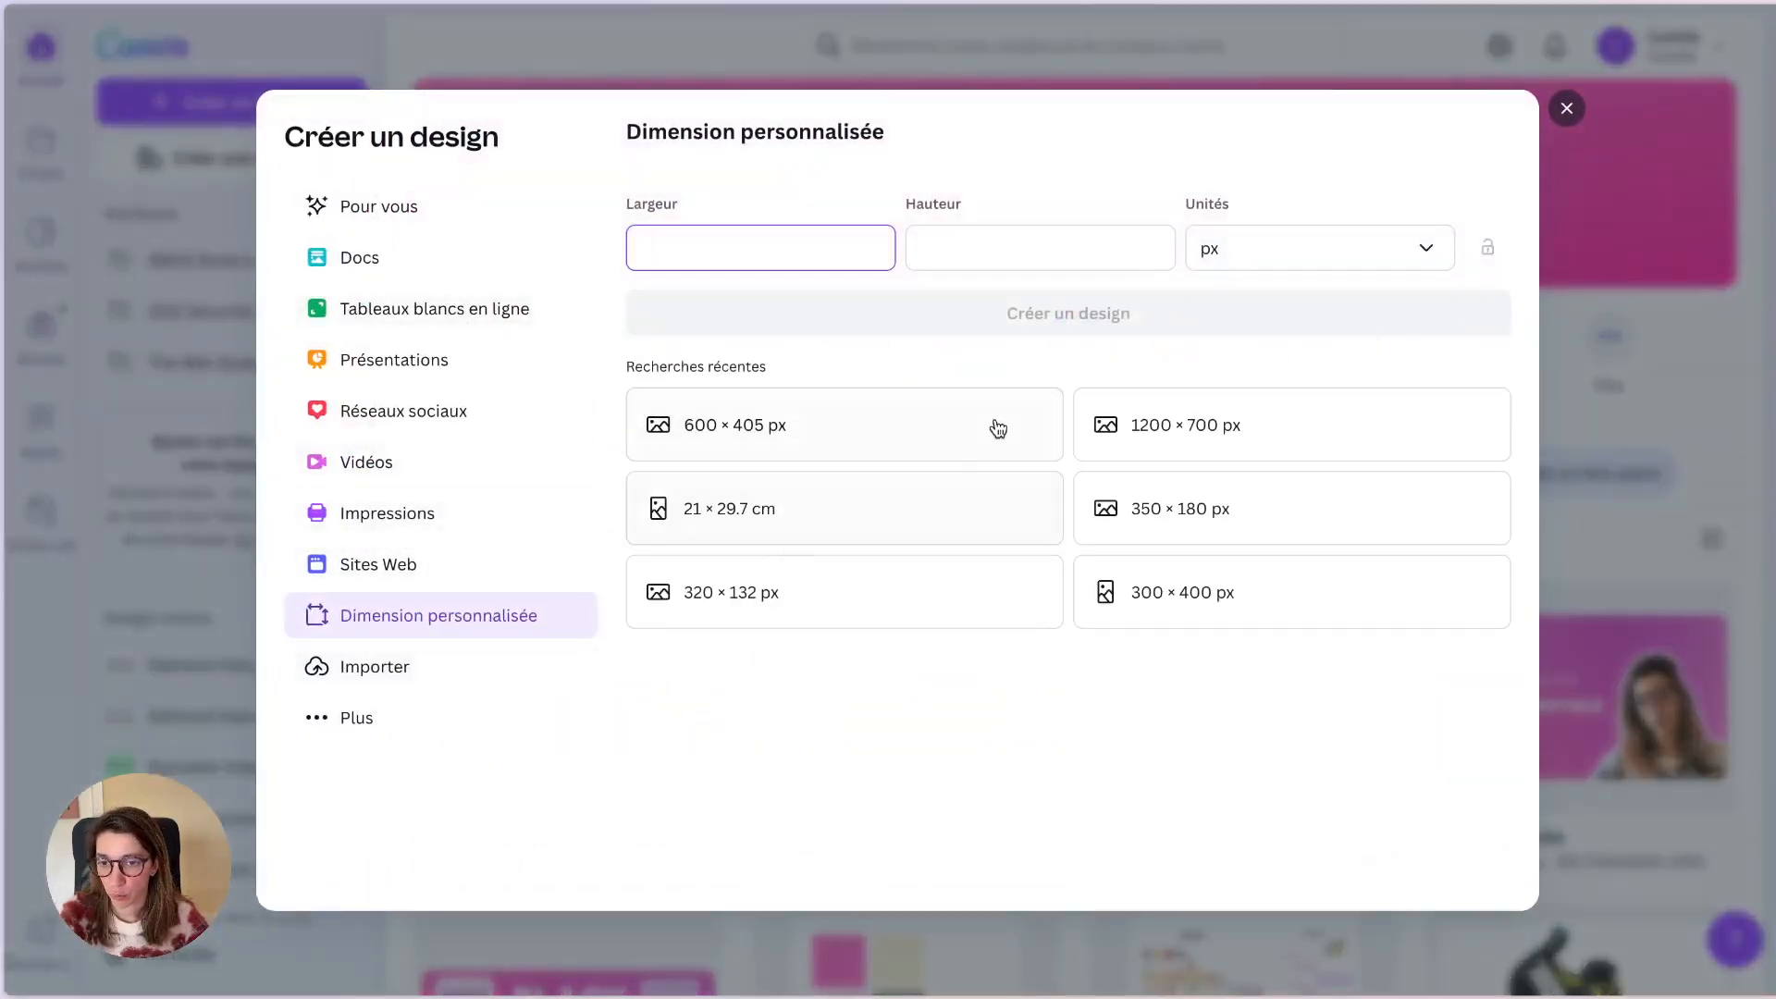
click(1269, 248)
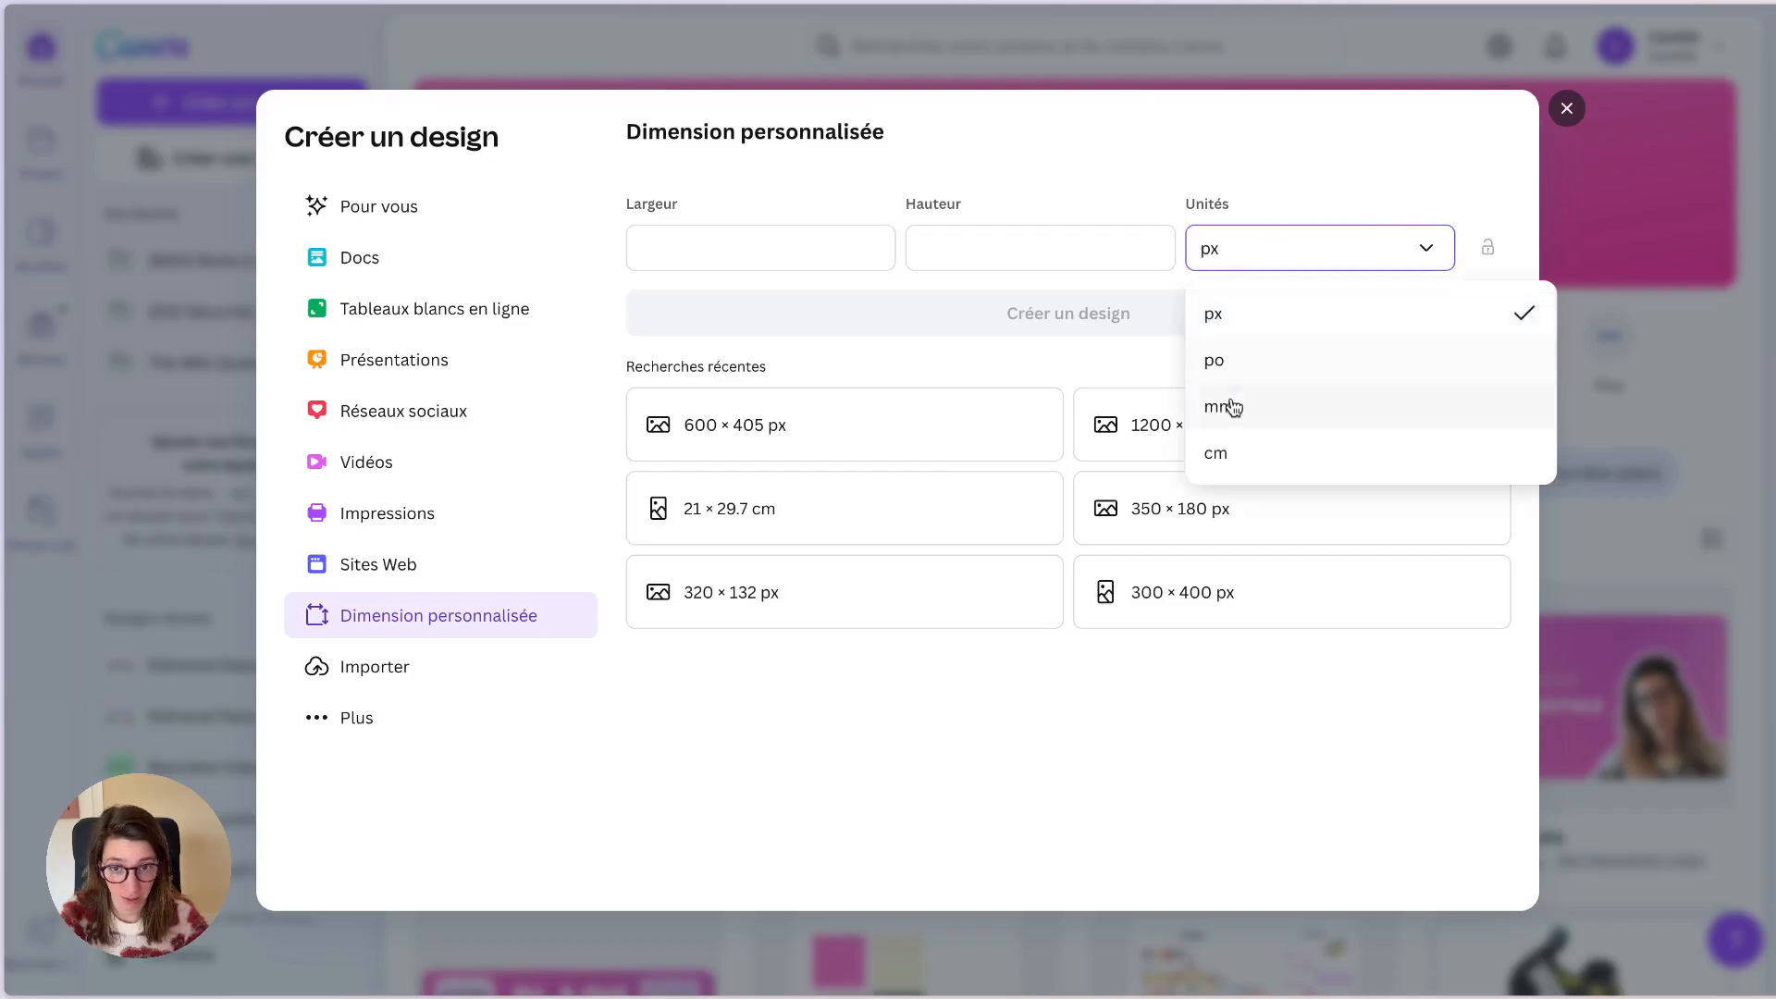
click(1231, 451)
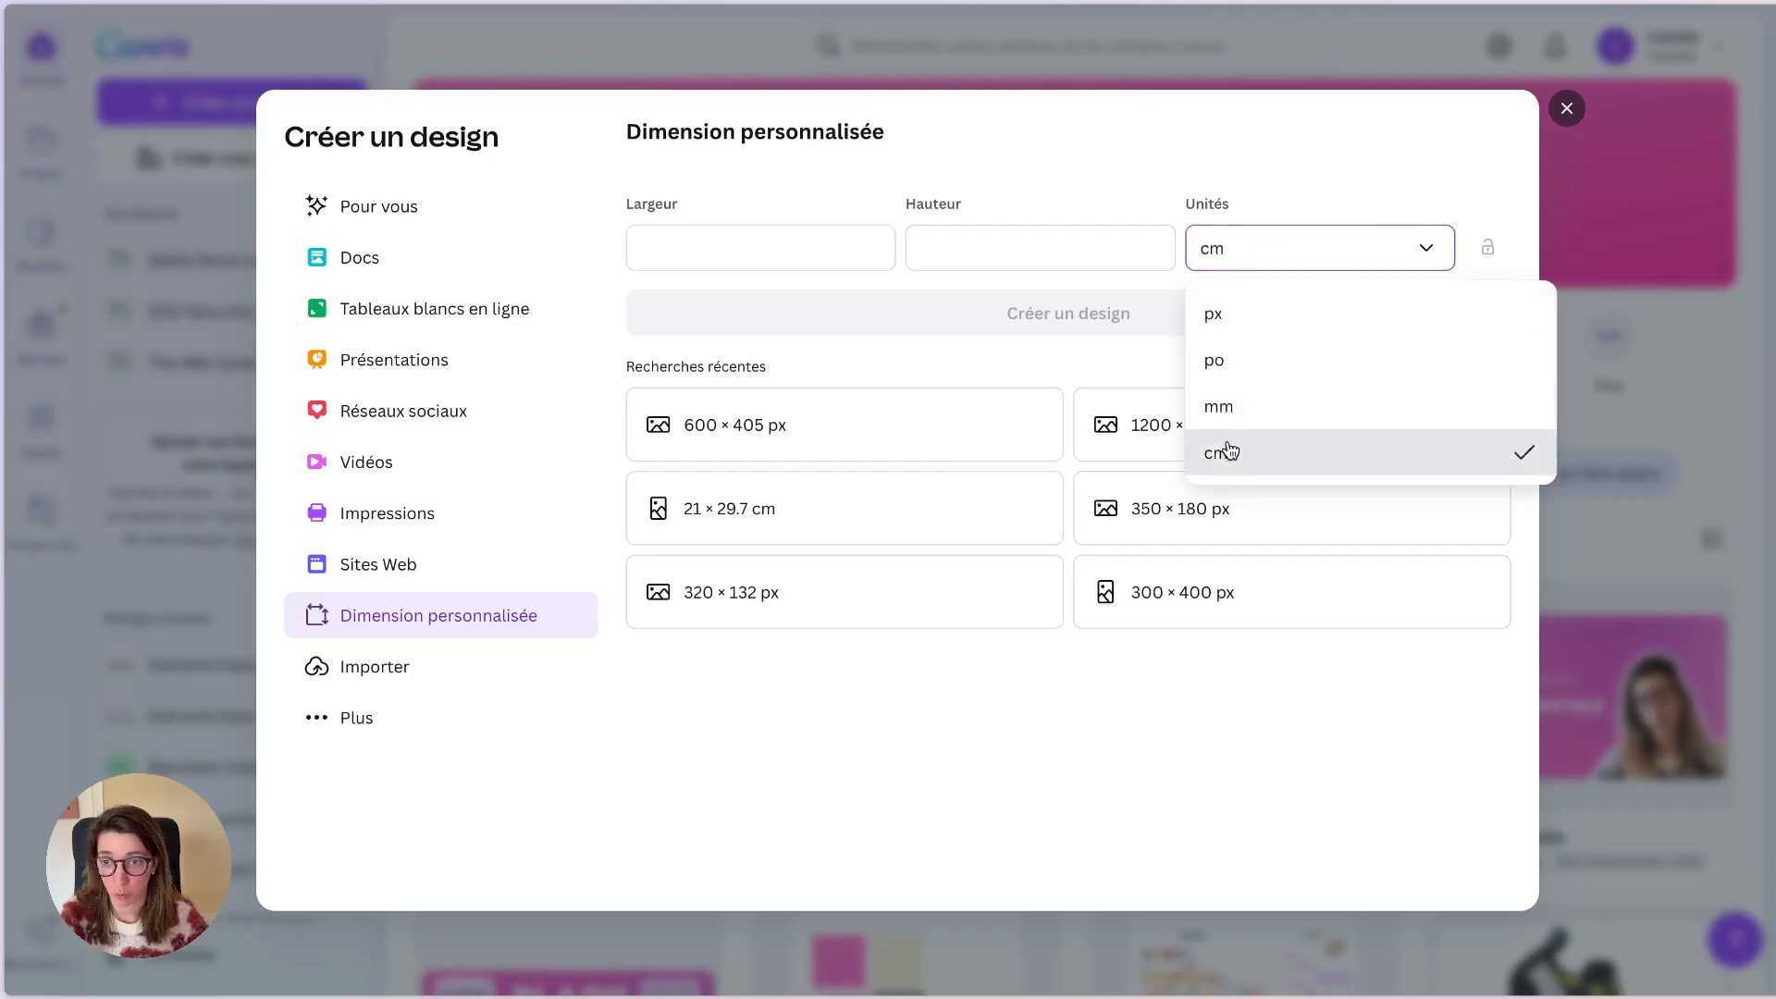
click(688, 225)
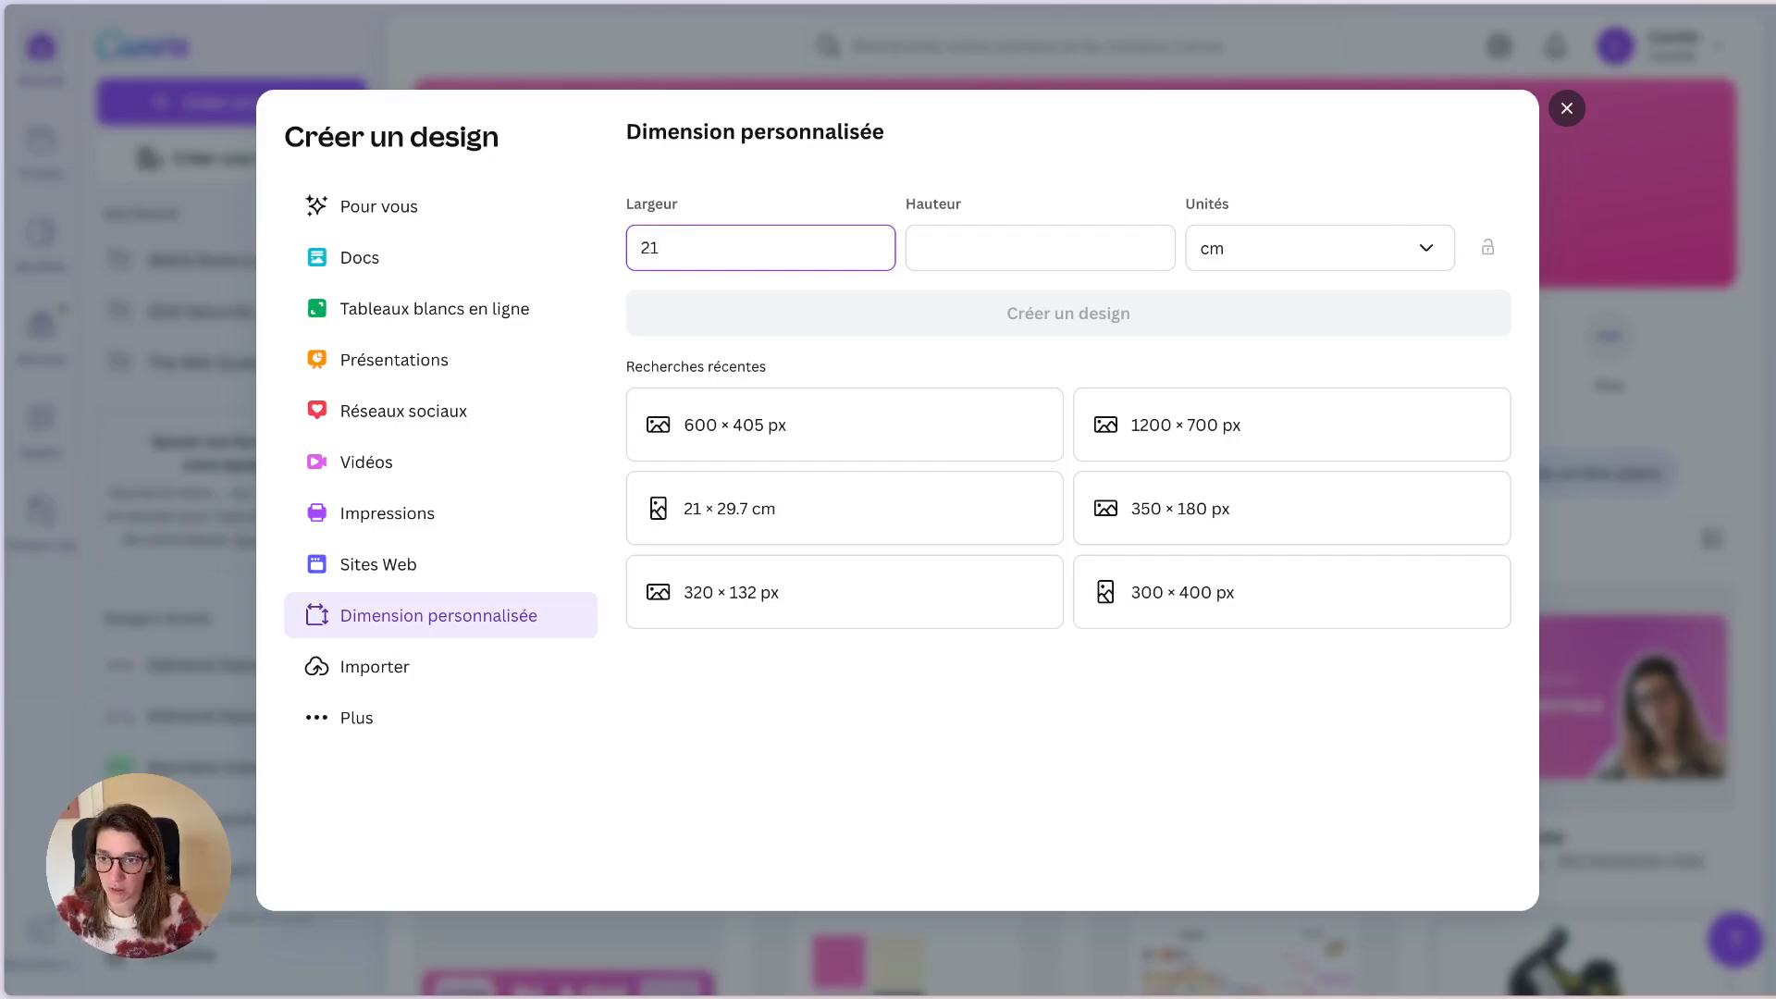
click(1040, 248)
text(297)
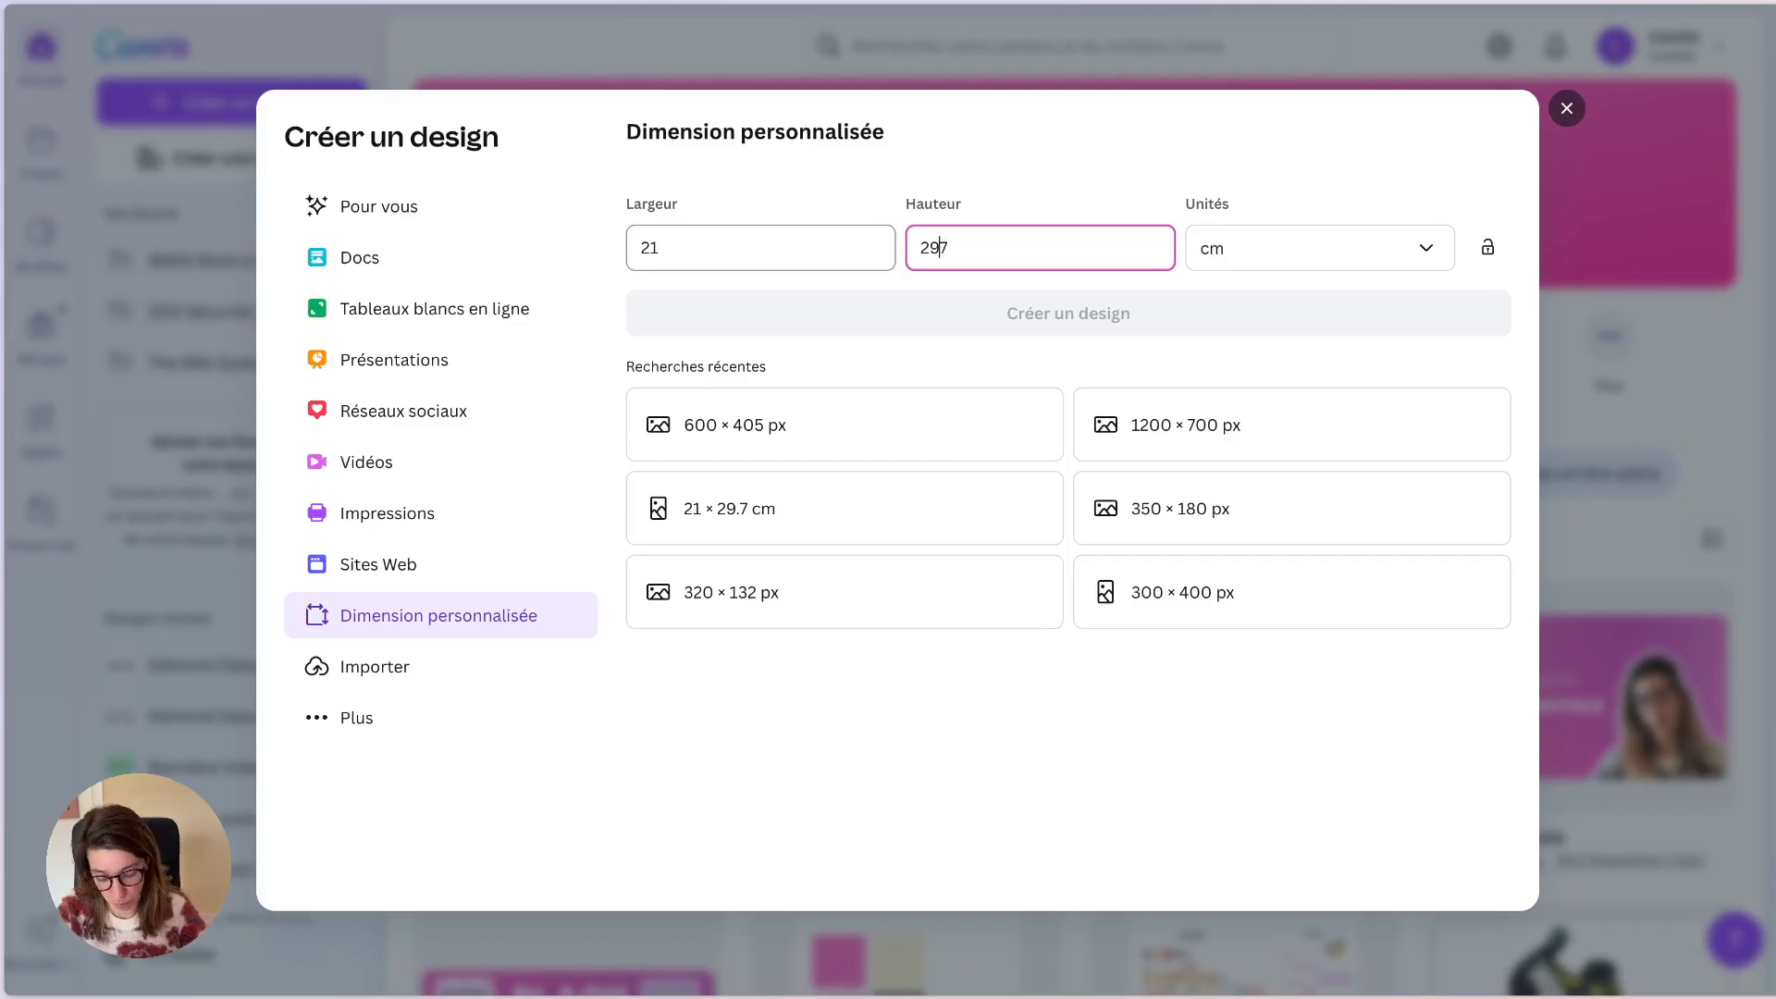
key(BackSpace)
text(.7)
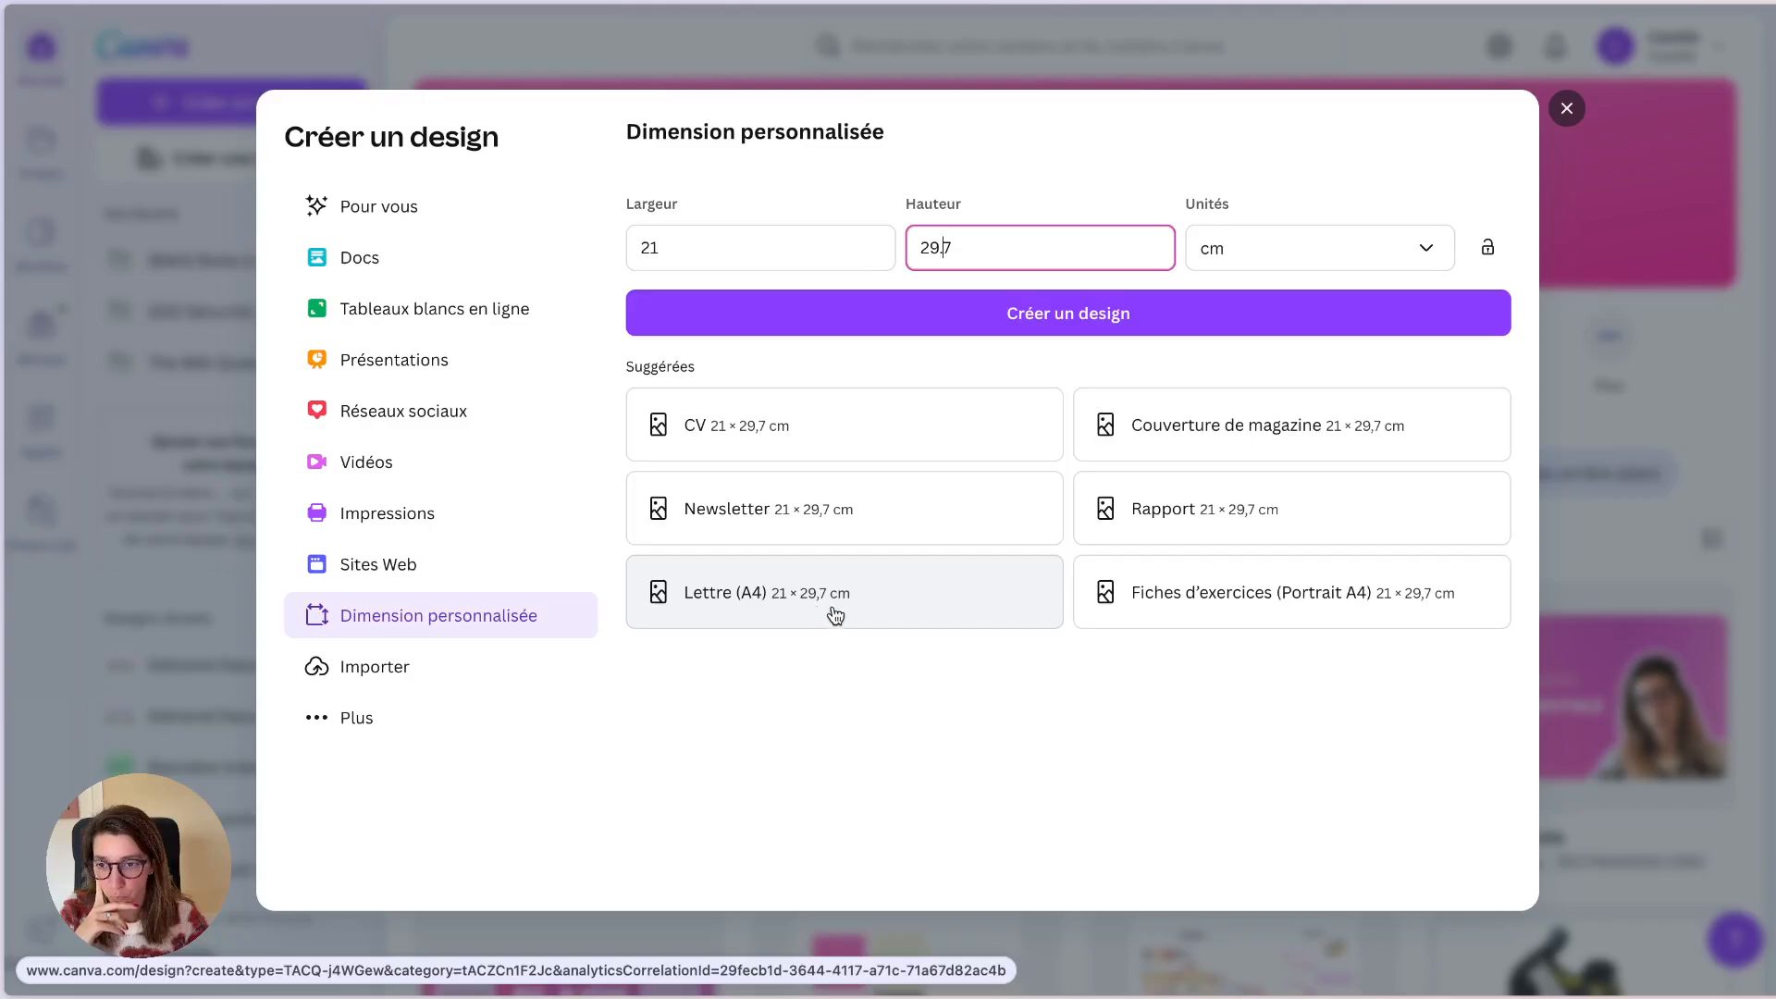
click(1106, 331)
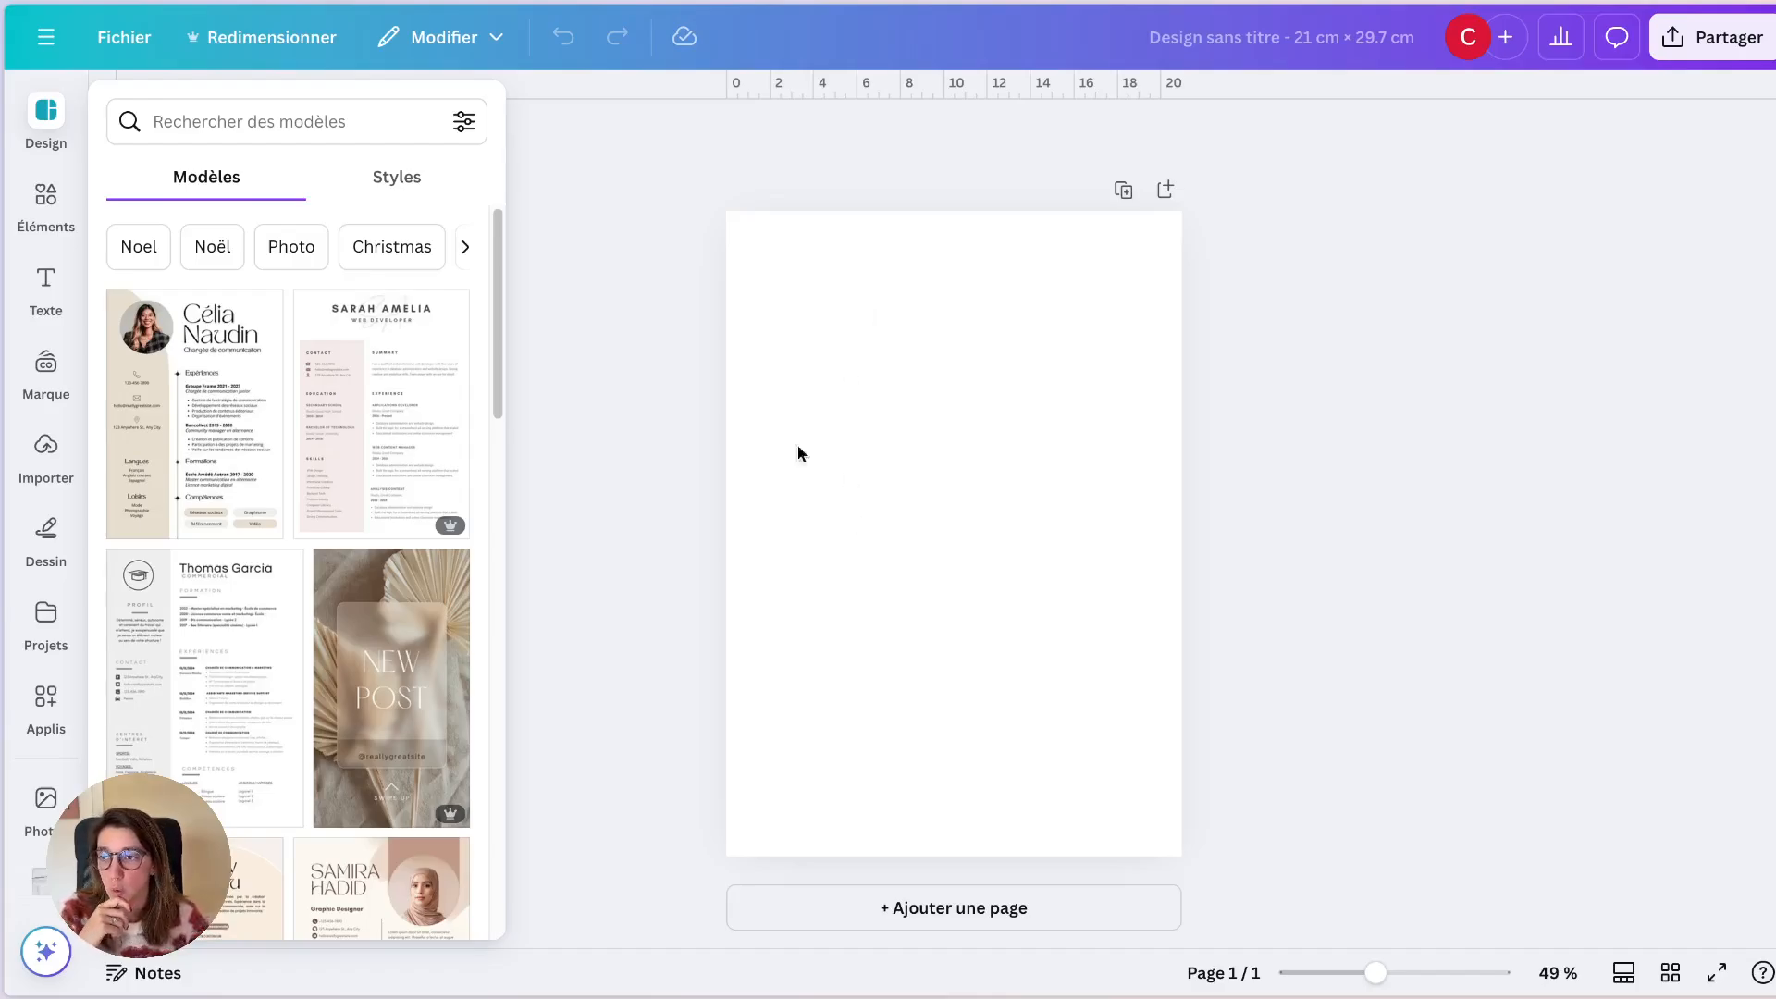
Step: Search the design templates for "nutrution"
scroll(254, 645, down, 5)
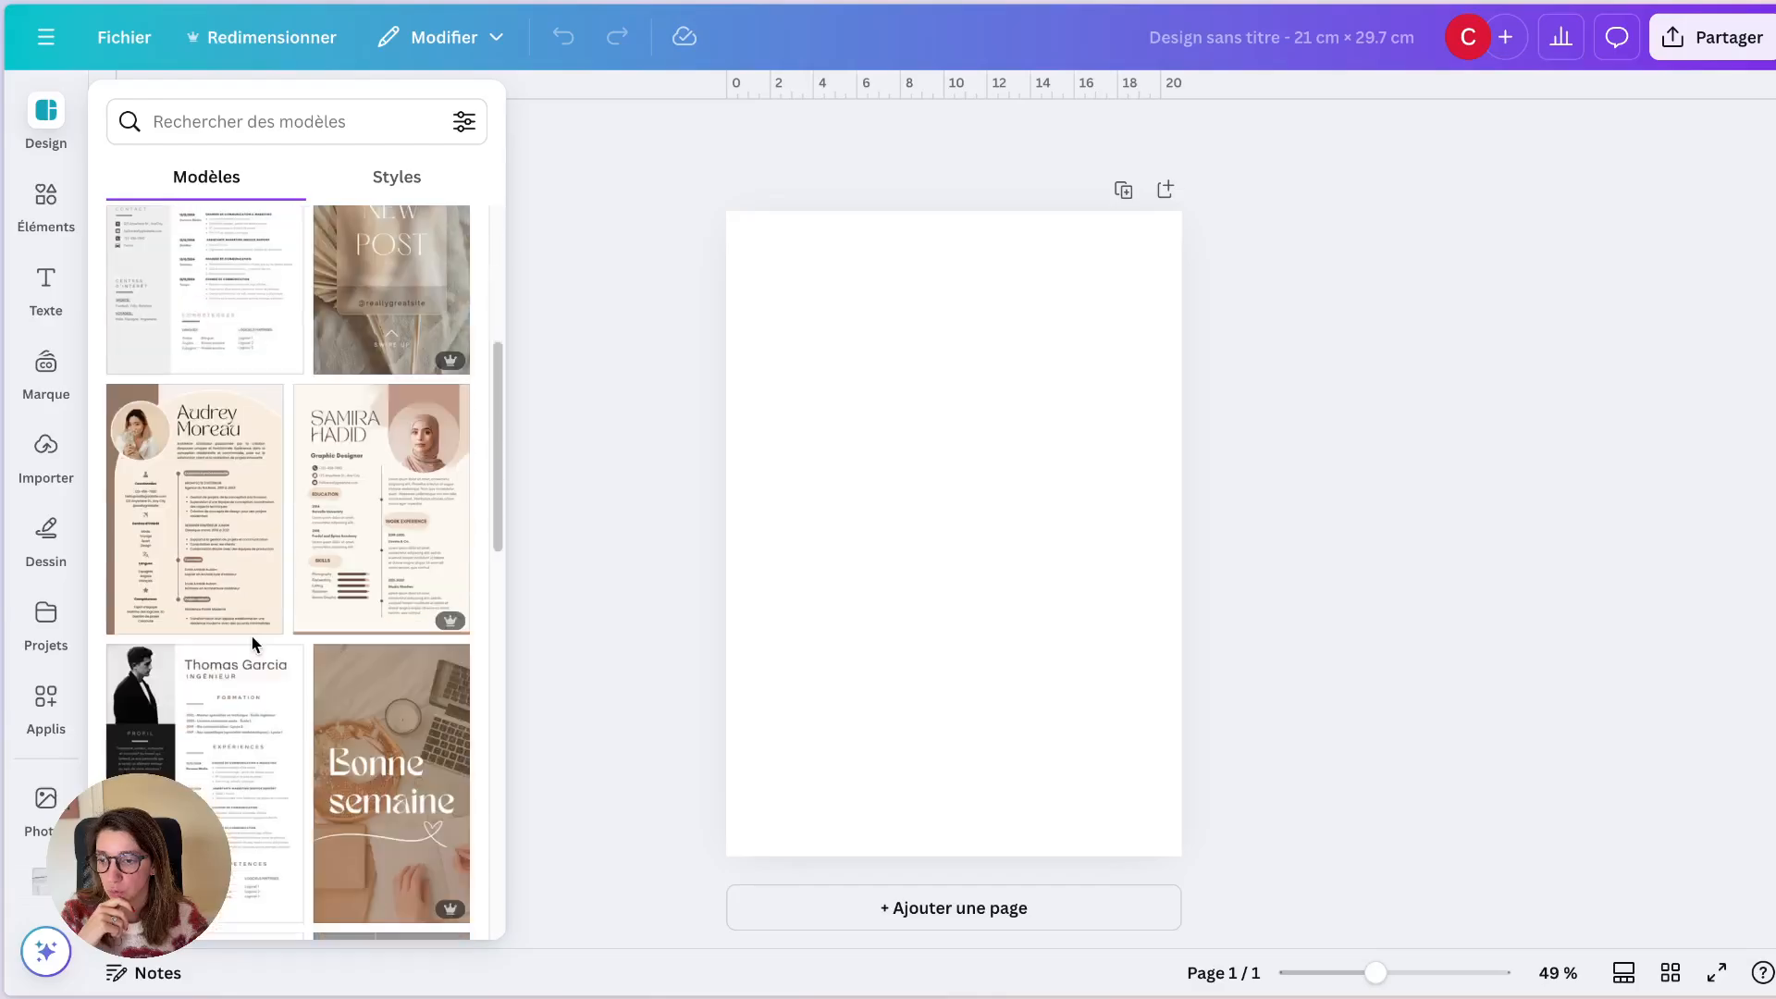
scroll(250, 637, down, 5)
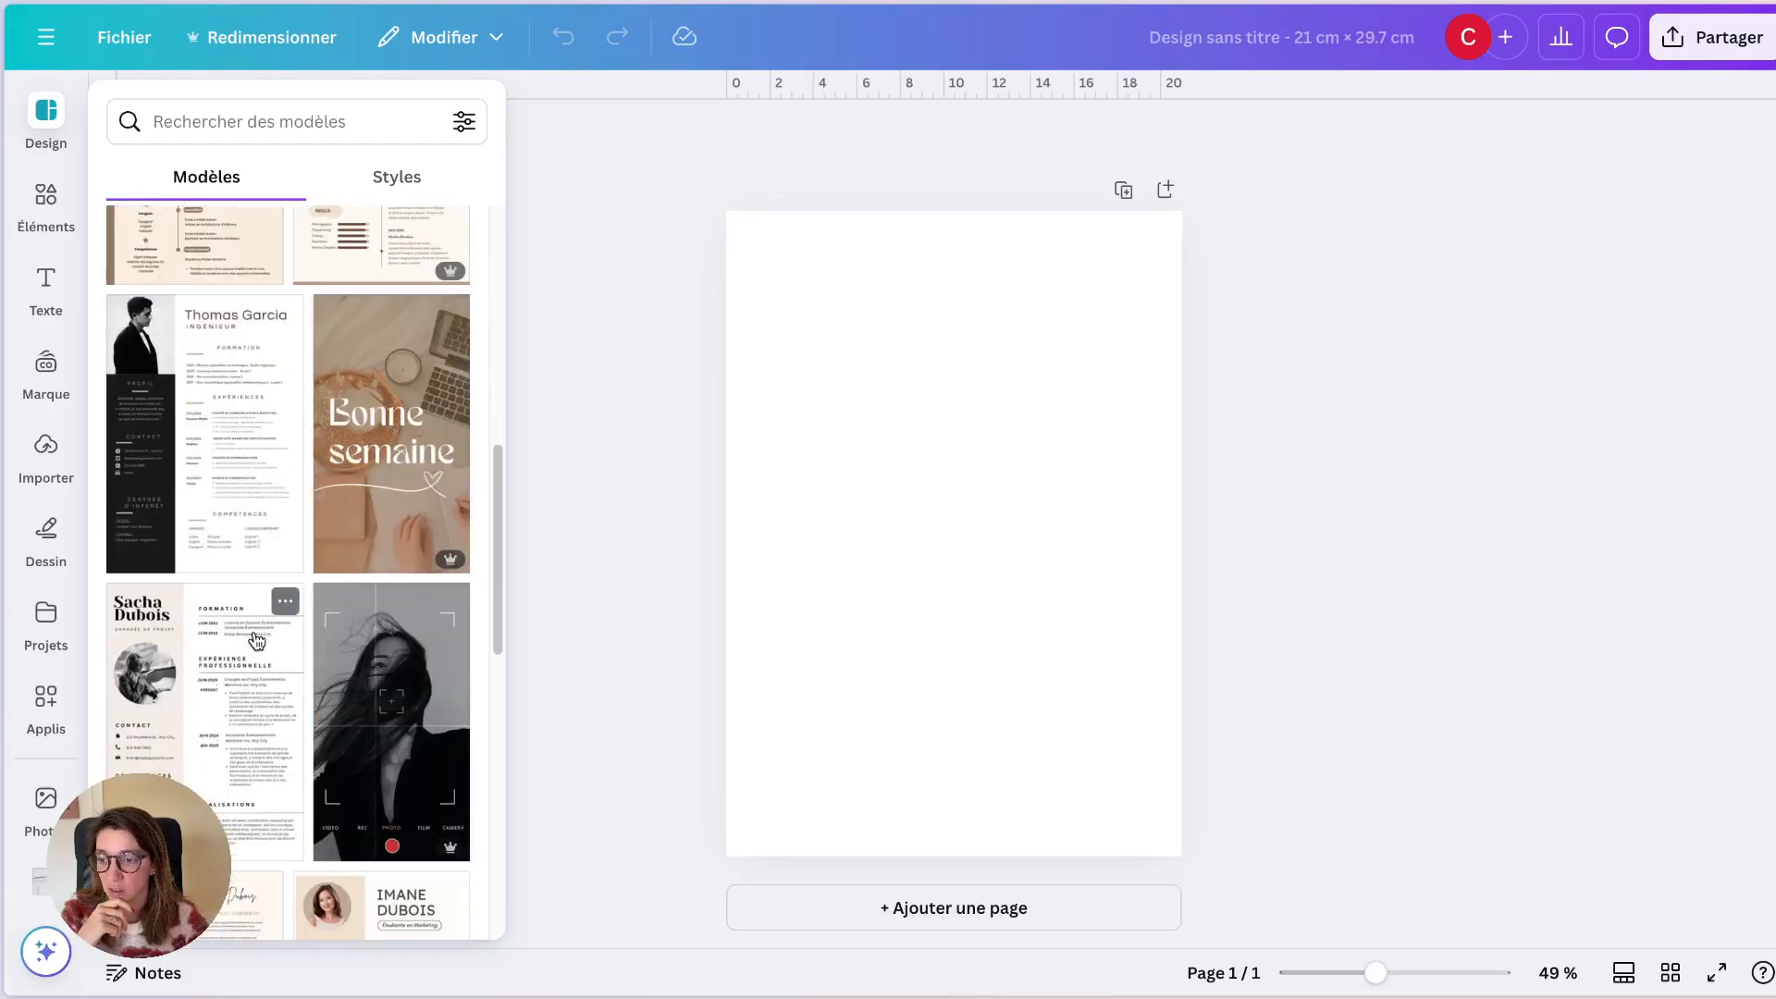
scroll(250, 643, up, 10)
click(243, 119)
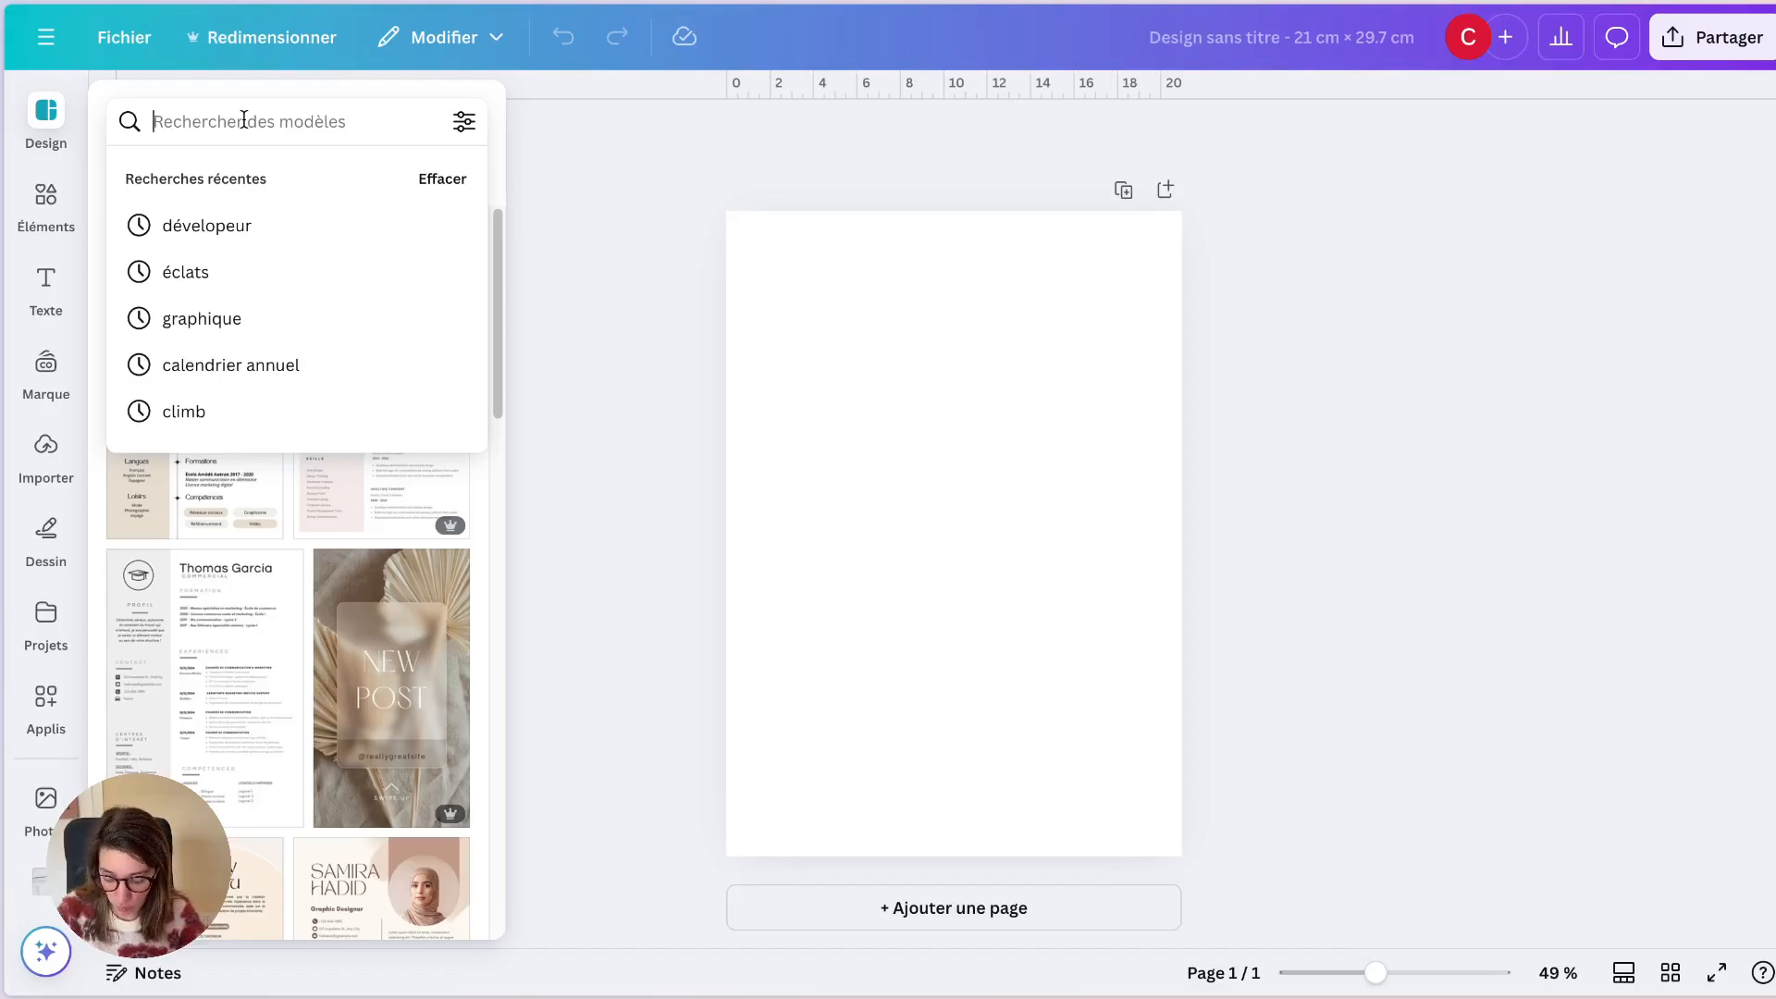
text(nut)
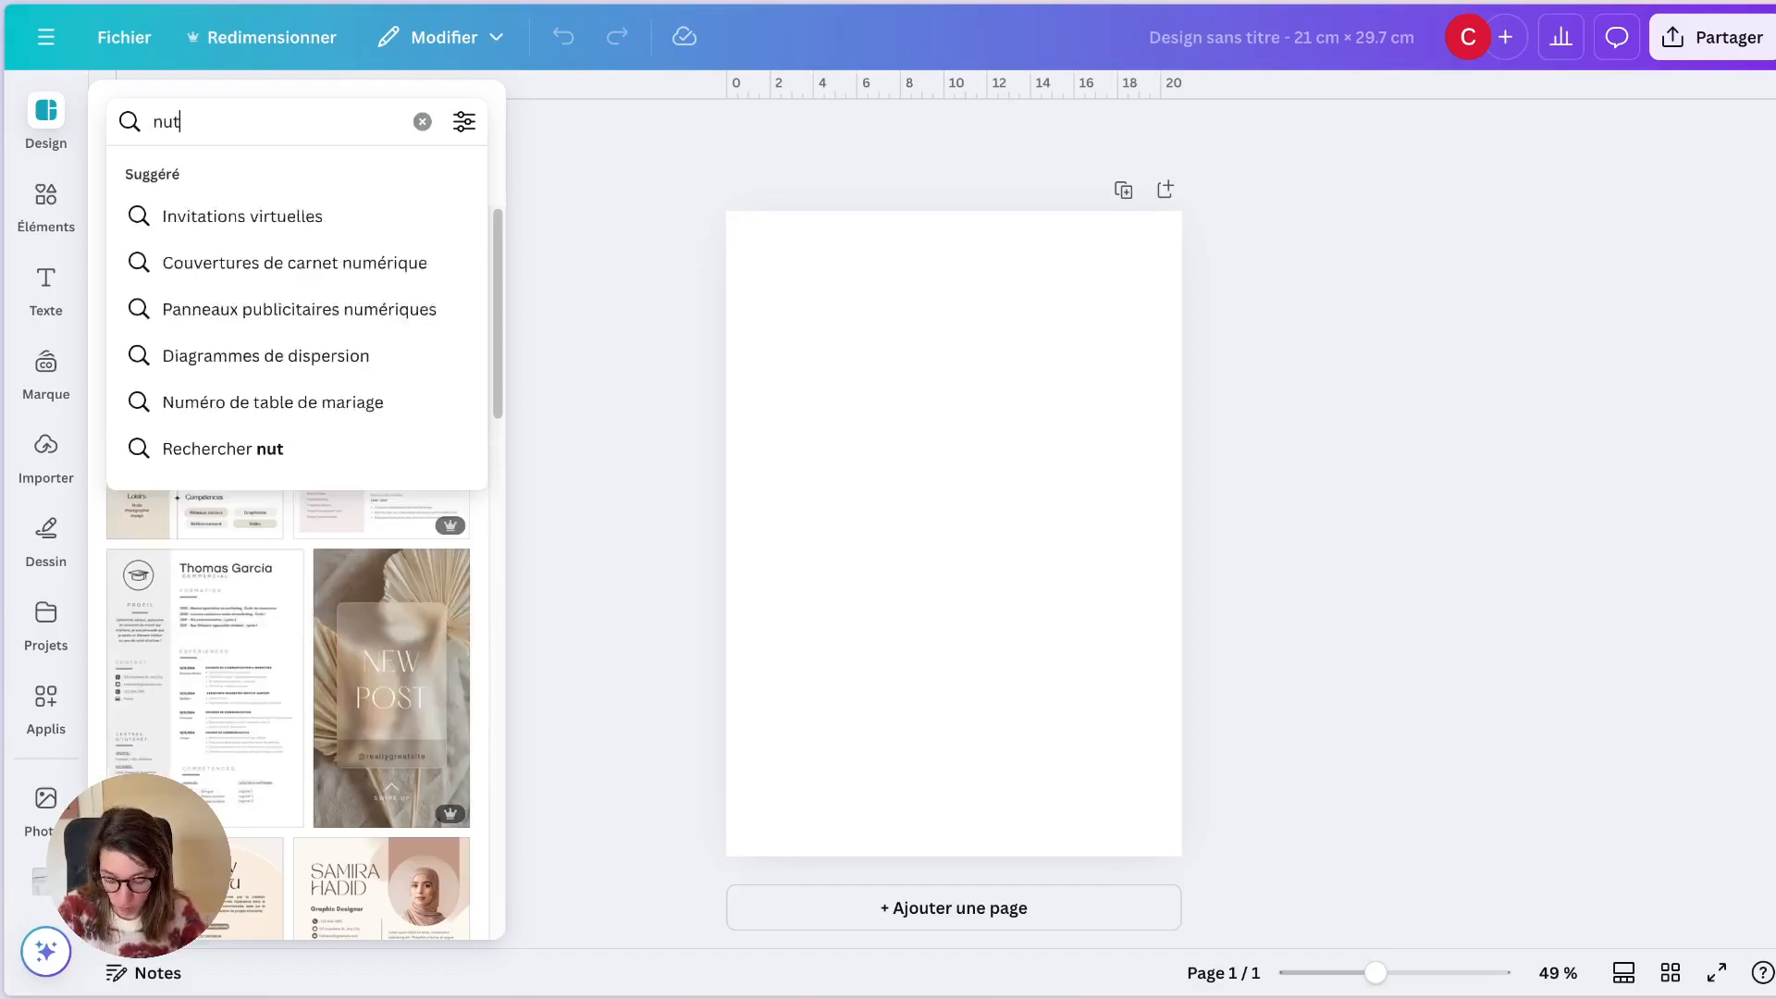
text(rution)
key(Return)
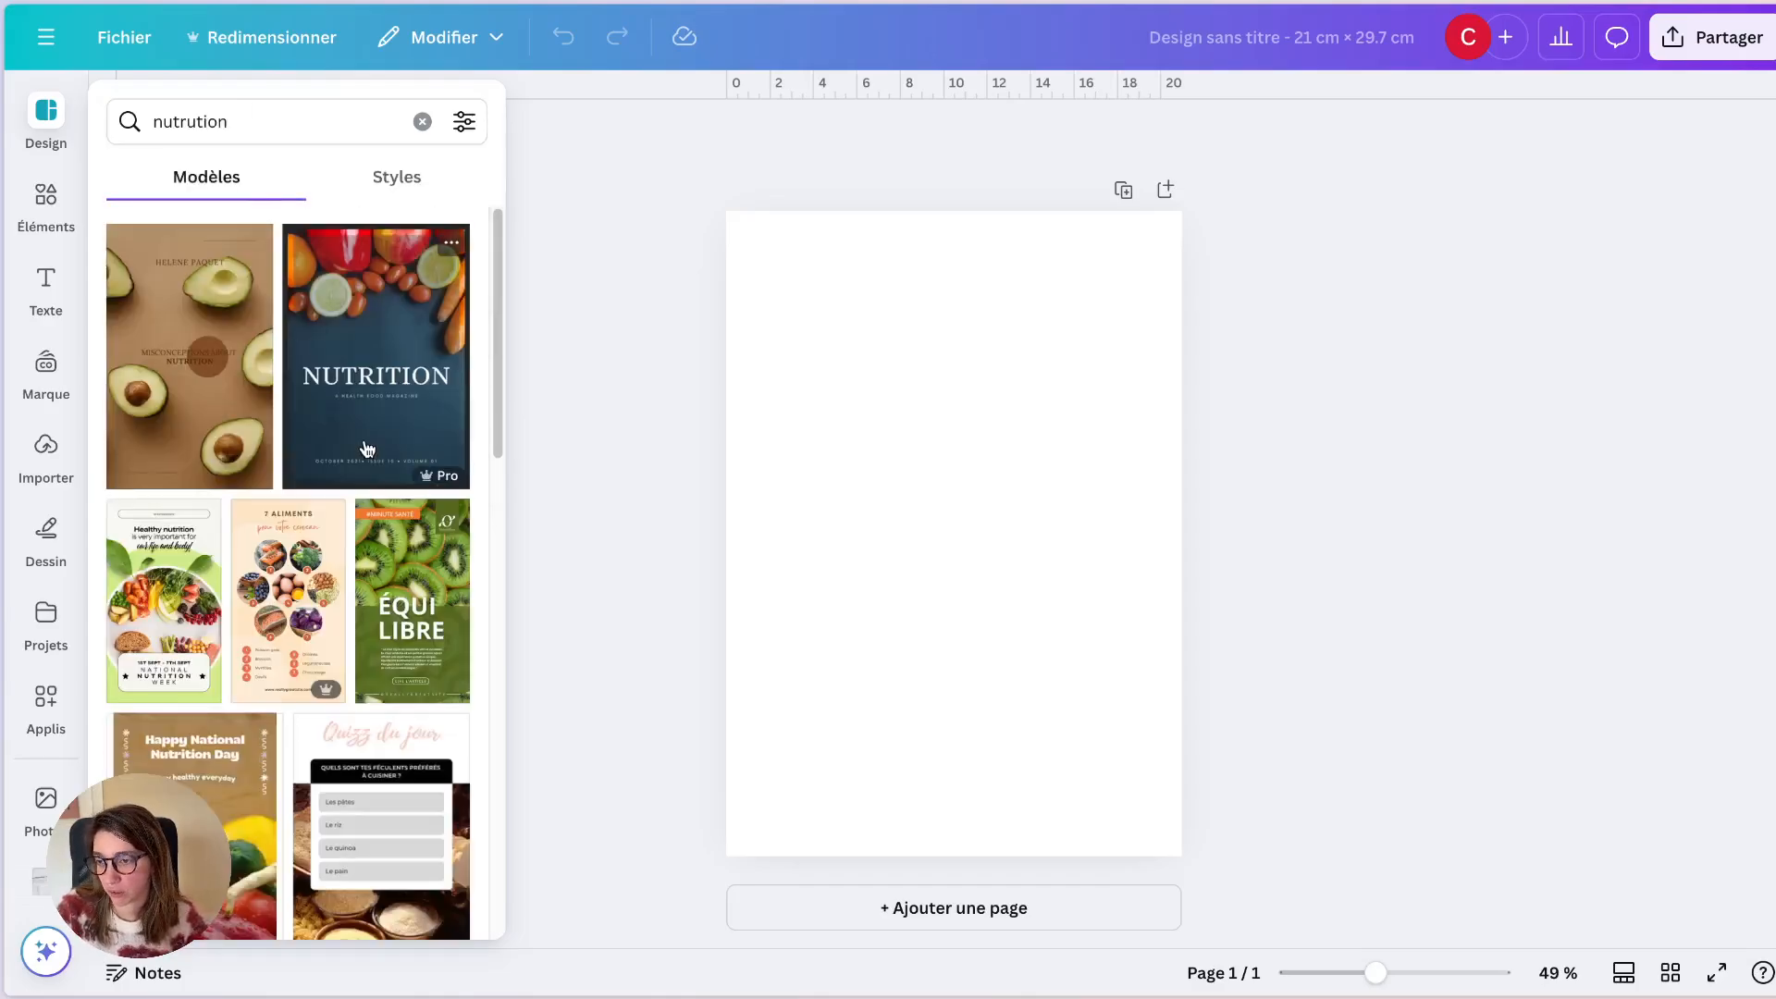
Step: Find the avocado "Nutrition Protocol" A4 document template among the results and open its page overview
scroll(367, 448, down, 7)
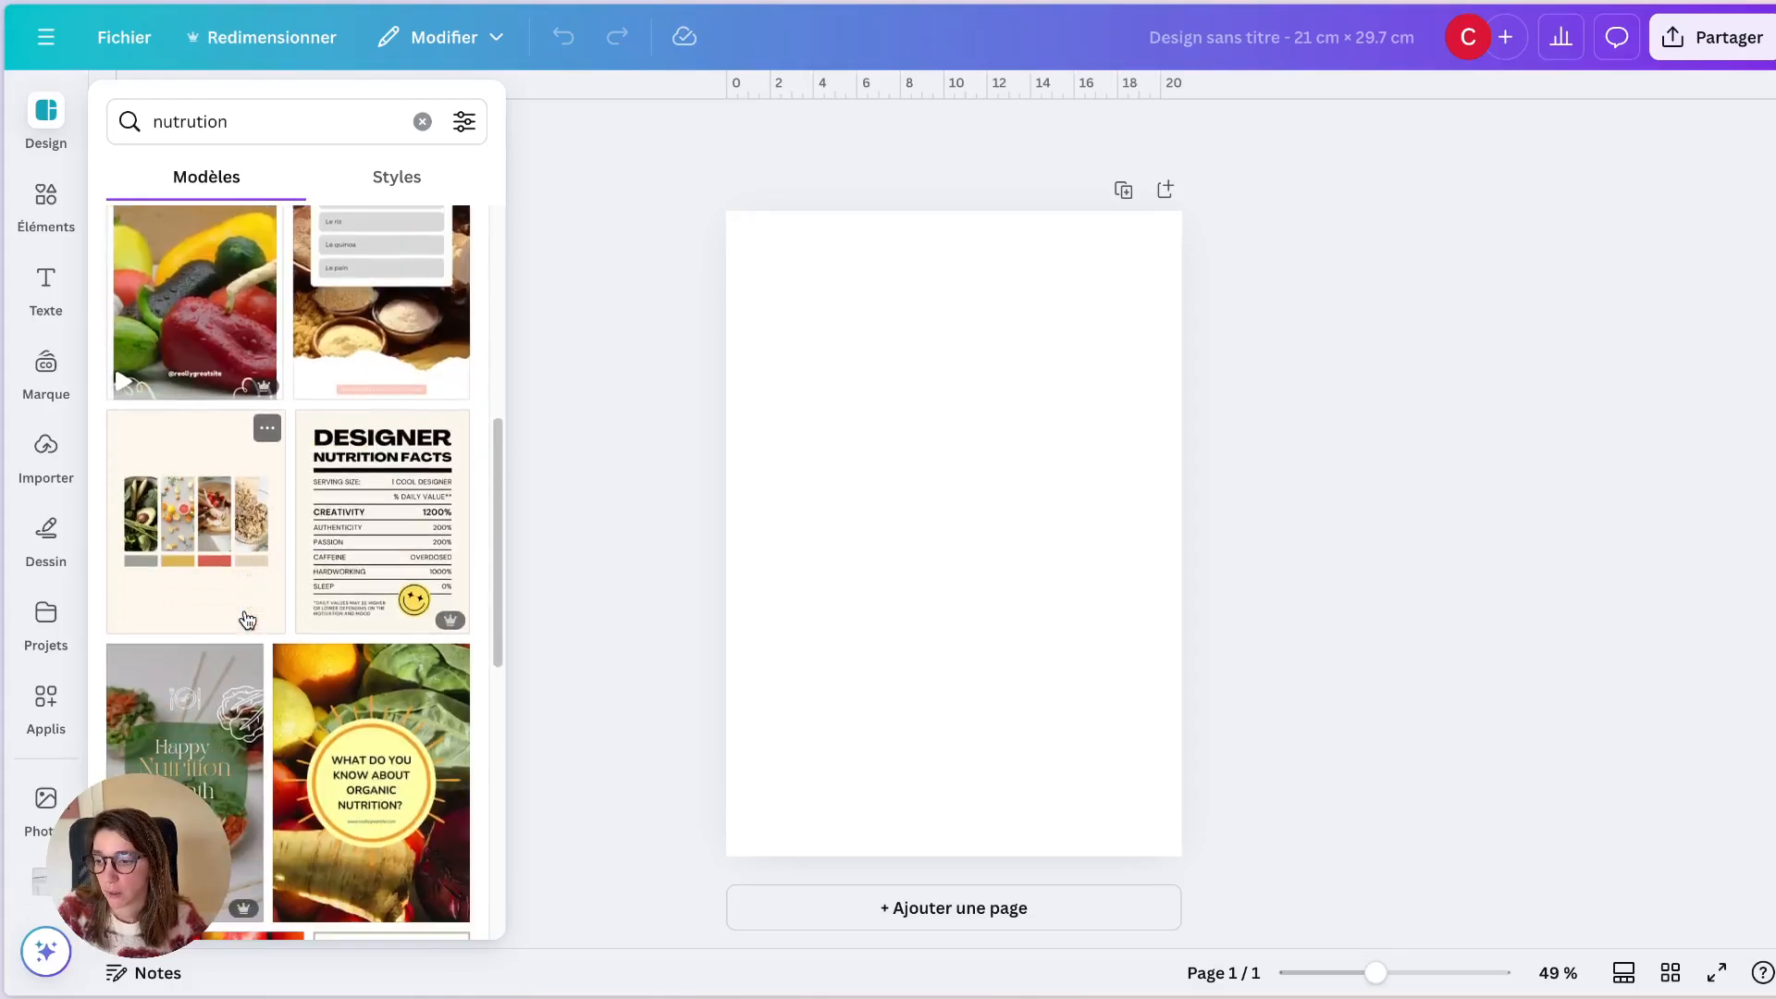
scroll(247, 620, down, 1)
scroll(296, 615, down, 3)
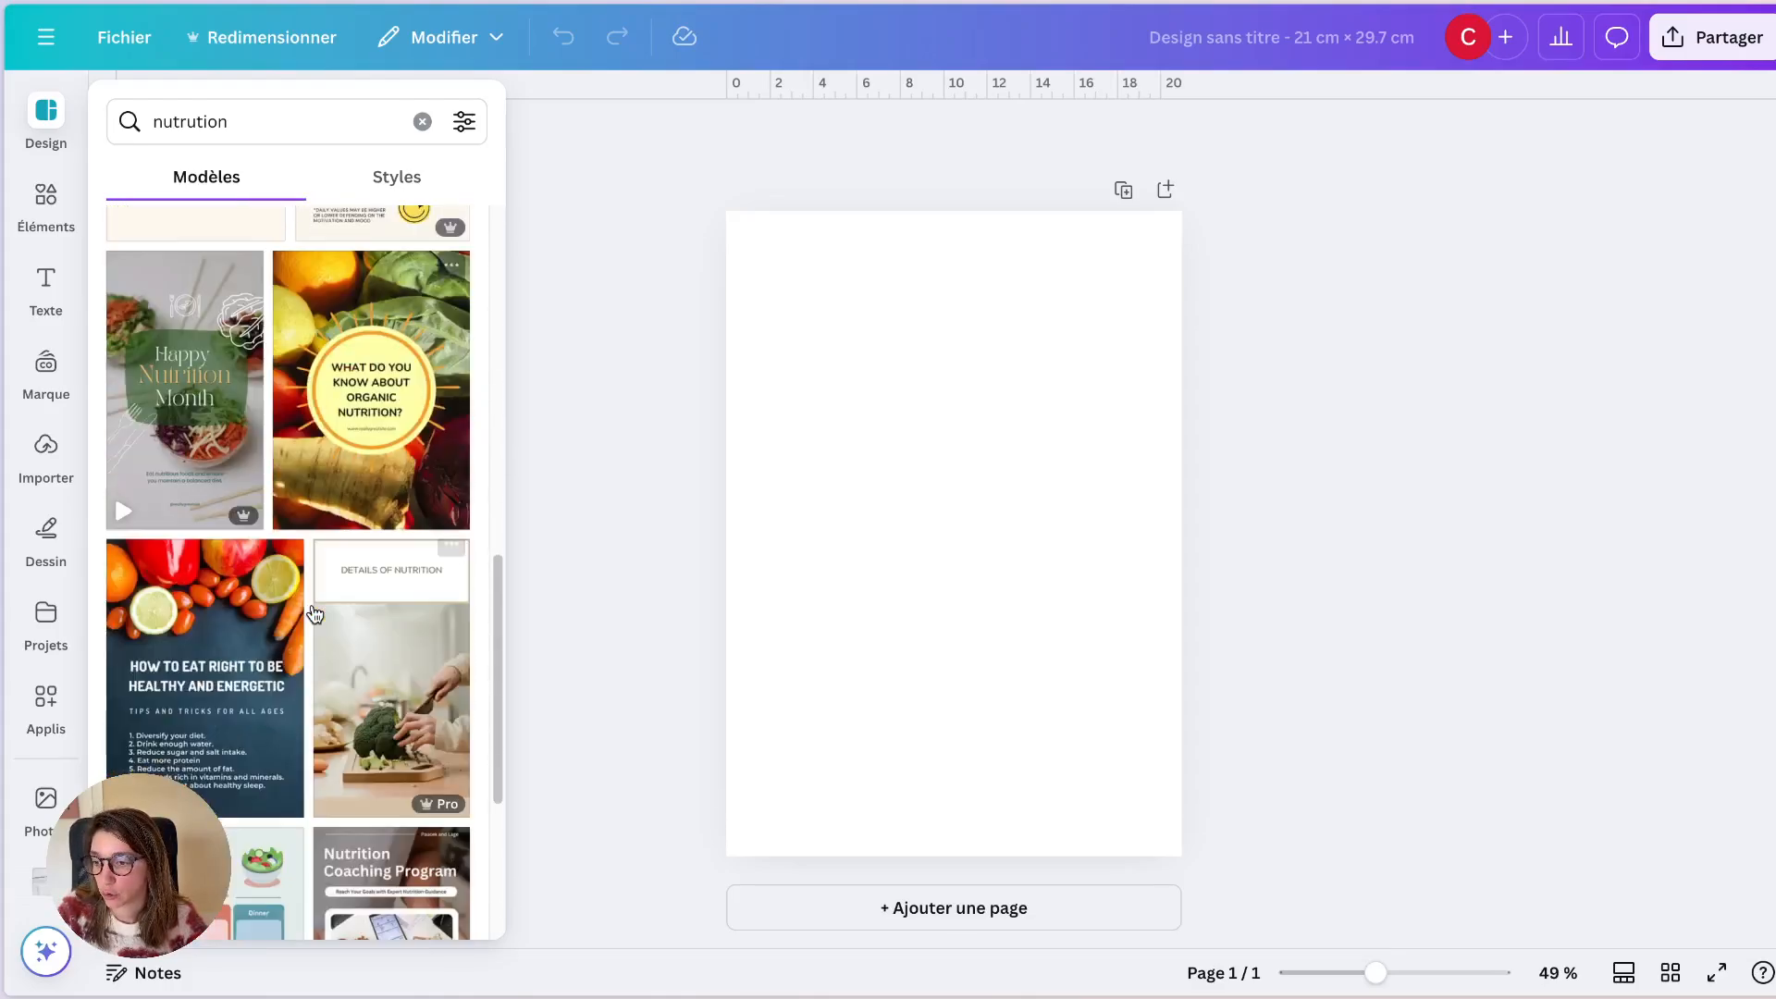
scroll(342, 611, down, 5)
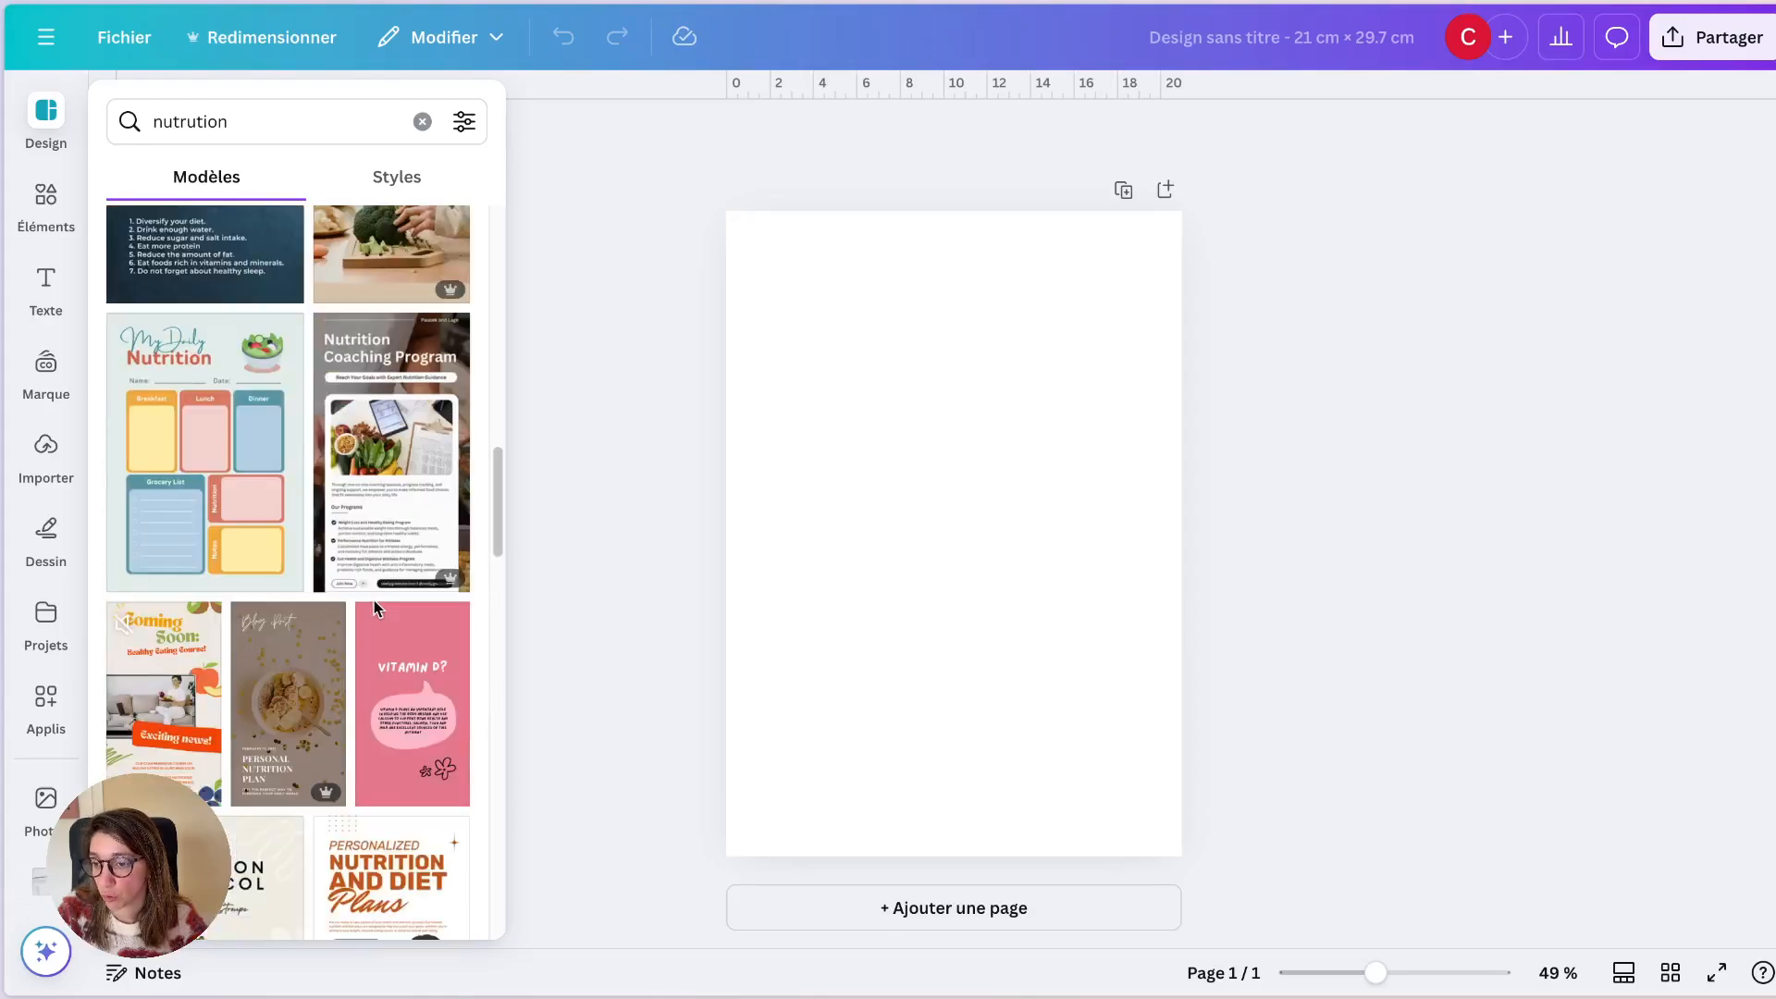
scroll(376, 608, down, 5)
drag(278, 541, 296, 547)
click(214, 434)
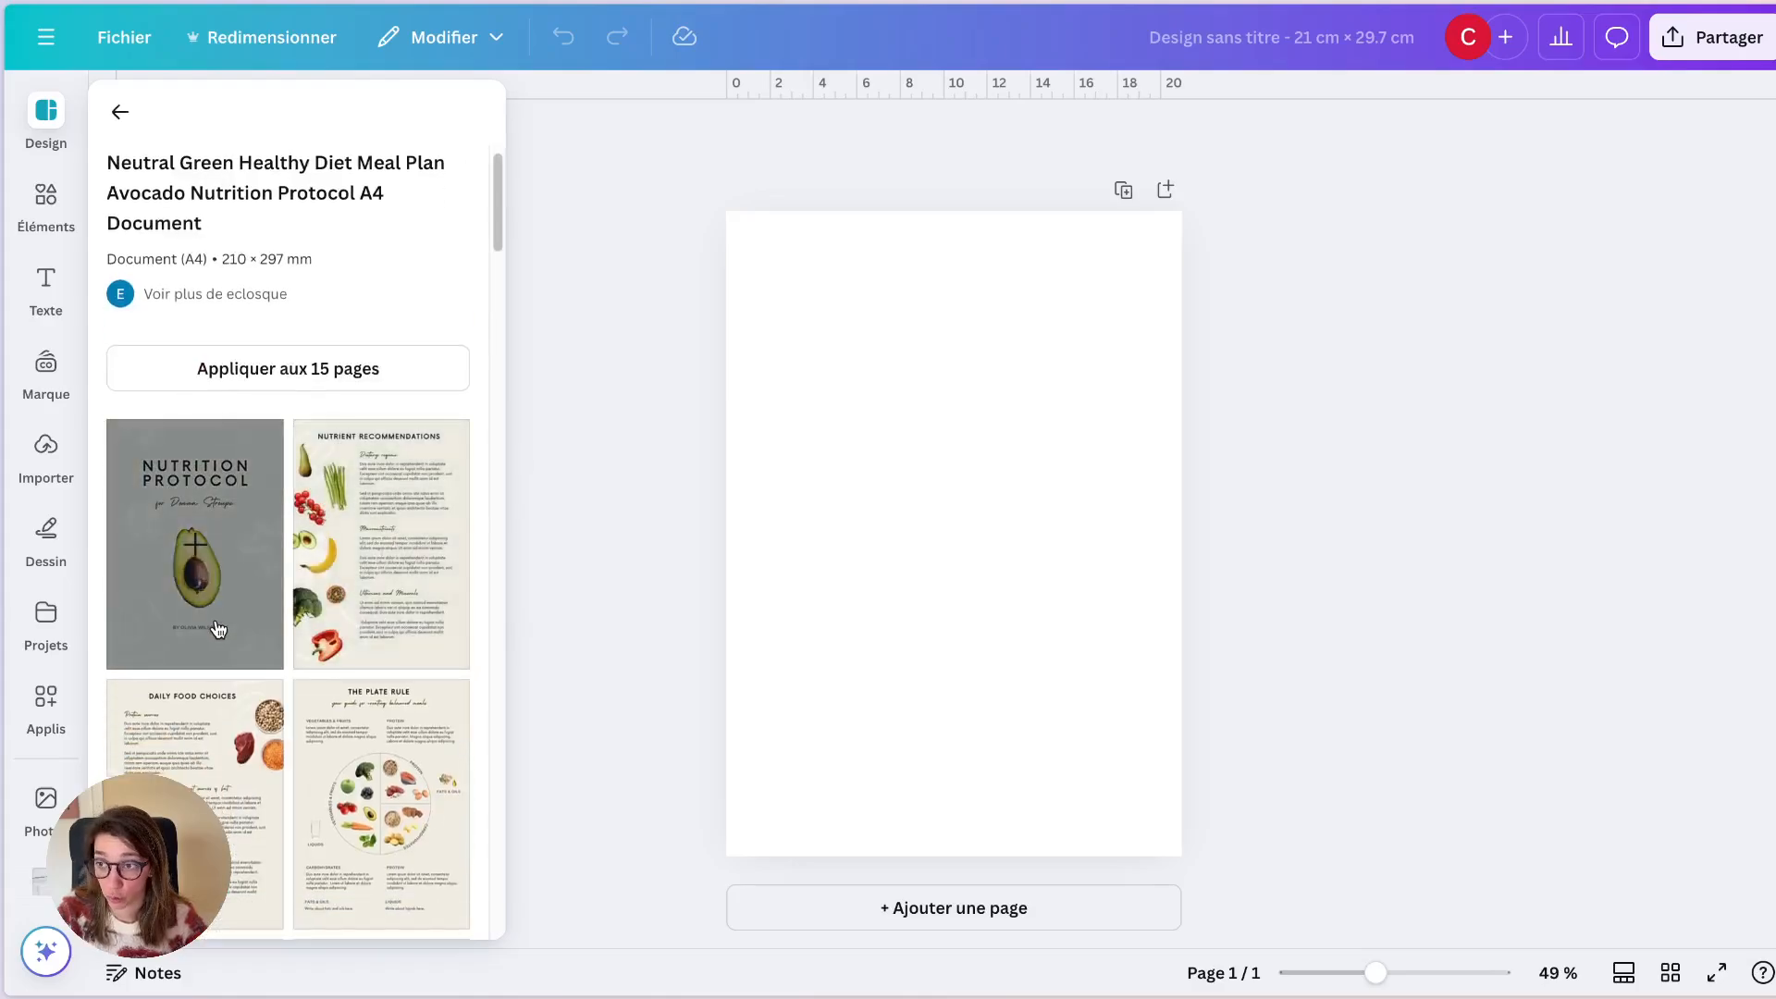
Step: Apply the avocado template's cover to the blank page, and add all 15 template pages to the design
scroll(218, 629, down, 20)
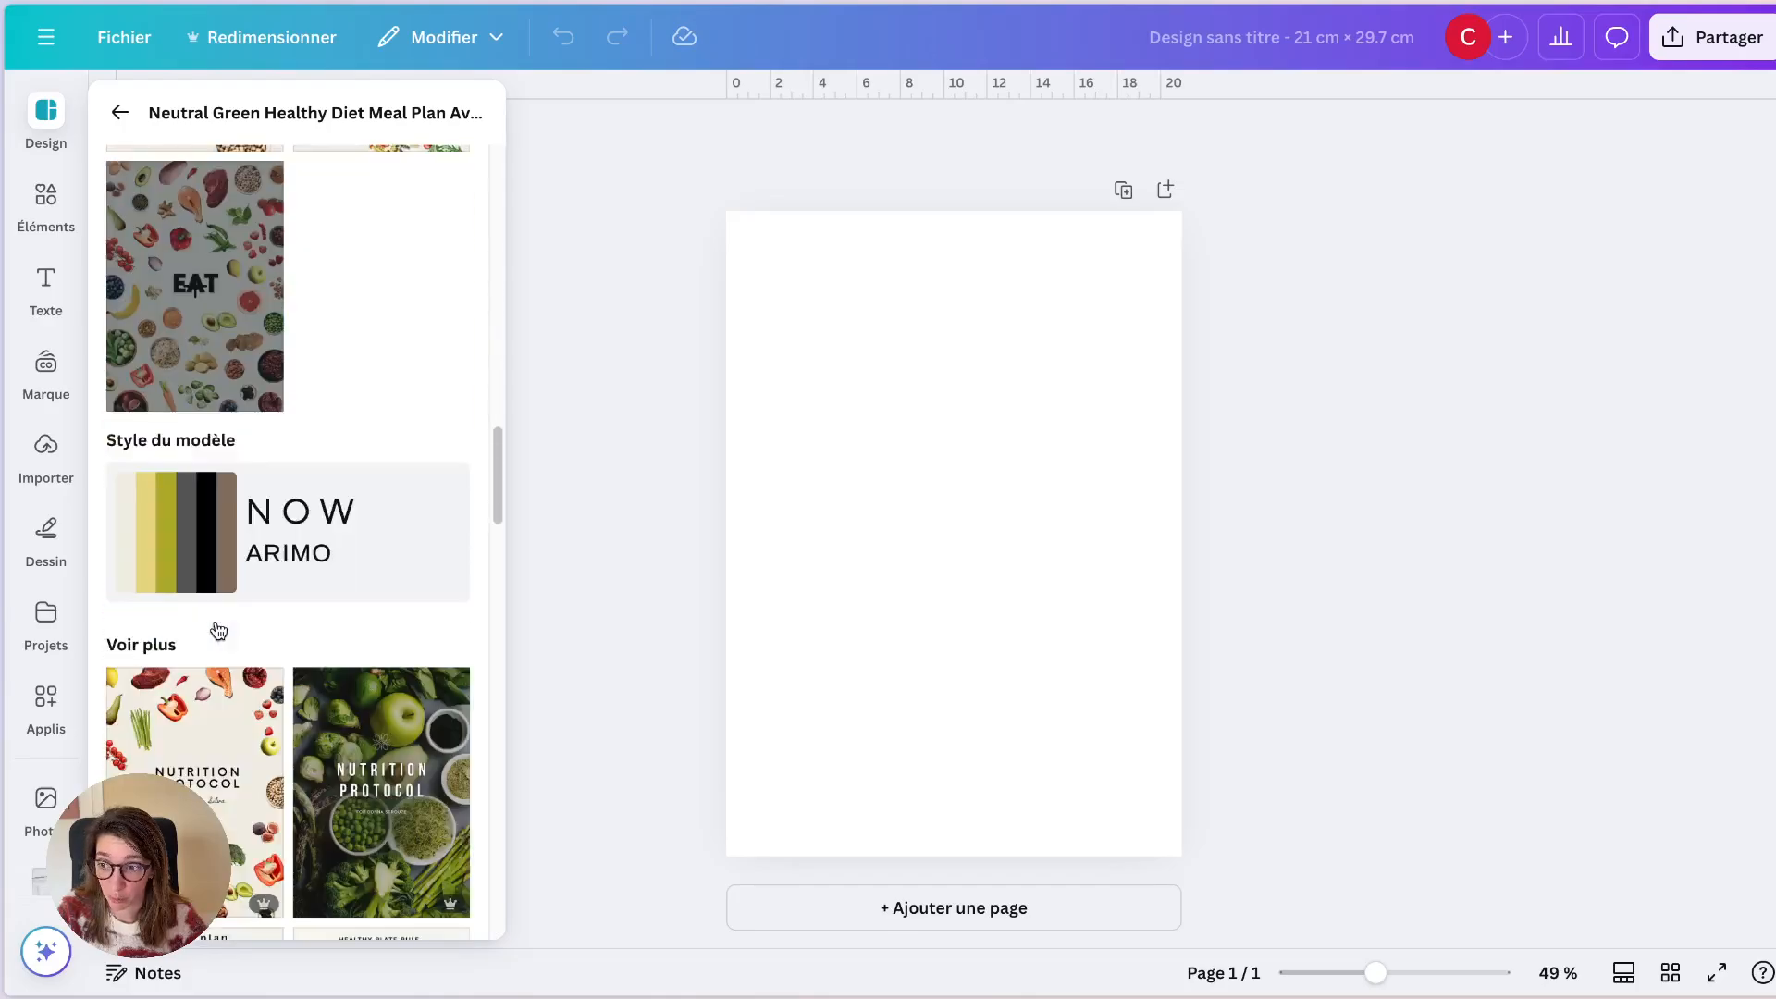
scroll(218, 630, up, 20)
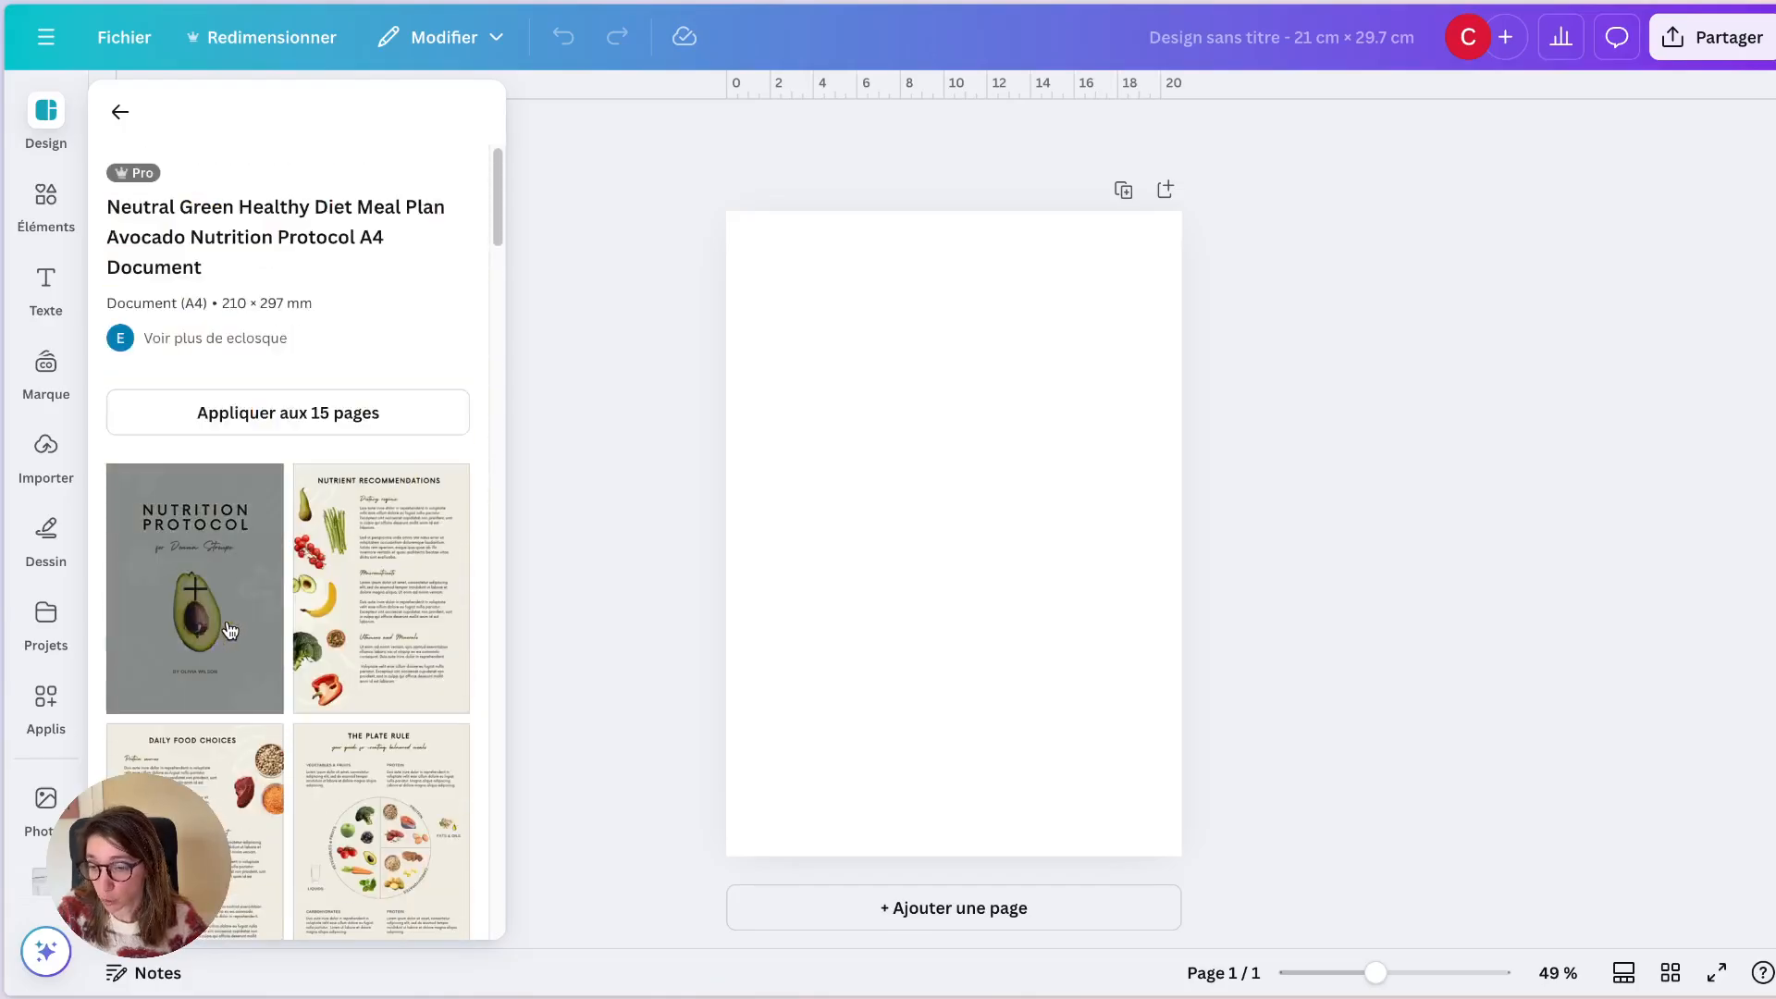
click(223, 629)
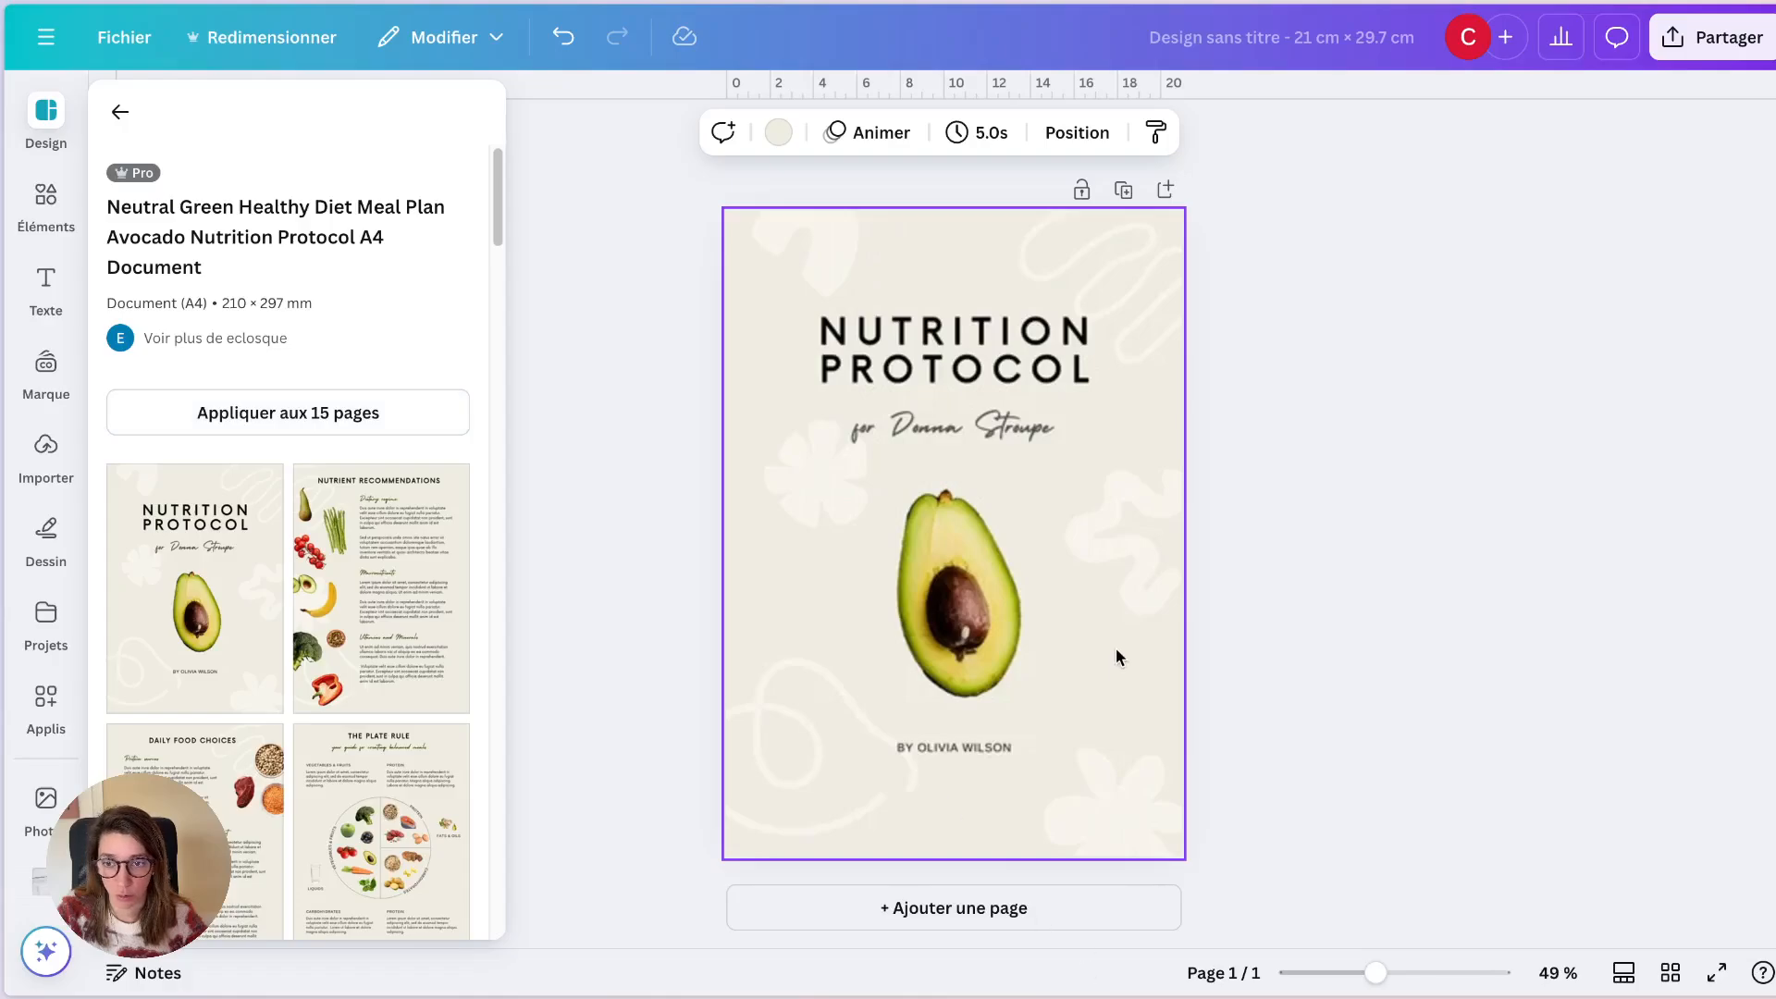
click(252, 411)
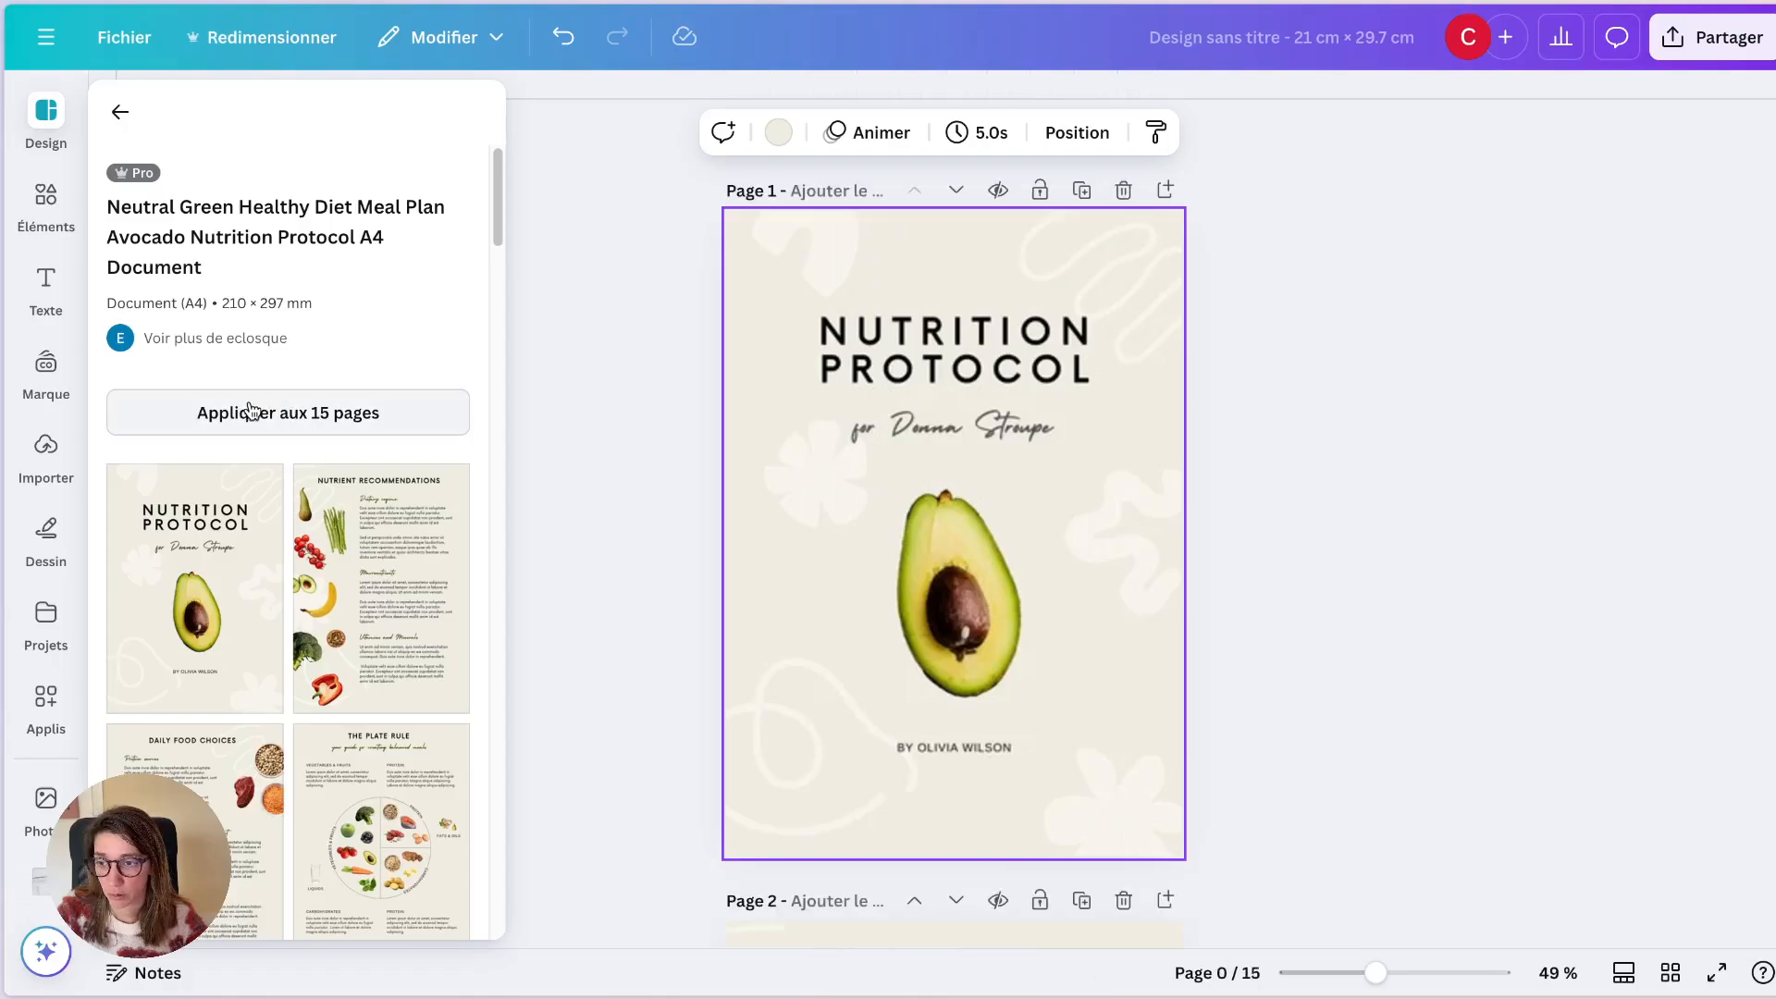
Step: Examine the applied "Nutrition Protocol" cover with its decorative shapes and the "Nutrient Recommendations" page
scroll(826, 538, down, 10)
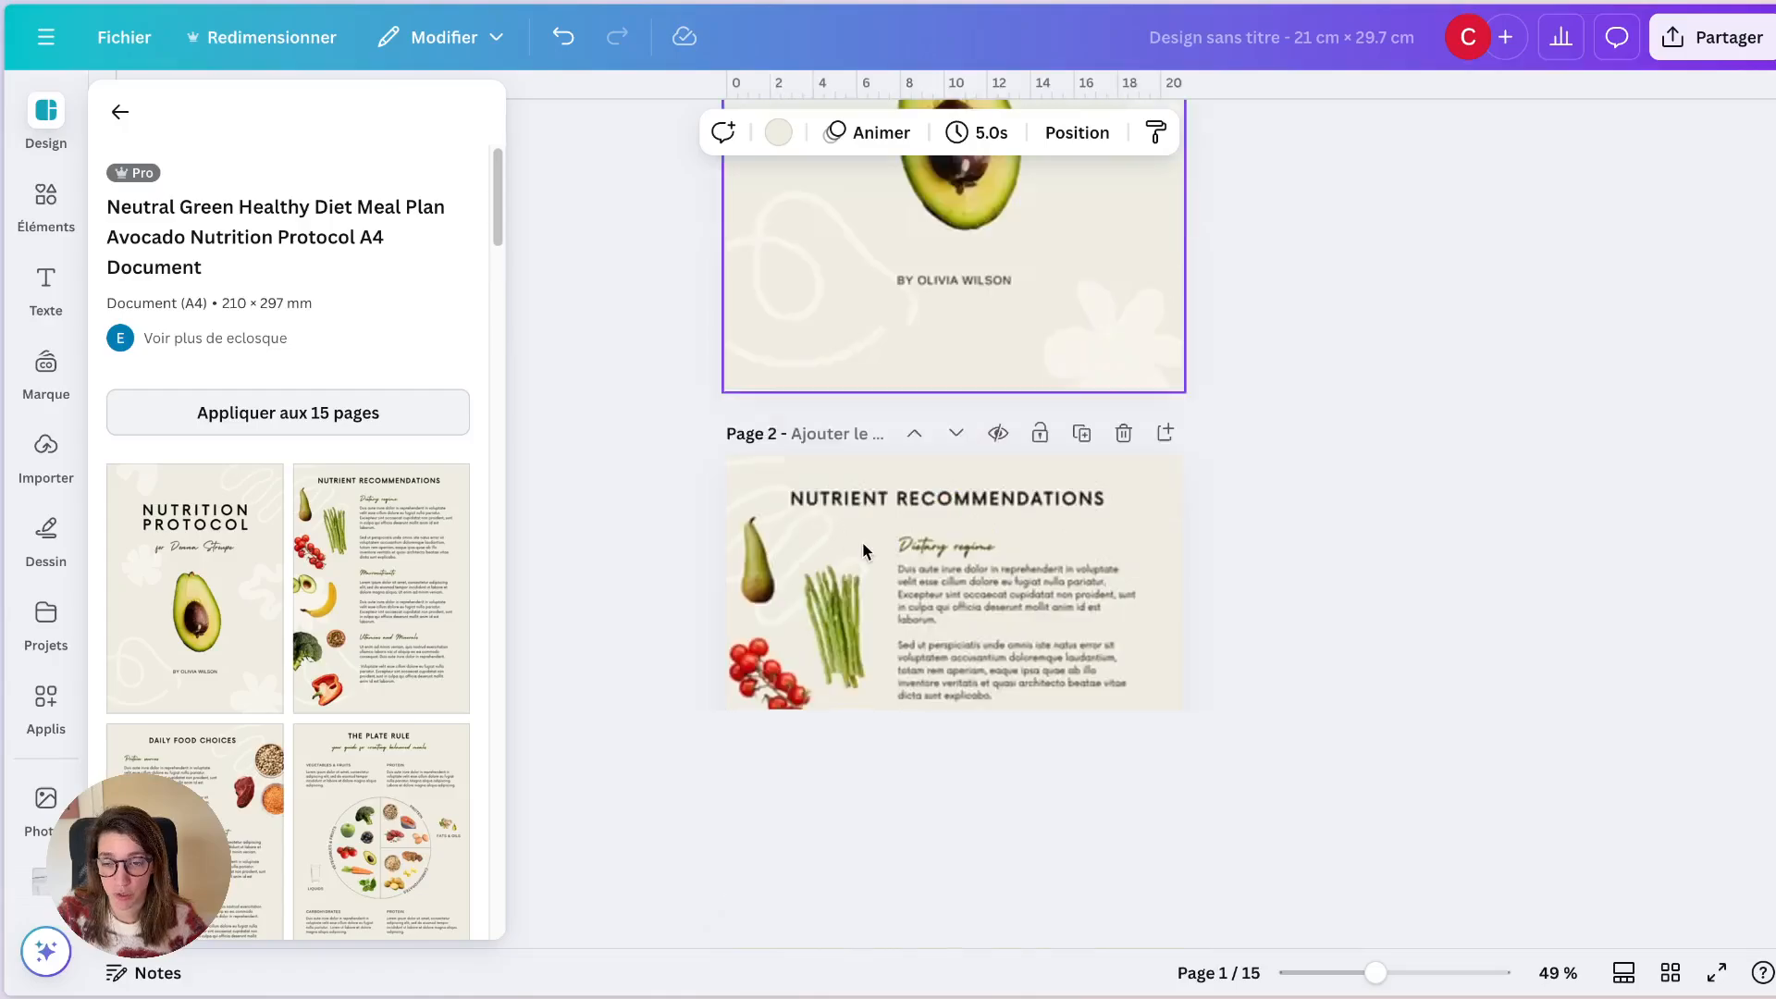
click(113, 114)
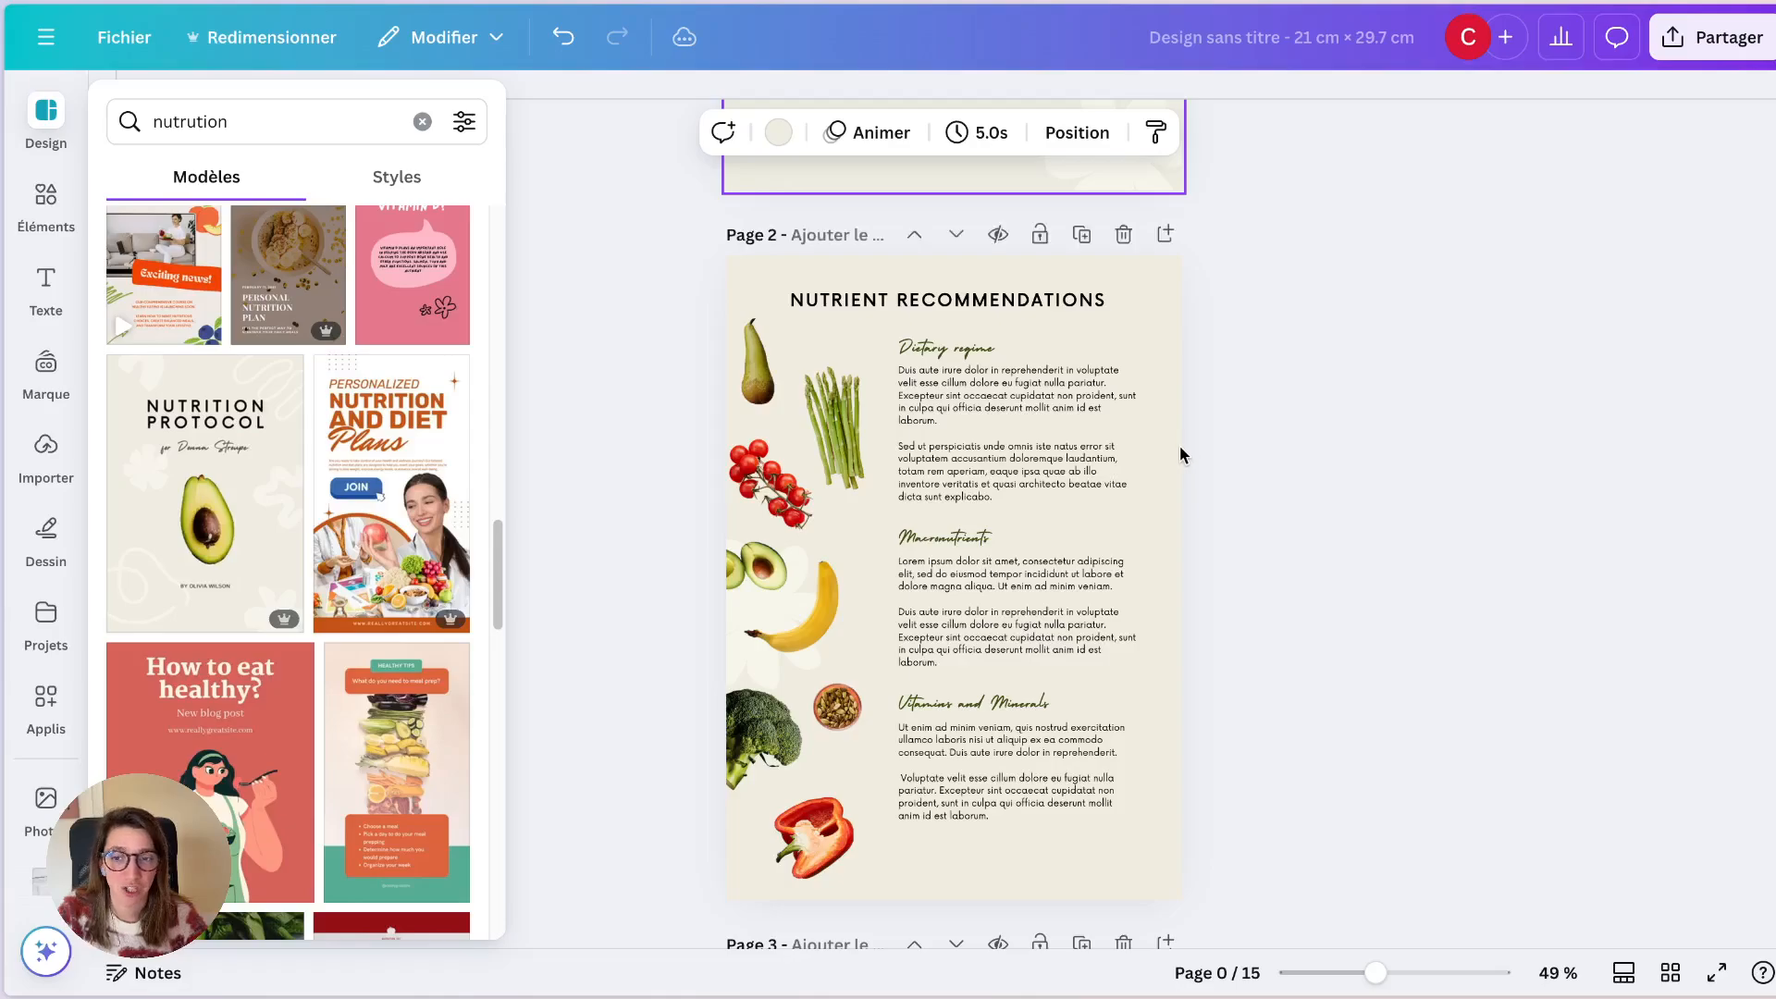
scroll(1114, 527, up, 4)
scroll(1145, 424, up, 3)
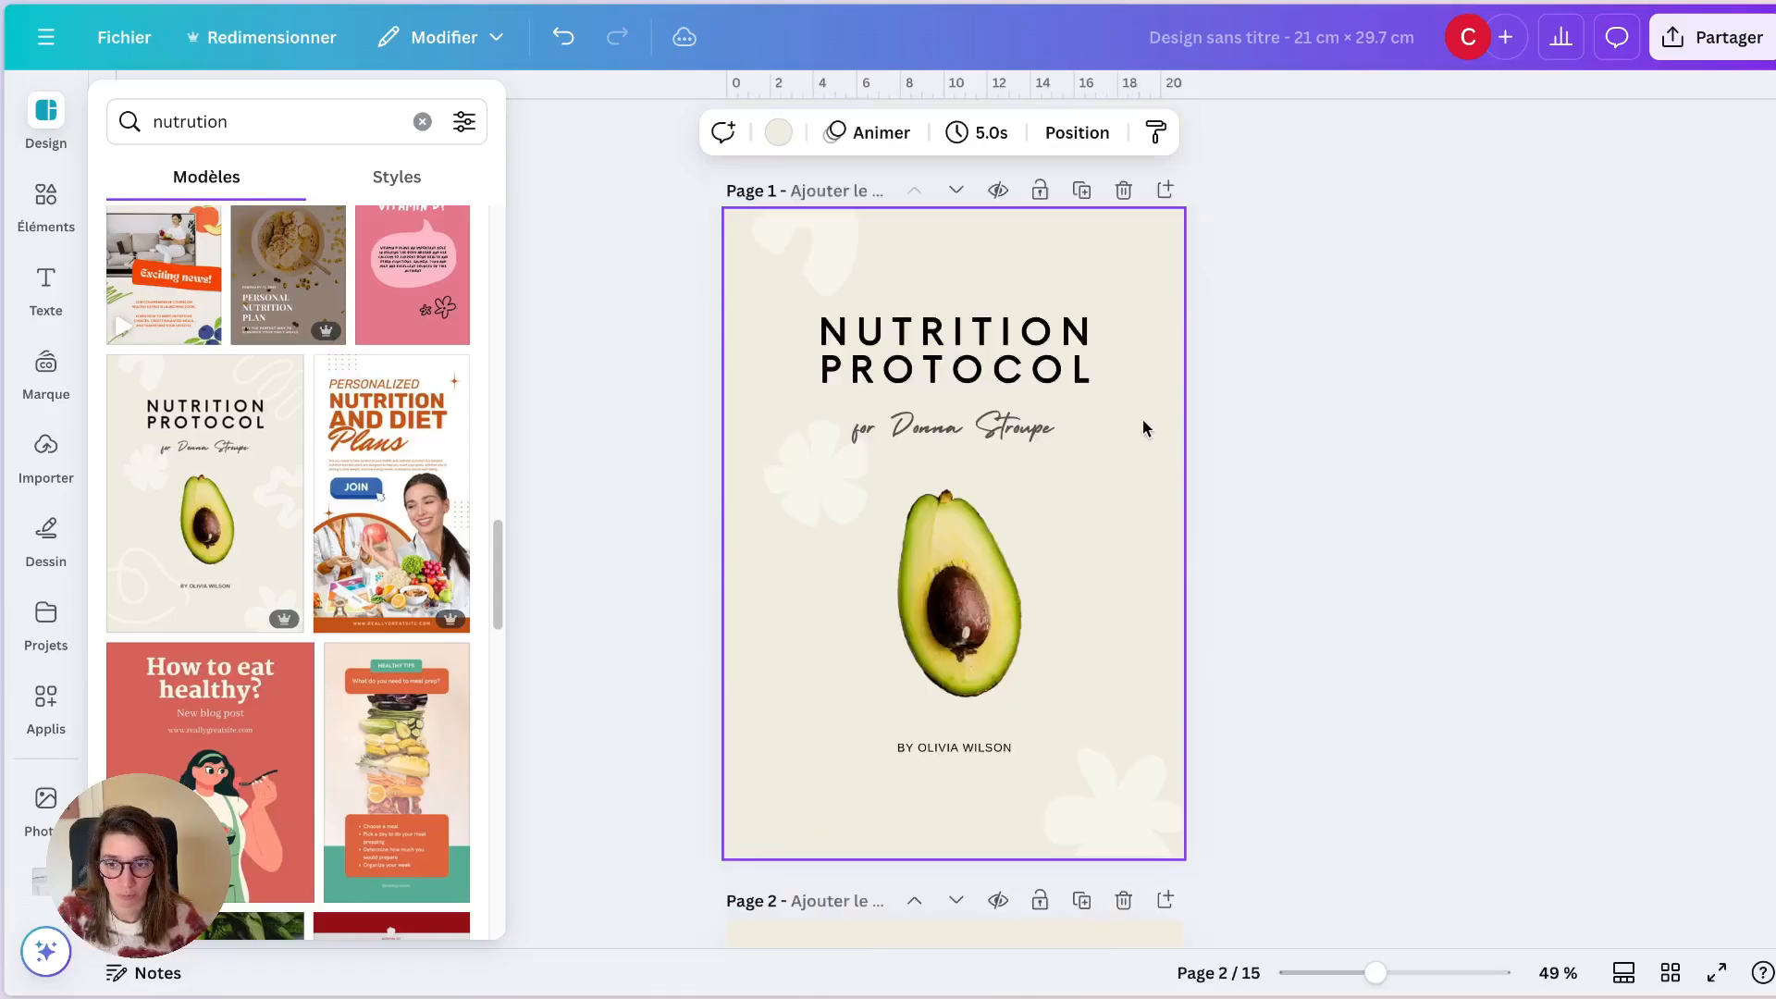
scroll(972, 407, down, 1)
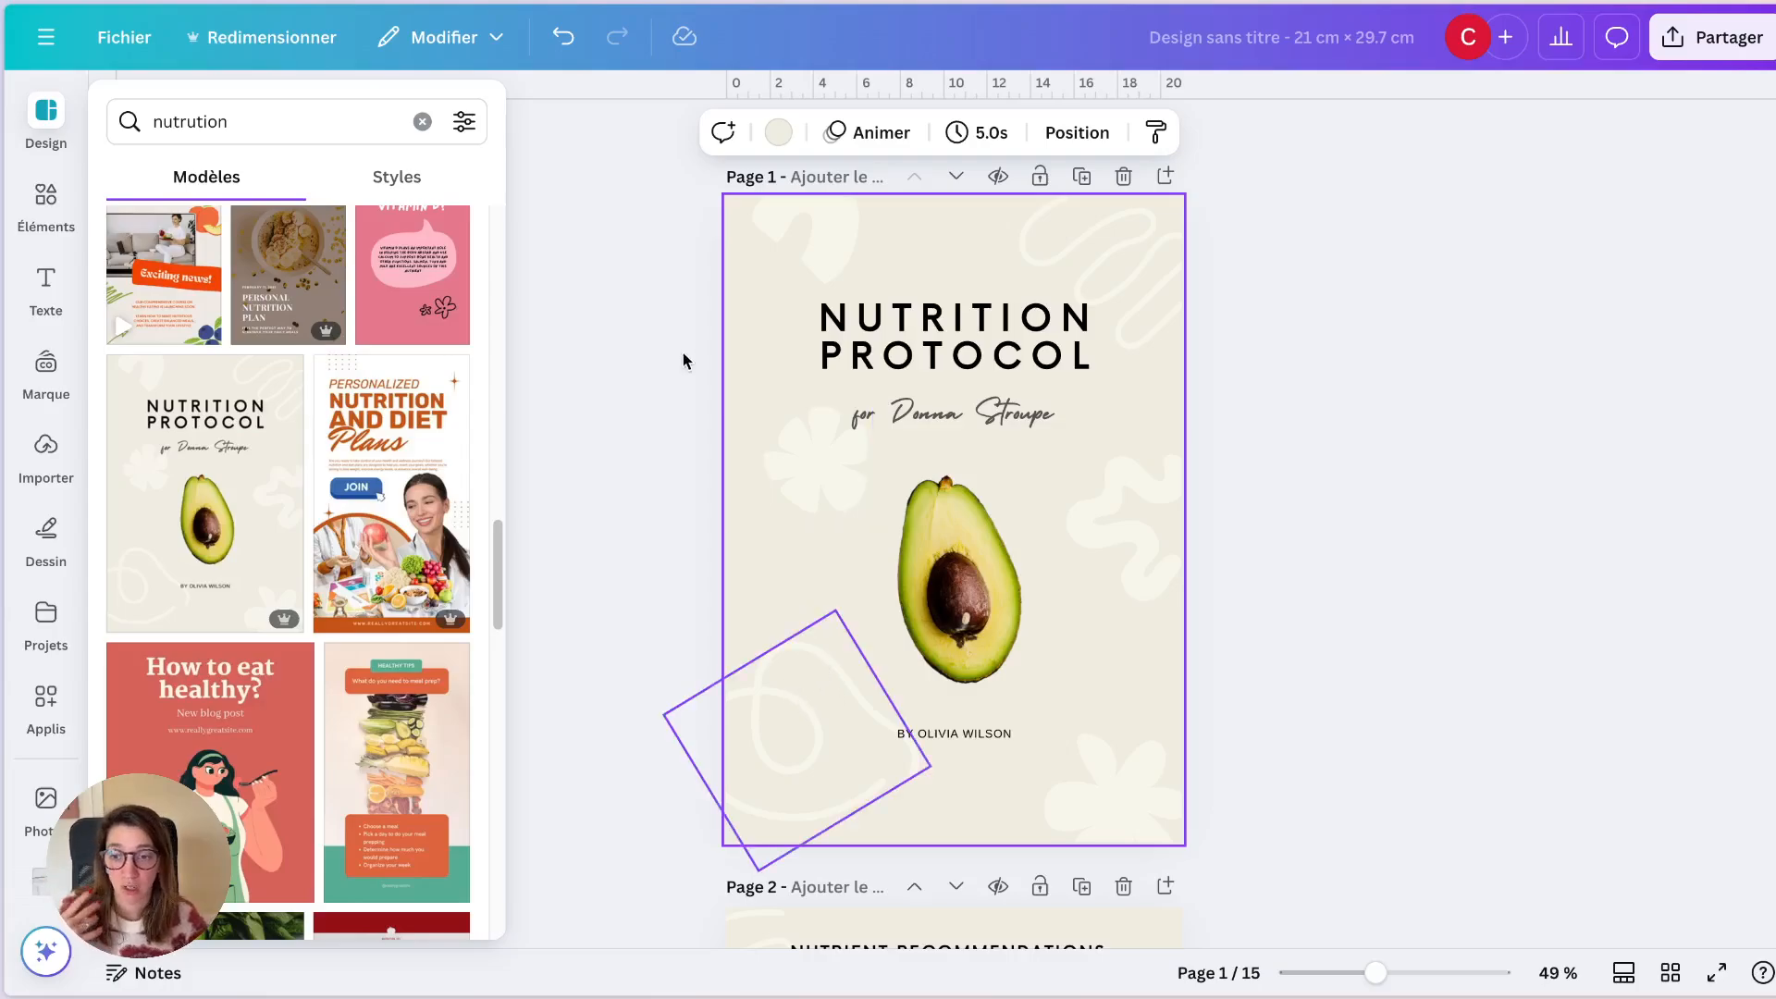
scroll(1225, 631, down, 1)
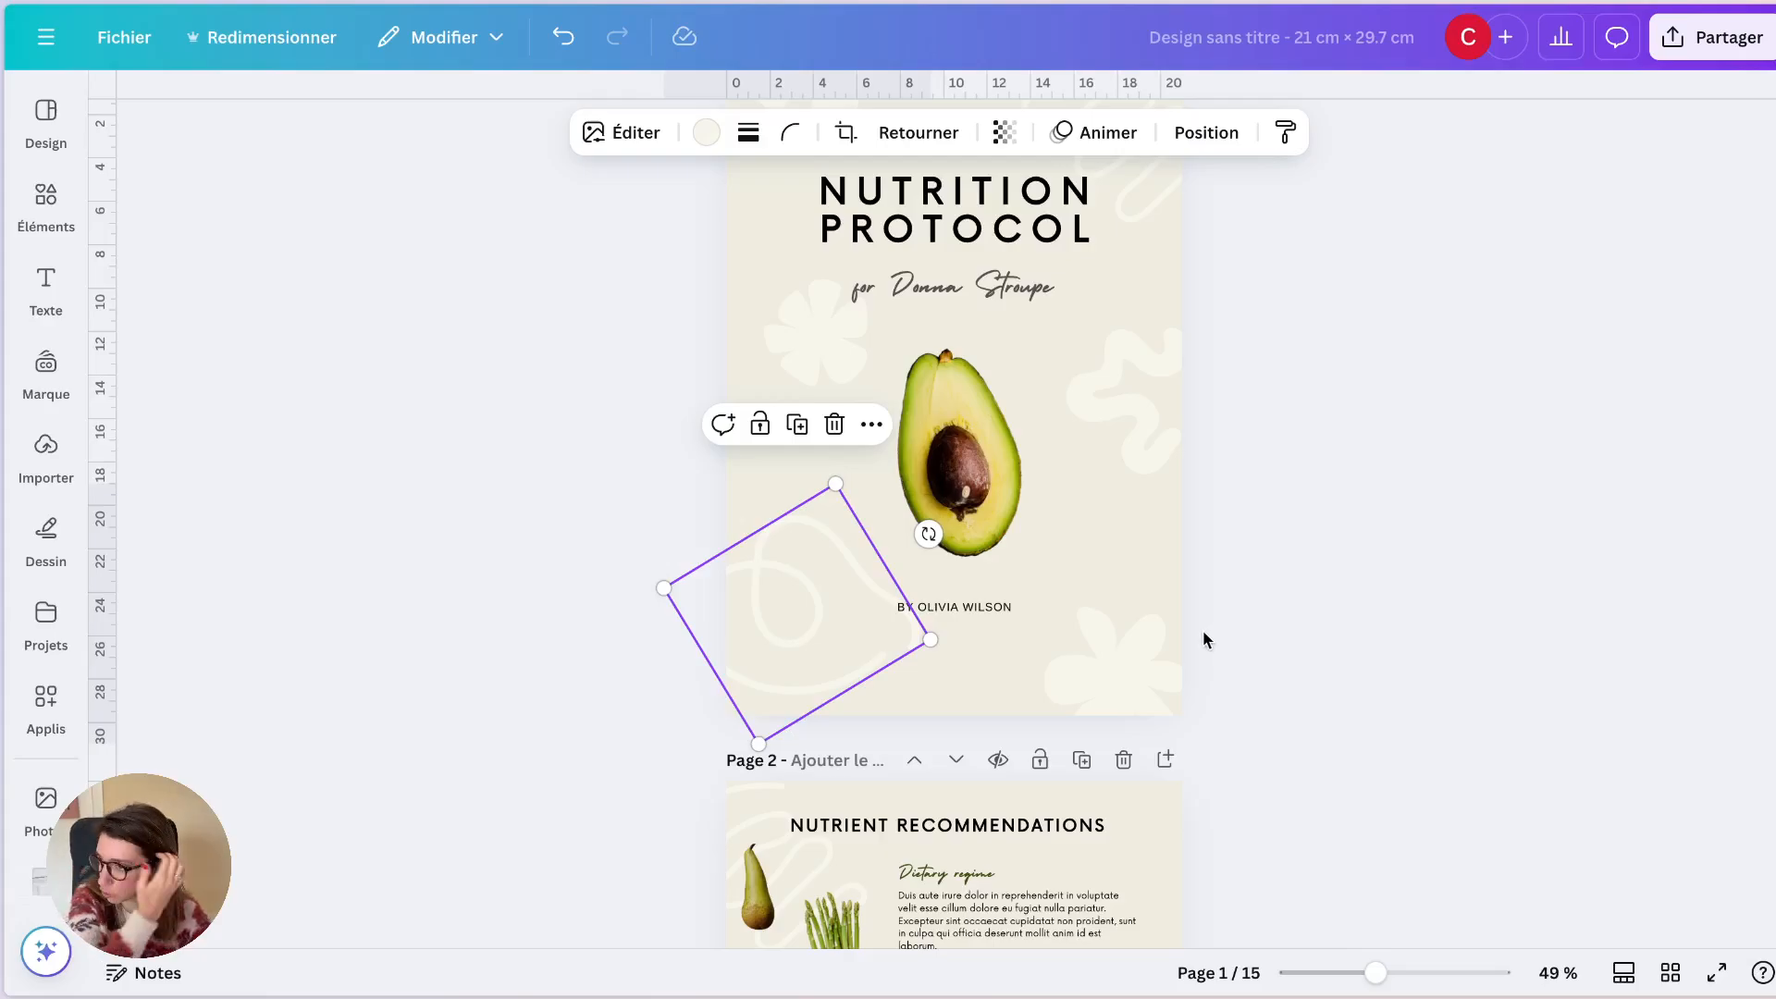
scroll(1202, 632, down, 3)
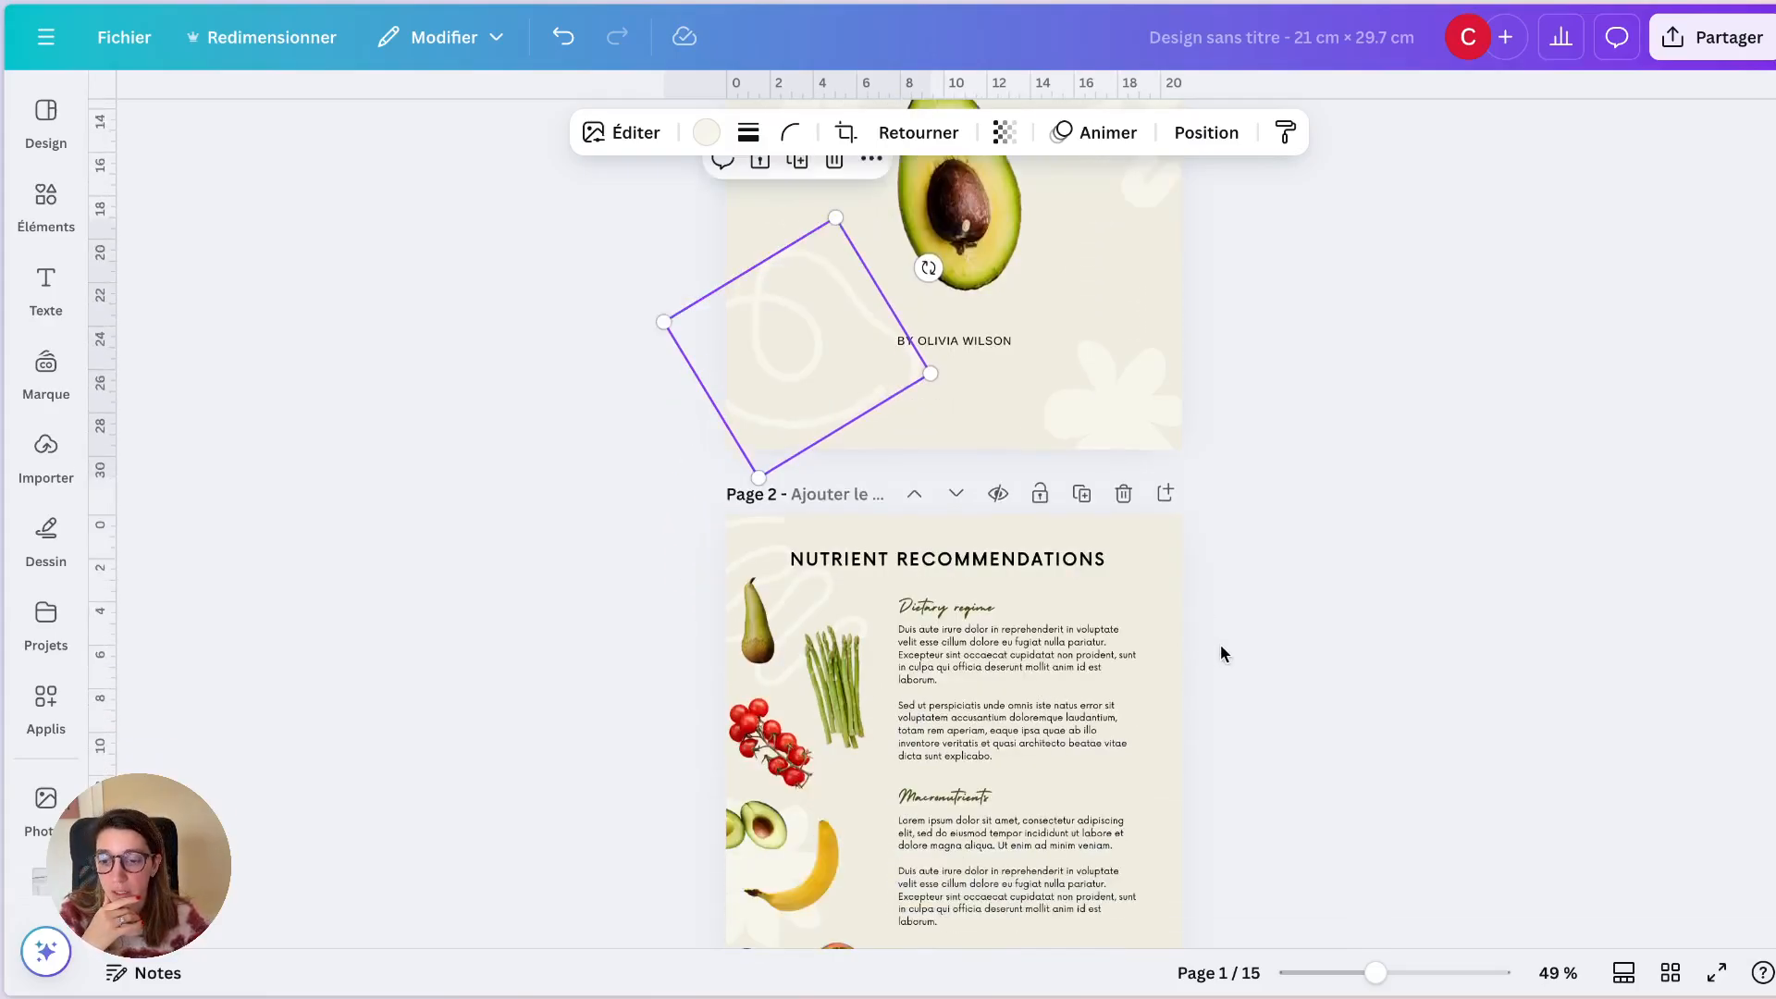
scroll(971, 488, up, 5)
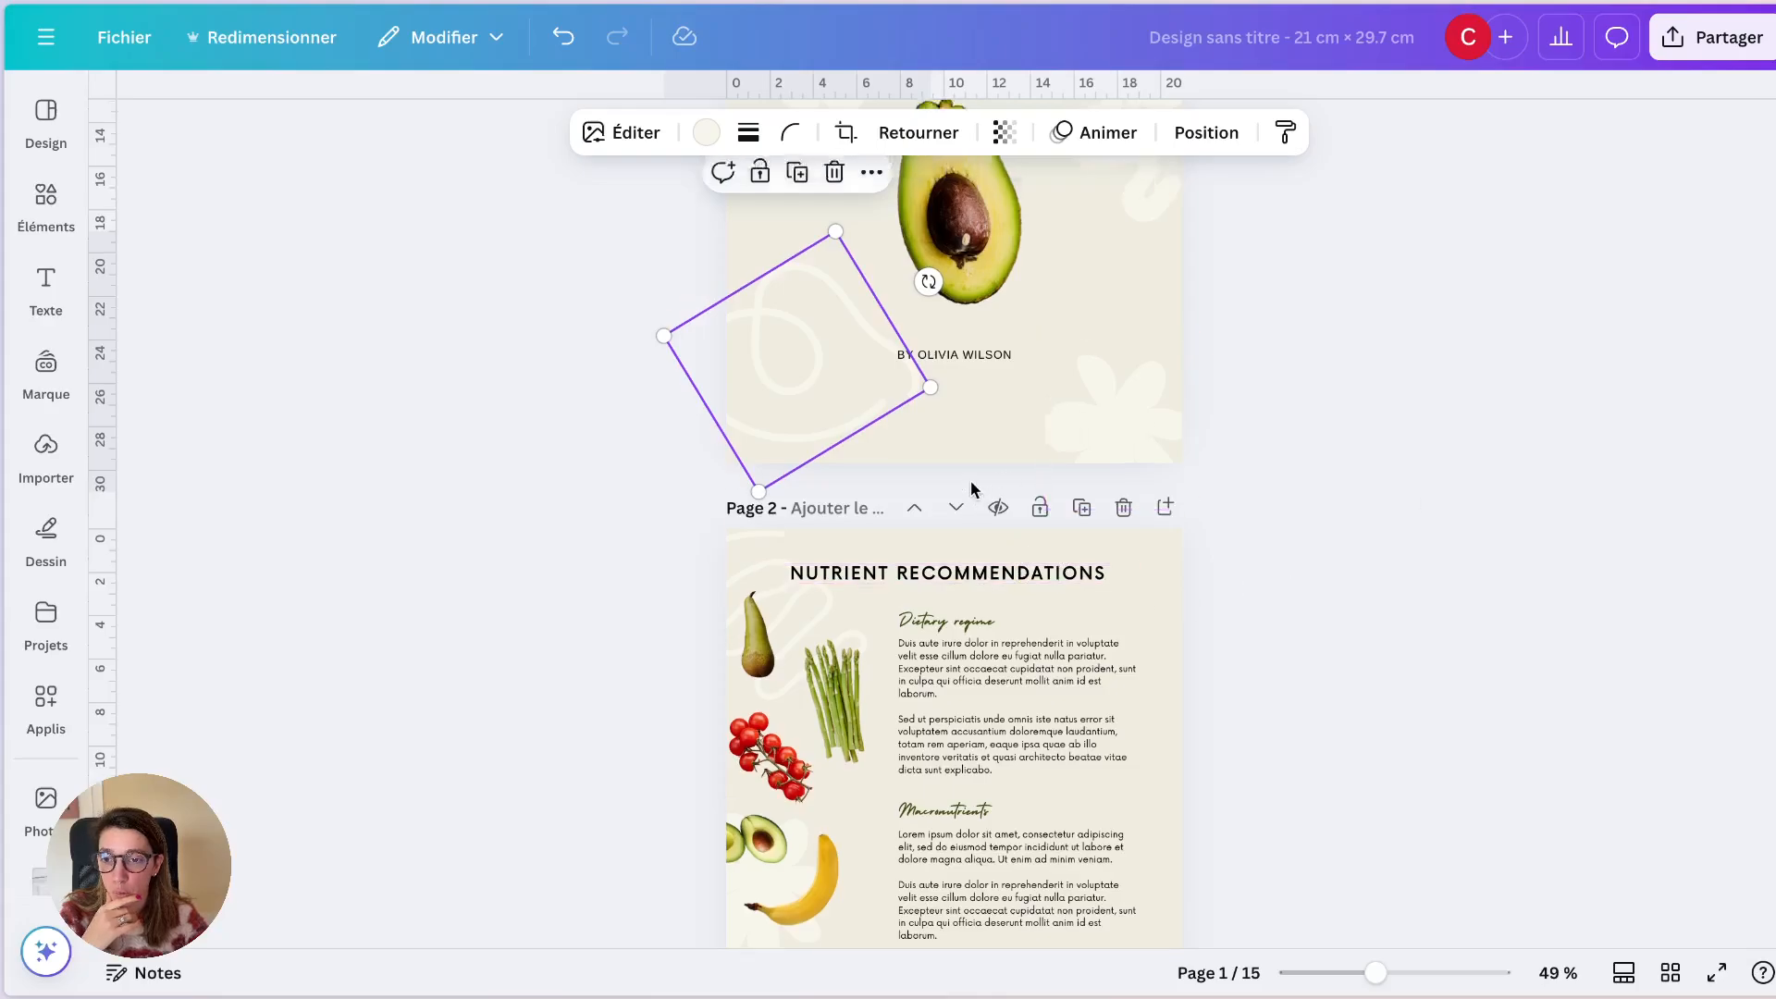
Step: Recolour the cover with The Wiki Queen brand palette, shuffling it to a yellow background with pink decorative shapes
click(46, 365)
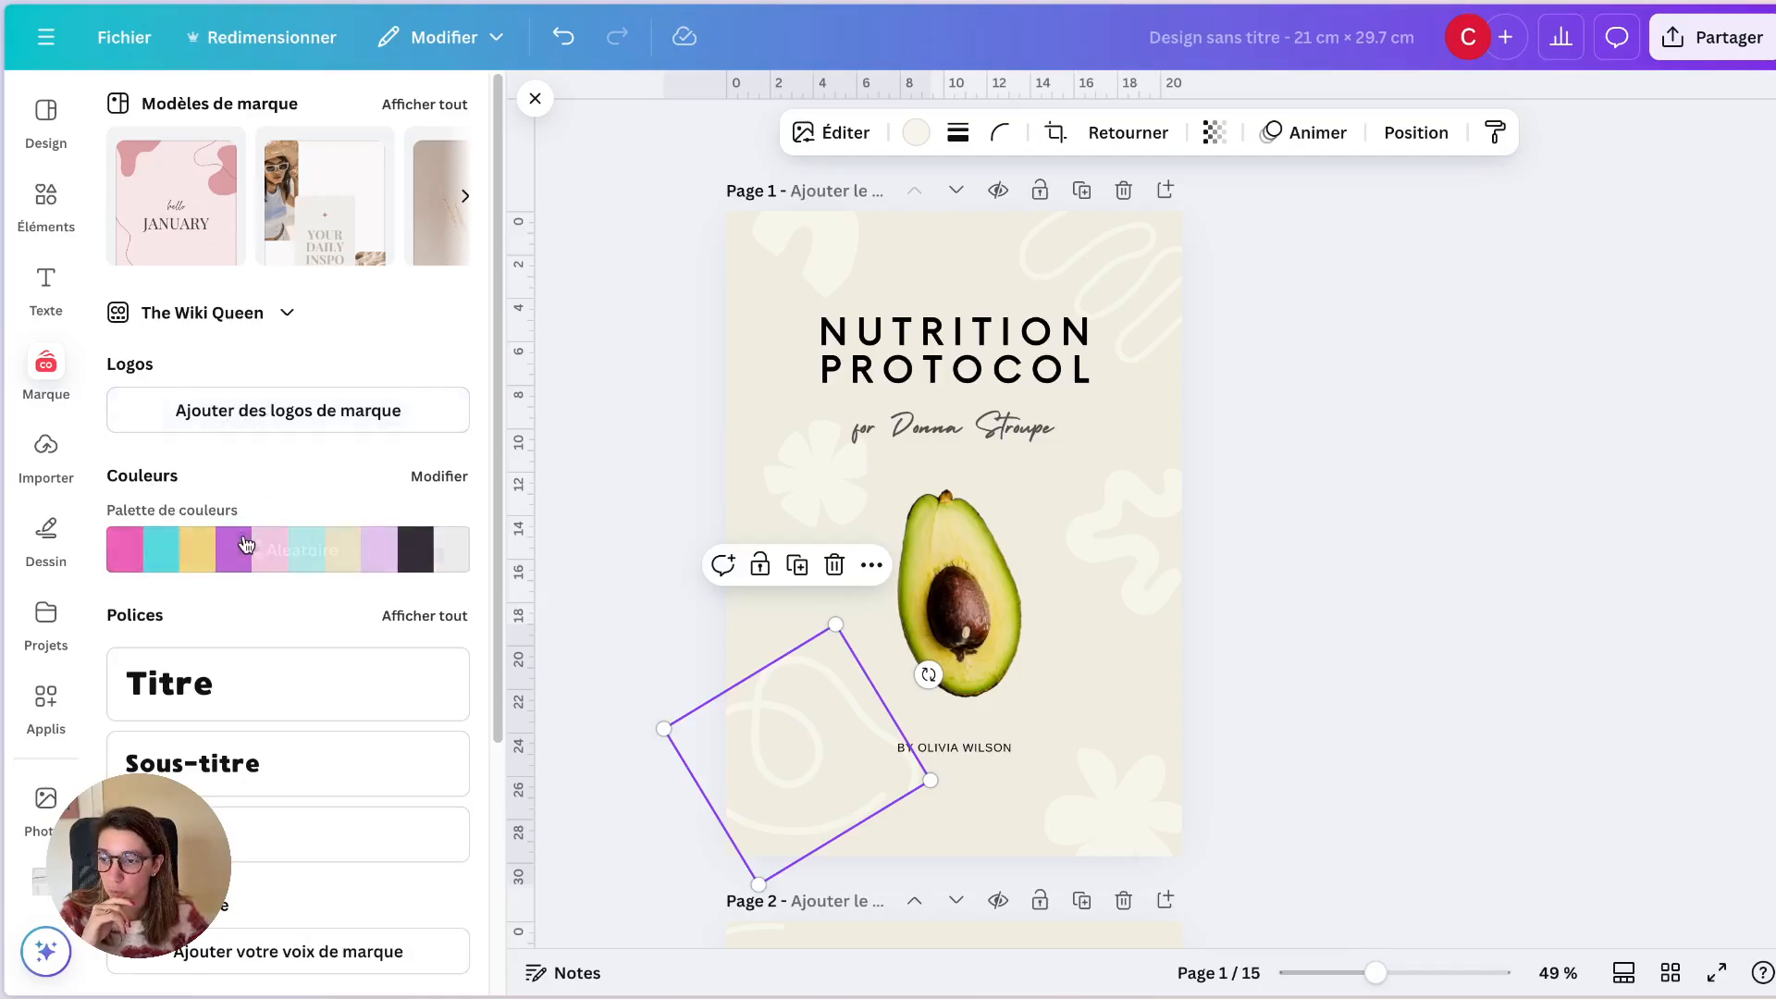
click(310, 553)
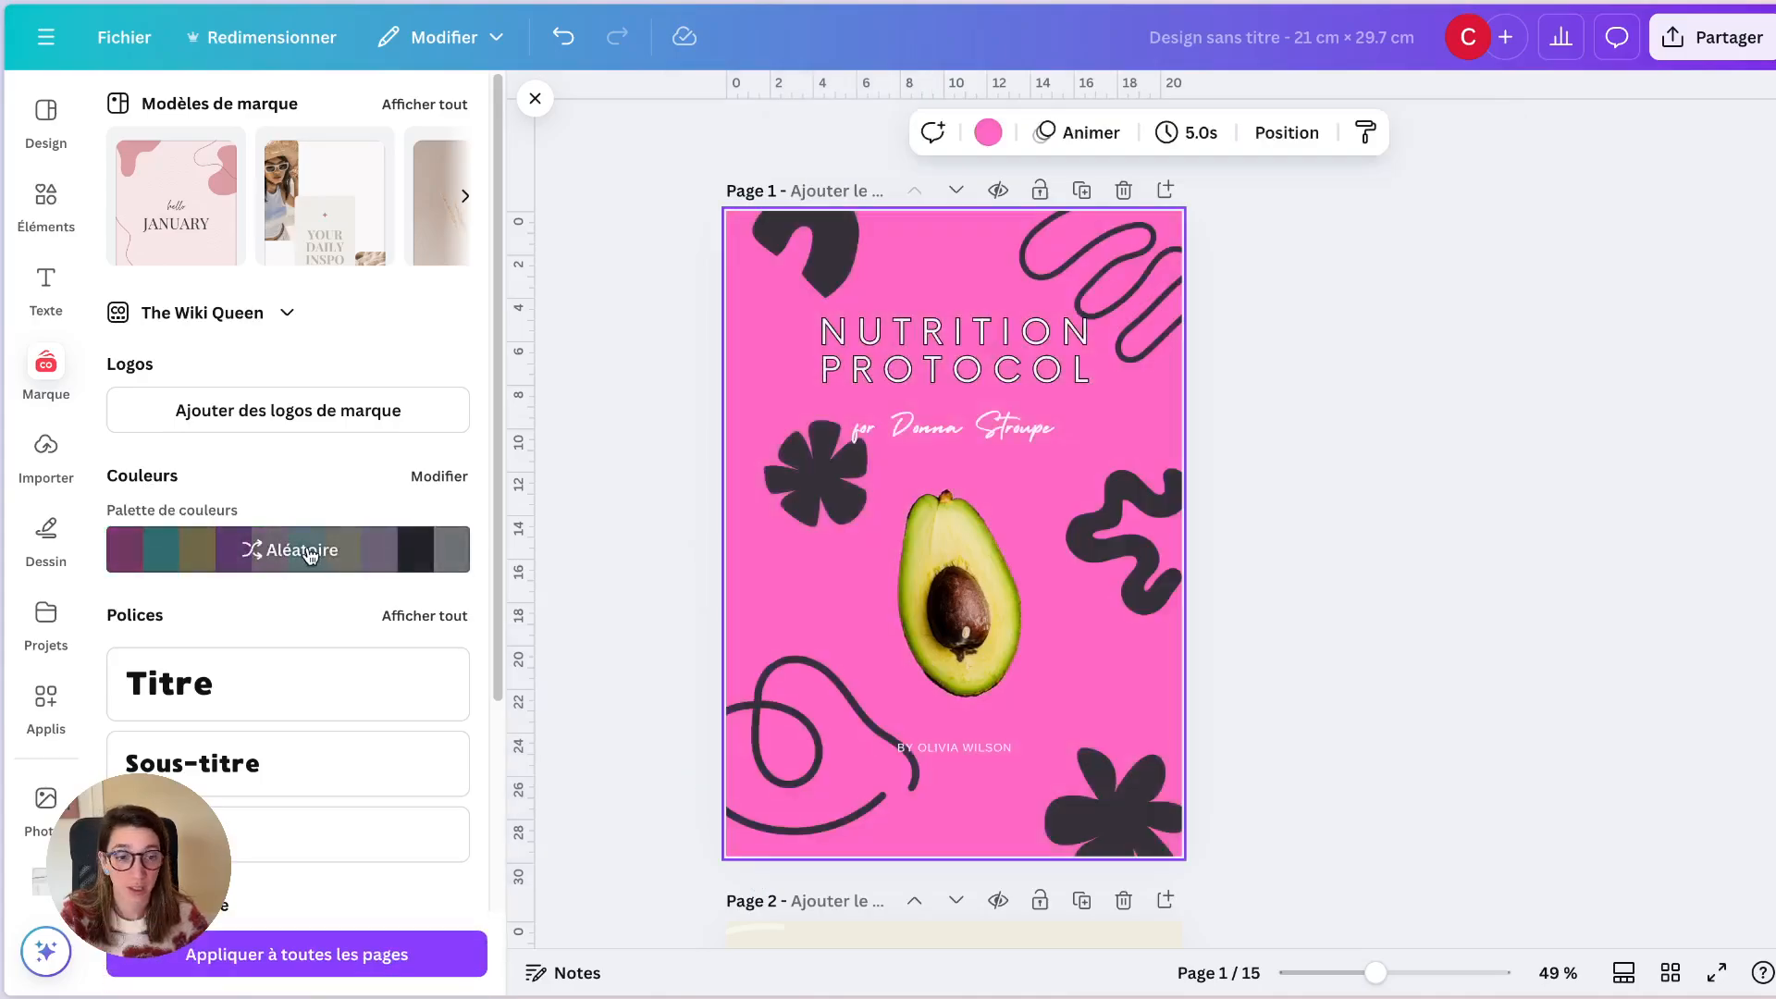
click(310, 553)
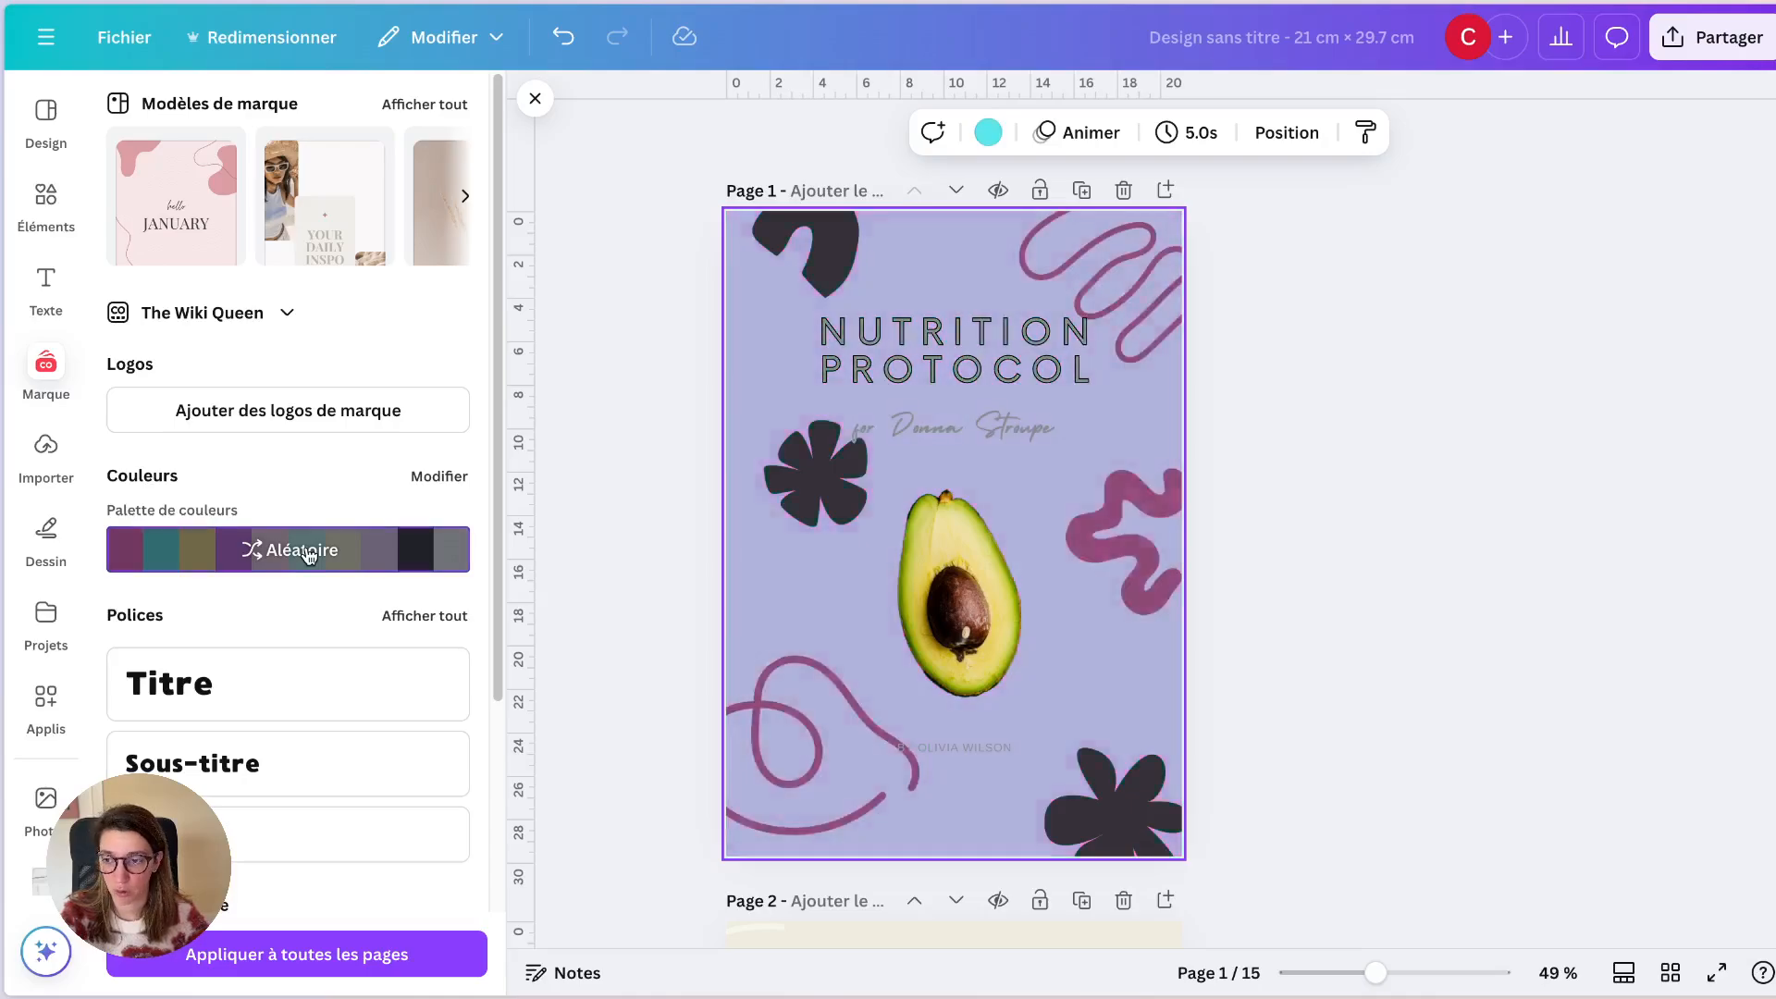
click(310, 553)
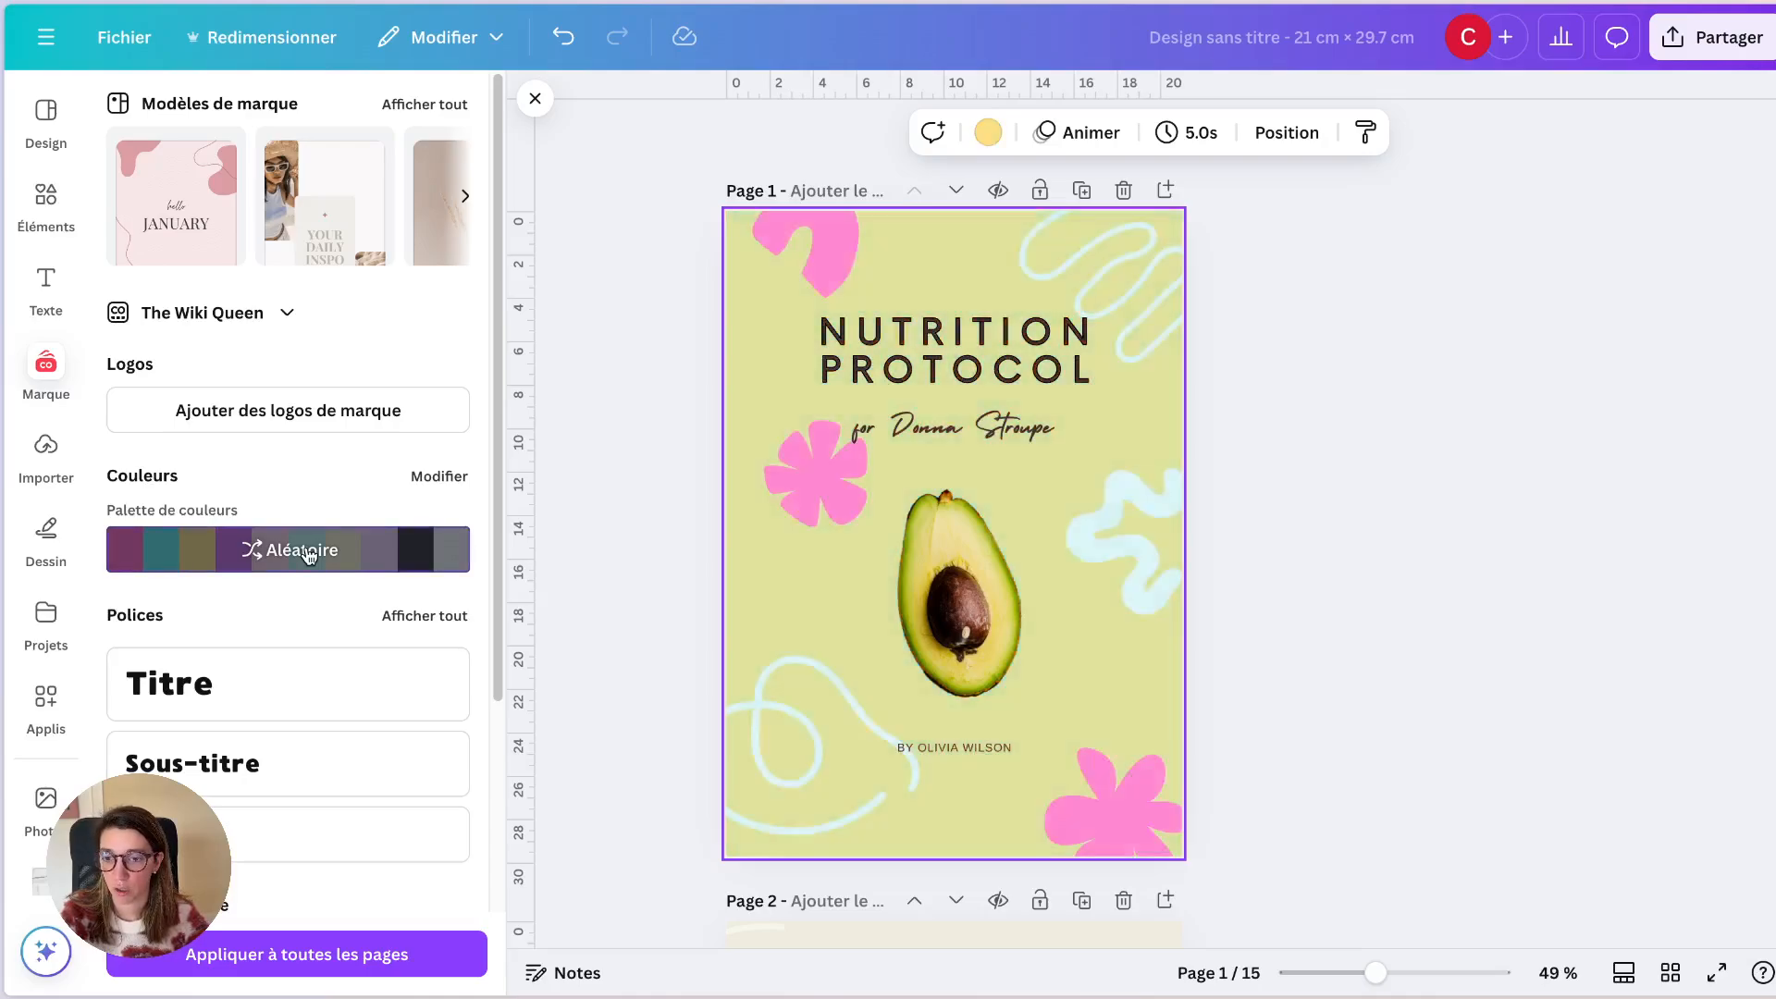
Step: Set the "Nutrient Recommendations" page background to the brand palette's light pink, and apply that colour change across all pages
scroll(653, 459, down, 6)
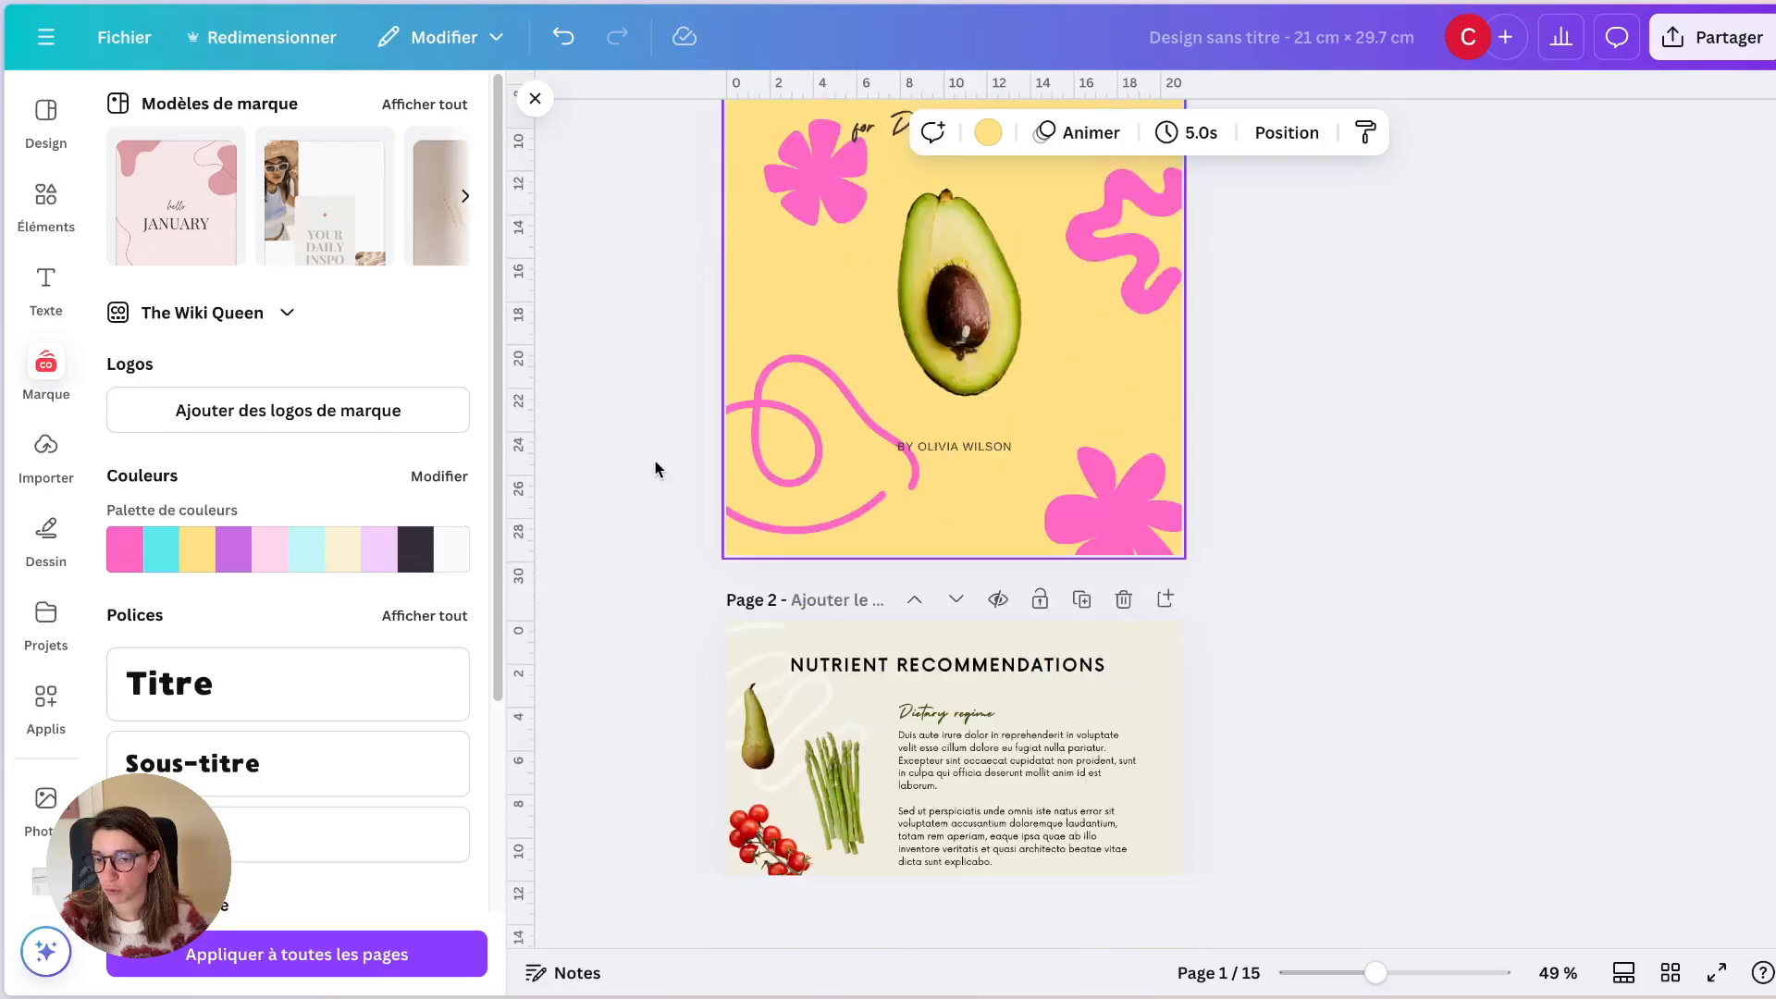
scroll(653, 459, up, 1)
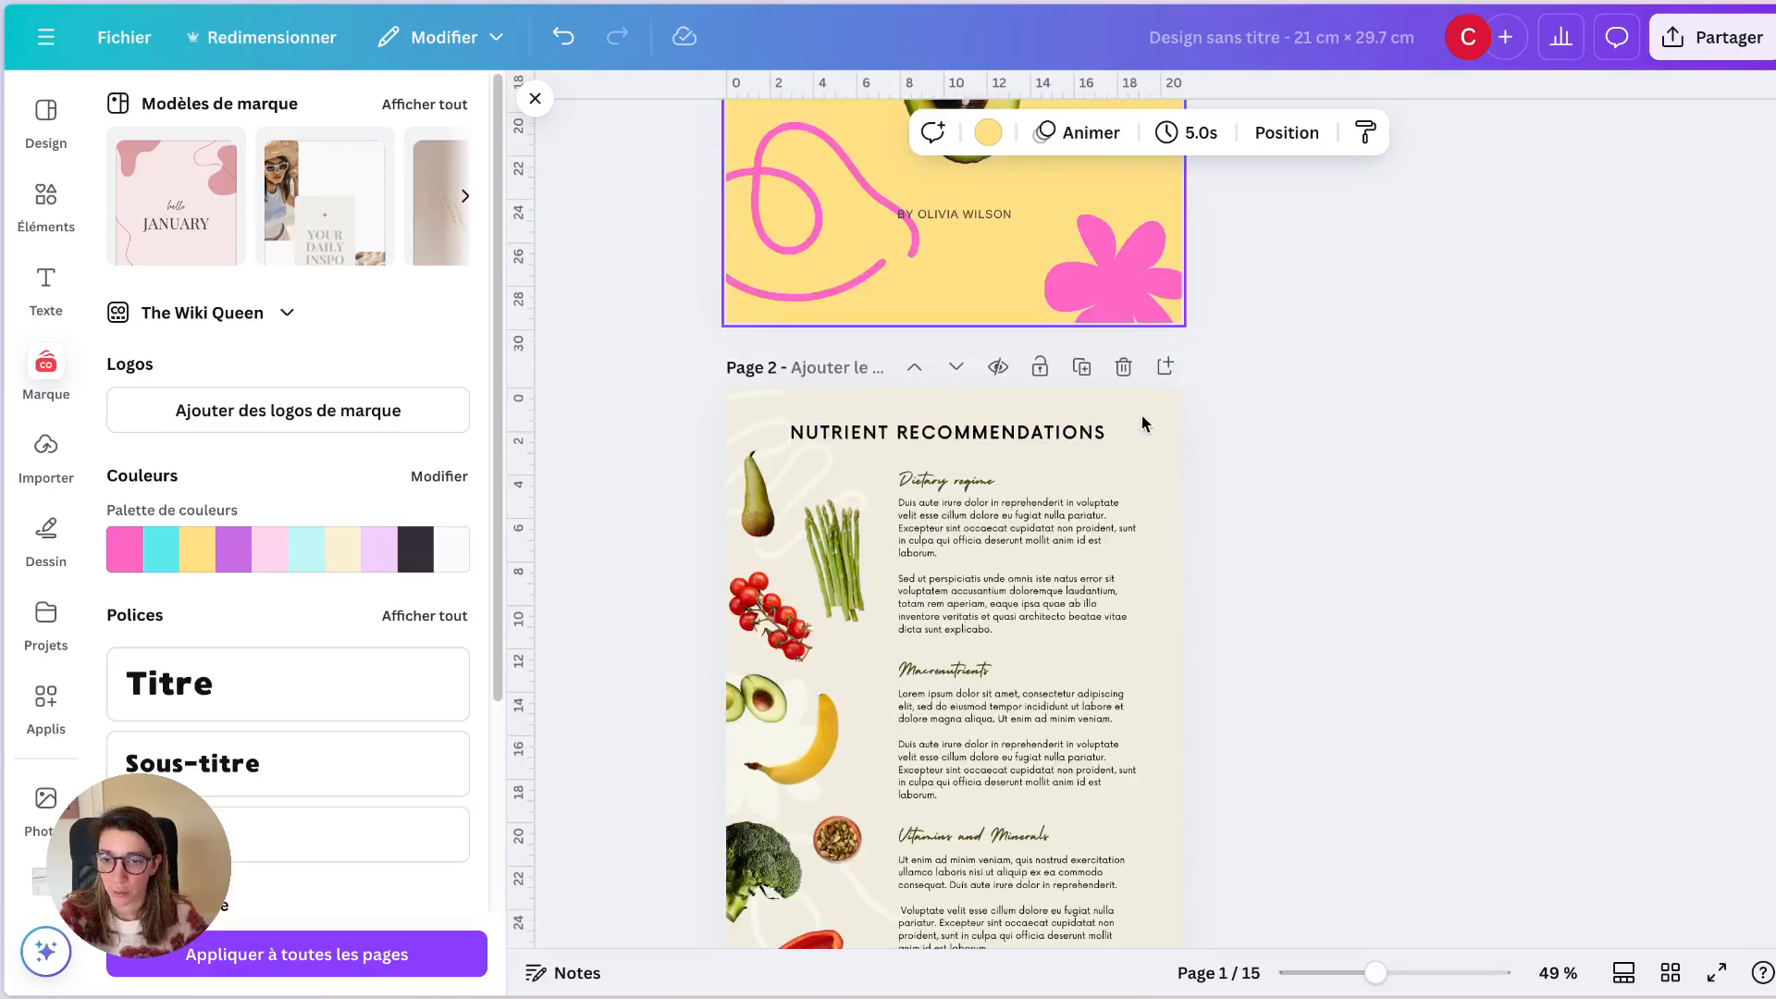
scroll(1125, 412, up, 5)
scroll(1082, 737, down, 3)
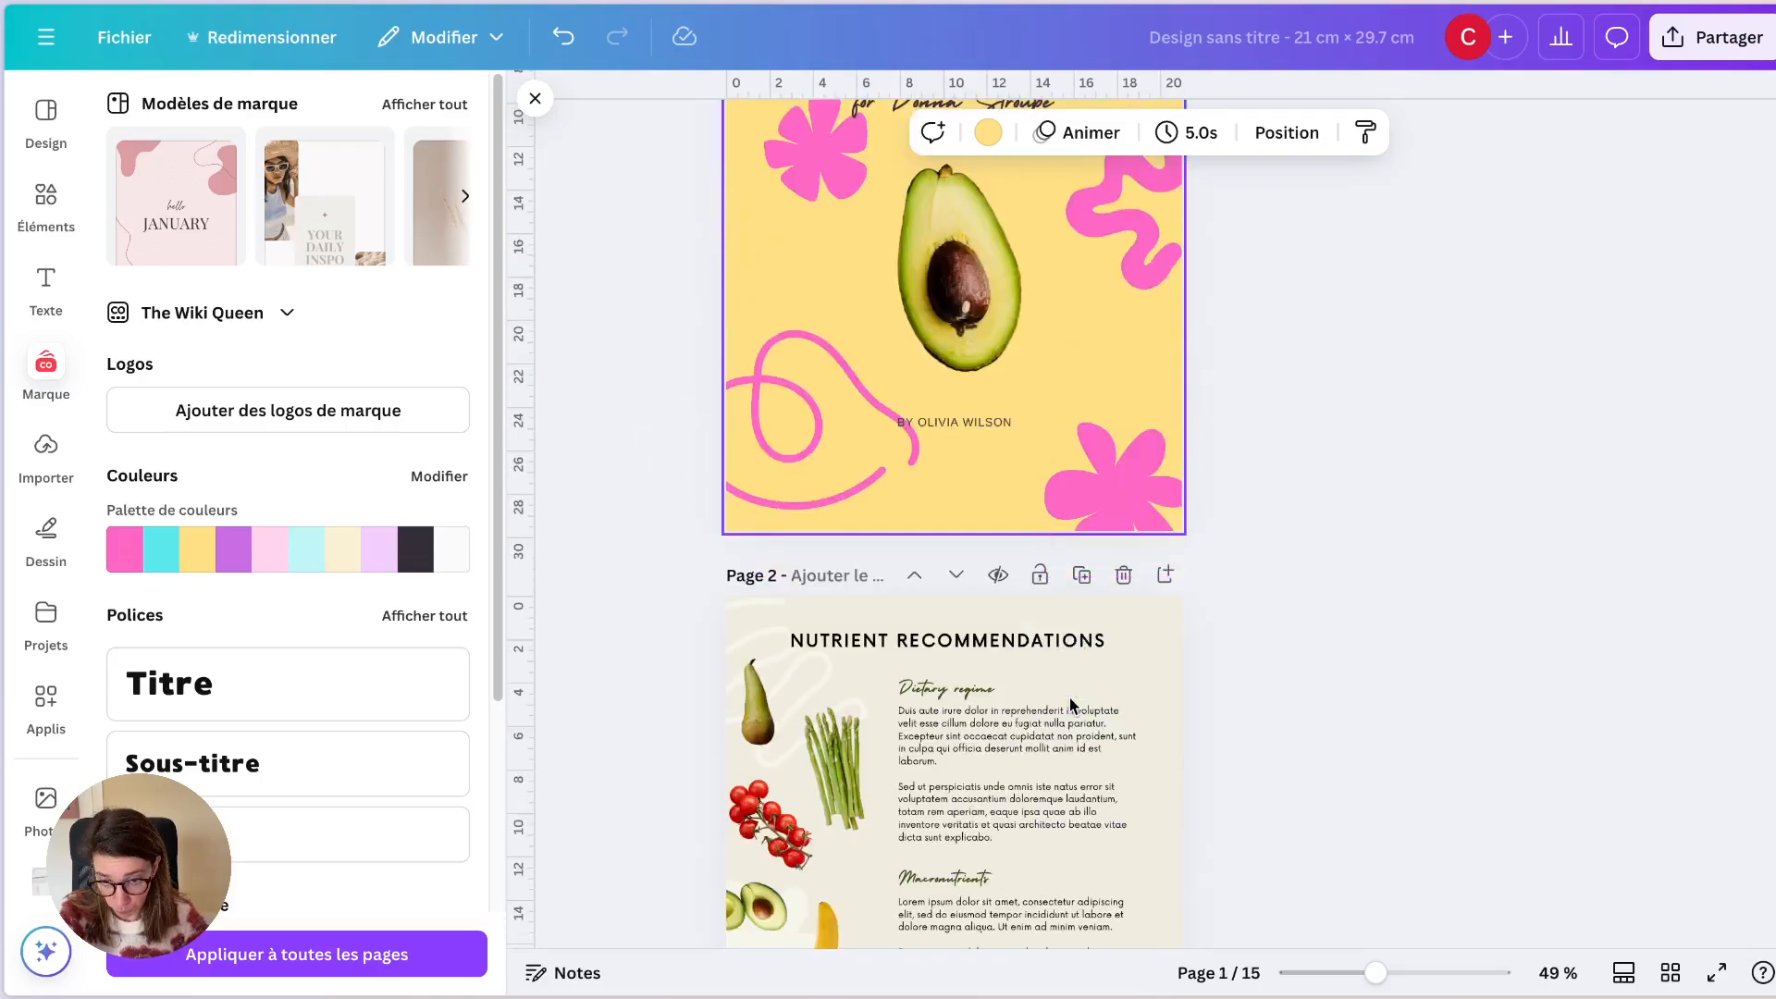
click(1050, 623)
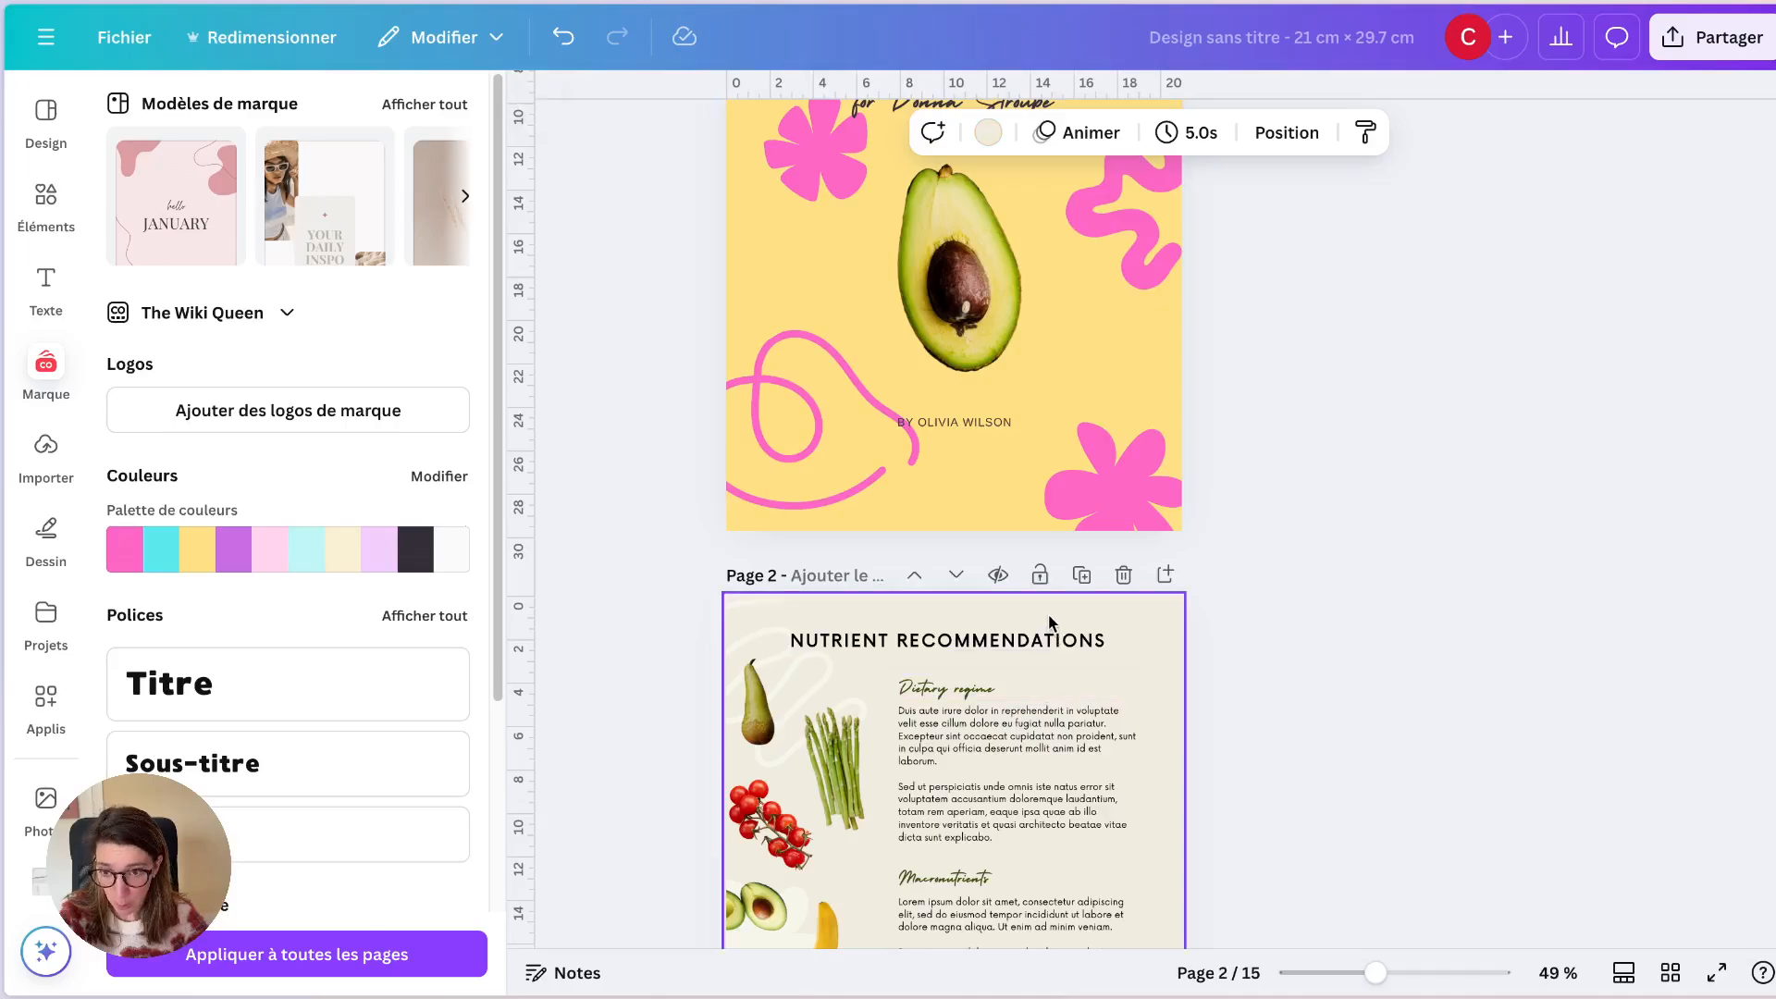
click(988, 132)
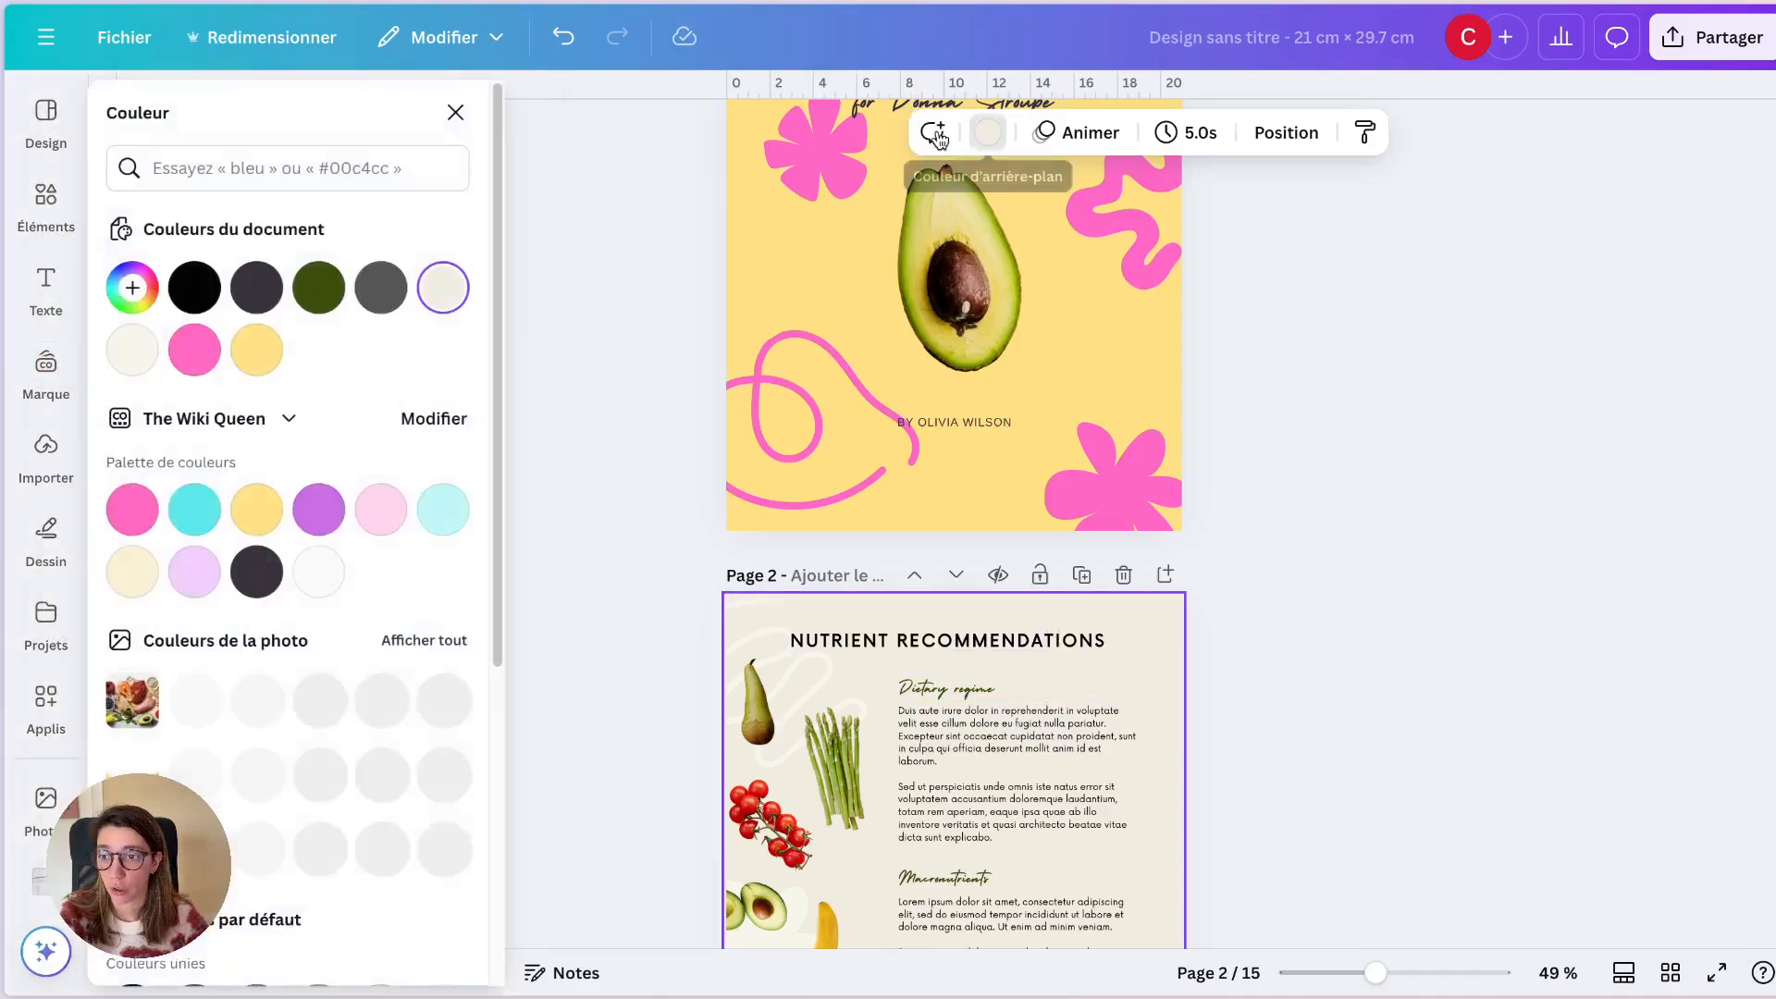
click(381, 509)
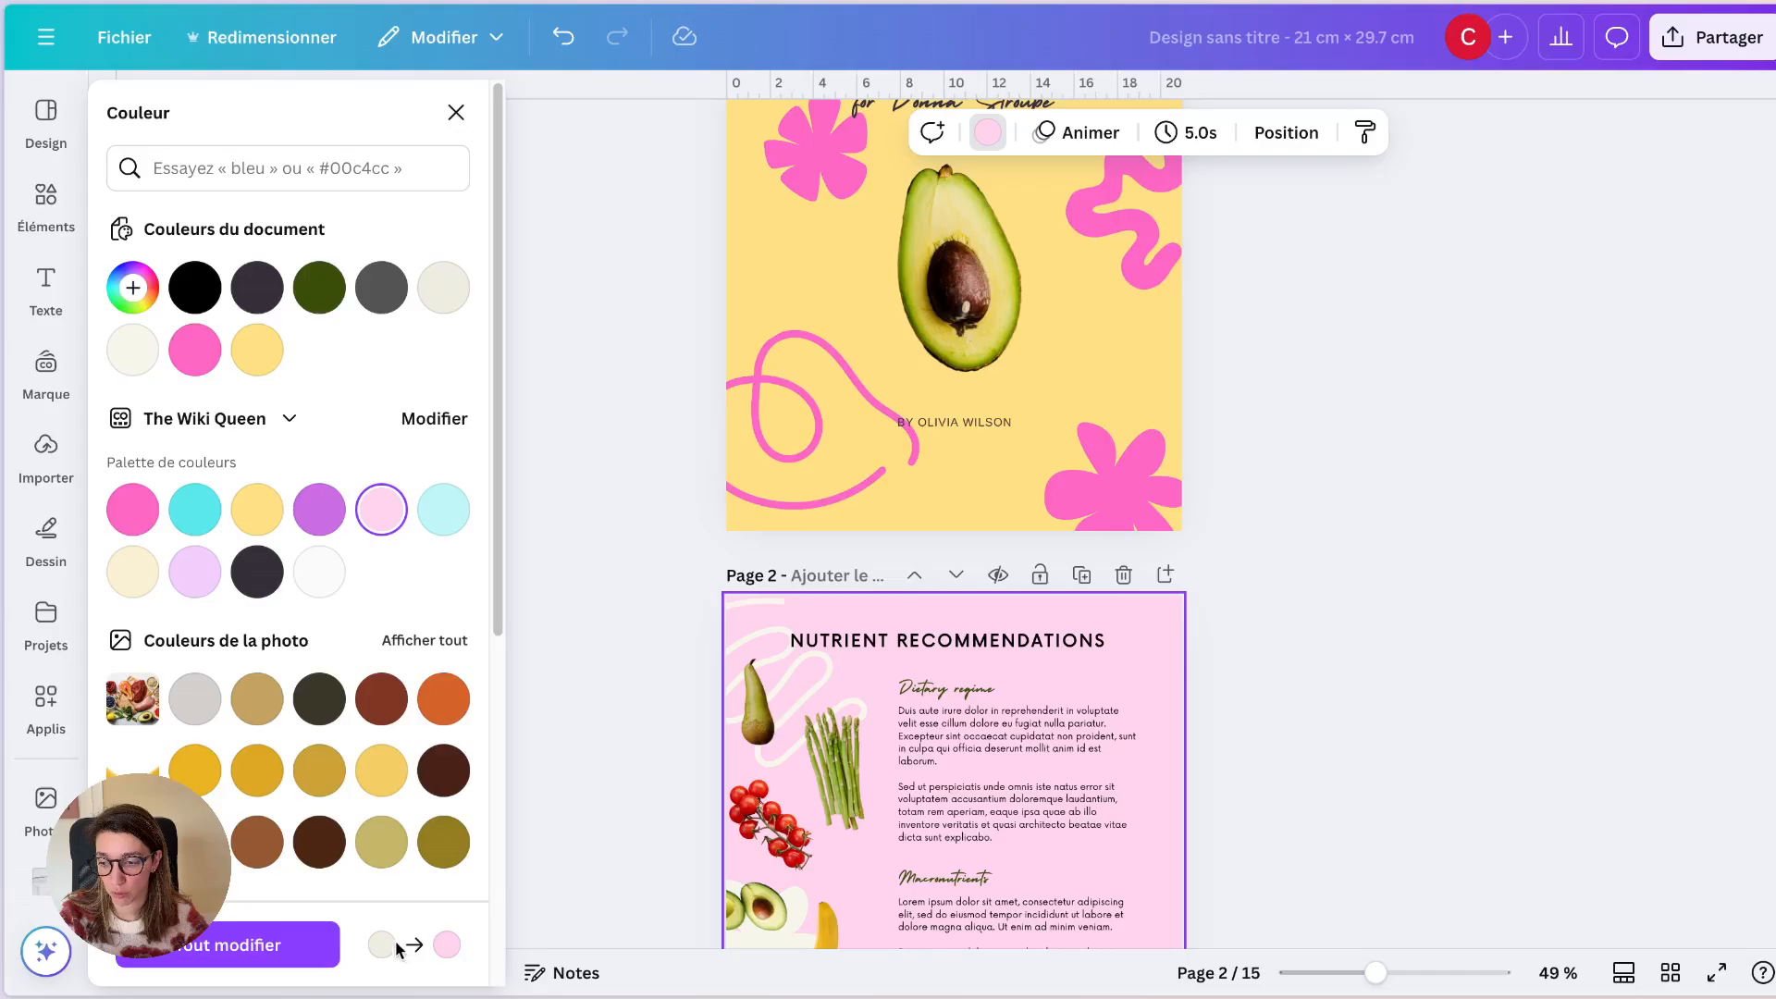
click(287, 948)
Step: Examine the recoloured pages, from "Nutrient Recommendations" through "The Plate Rule" and "Recommended Supplements", for the new background
scroll(947, 731, down, 15)
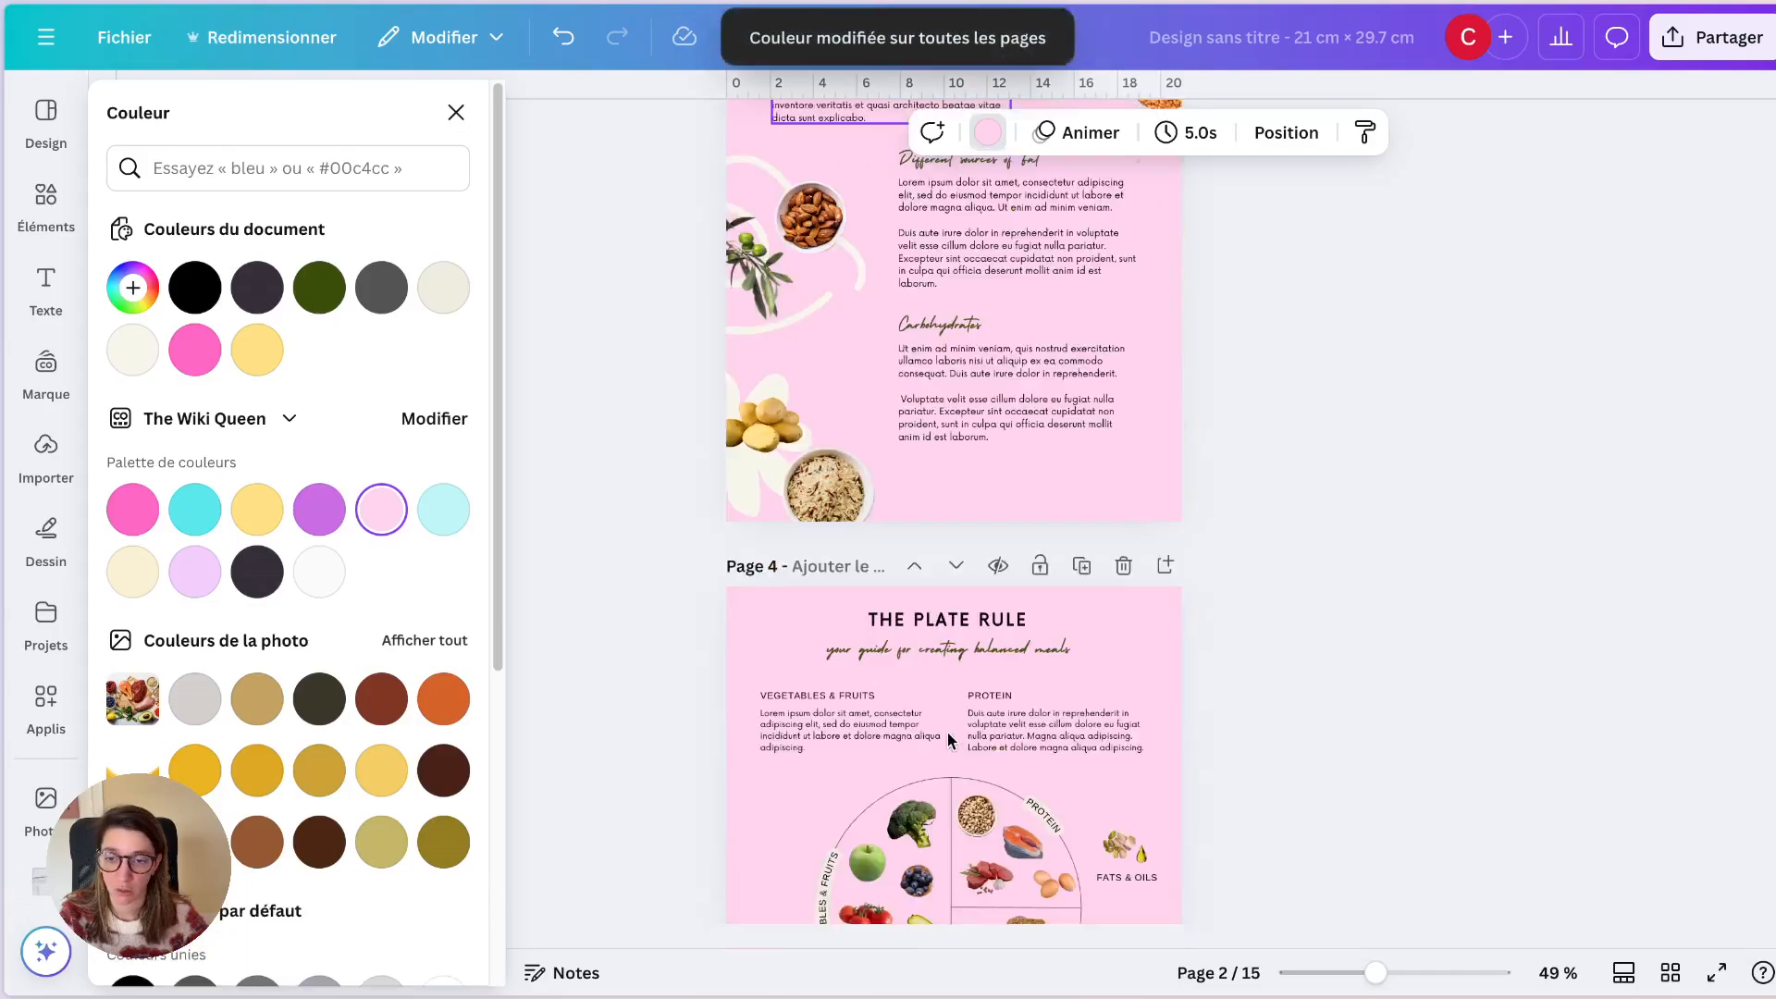
scroll(947, 735, down, 20)
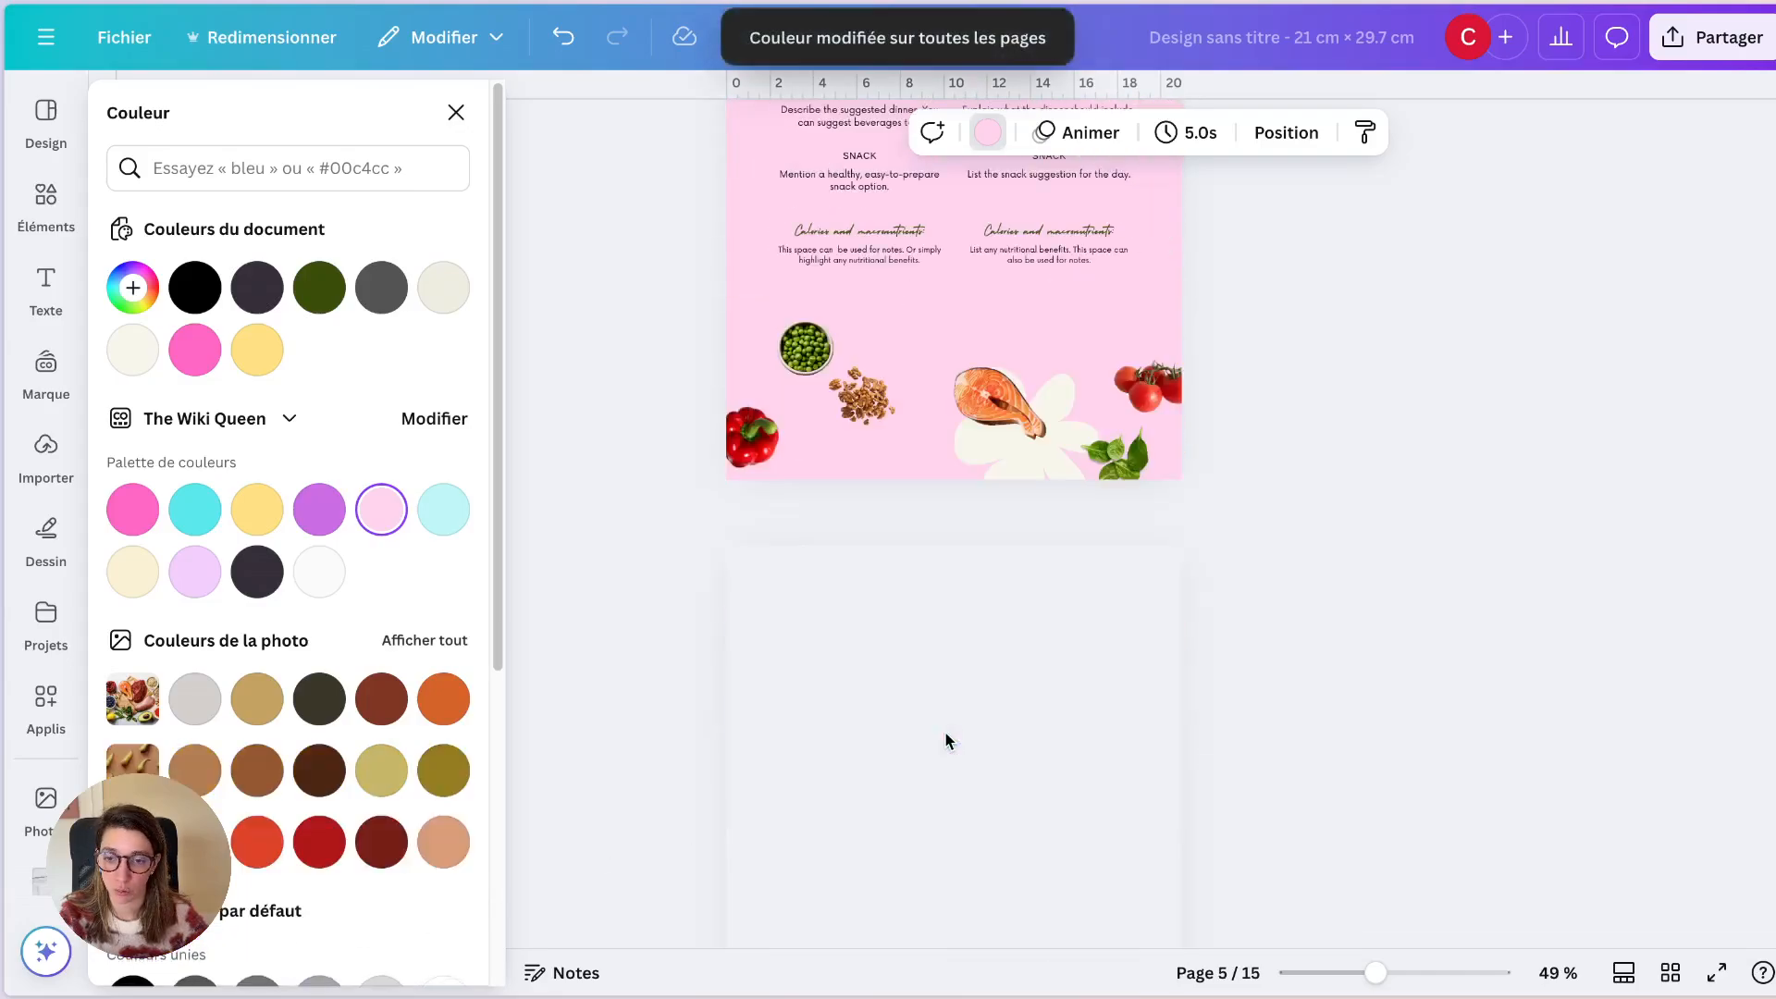
scroll(776, 362, down, 8)
scroll(718, 372, up, 3)
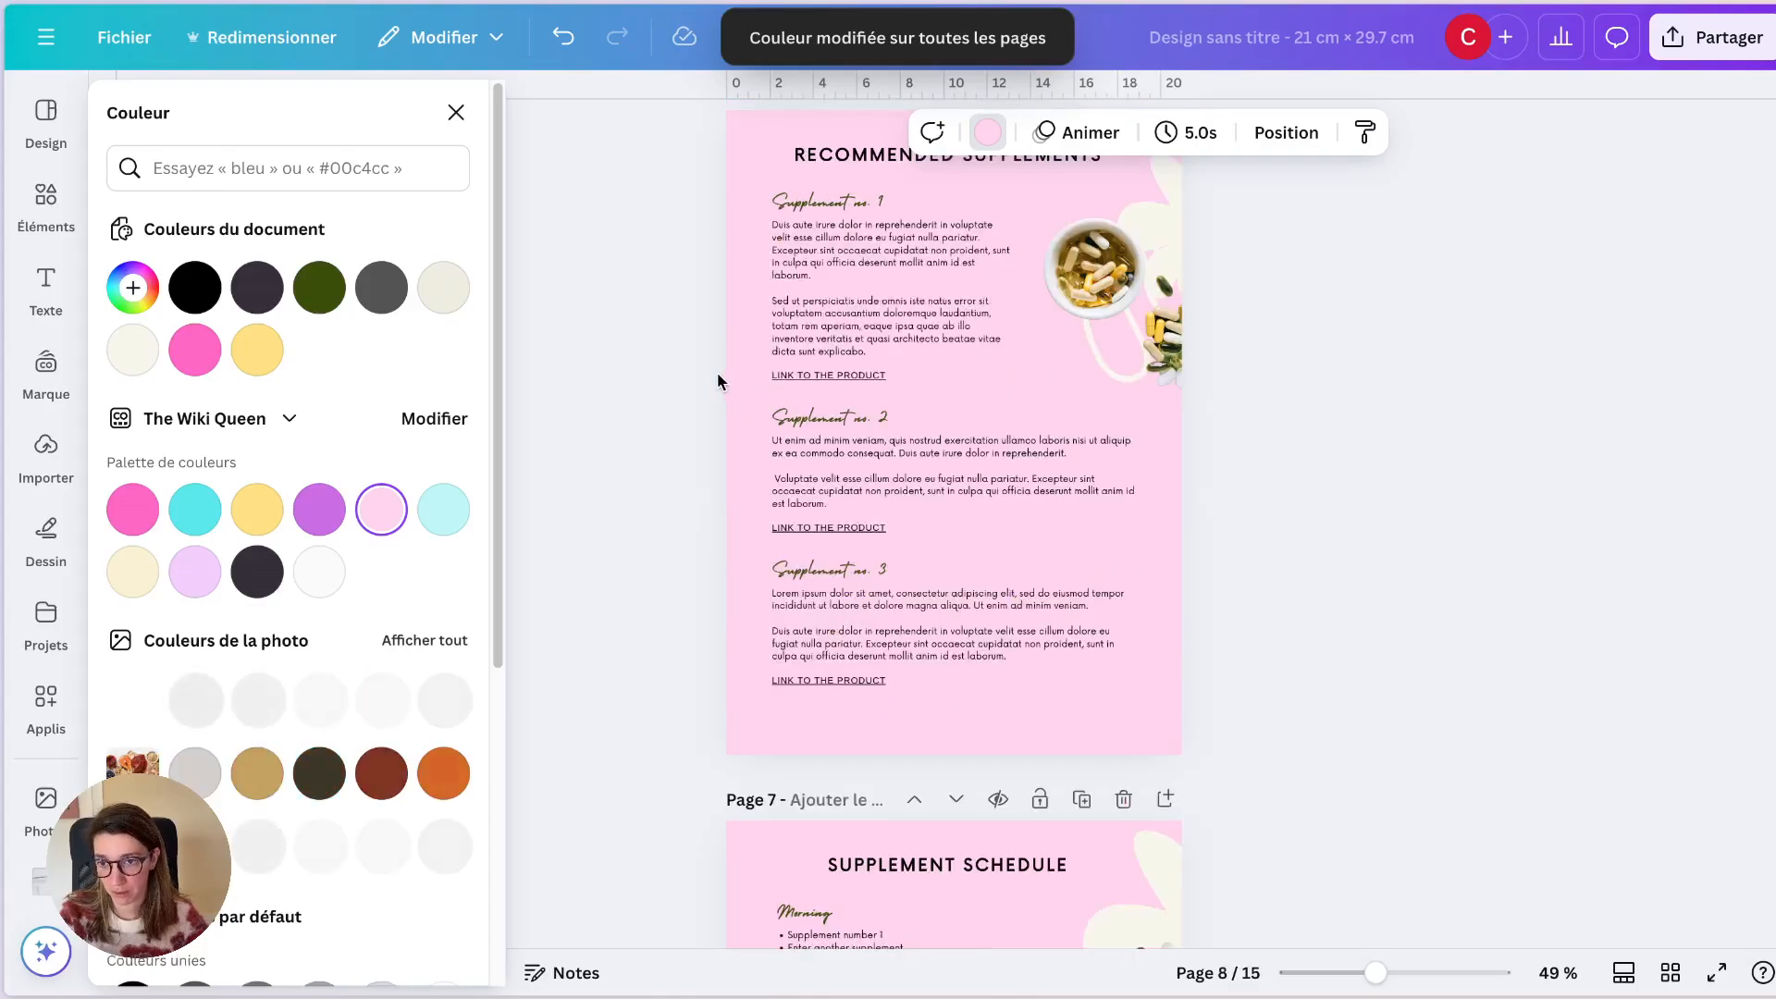
scroll(718, 374, up, 5)
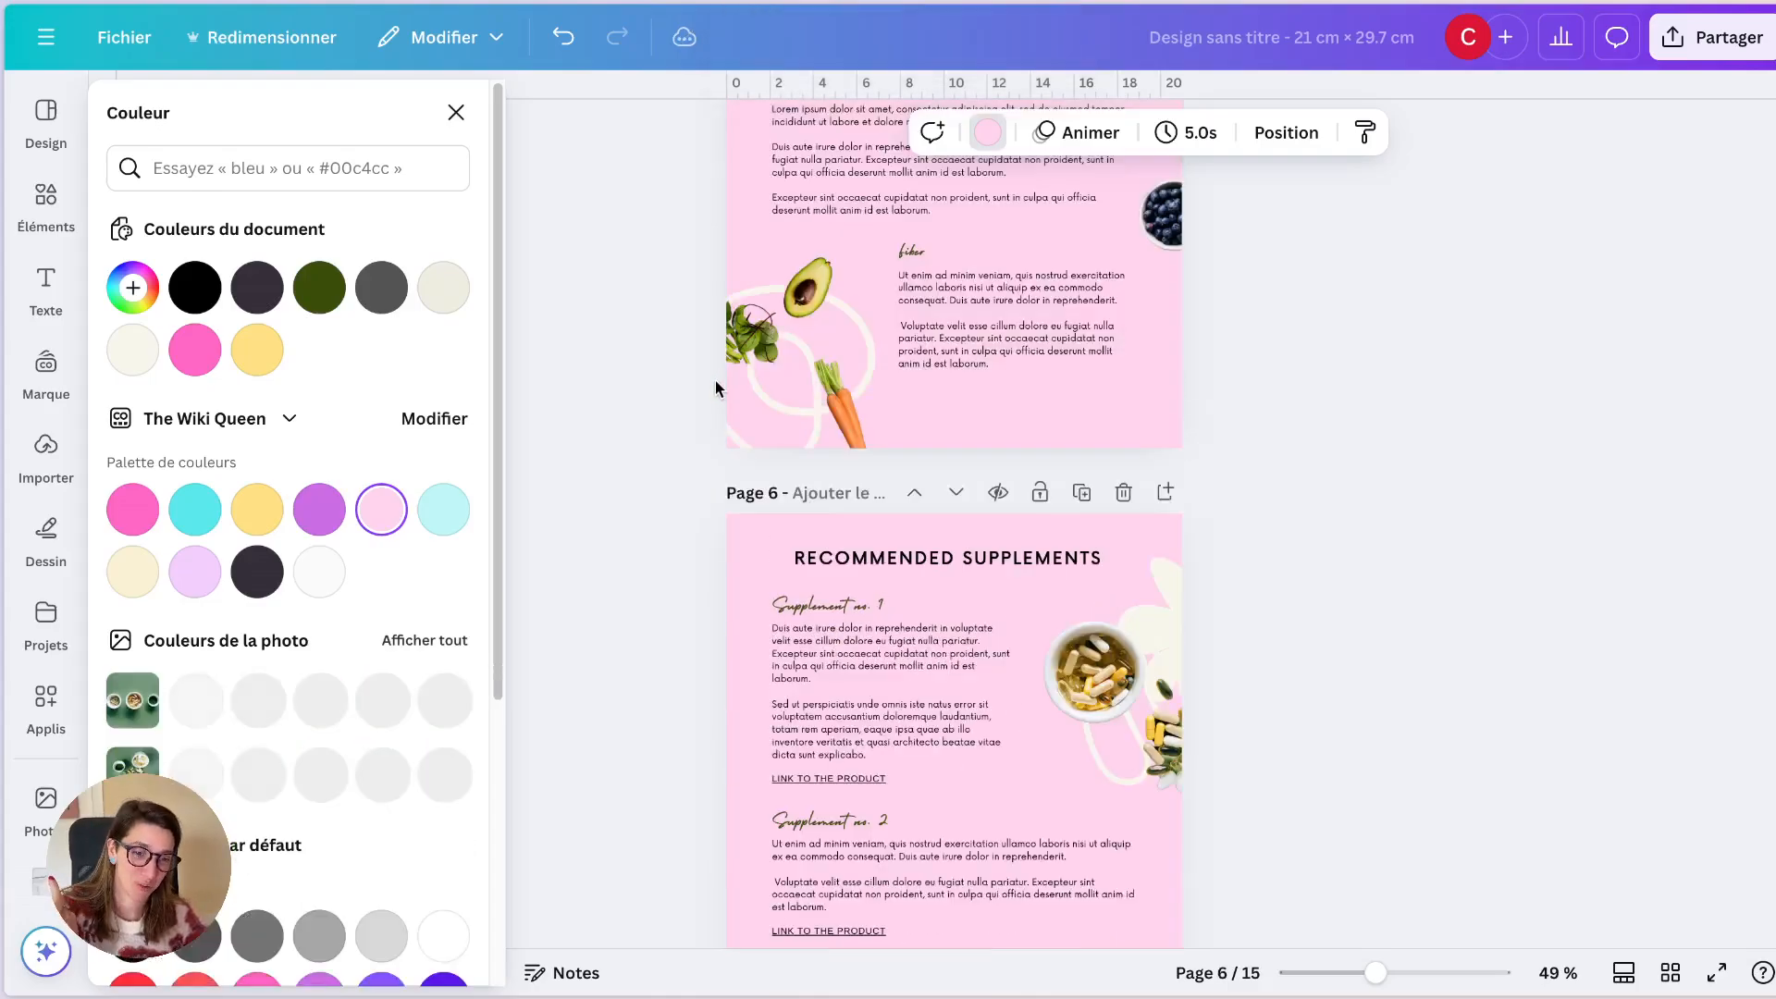
scroll(714, 385, up, 4)
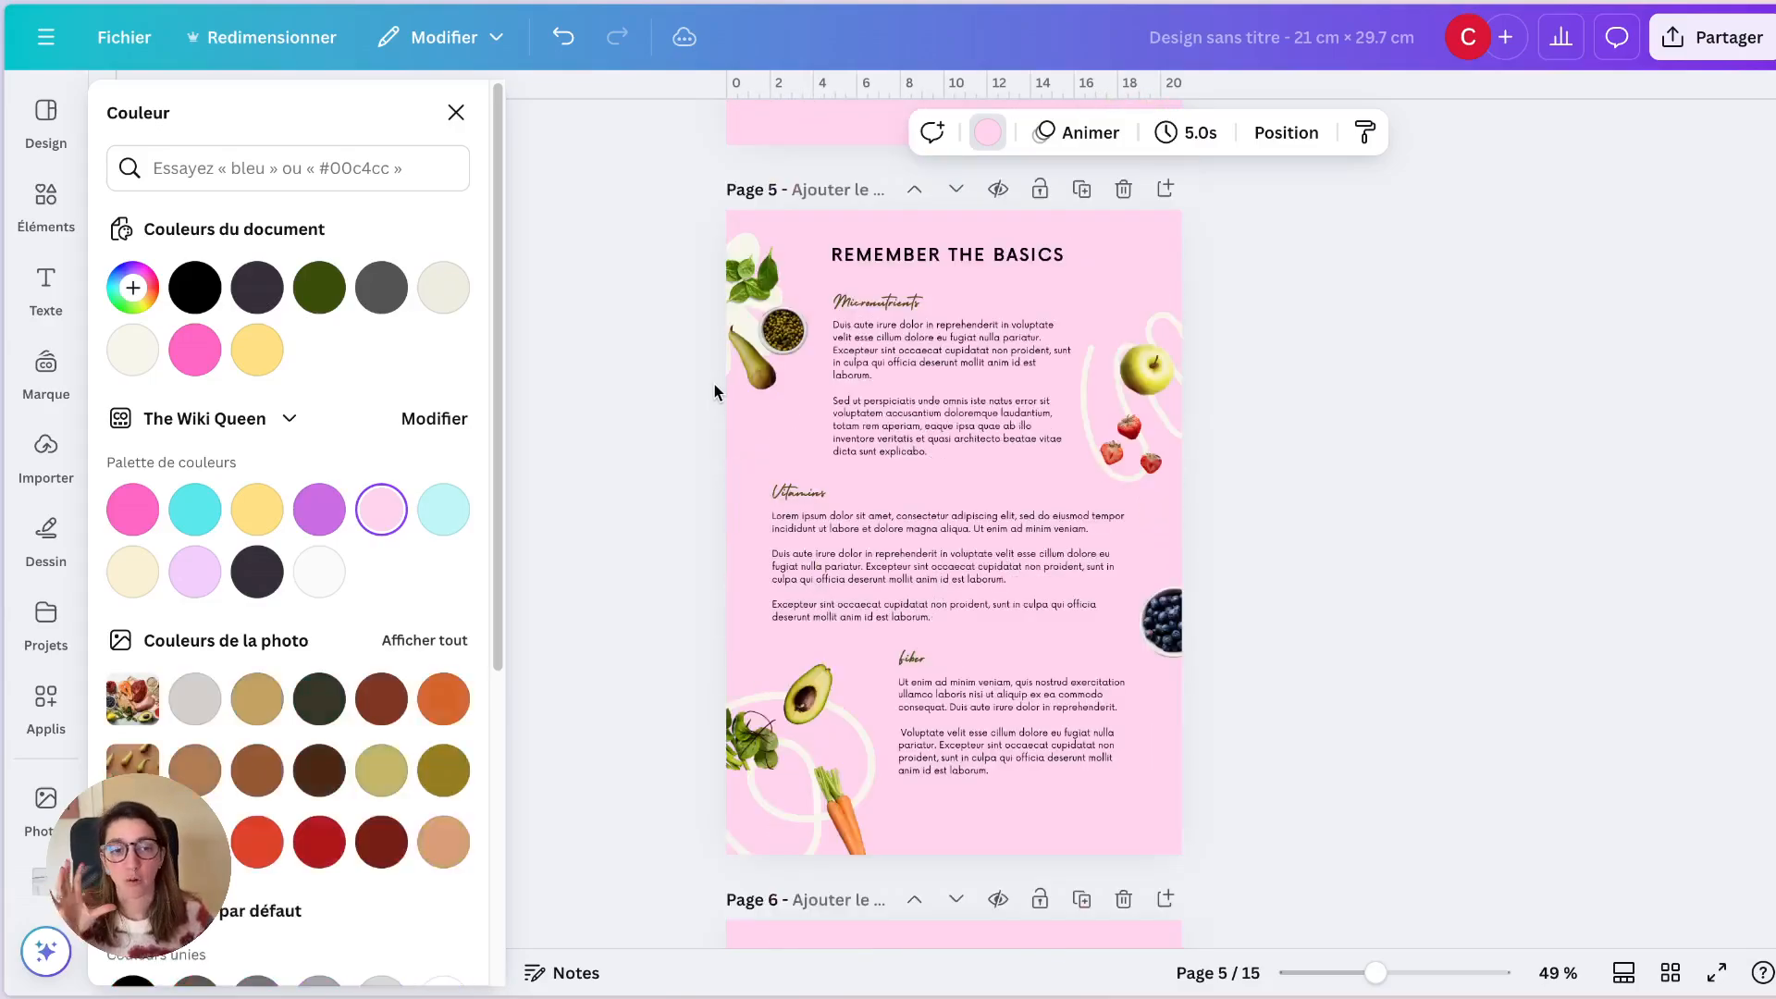
scroll(715, 385, up, 20)
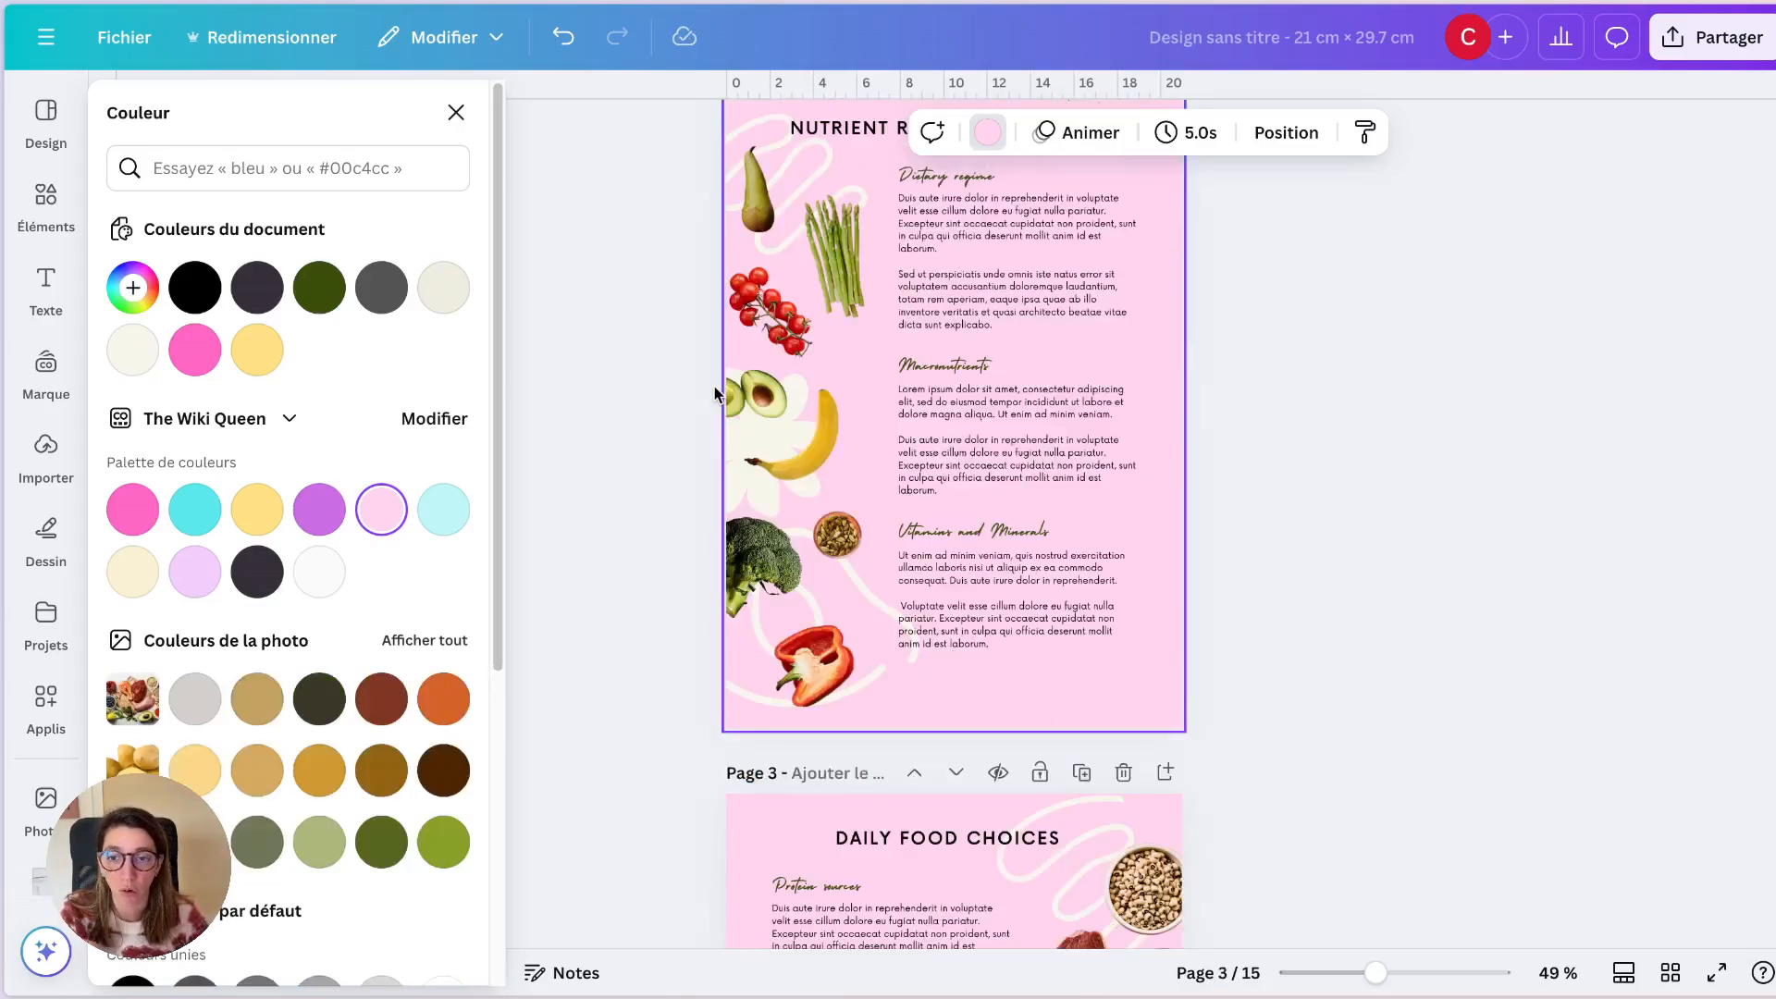
scroll(714, 385, up, 8)
scroll(711, 390, down, 6)
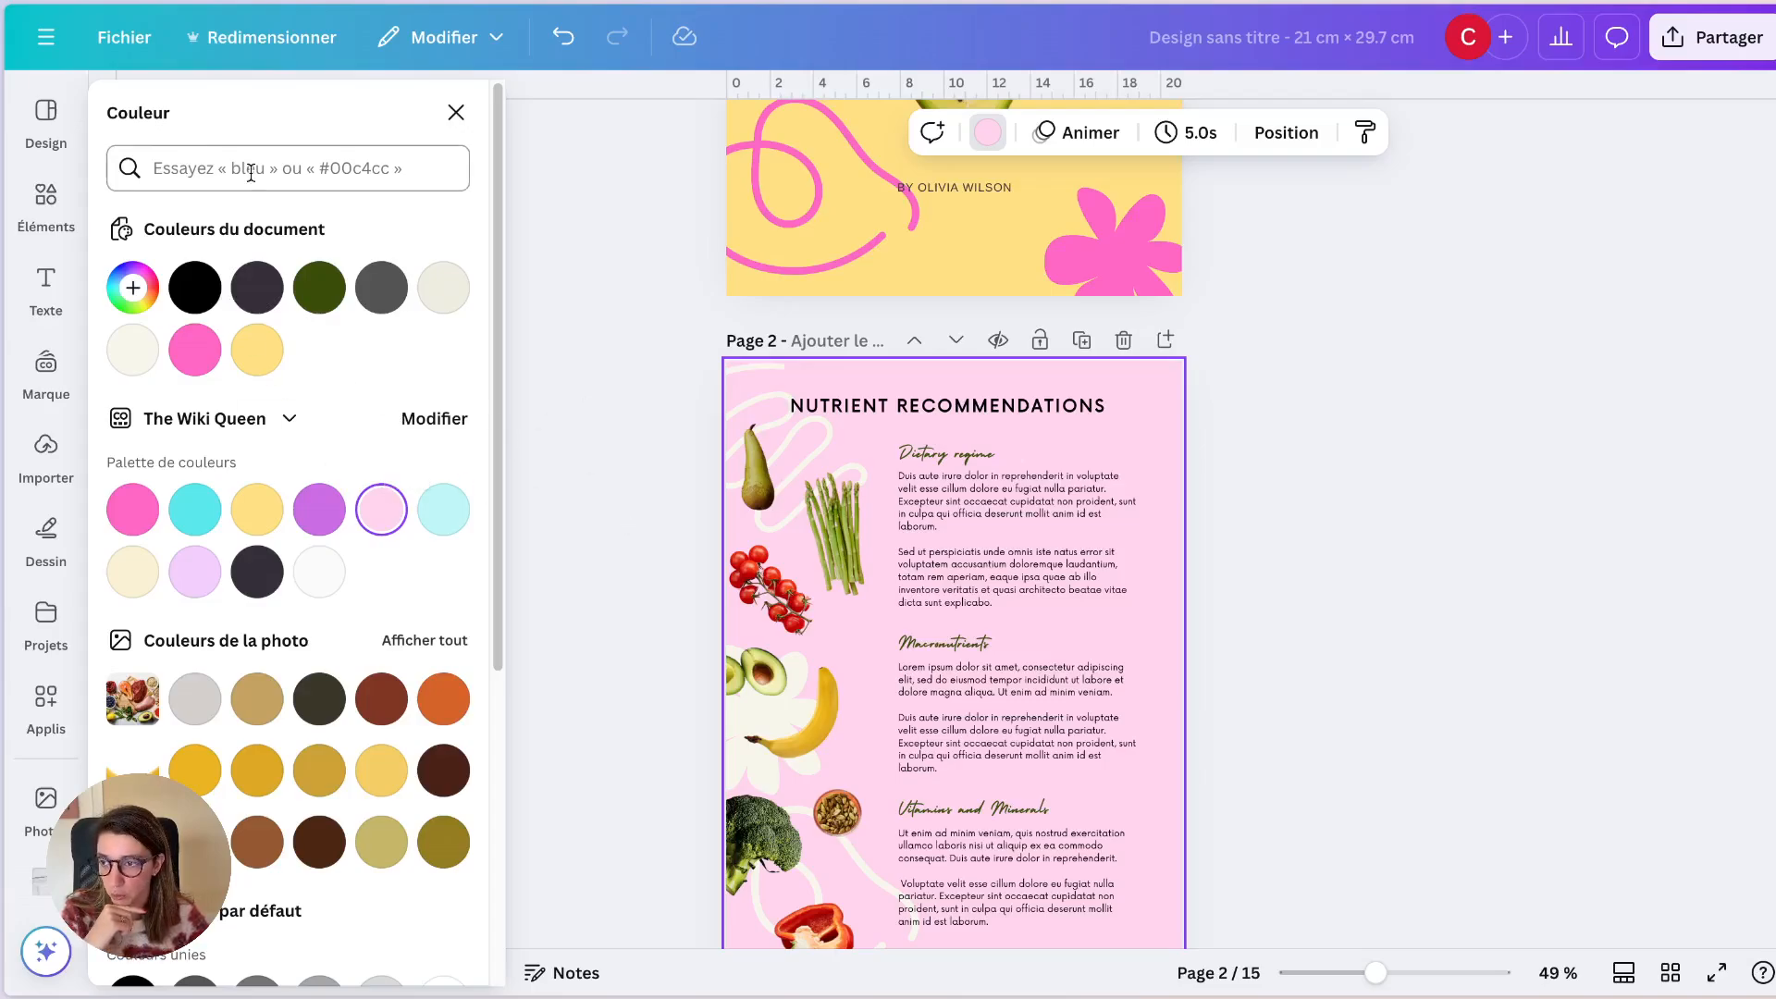
Step: Search the elements library for "tomate" and show only the illustrations
click(51, 206)
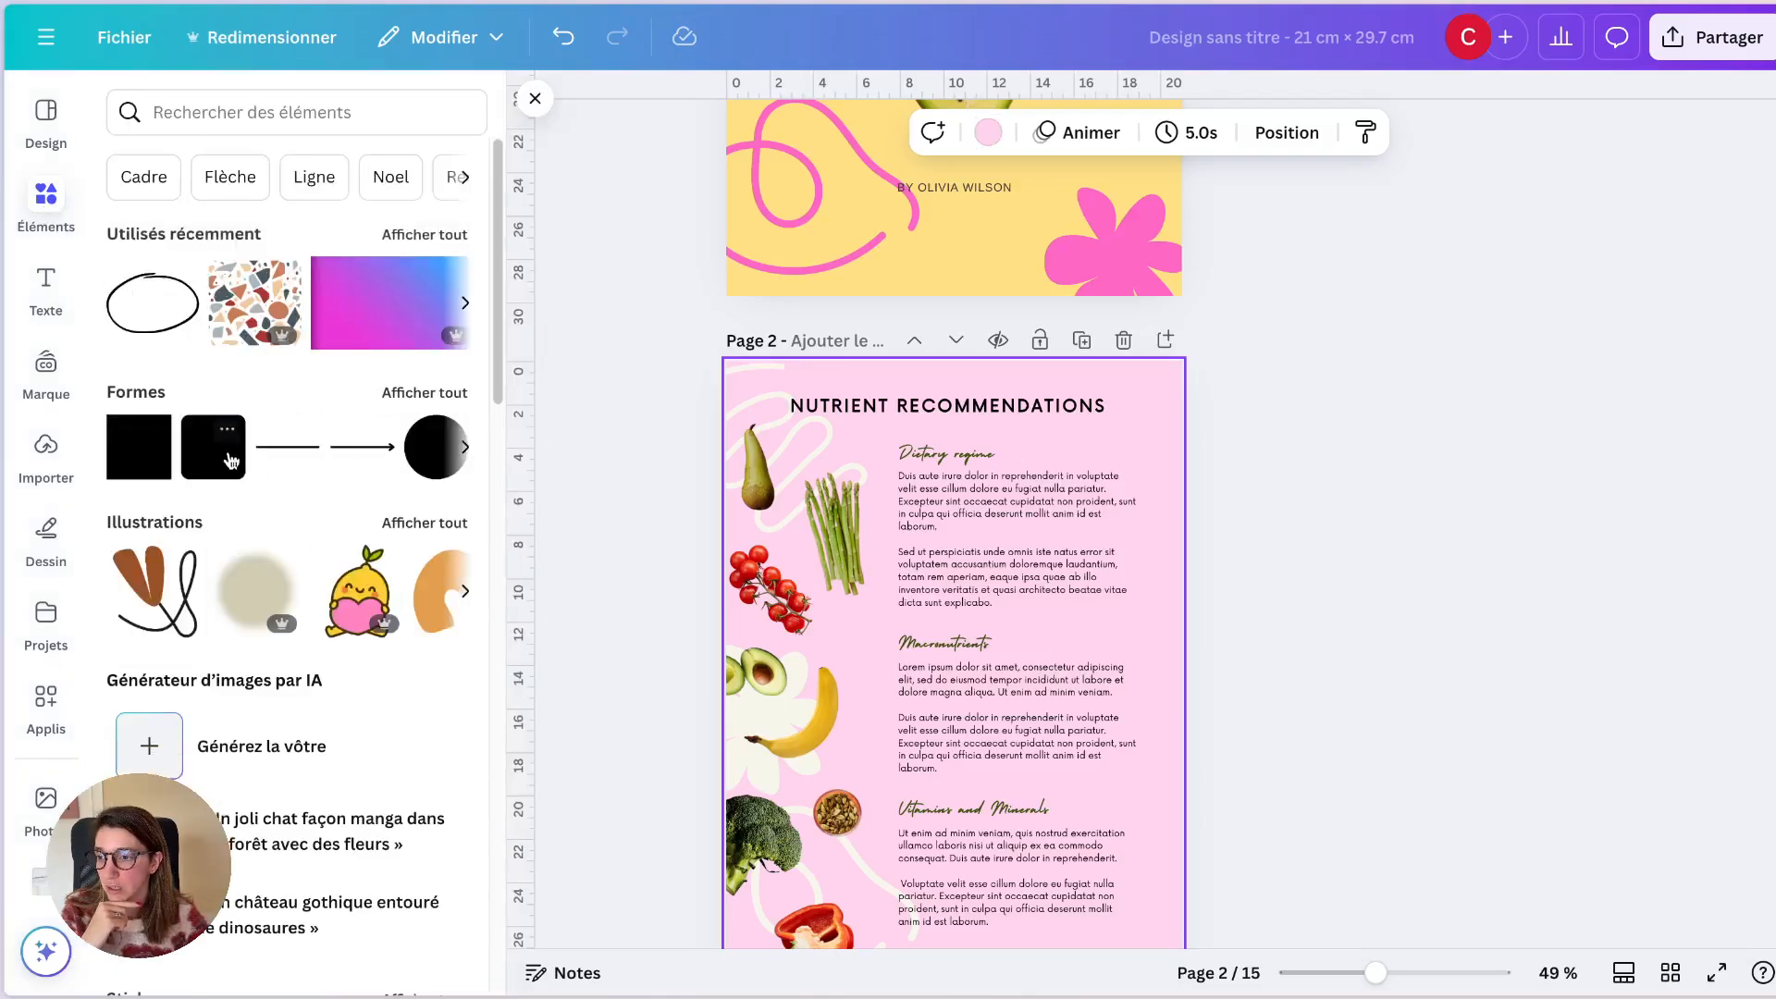
click(178, 112)
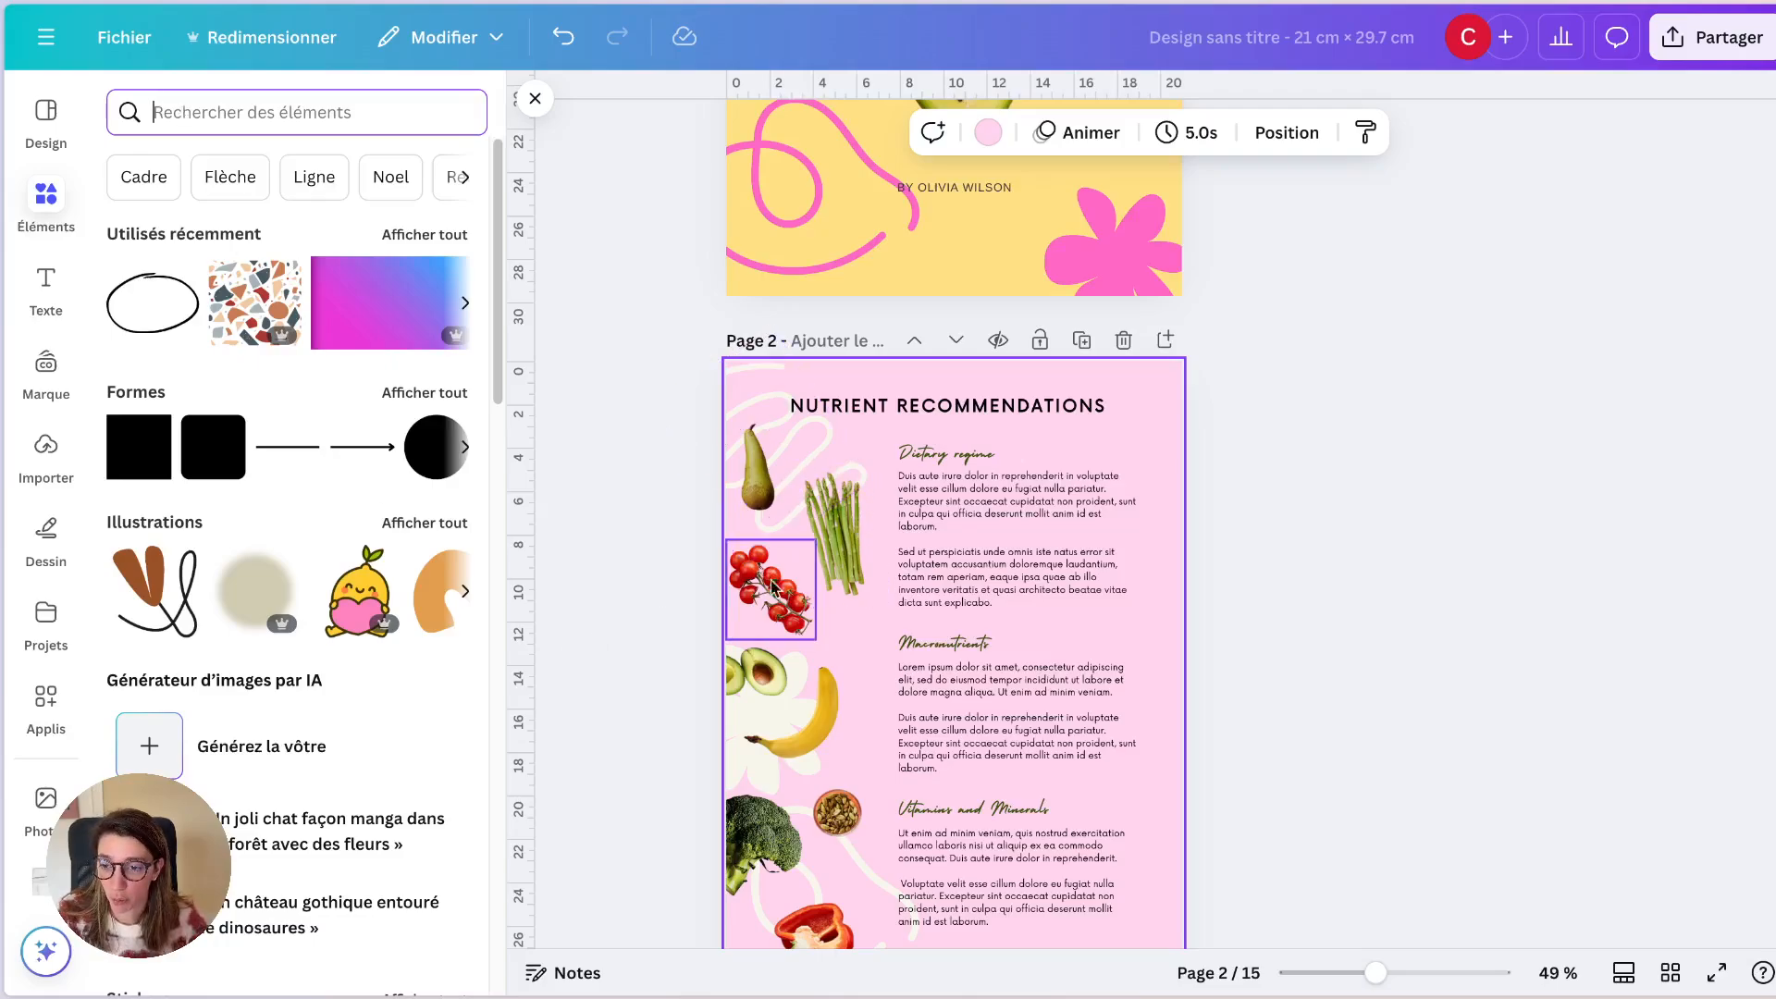
scroll(763, 655, down, 1)
scroll(763, 655, down, 1)
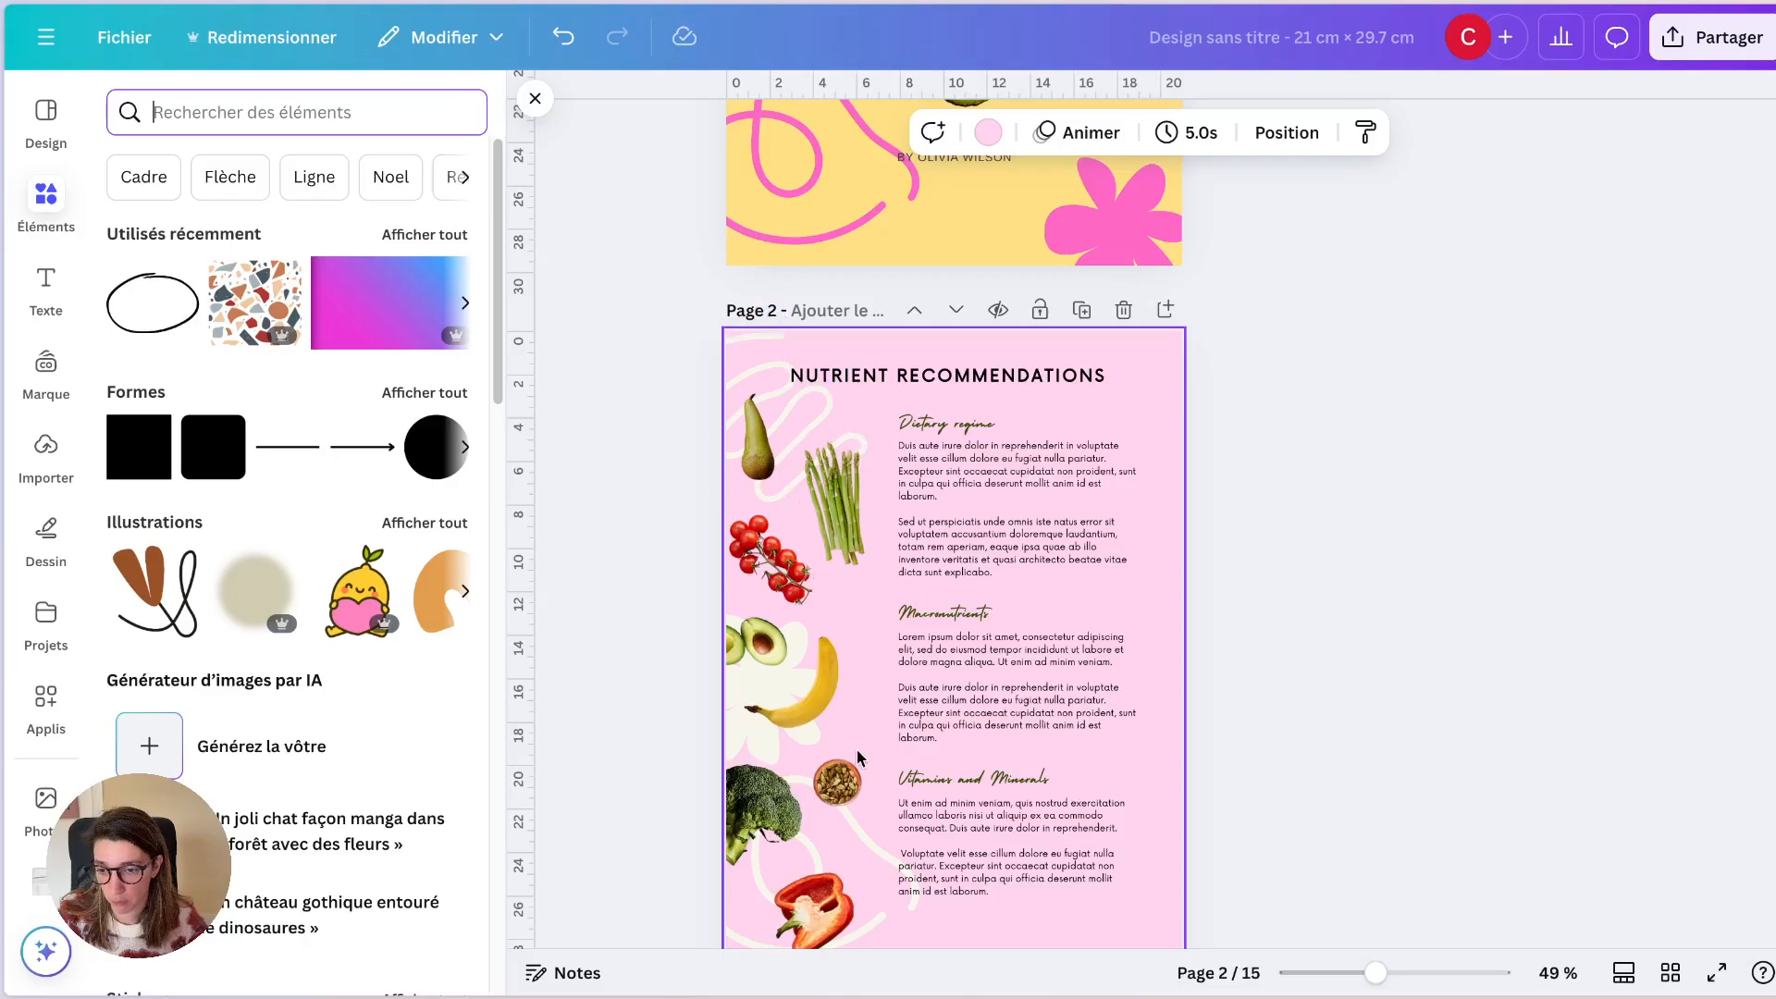
text(tomate)
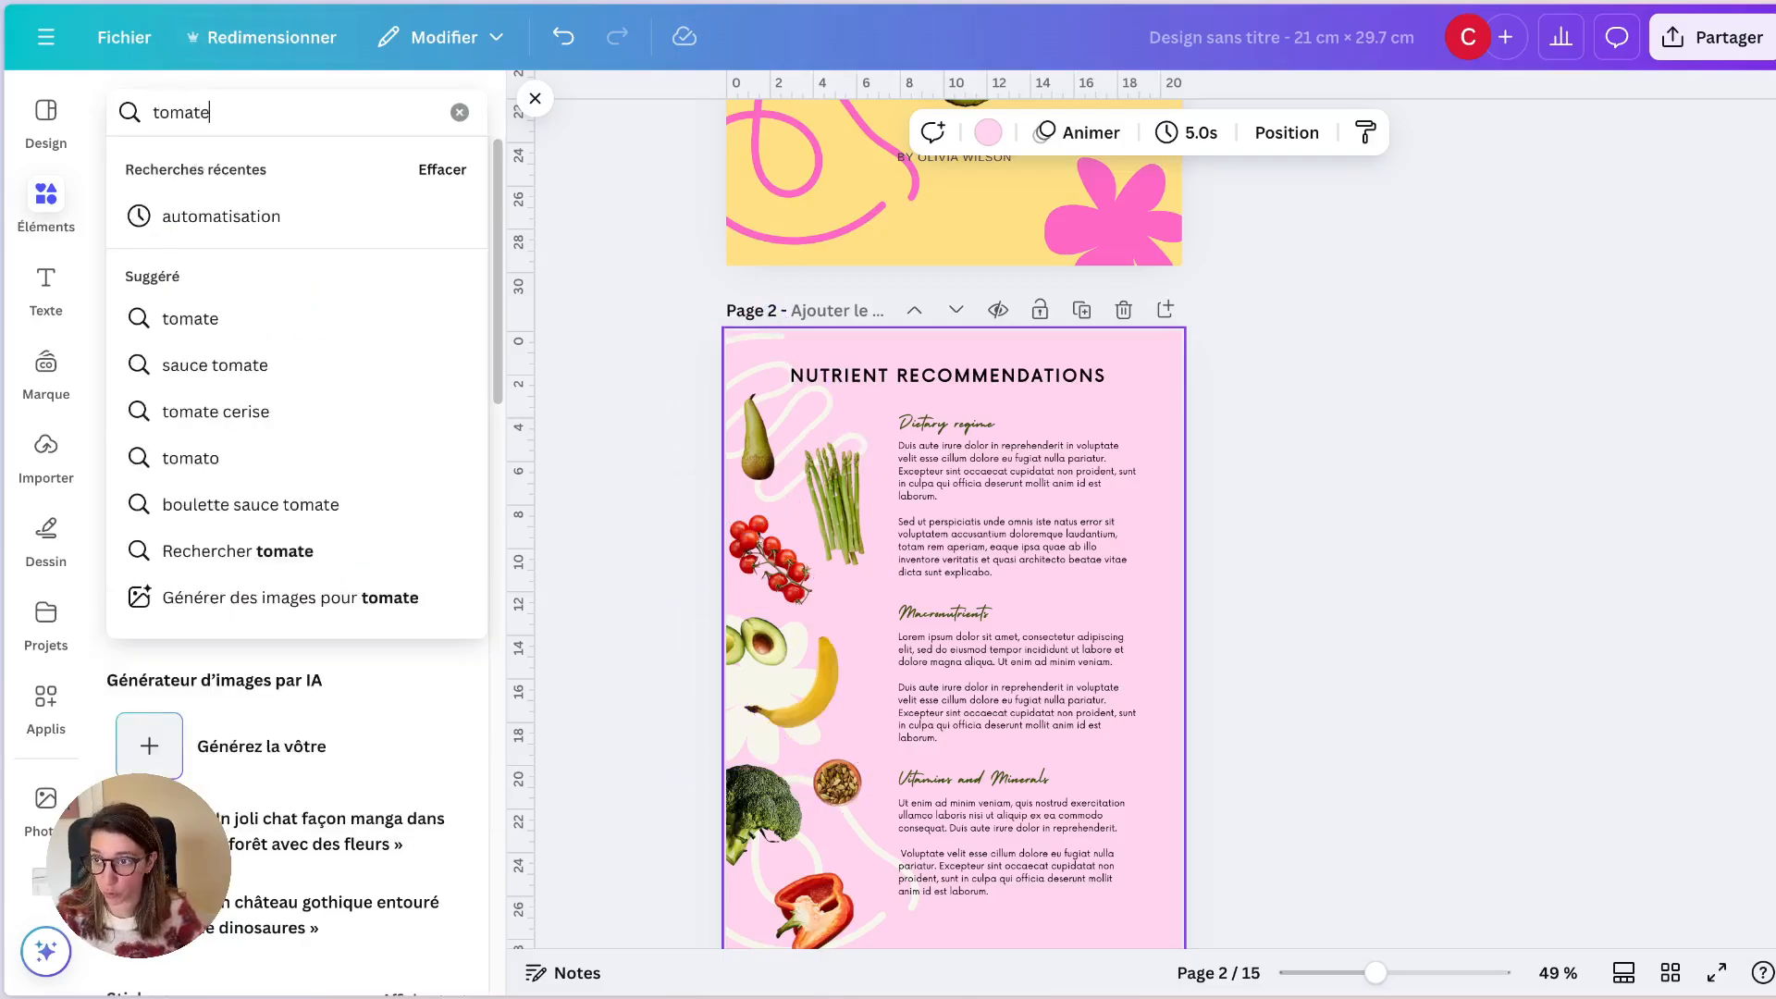
key(Return)
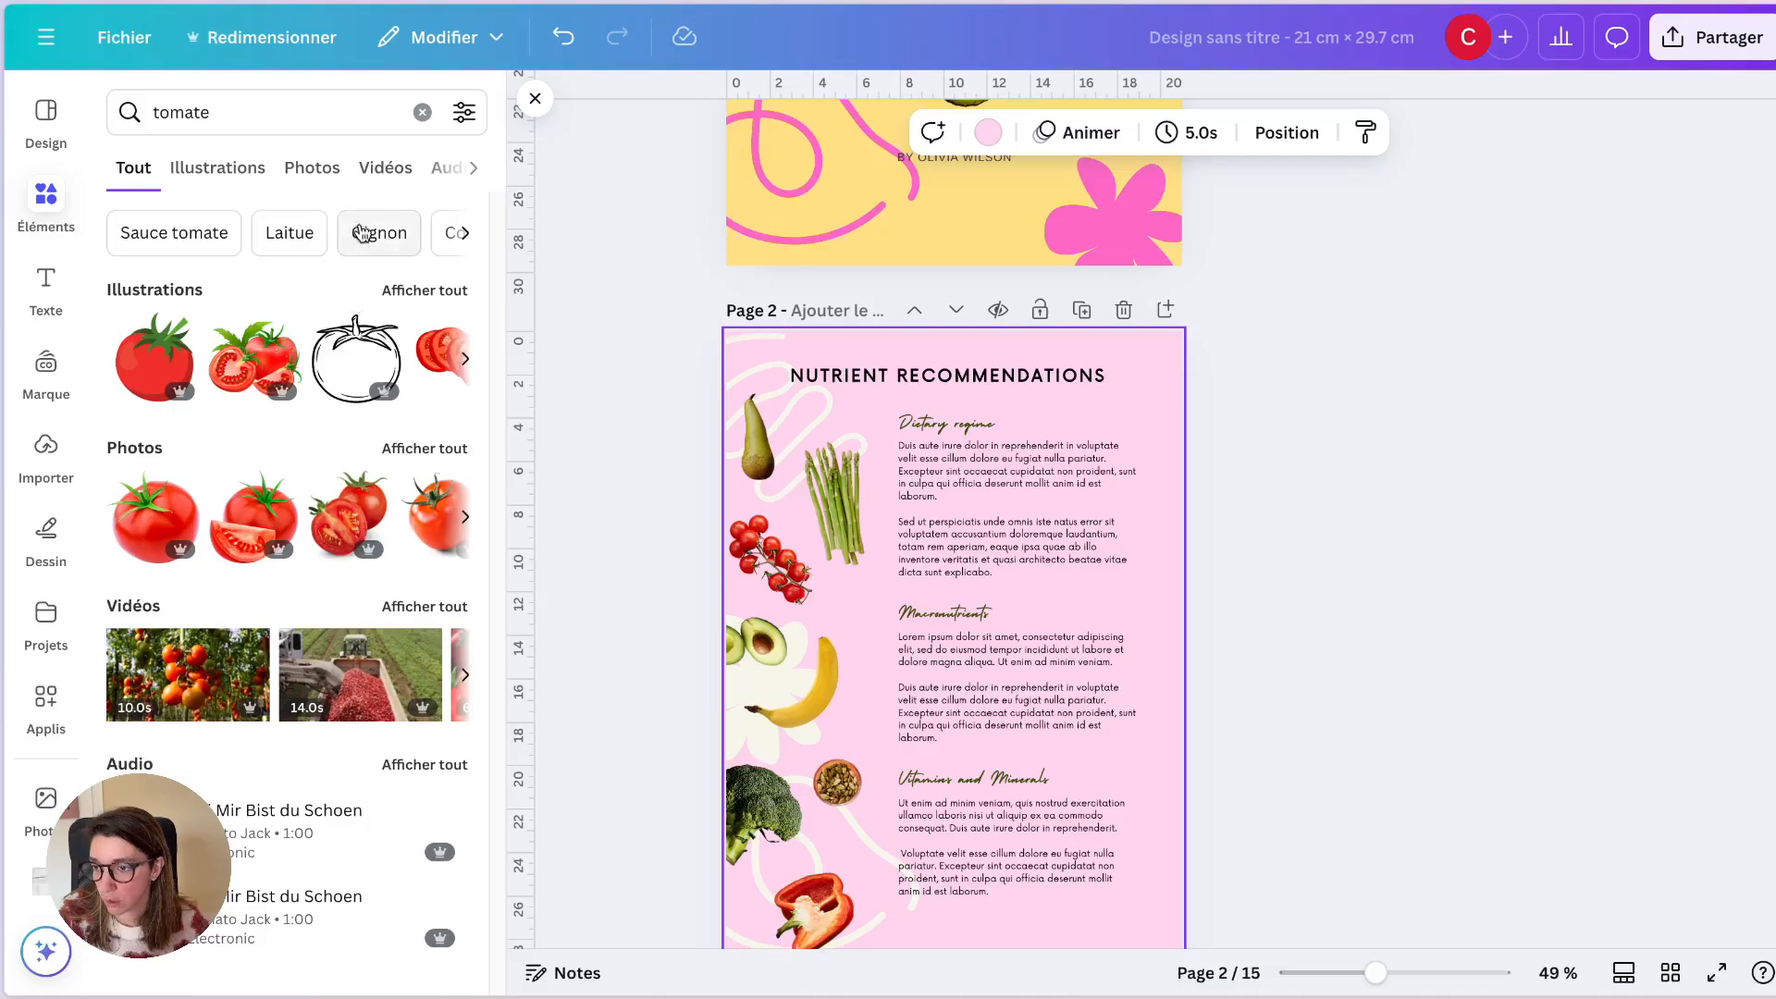
click(433, 287)
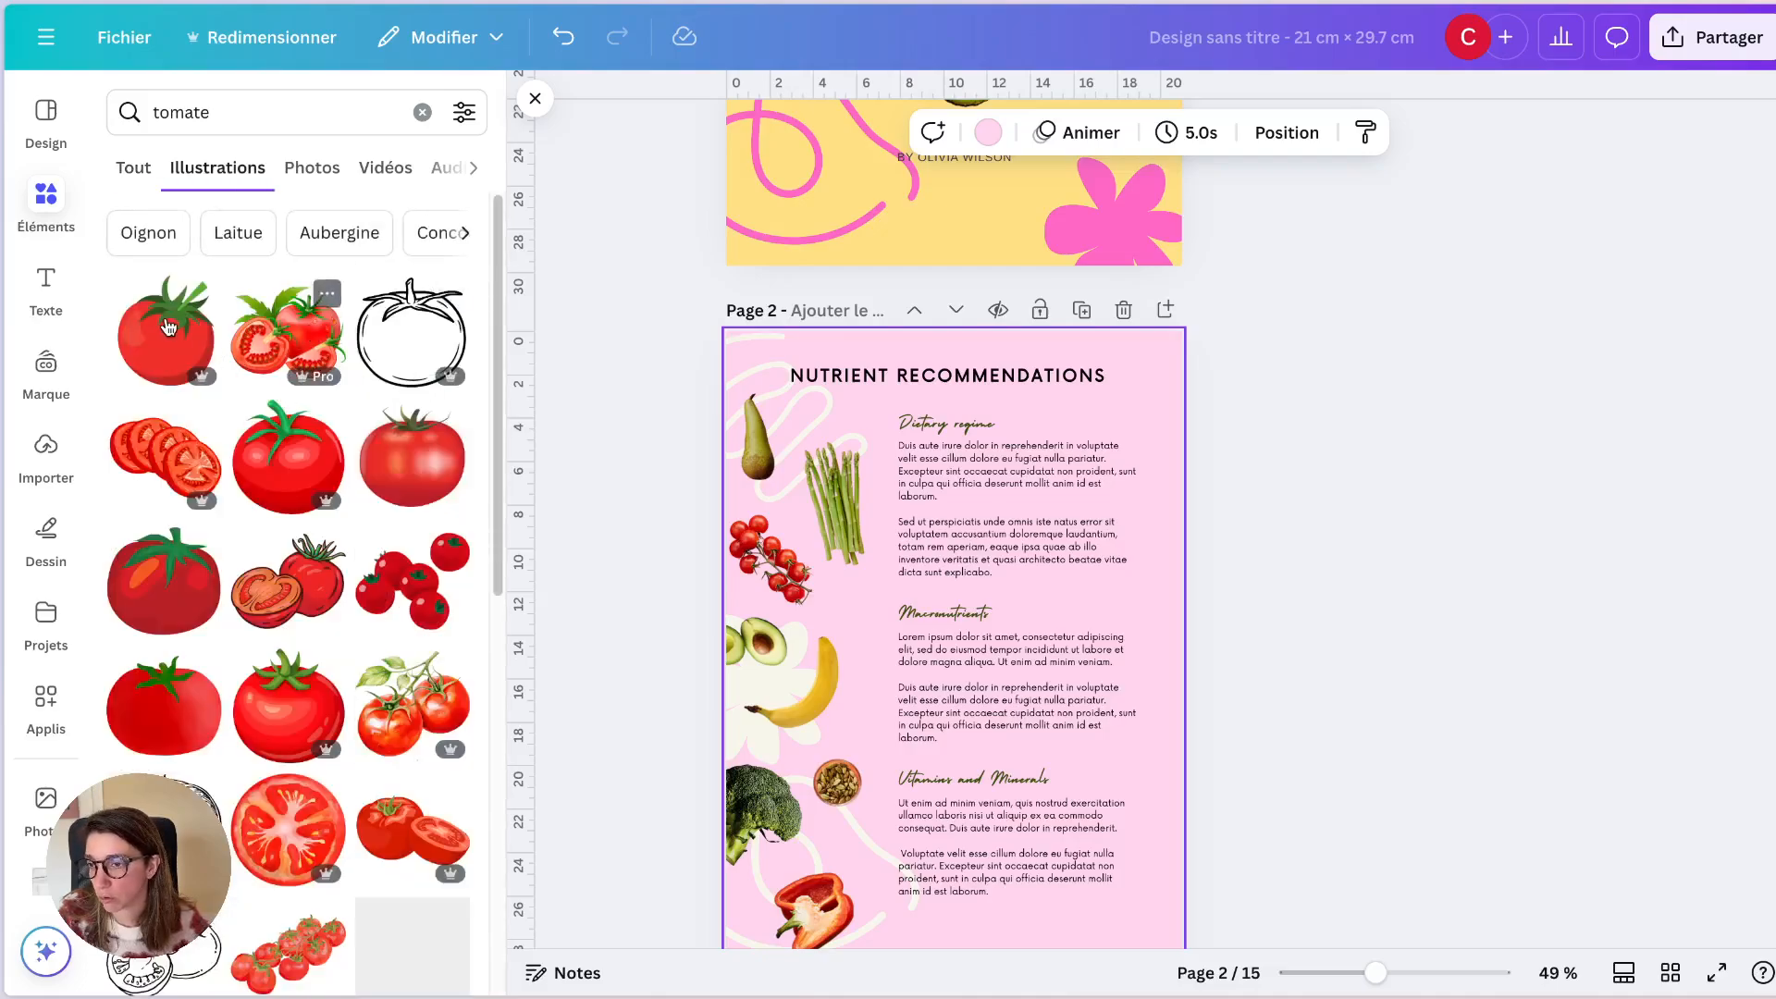
Step: Add the first red tomato illustration to the "Nutrient Recommendations" page and position it over the "Dietary regime" text
click(176, 332)
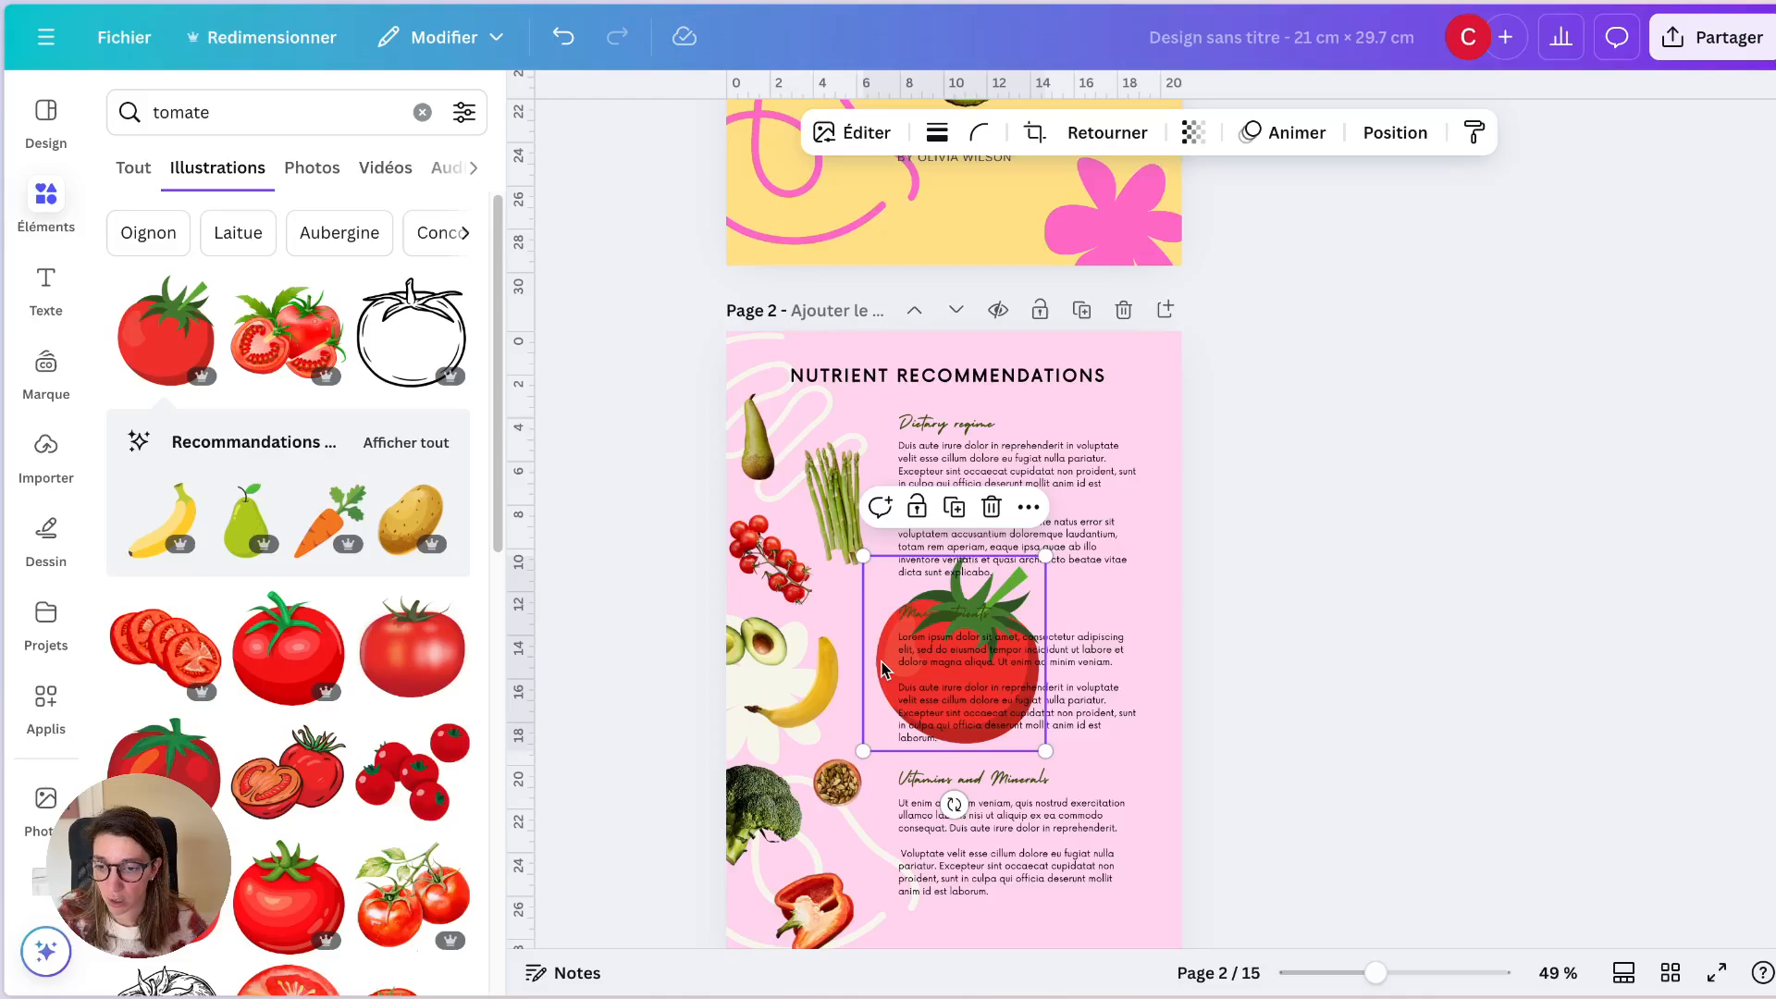
drag(886, 672, 982, 535)
scroll(379, 653, down, 3)
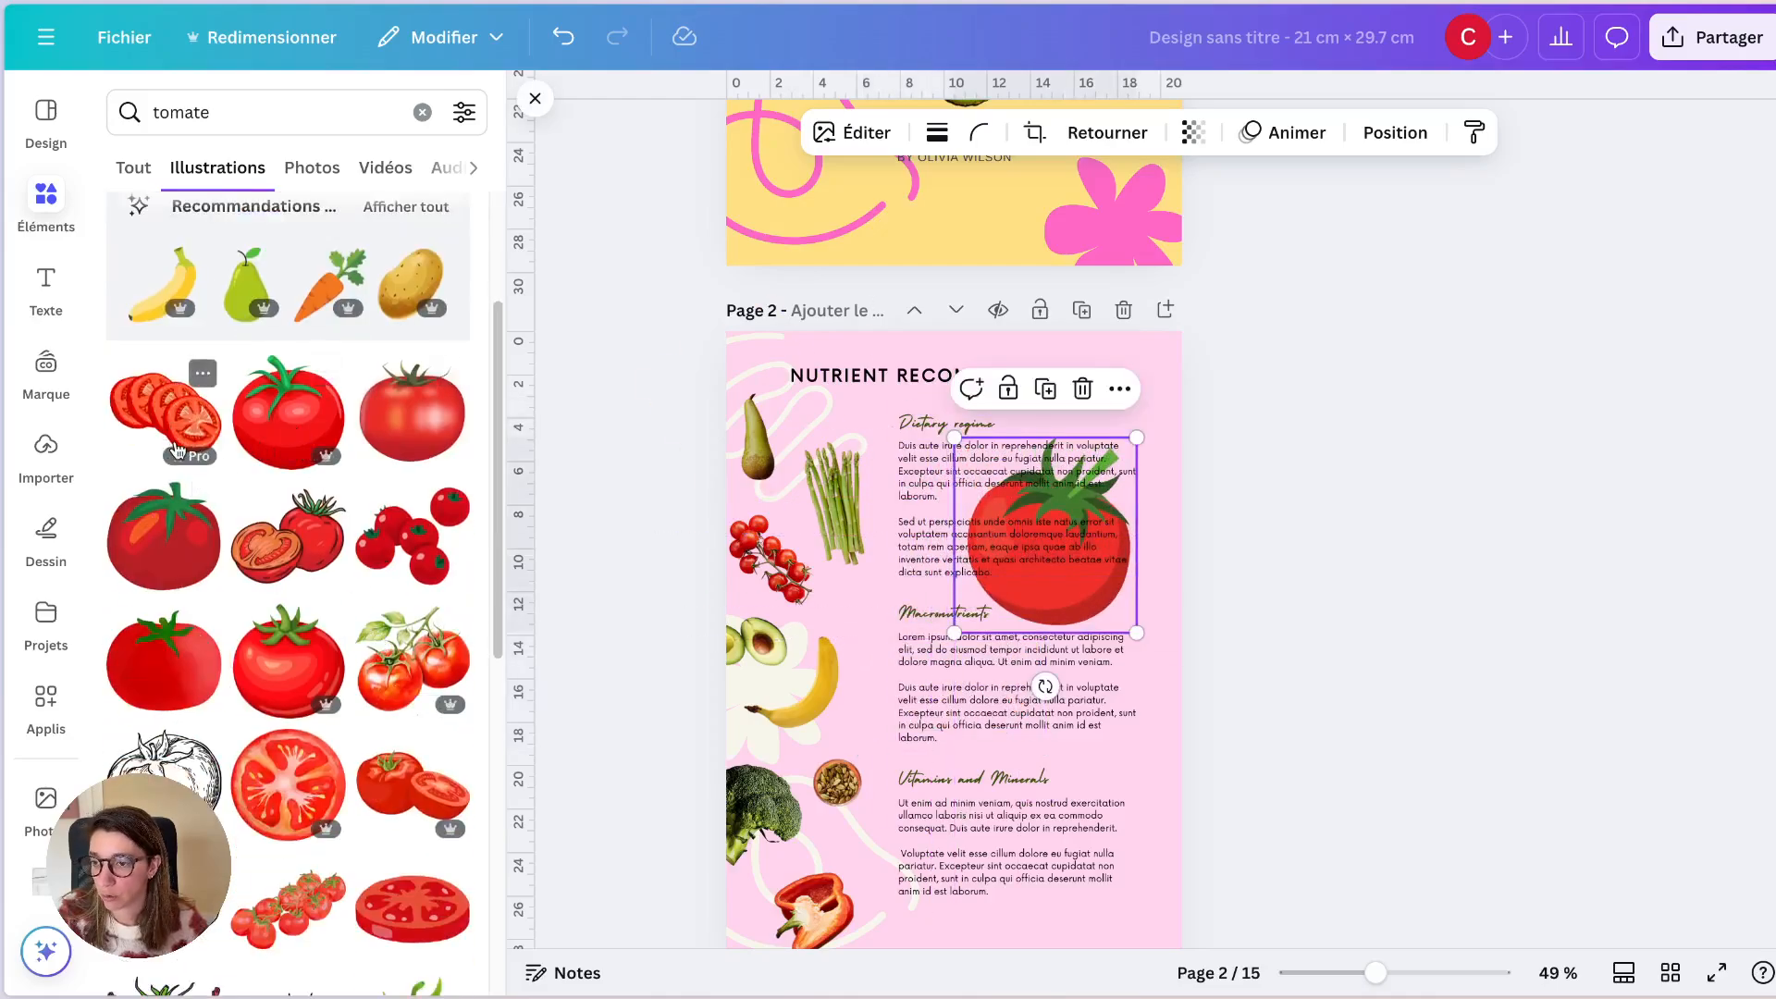
scroll(396, 693, down, 1)
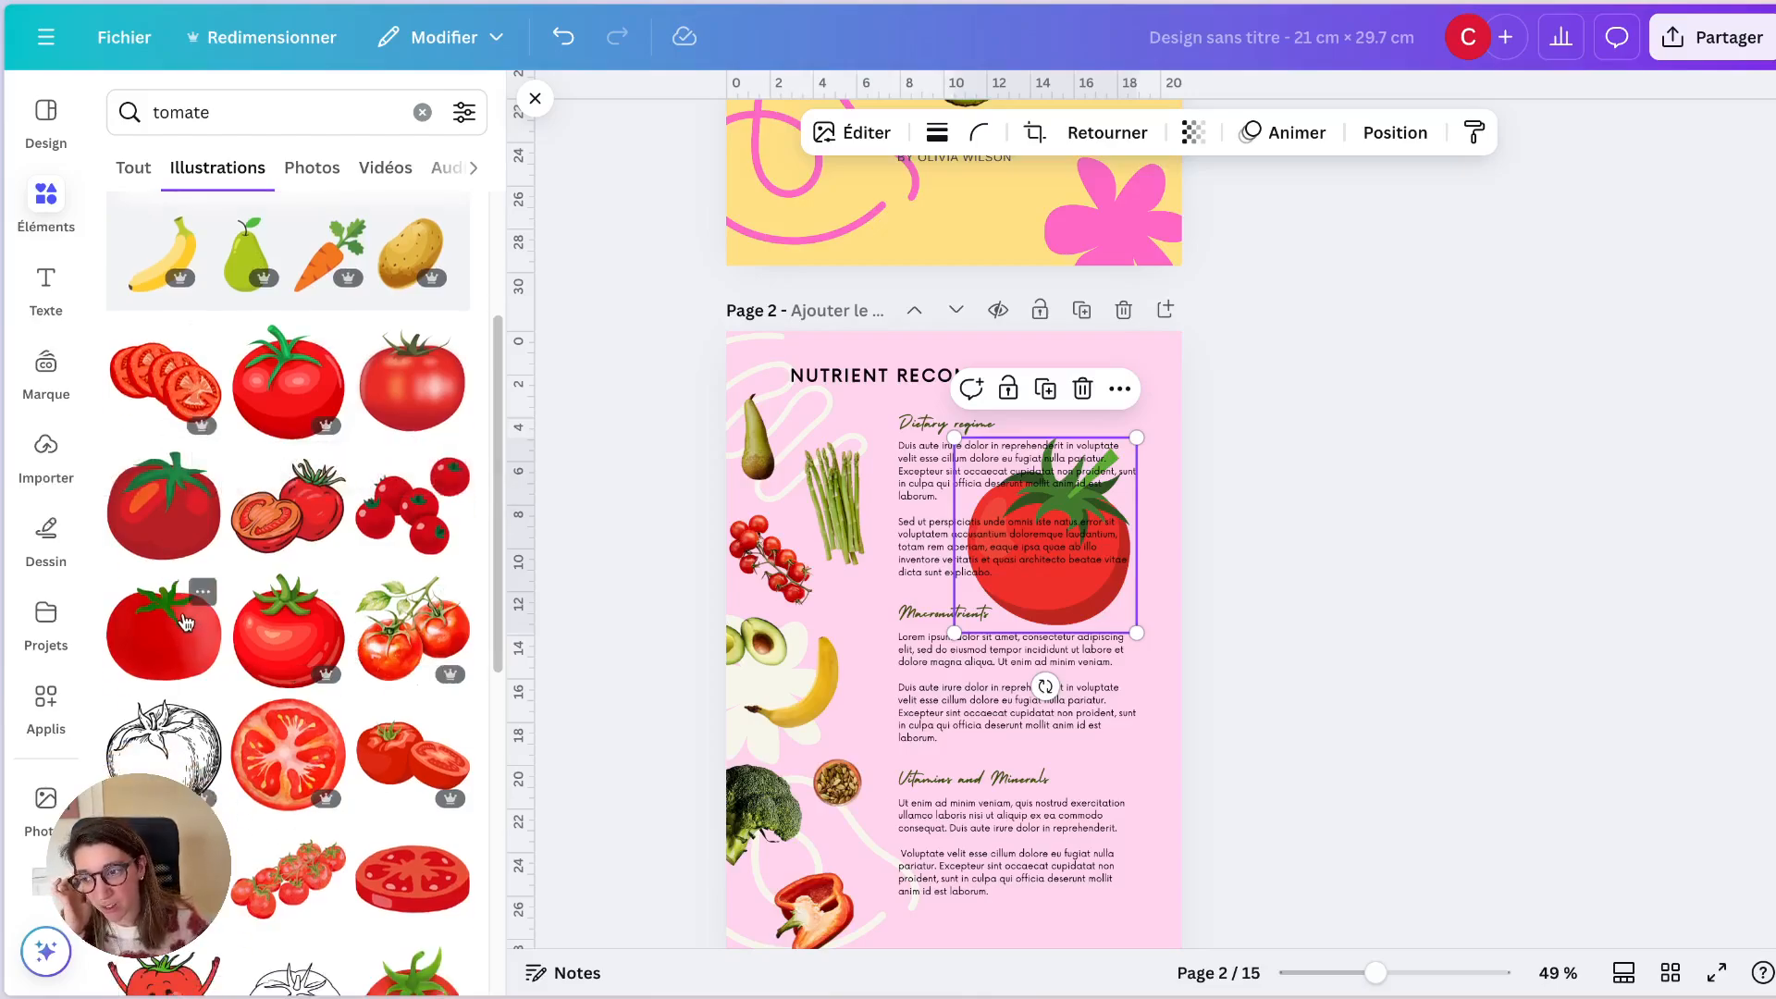
scroll(335, 526, up, 3)
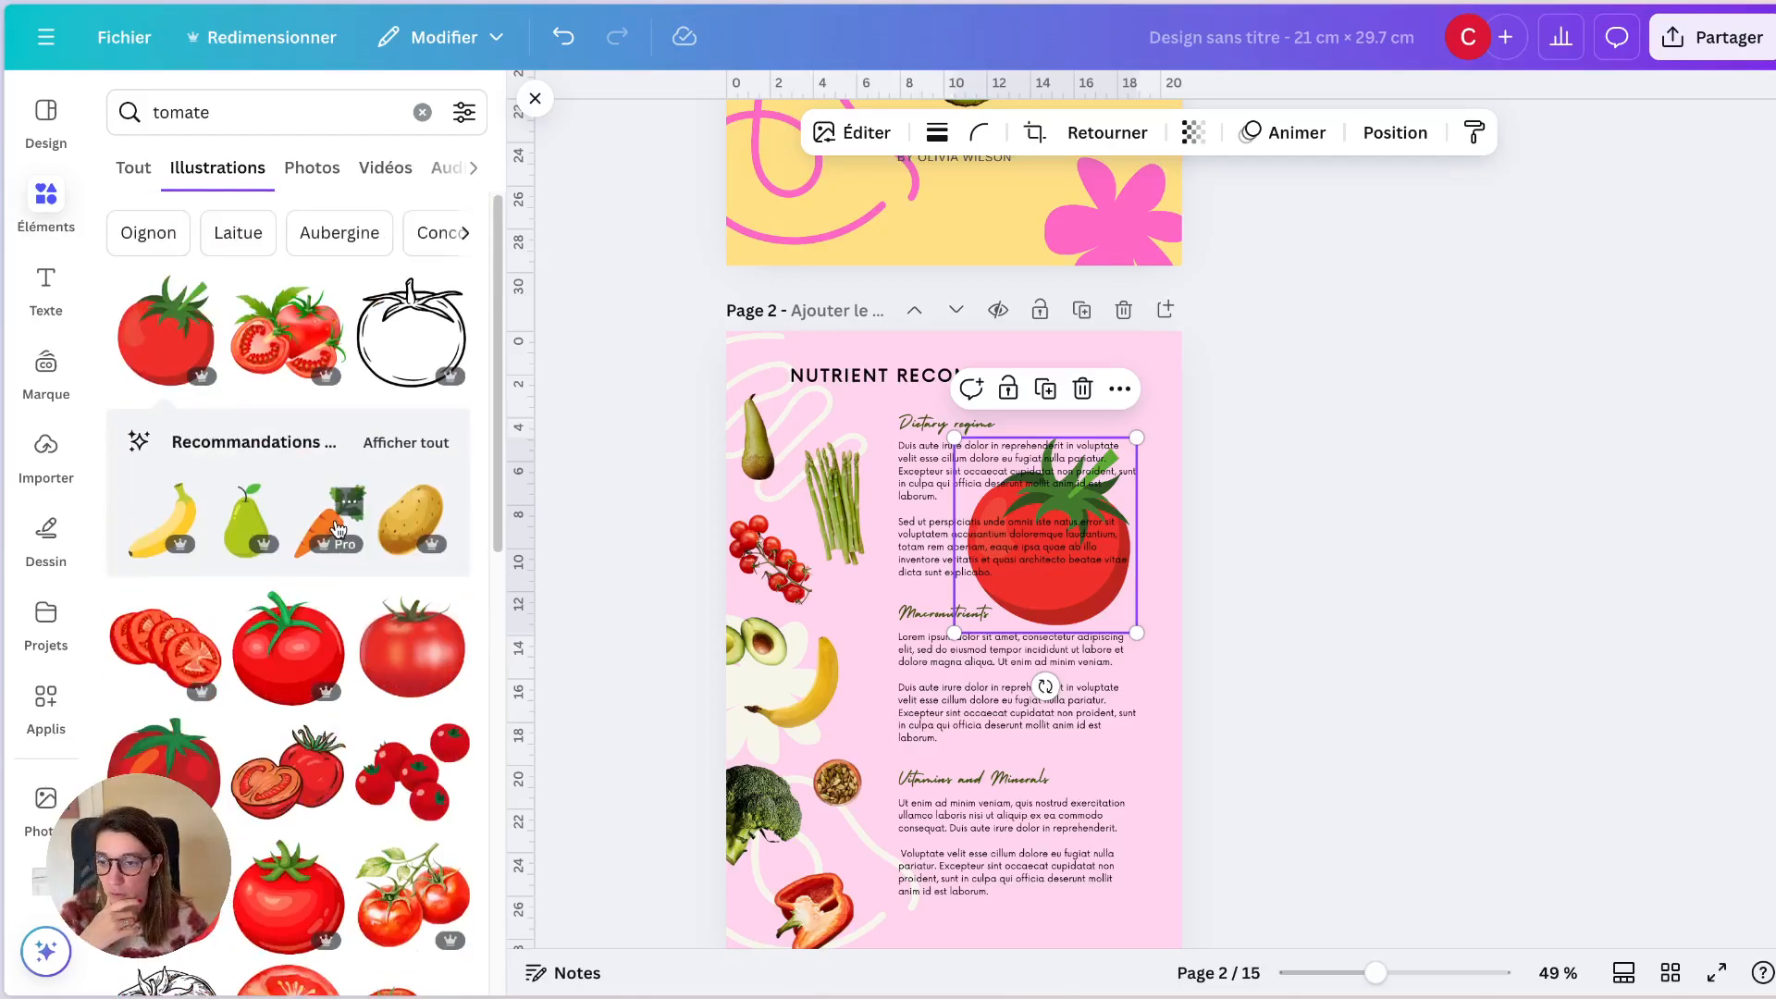
drag(1082, 580, 1077, 536)
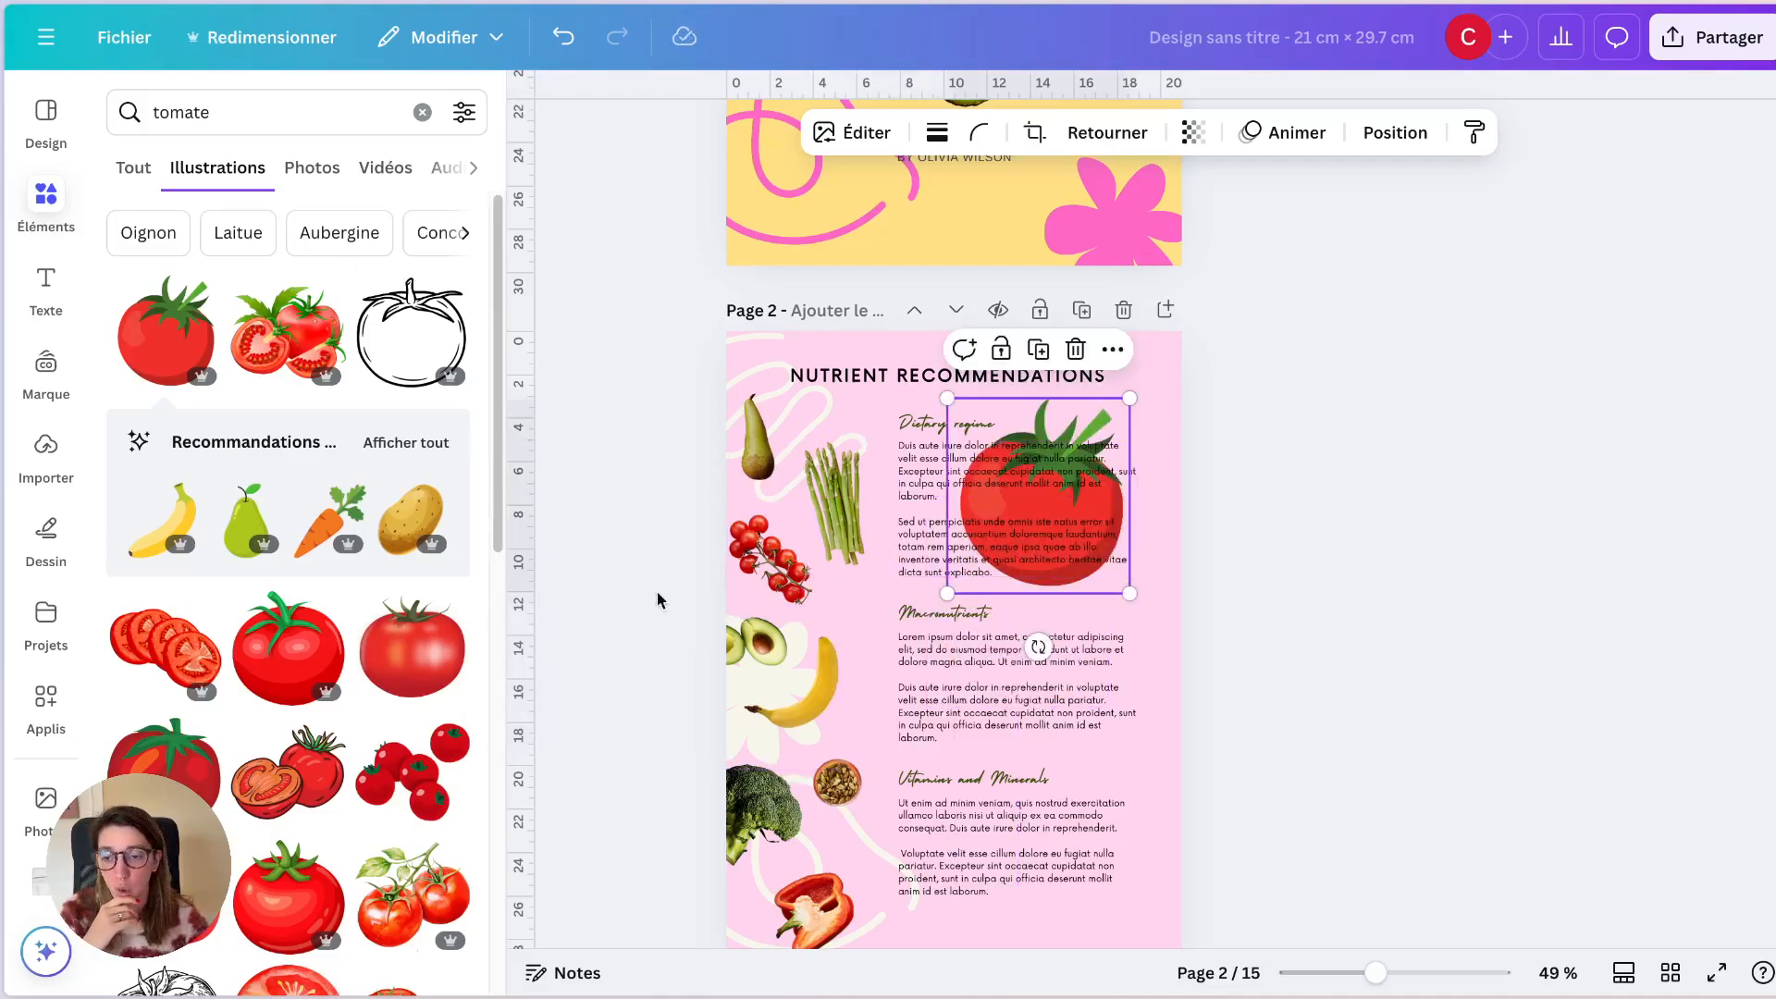
Step: Examine the layouts of the document's pages, including the food choices, recipe, meal plan, plate rule and closing "EAT" pages
scroll(1023, 573, down, 9)
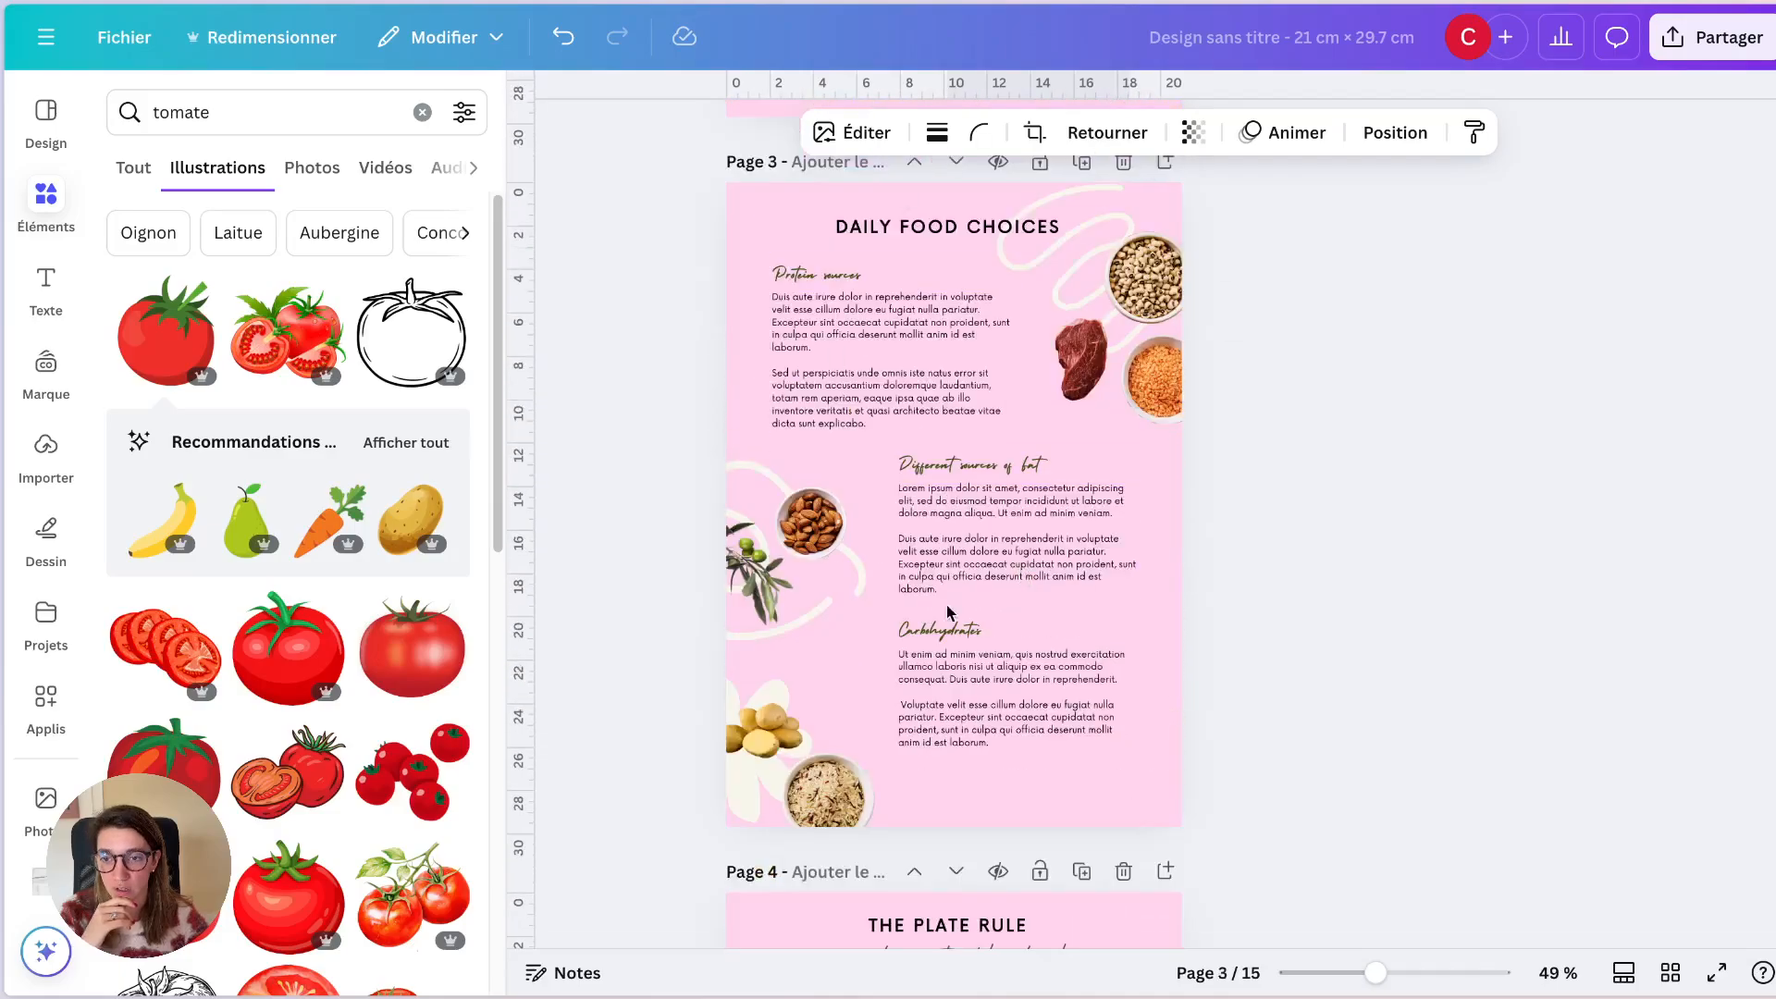
scroll(952, 611, up, 15)
scroll(949, 602, down, 20)
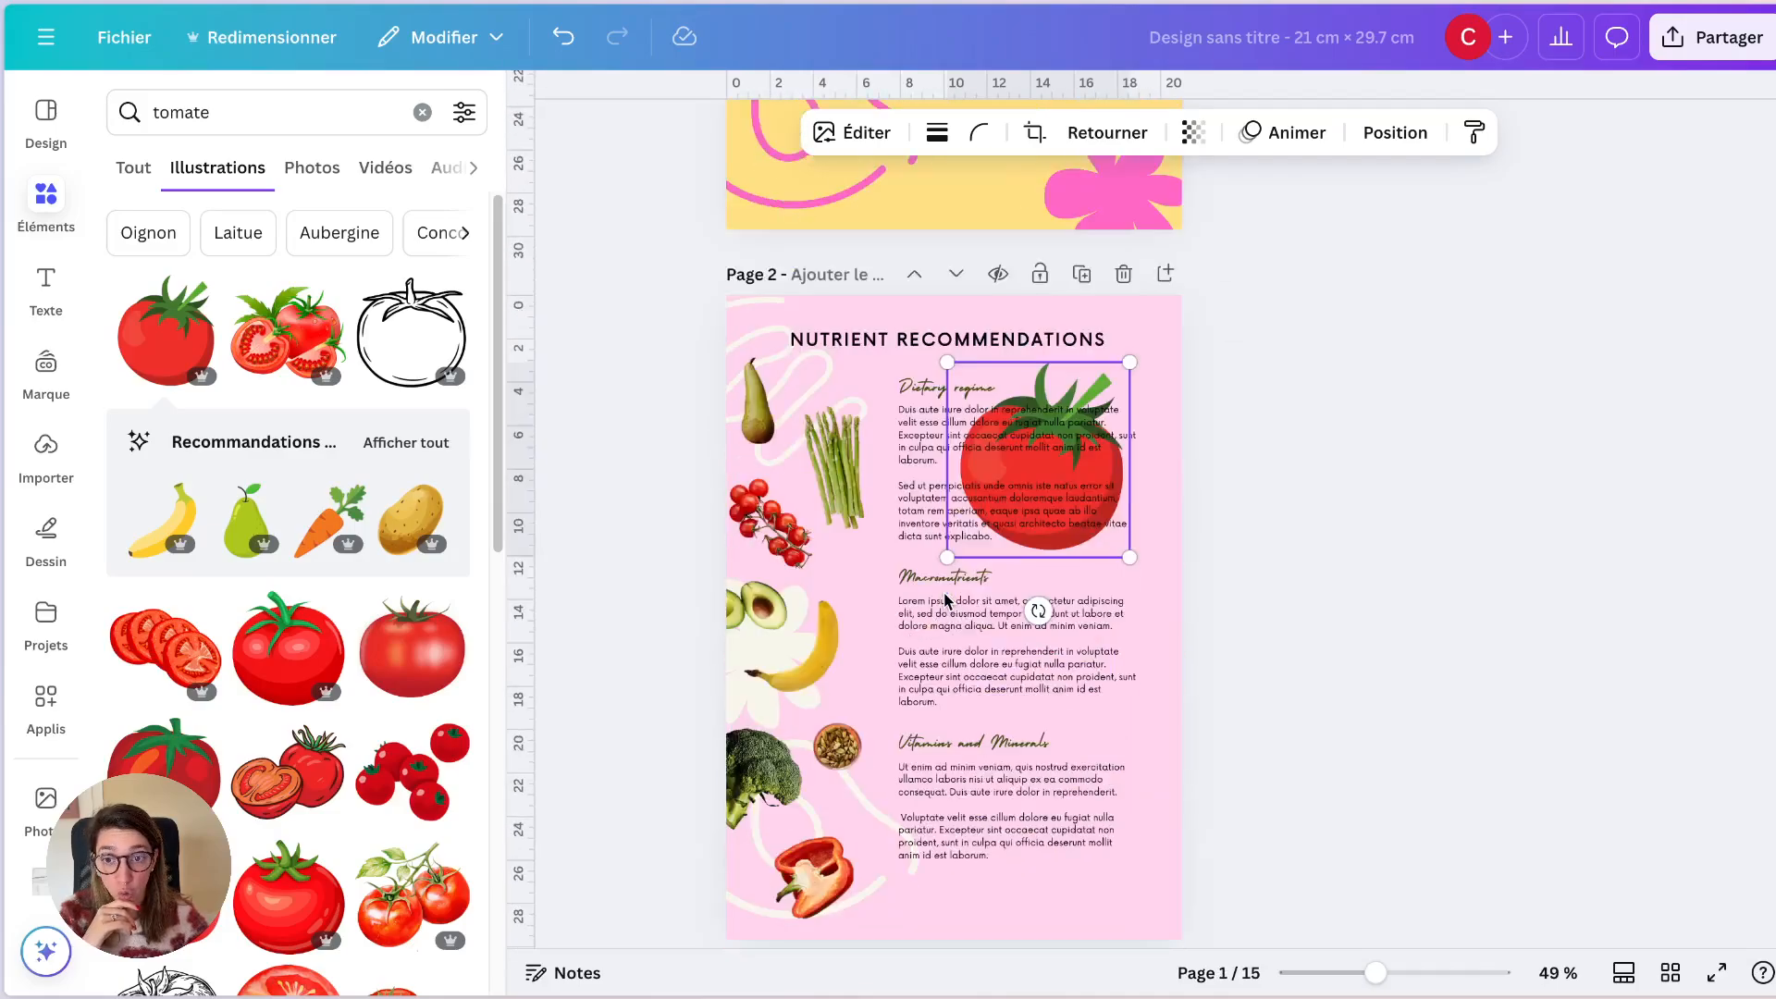
scroll(904, 583, down, 20)
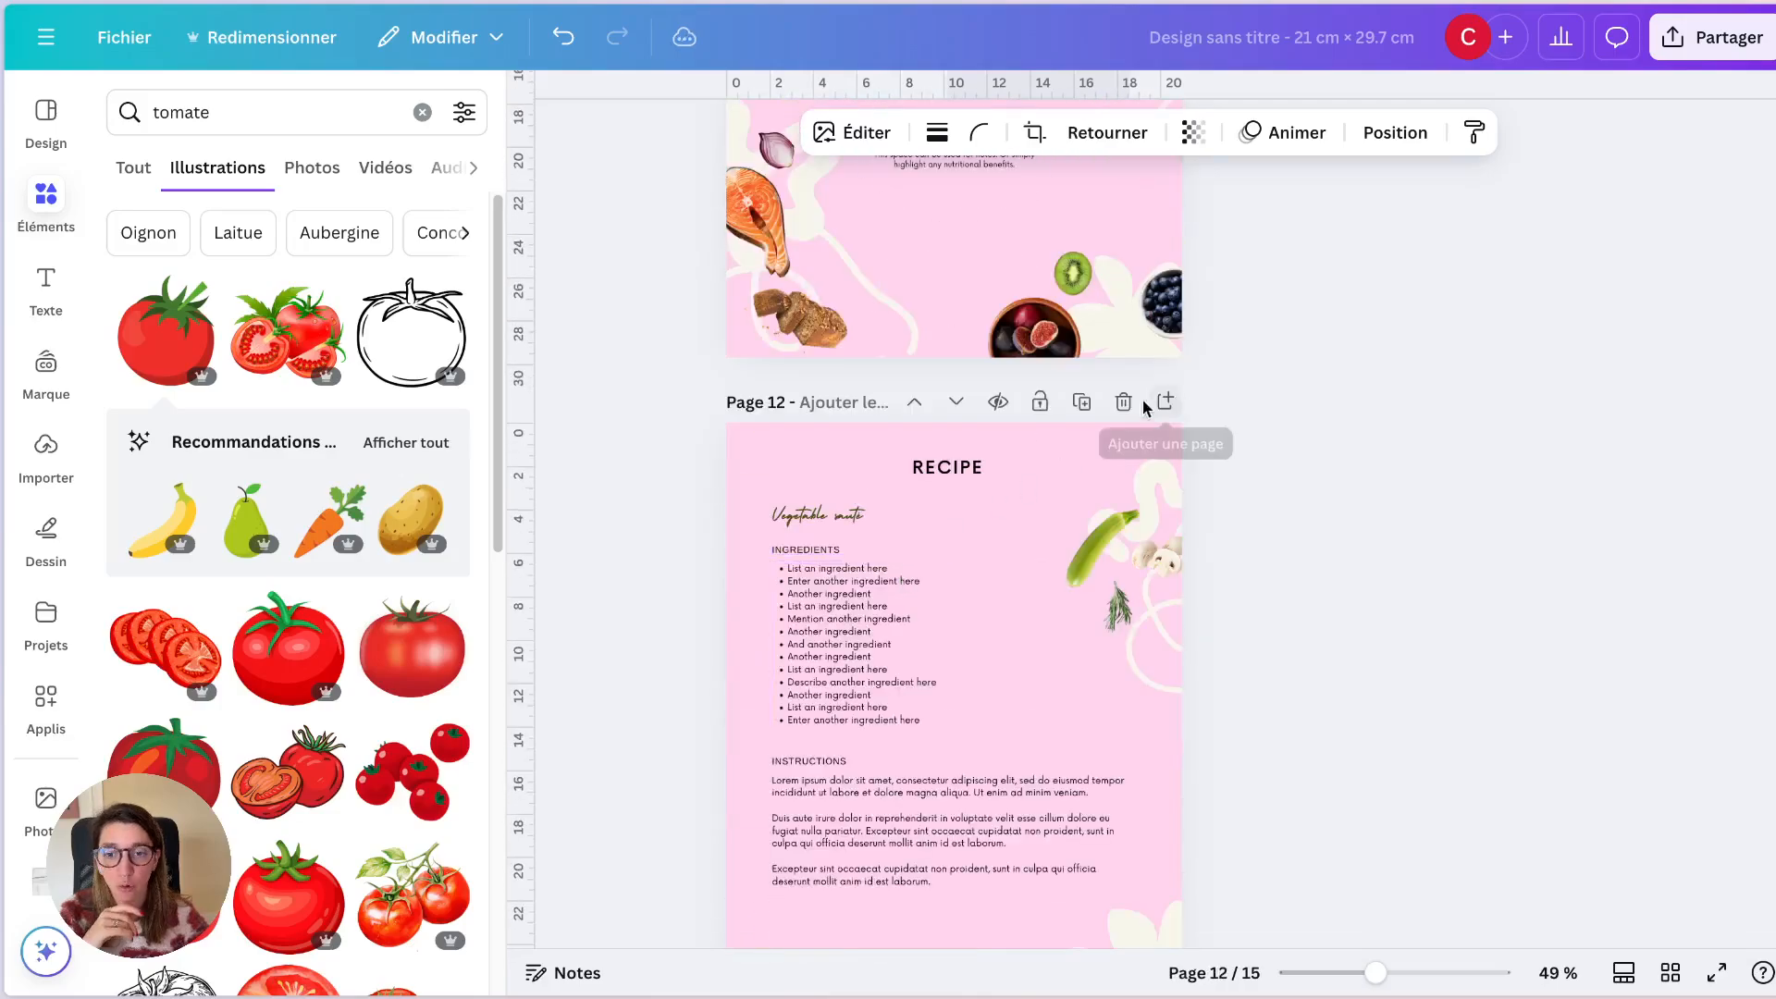
click(1009, 408)
click(999, 403)
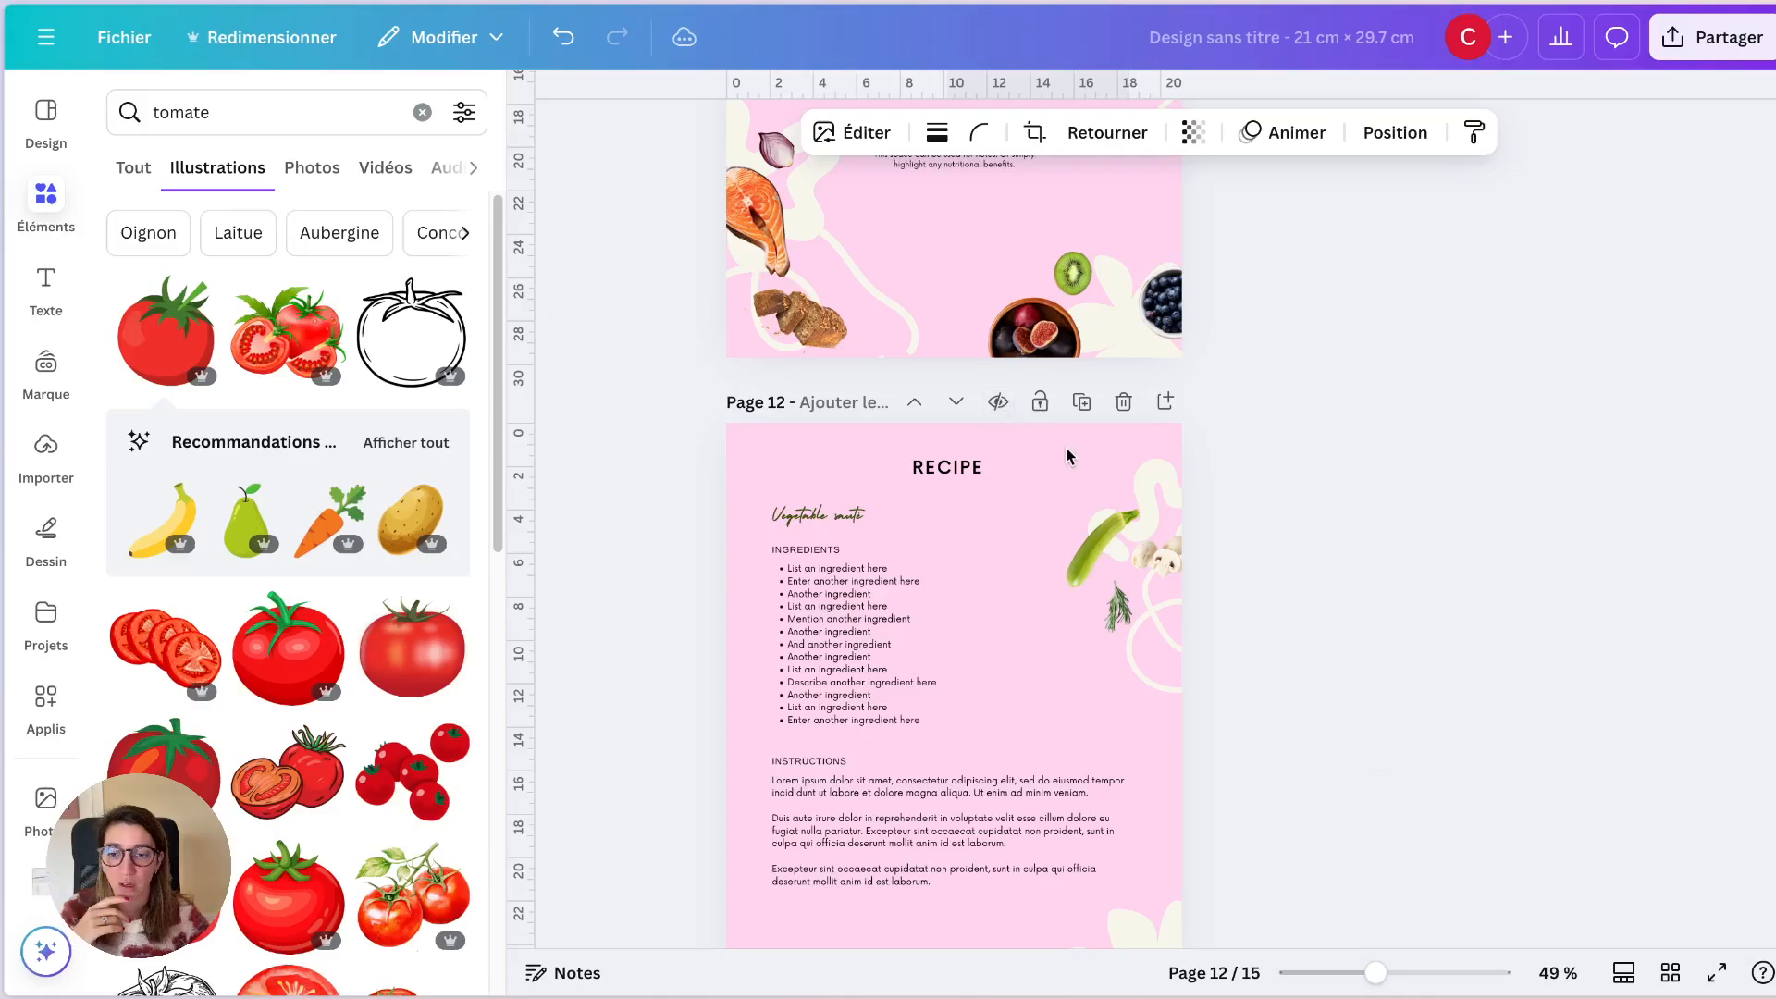
scroll(1067, 456, down, 20)
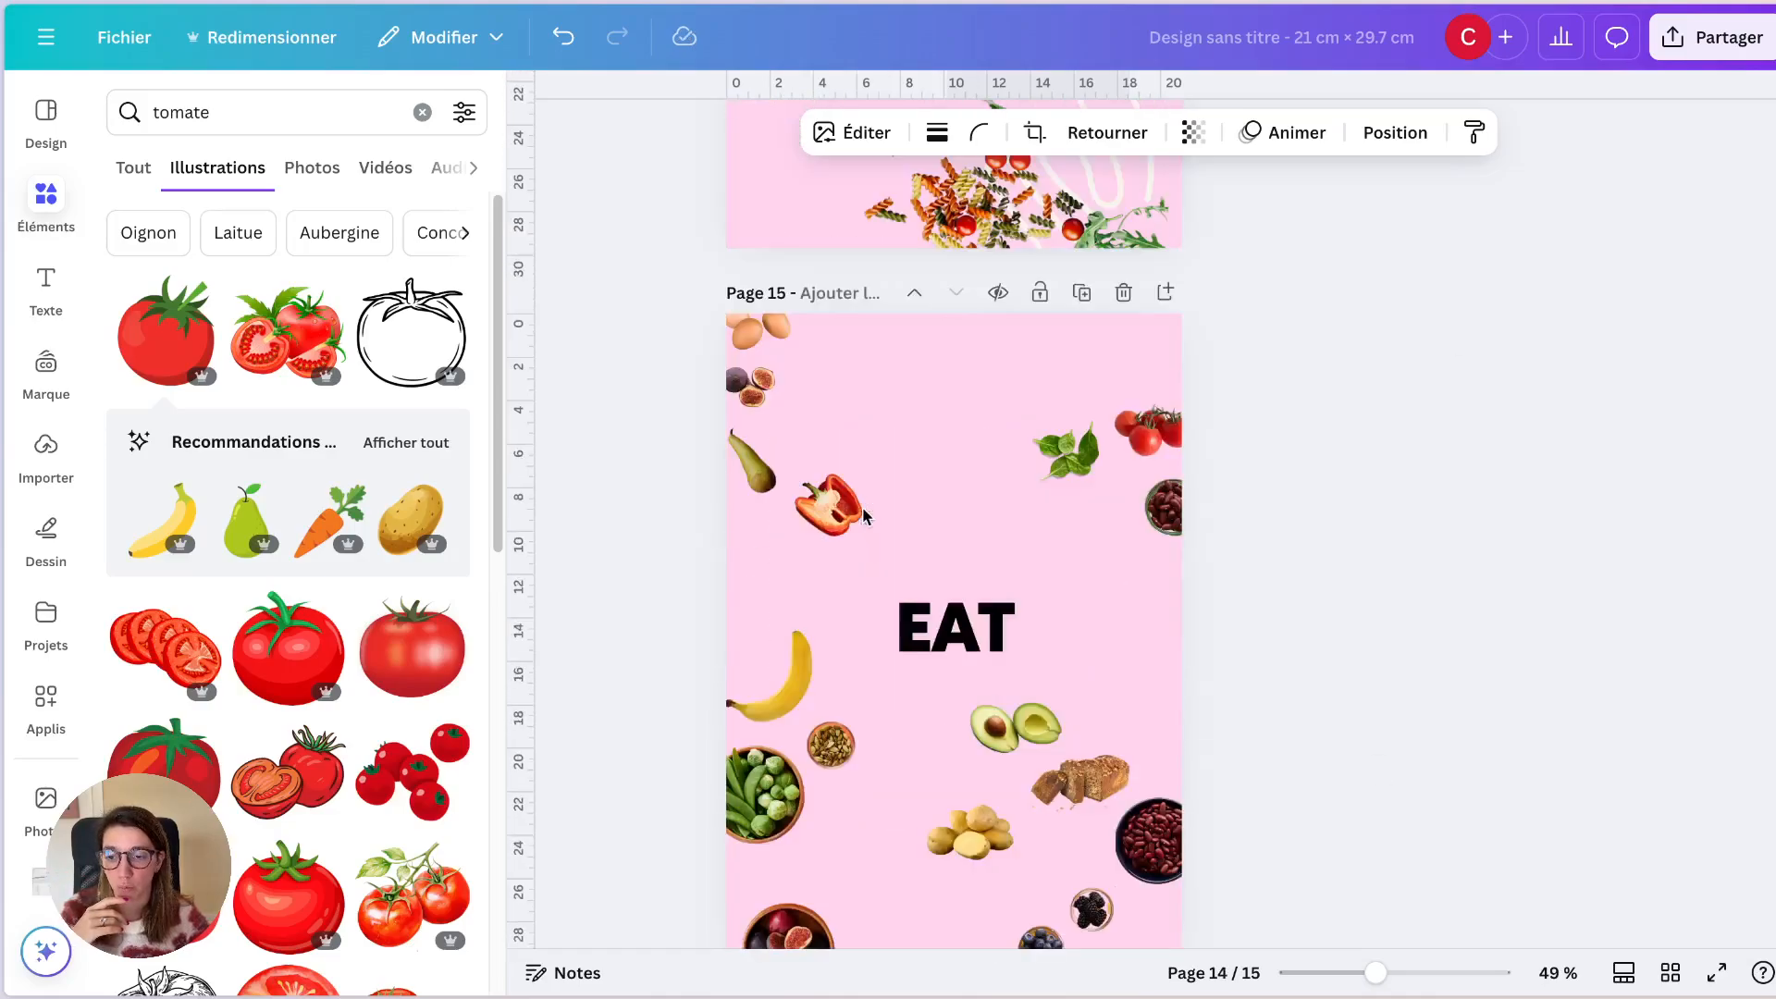
scroll(1058, 519, up, 15)
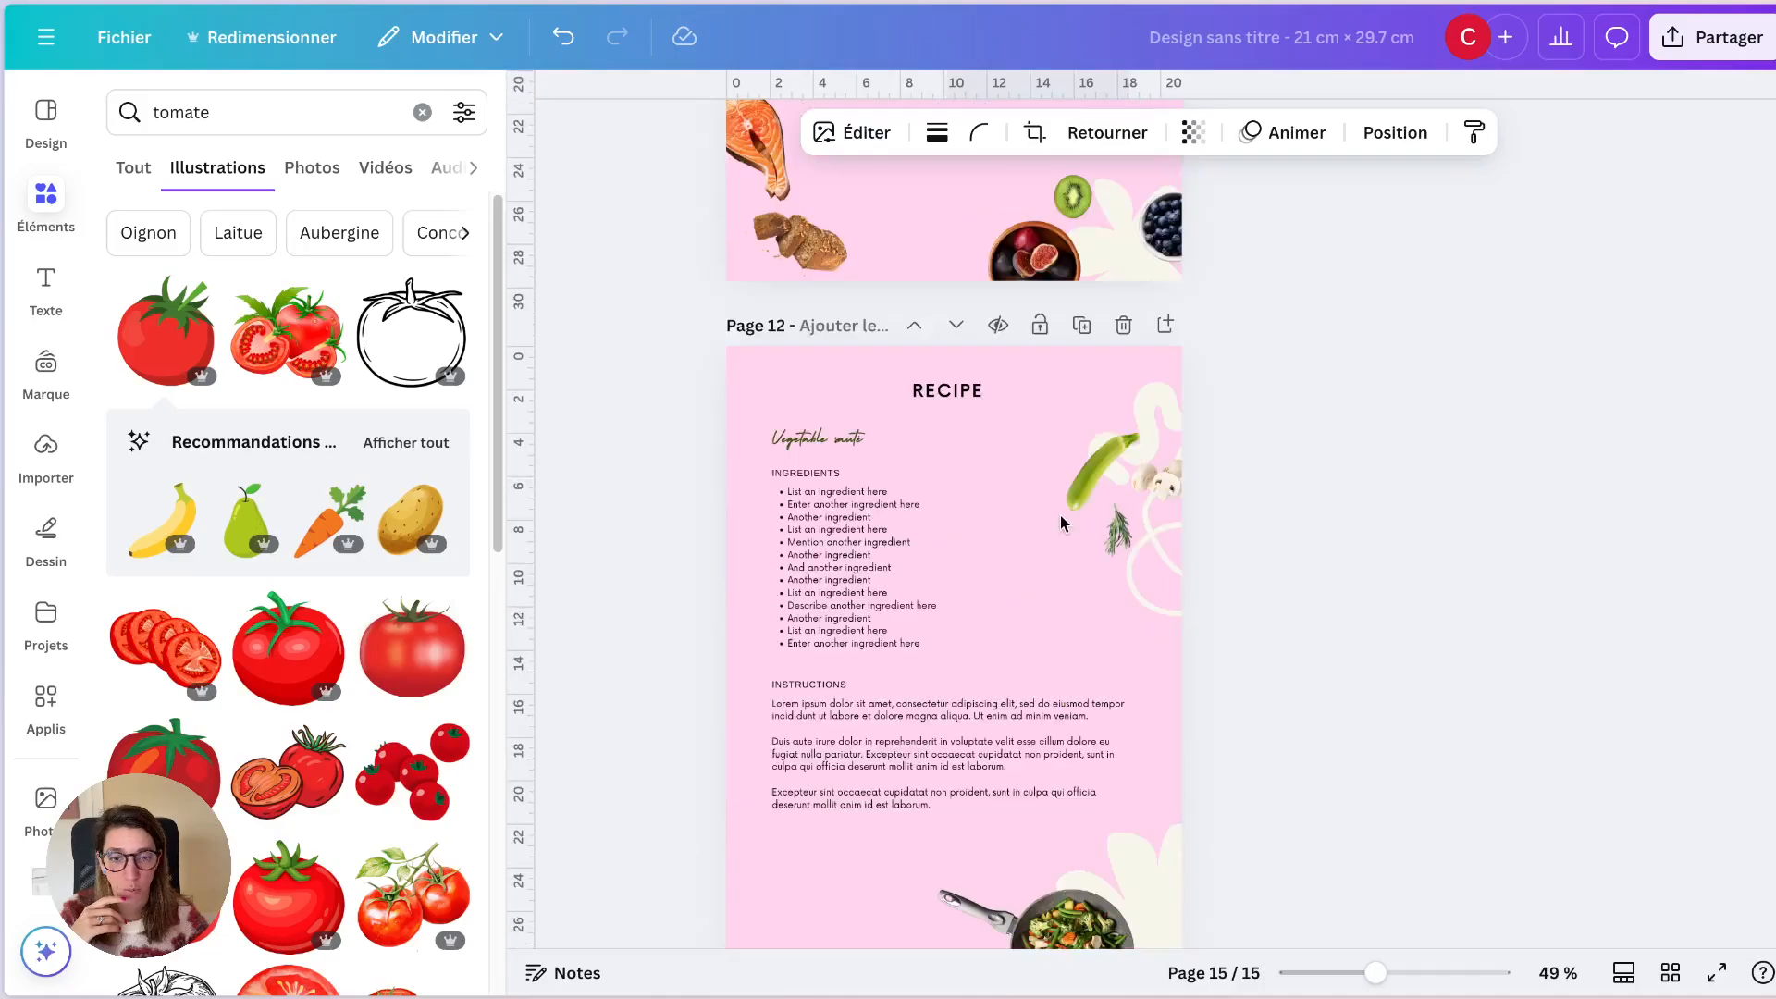
scroll(1061, 514, up, 20)
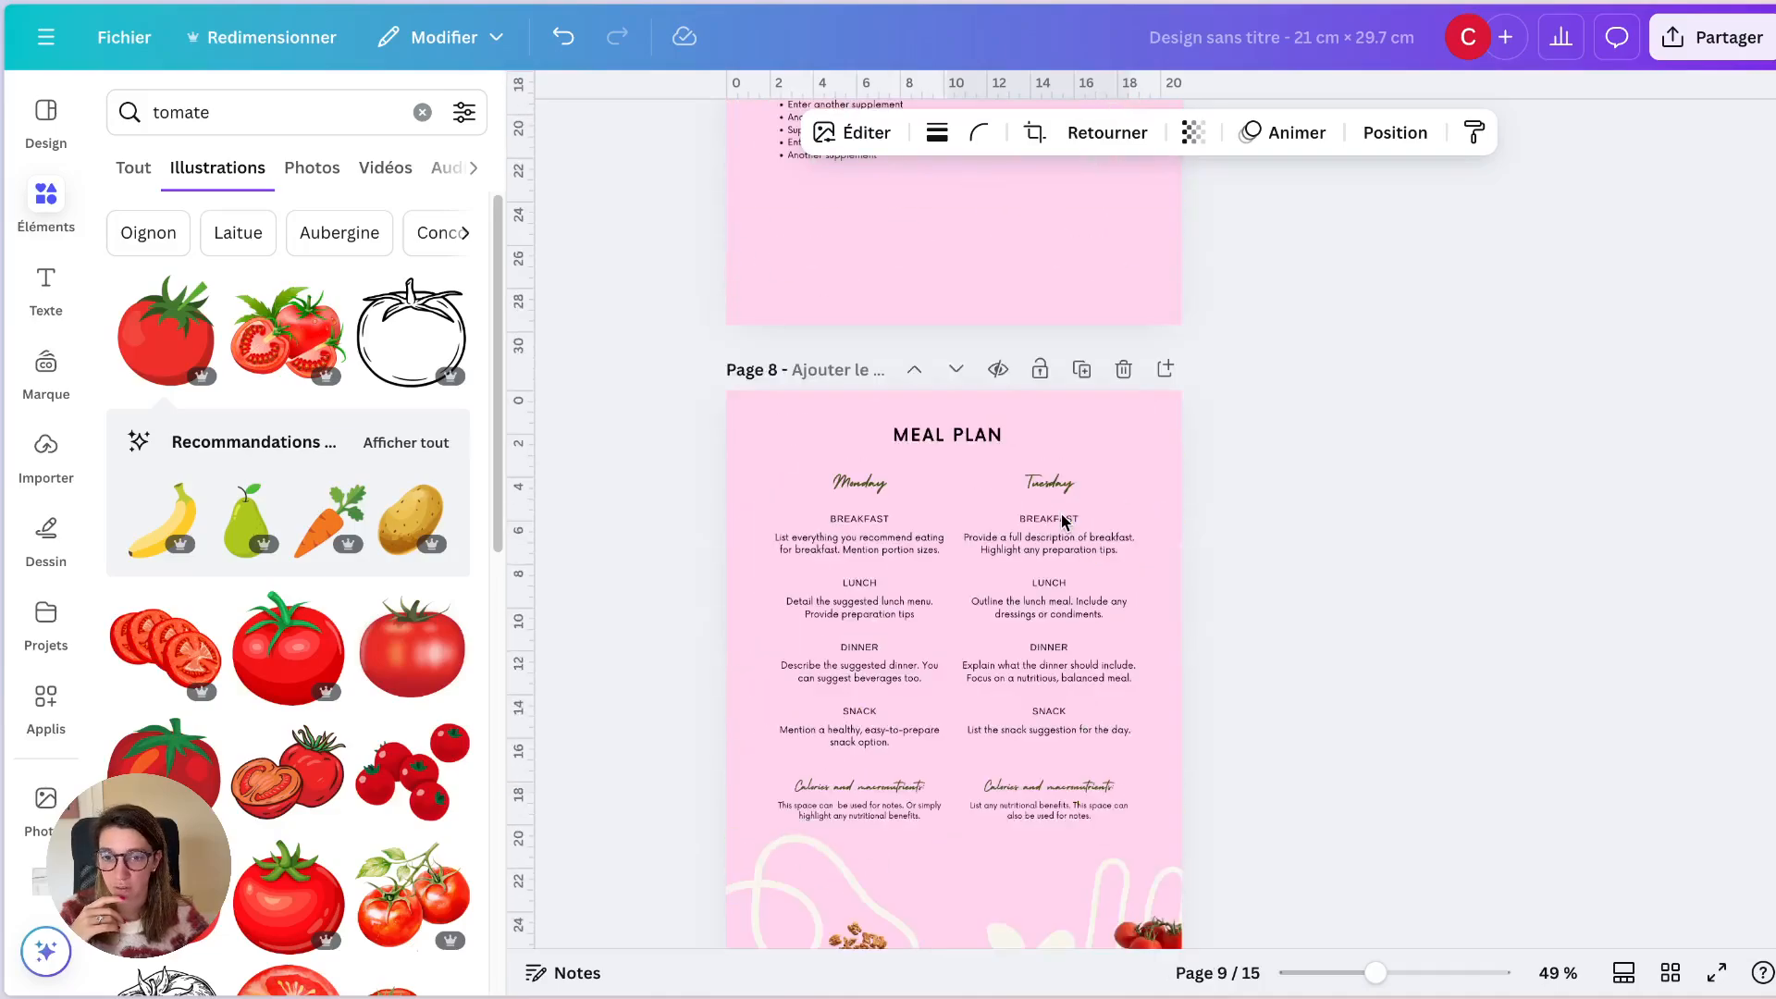
scroll(1062, 518, up, 12)
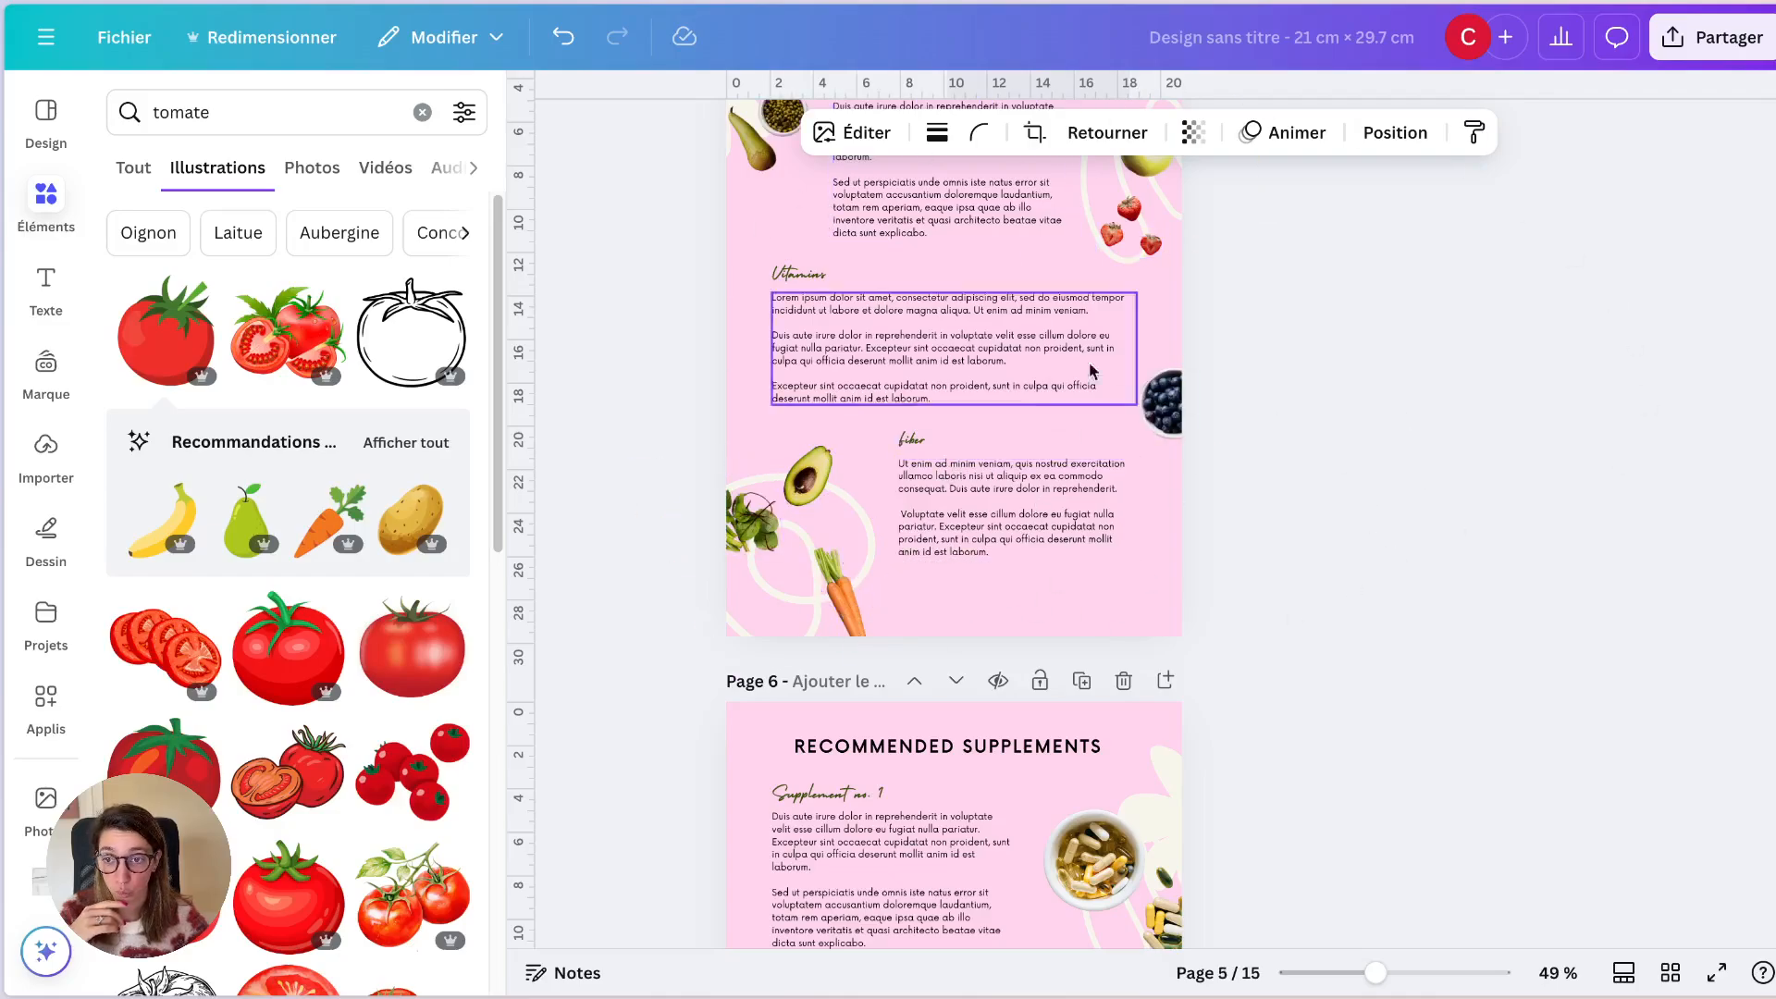
scroll(1060, 548, up, 10)
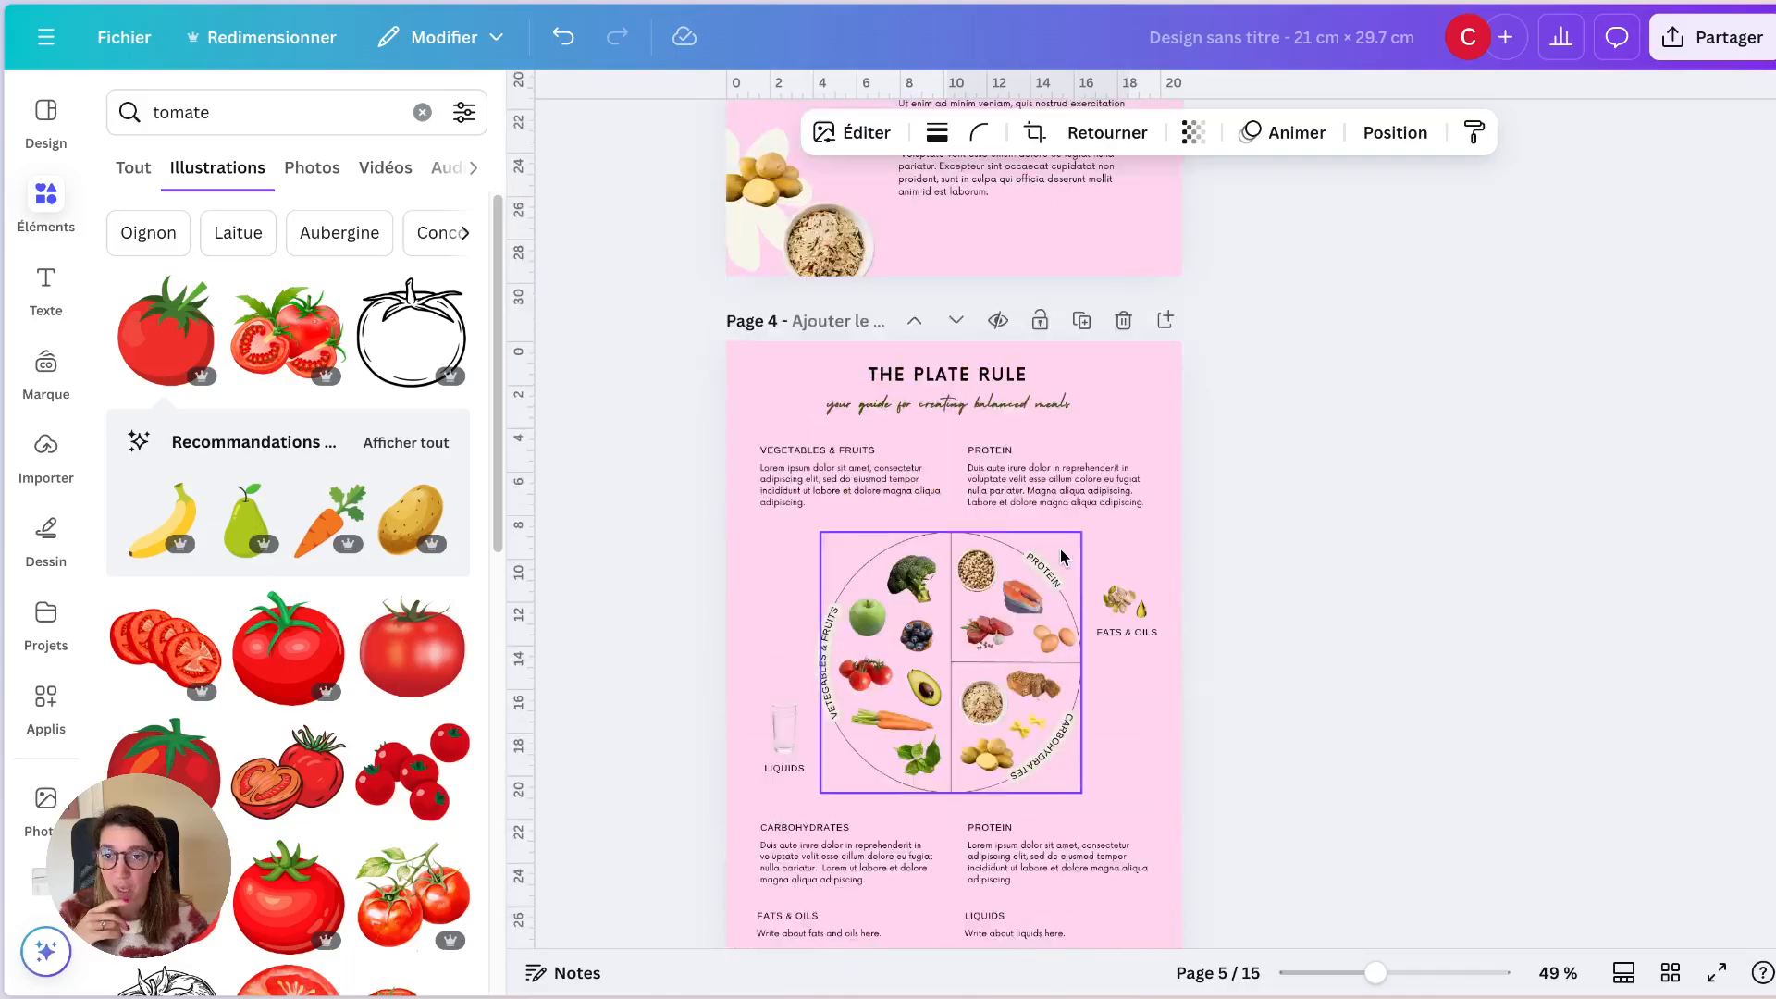
scroll(1060, 555, up, 3)
scroll(1060, 553, down, 4)
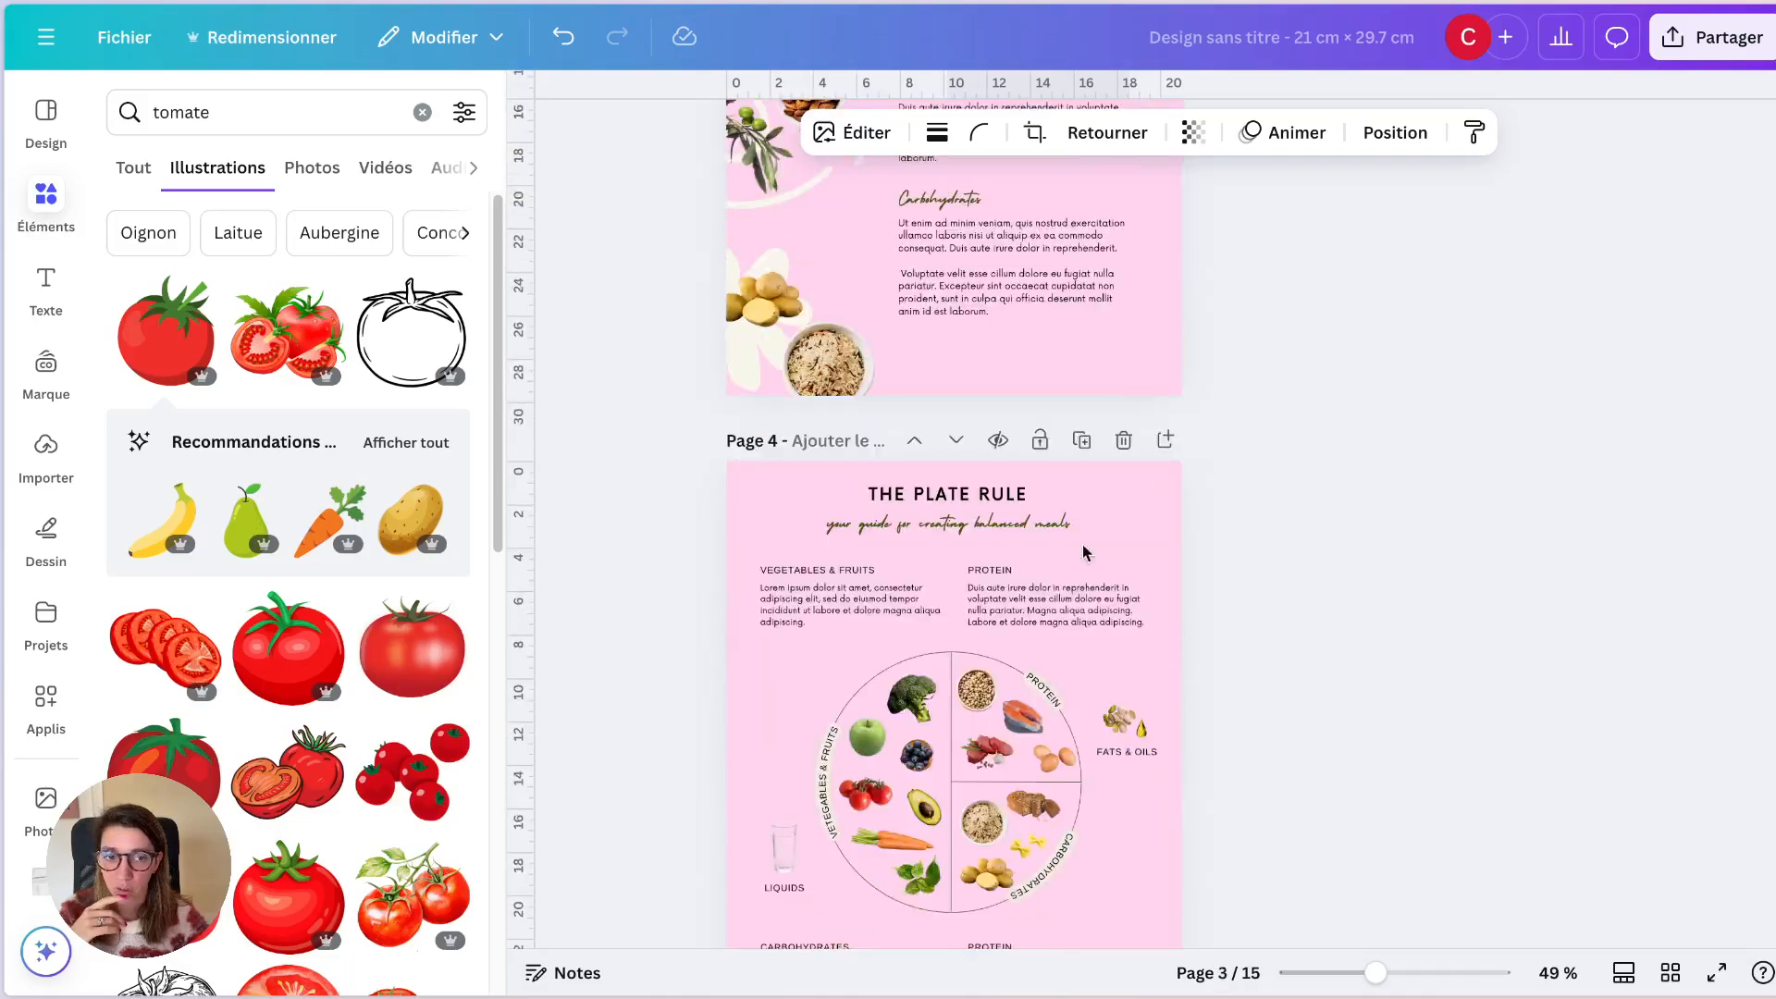
key(End)
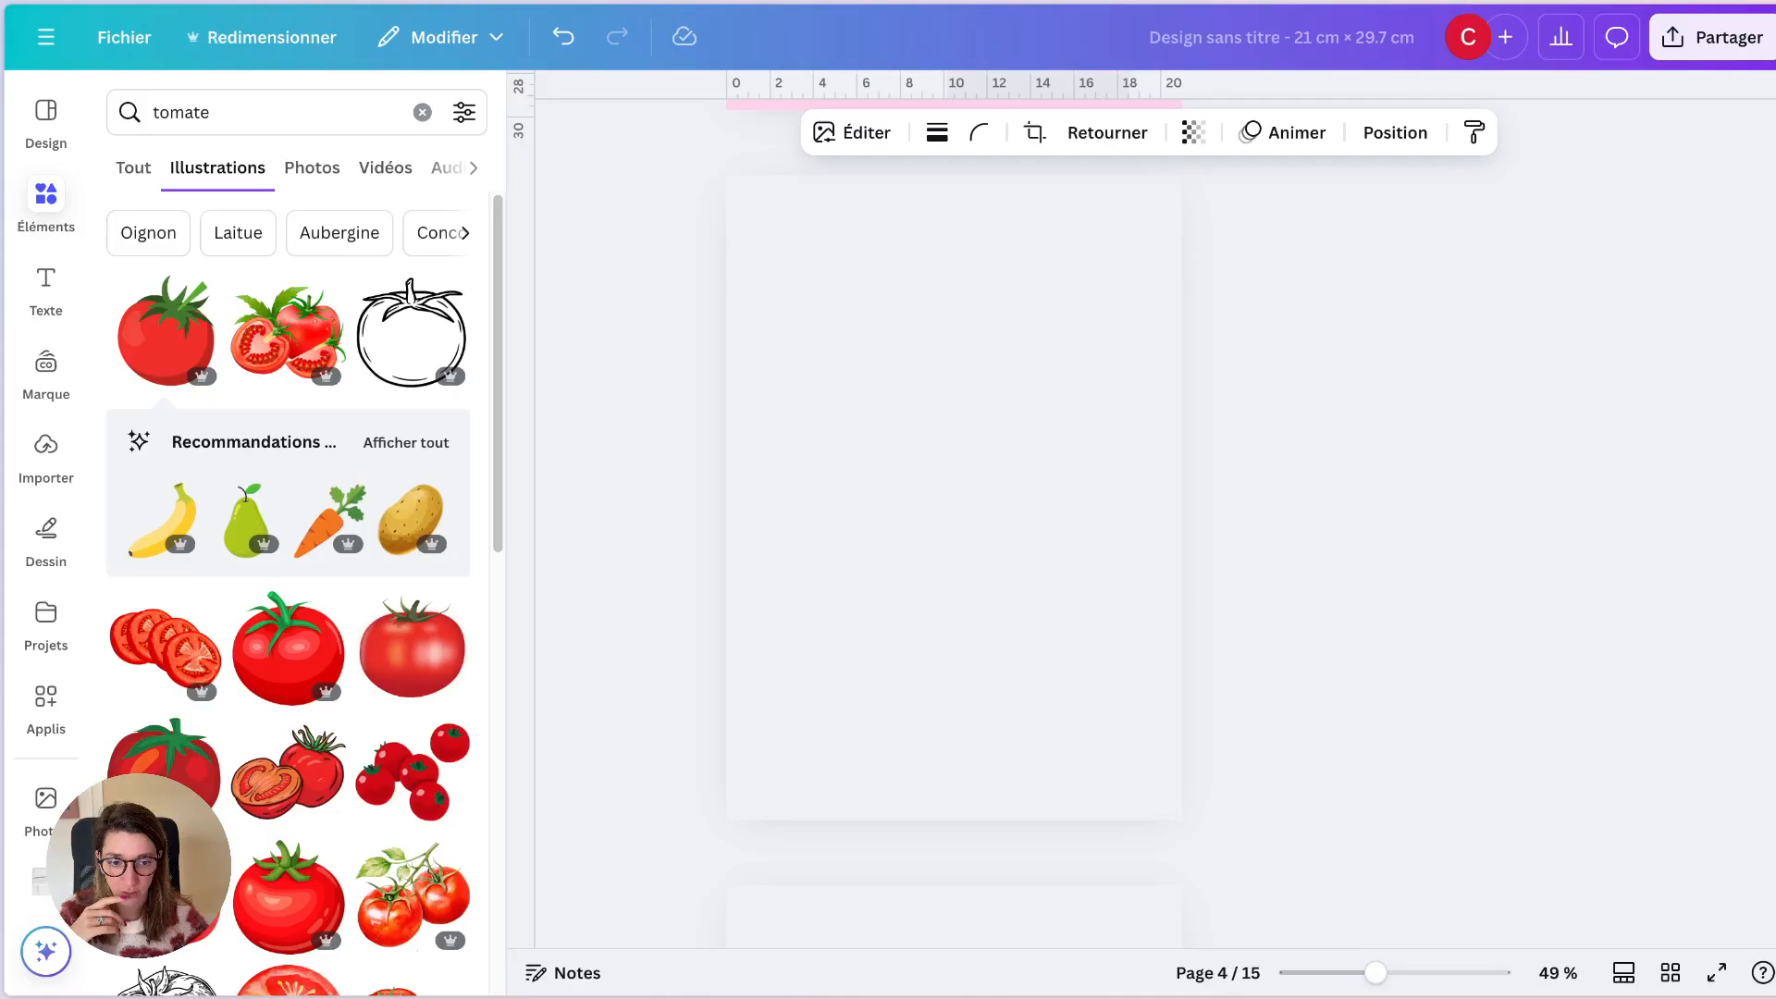
Step: Search the illustrations for "instagram" and add the round purple-to-orange profile icon to the "Creating Lasting Habits" page
scroll(1193, 559, up, 2)
scroll(1192, 559, up, 7)
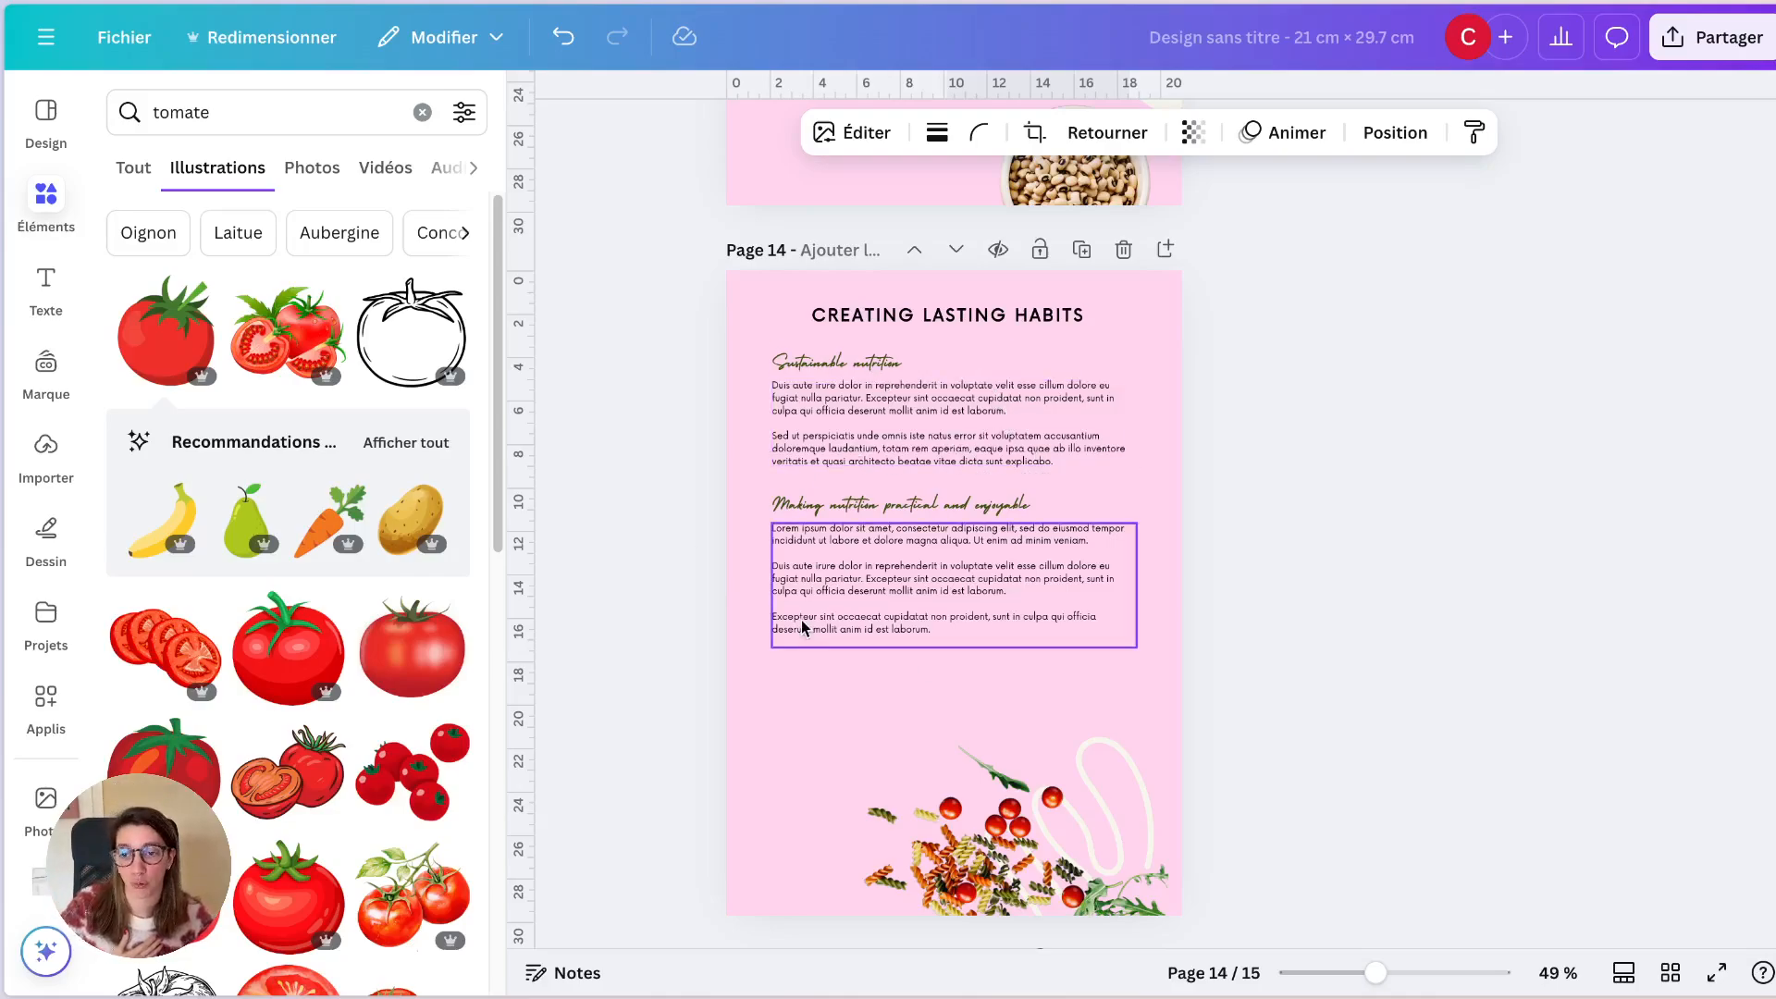
double_click(157, 121)
text(instagram)
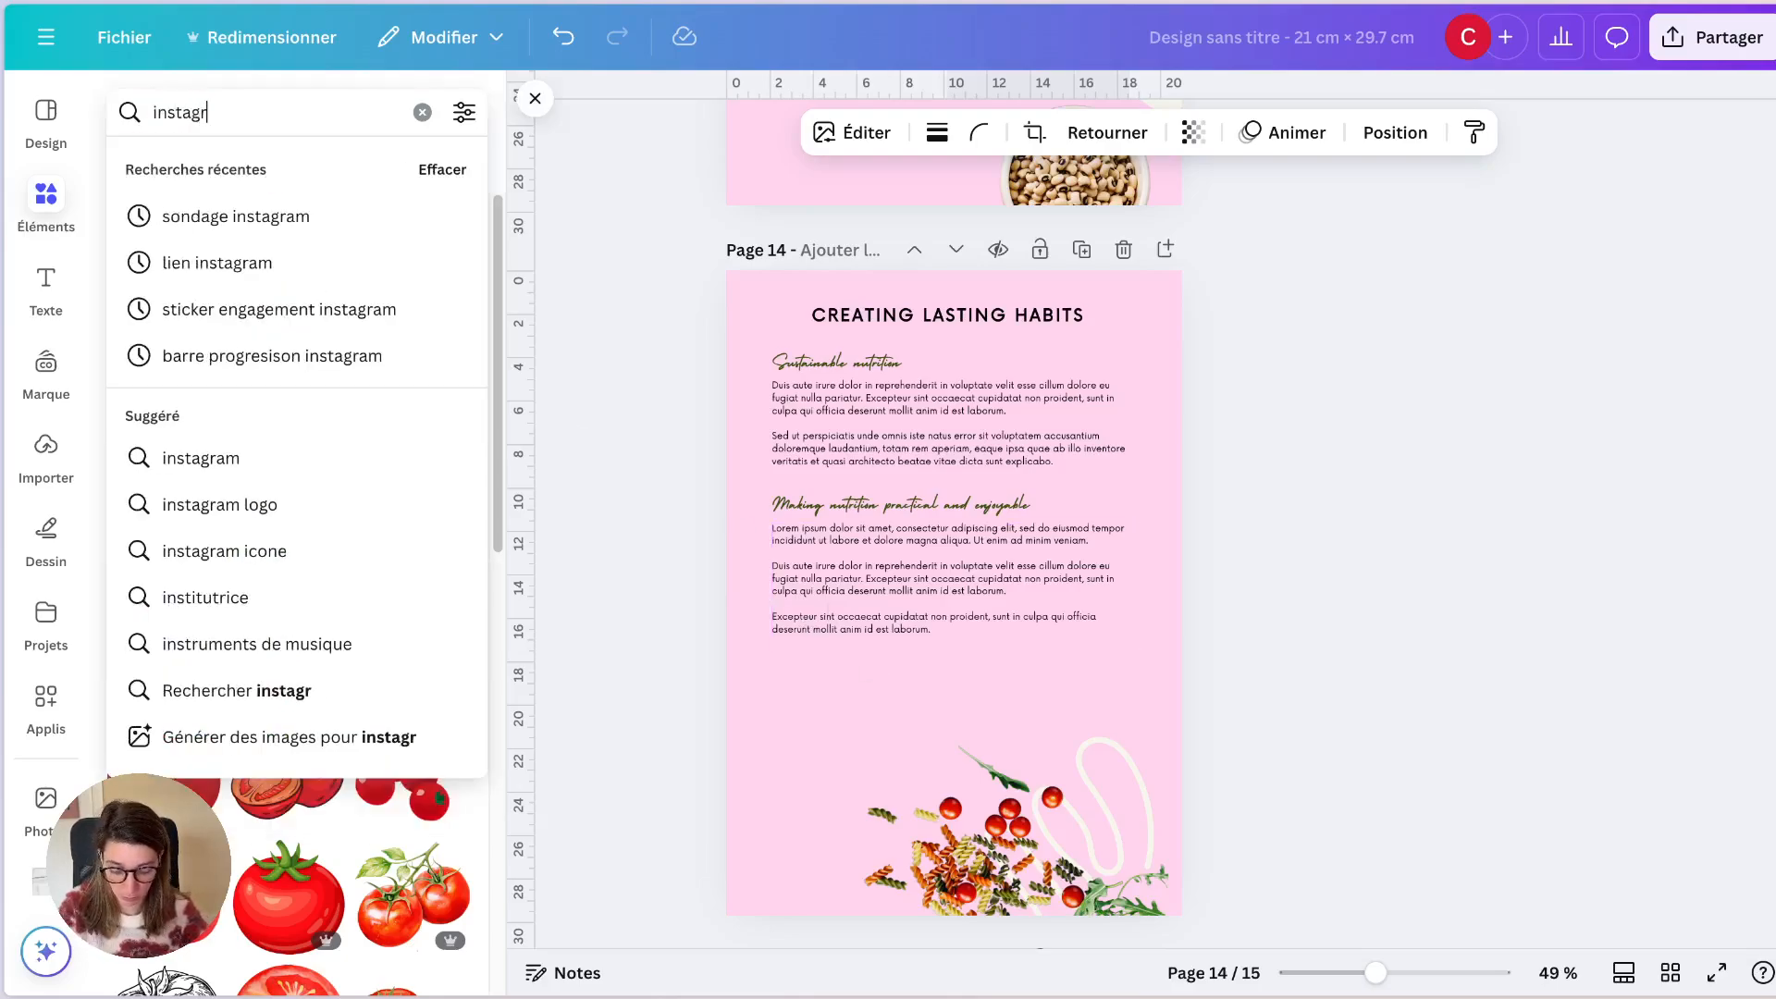
key(Return)
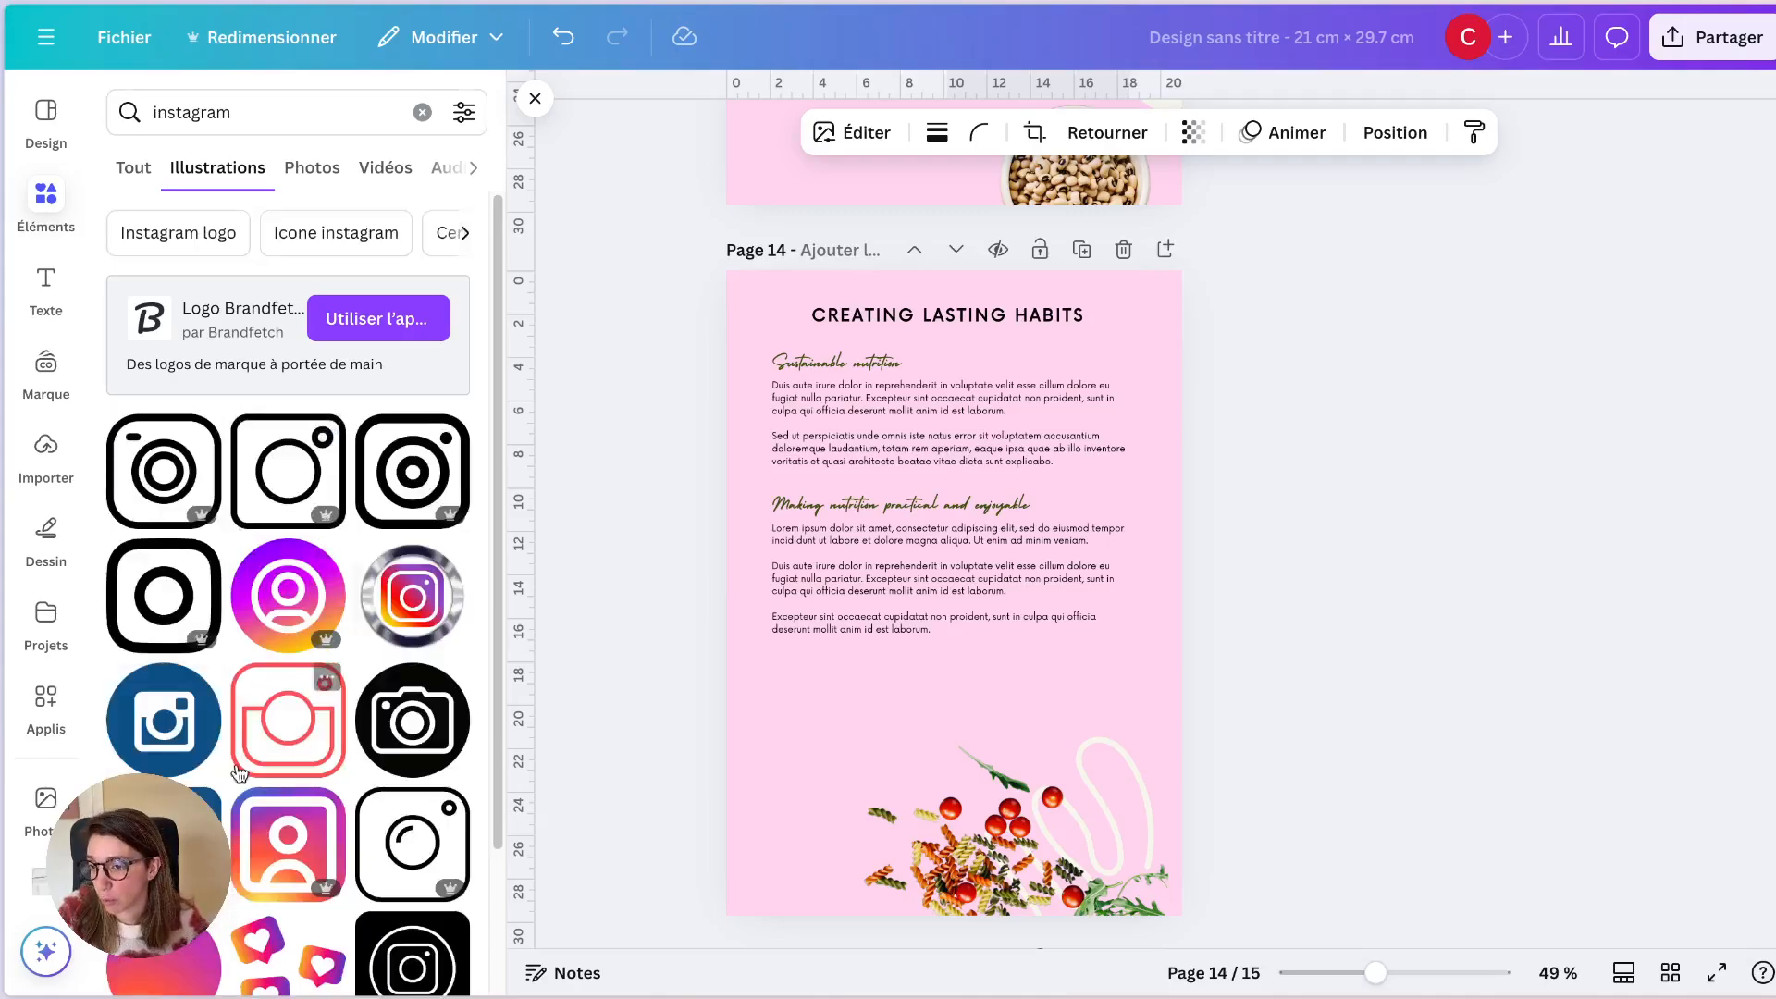
scroll(259, 698, down, 1)
click(288, 553)
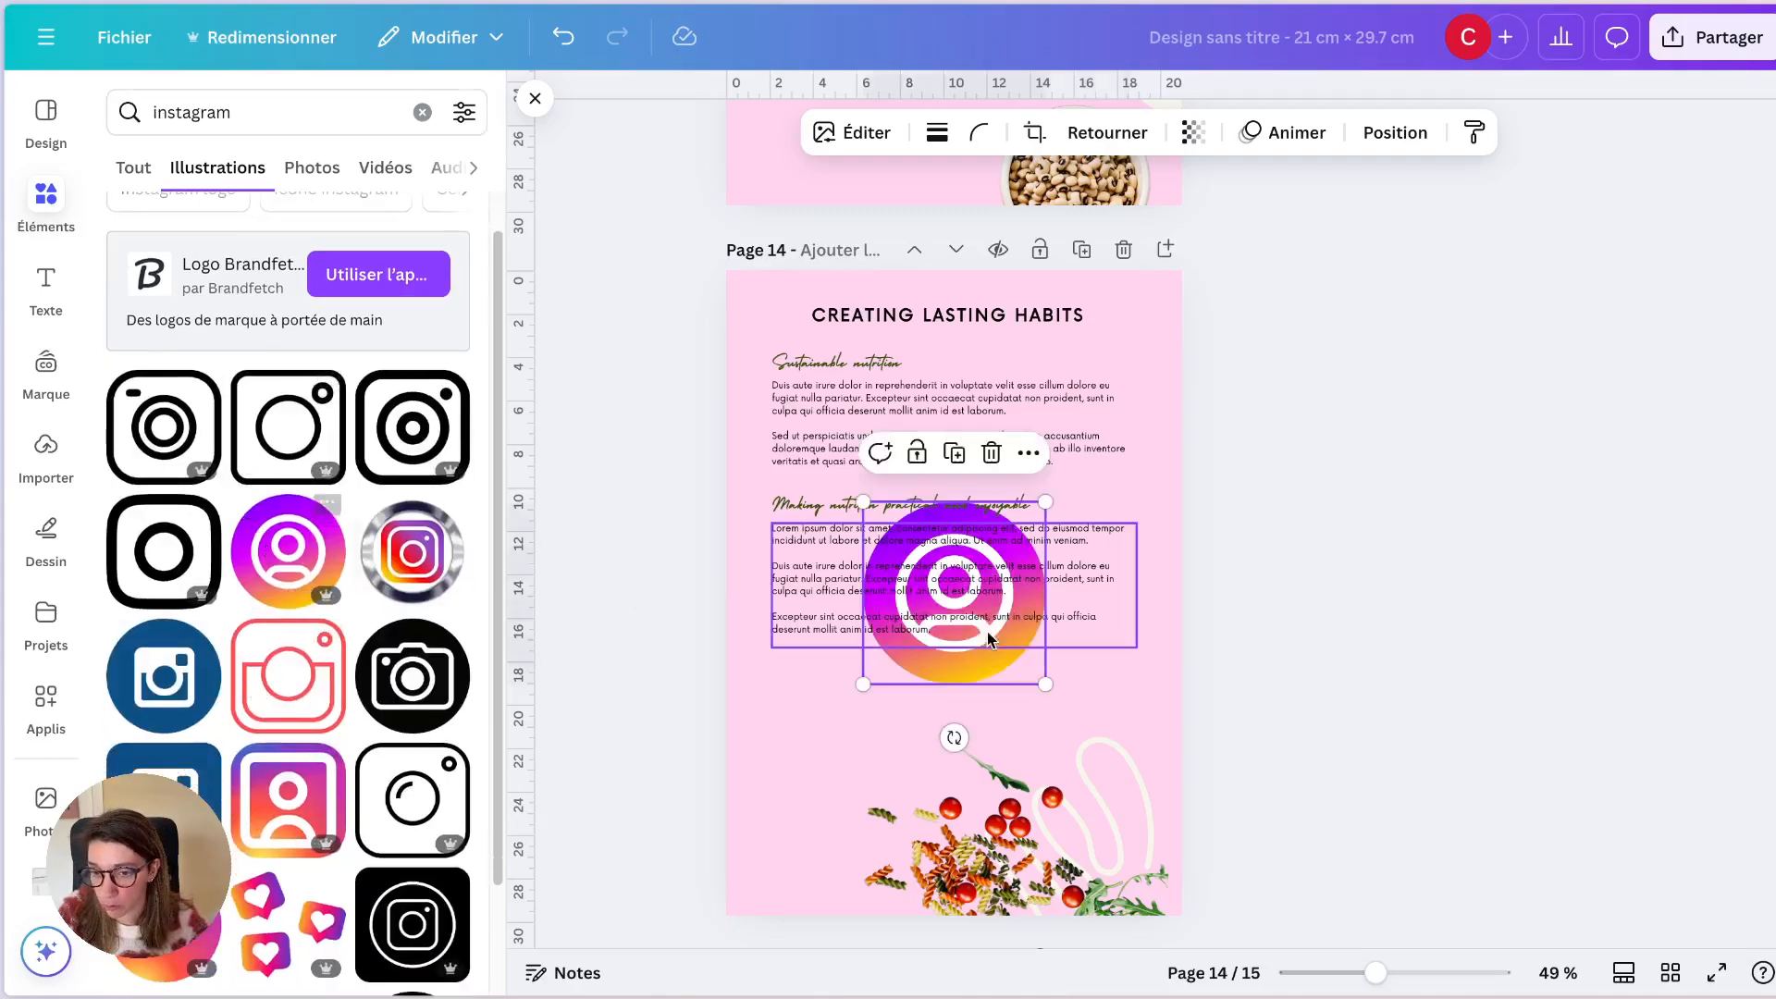
Step: Shrink the Instagram icon and place it below the last paragraph, aligned with the text's left edge
drag(952, 661, 817, 791)
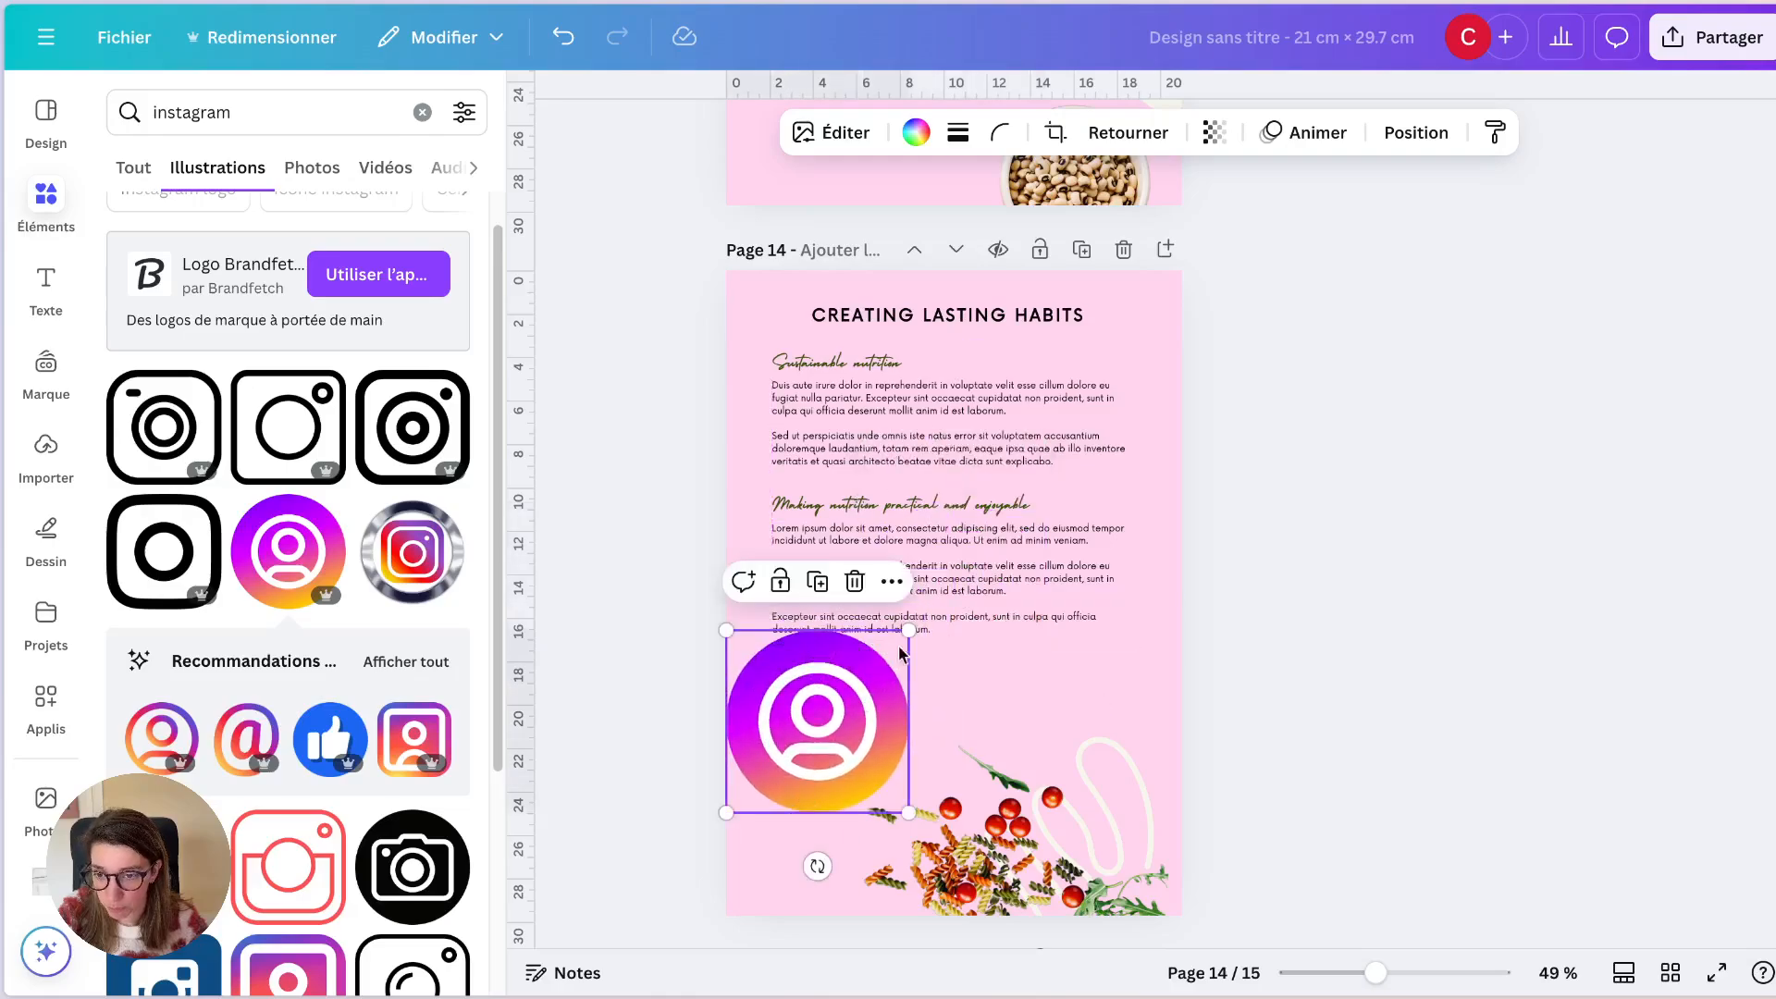
drag(913, 633, 852, 687)
drag(818, 754, 862, 725)
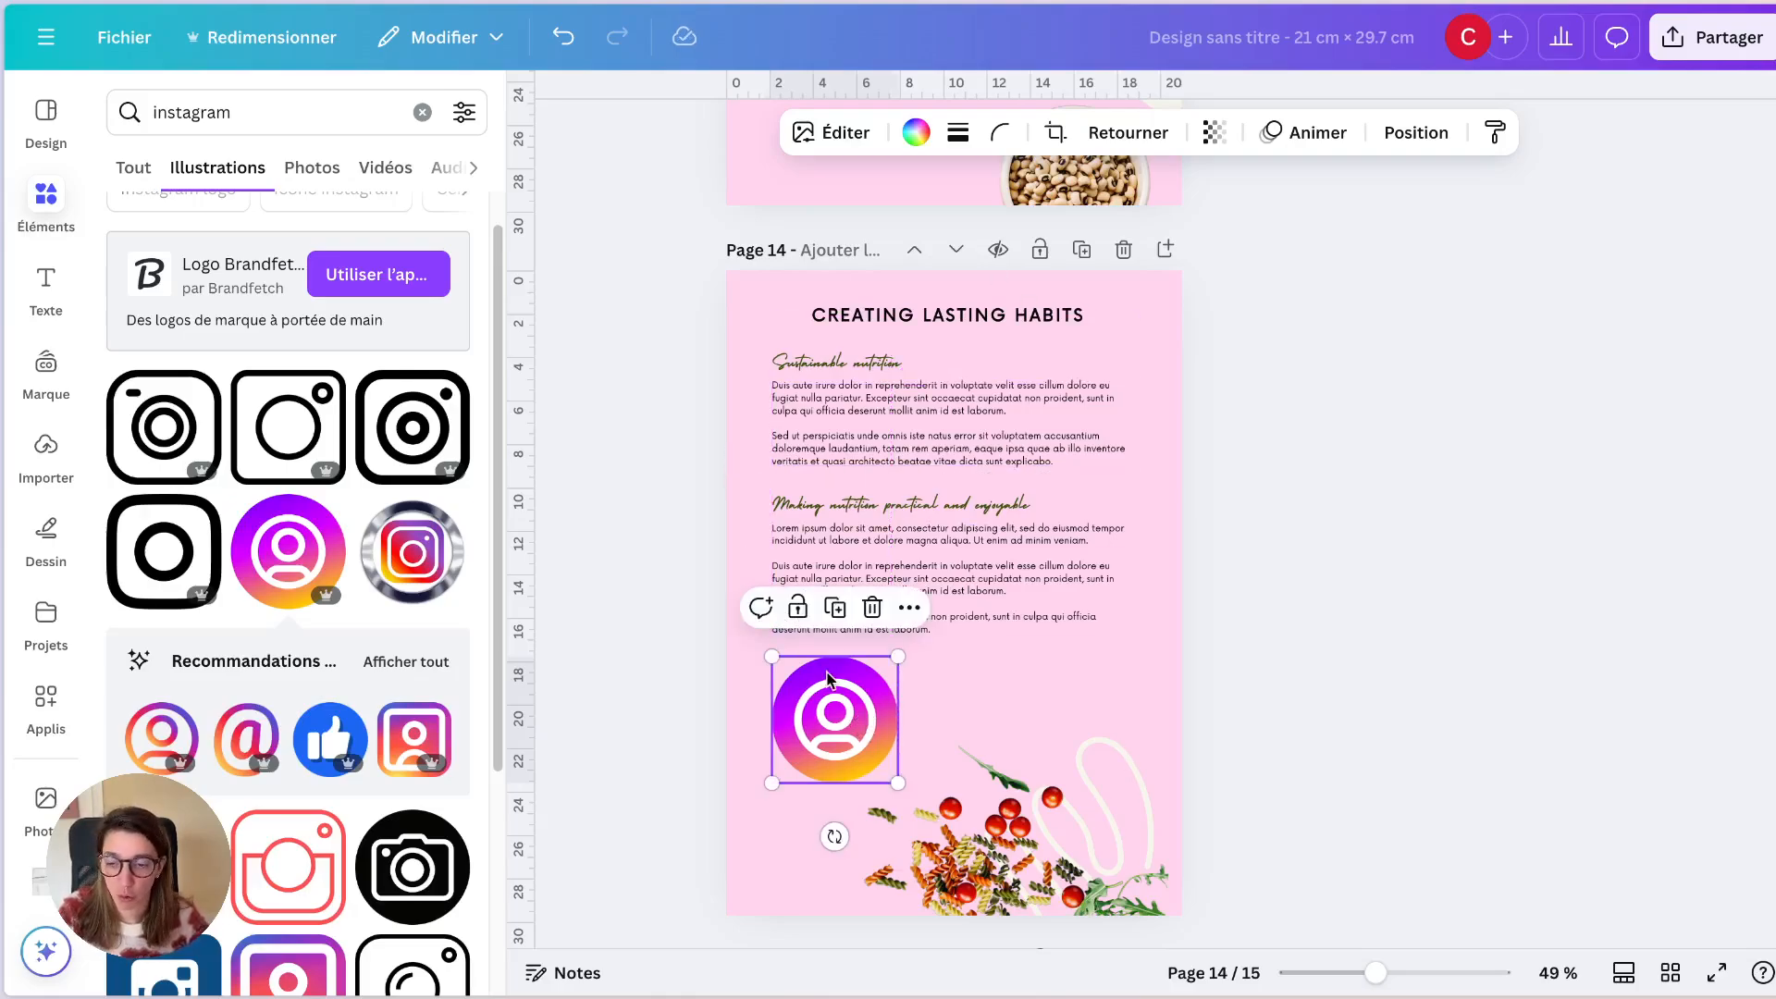
click(974, 712)
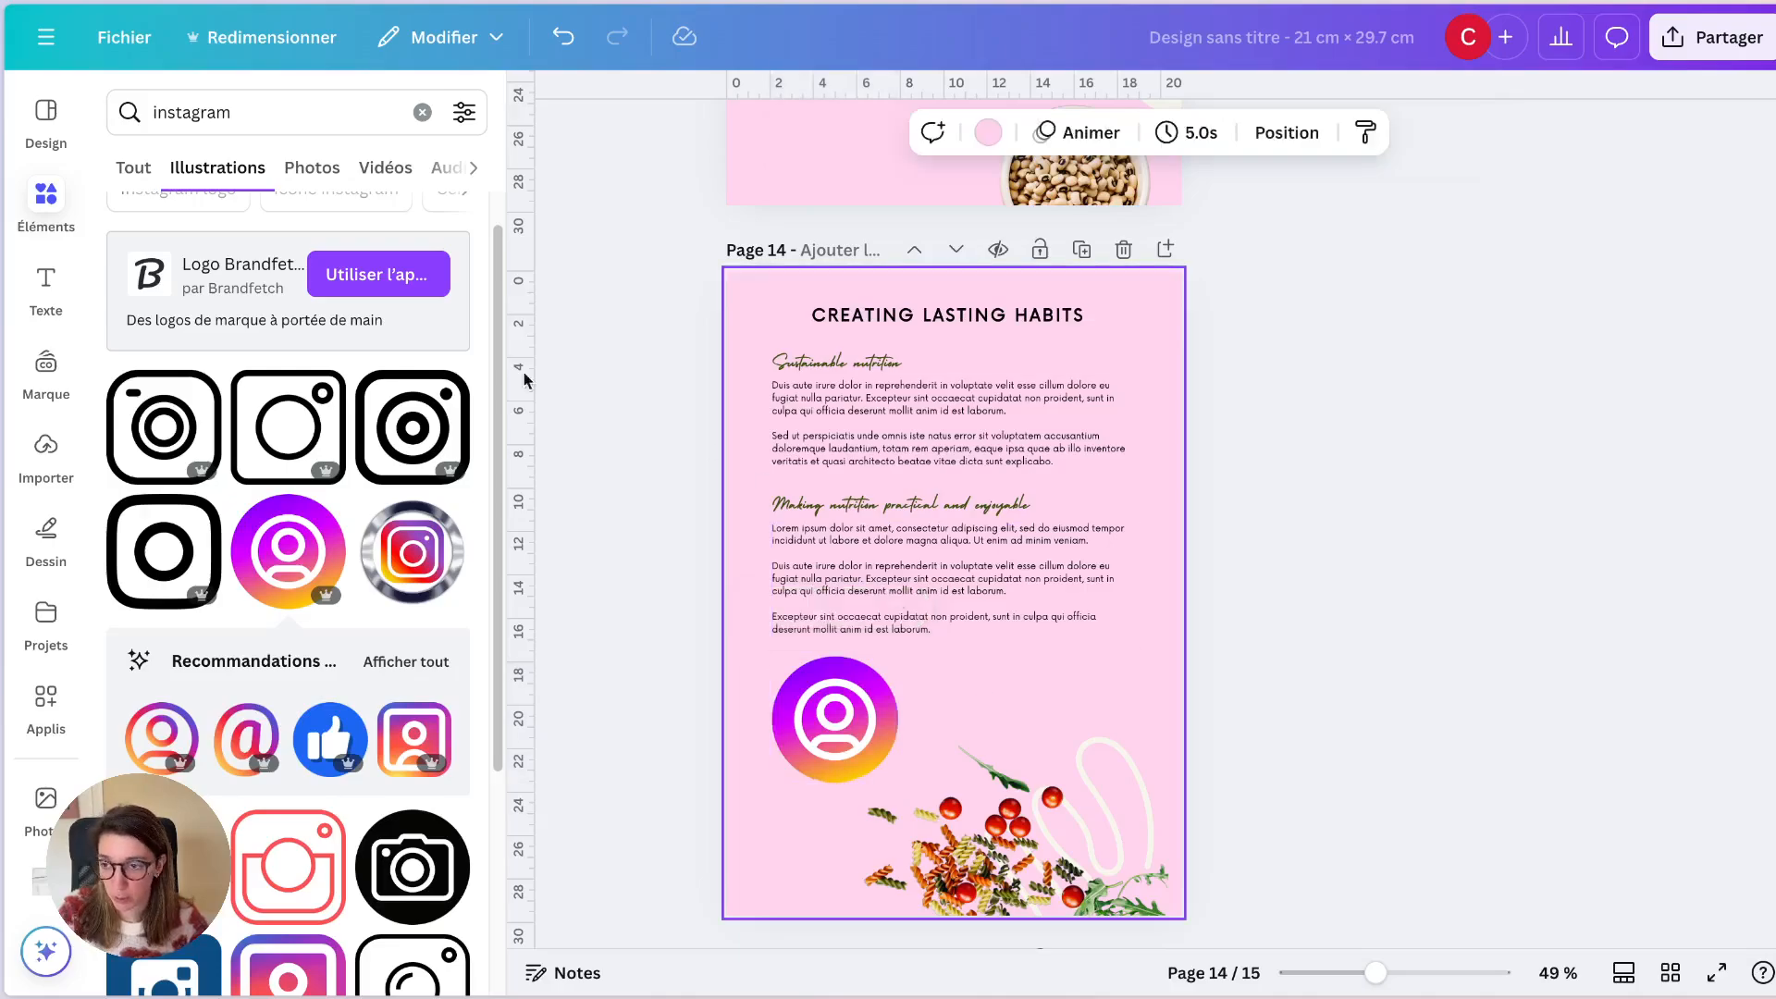
click(45, 287)
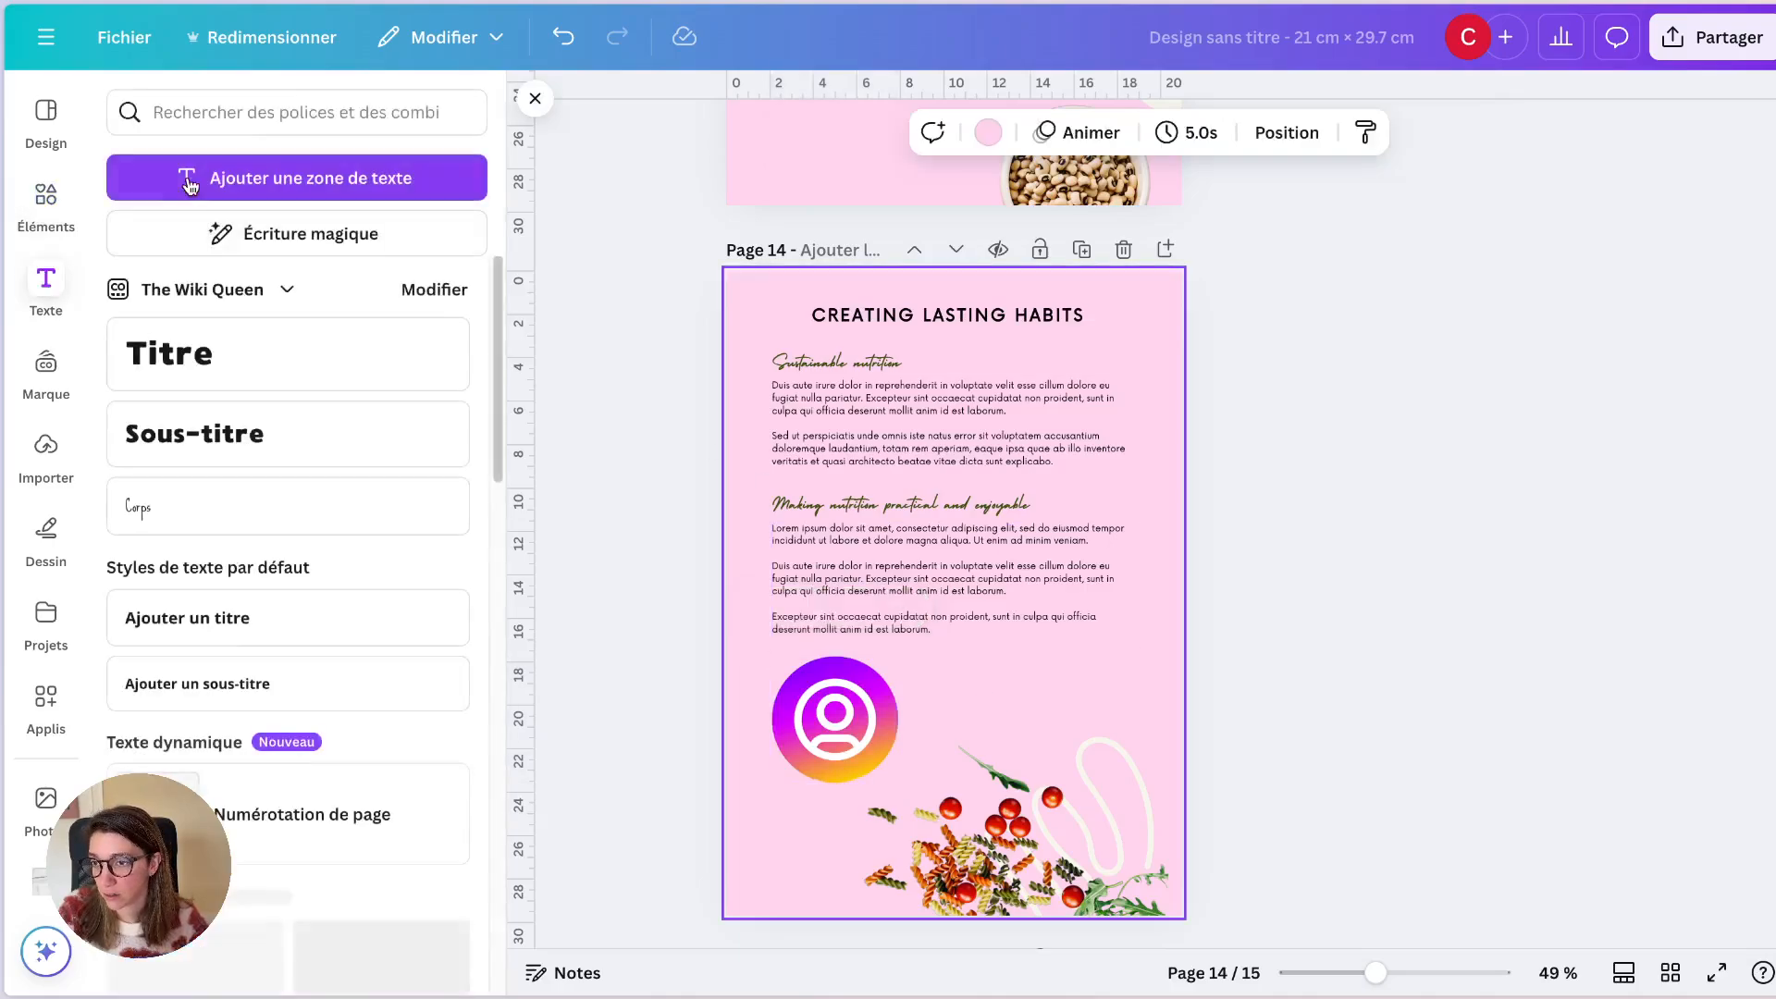
click(261, 505)
drag(976, 659, 981, 746)
text(@thewikiqueen)
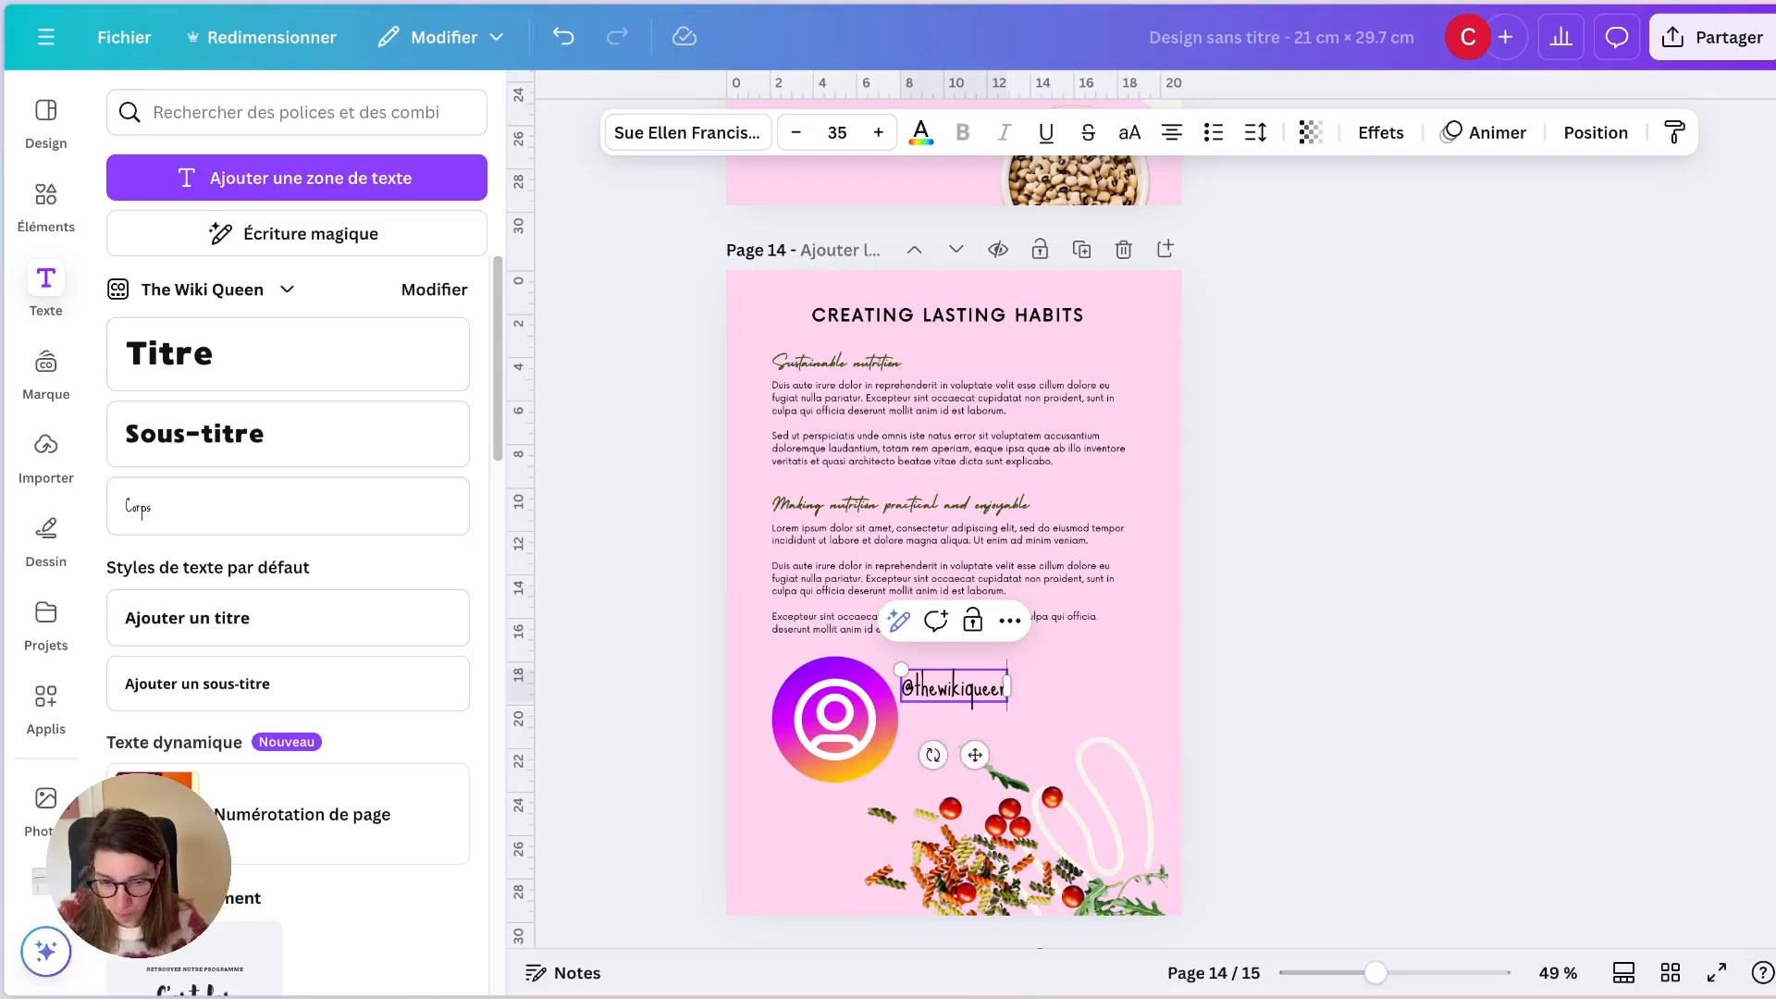
click(1417, 975)
scroll(1101, 828, down, 2)
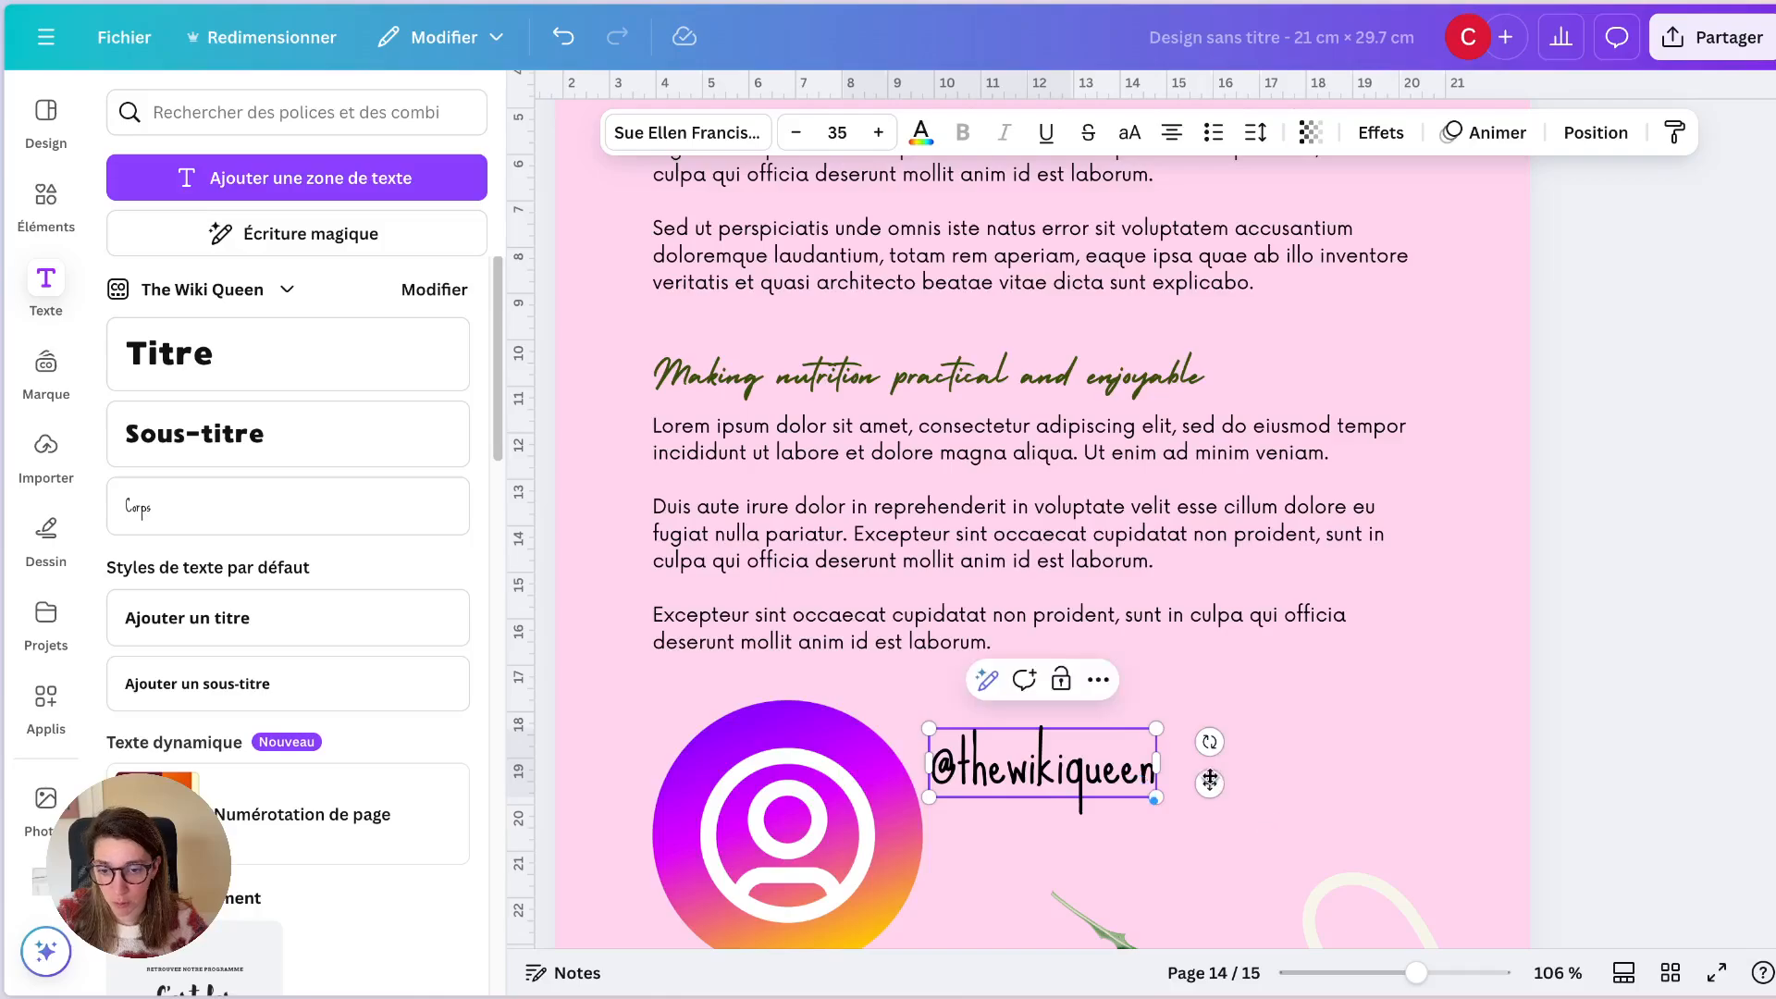
scroll(1138, 597, down, 5)
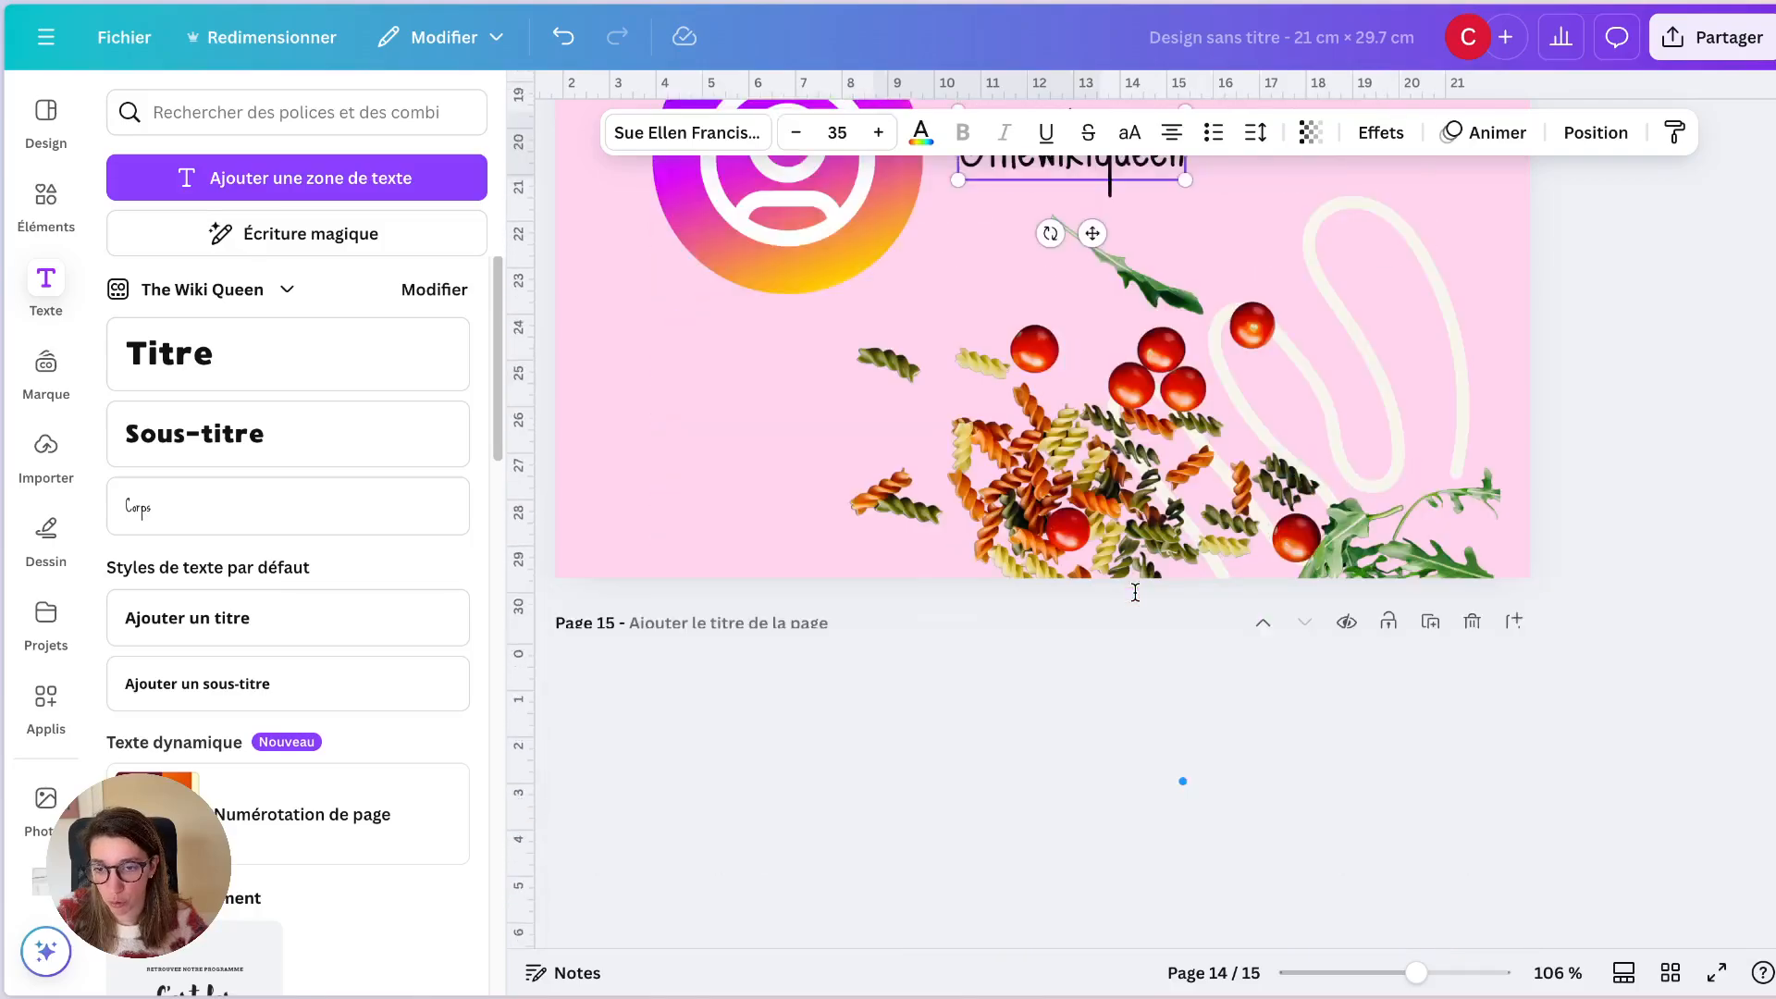
scroll(1010, 274, up, 3)
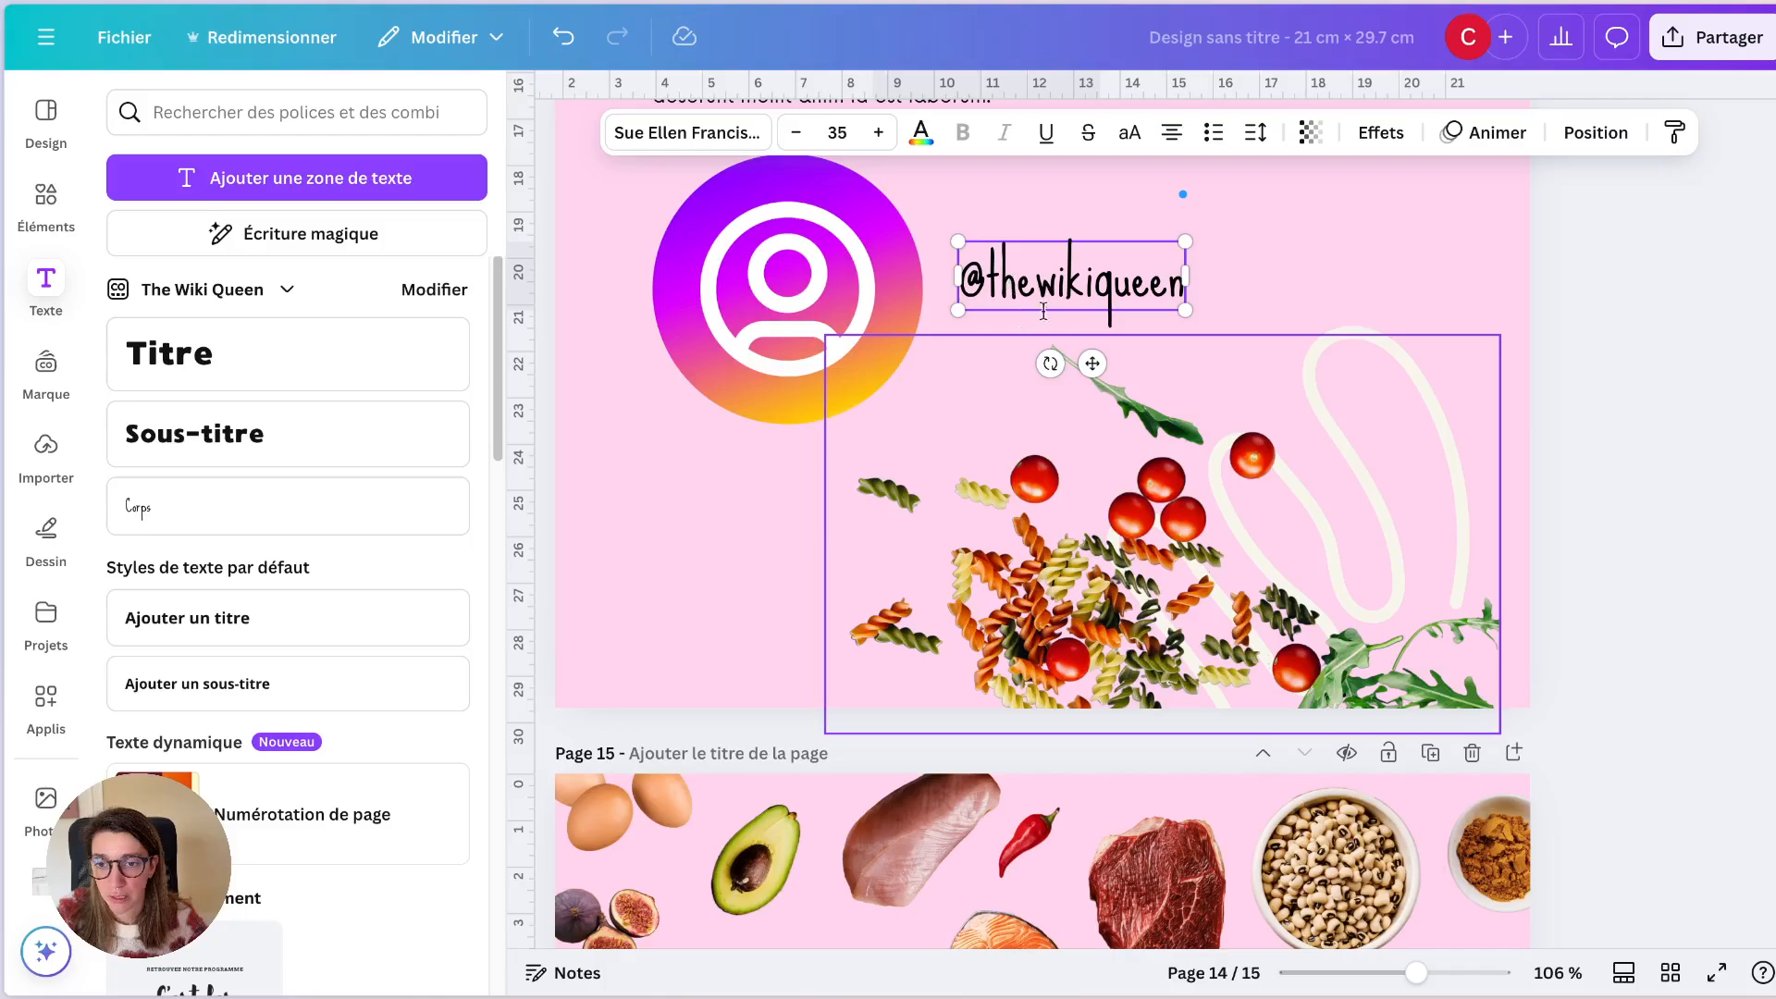
drag(1093, 363, 806, 574)
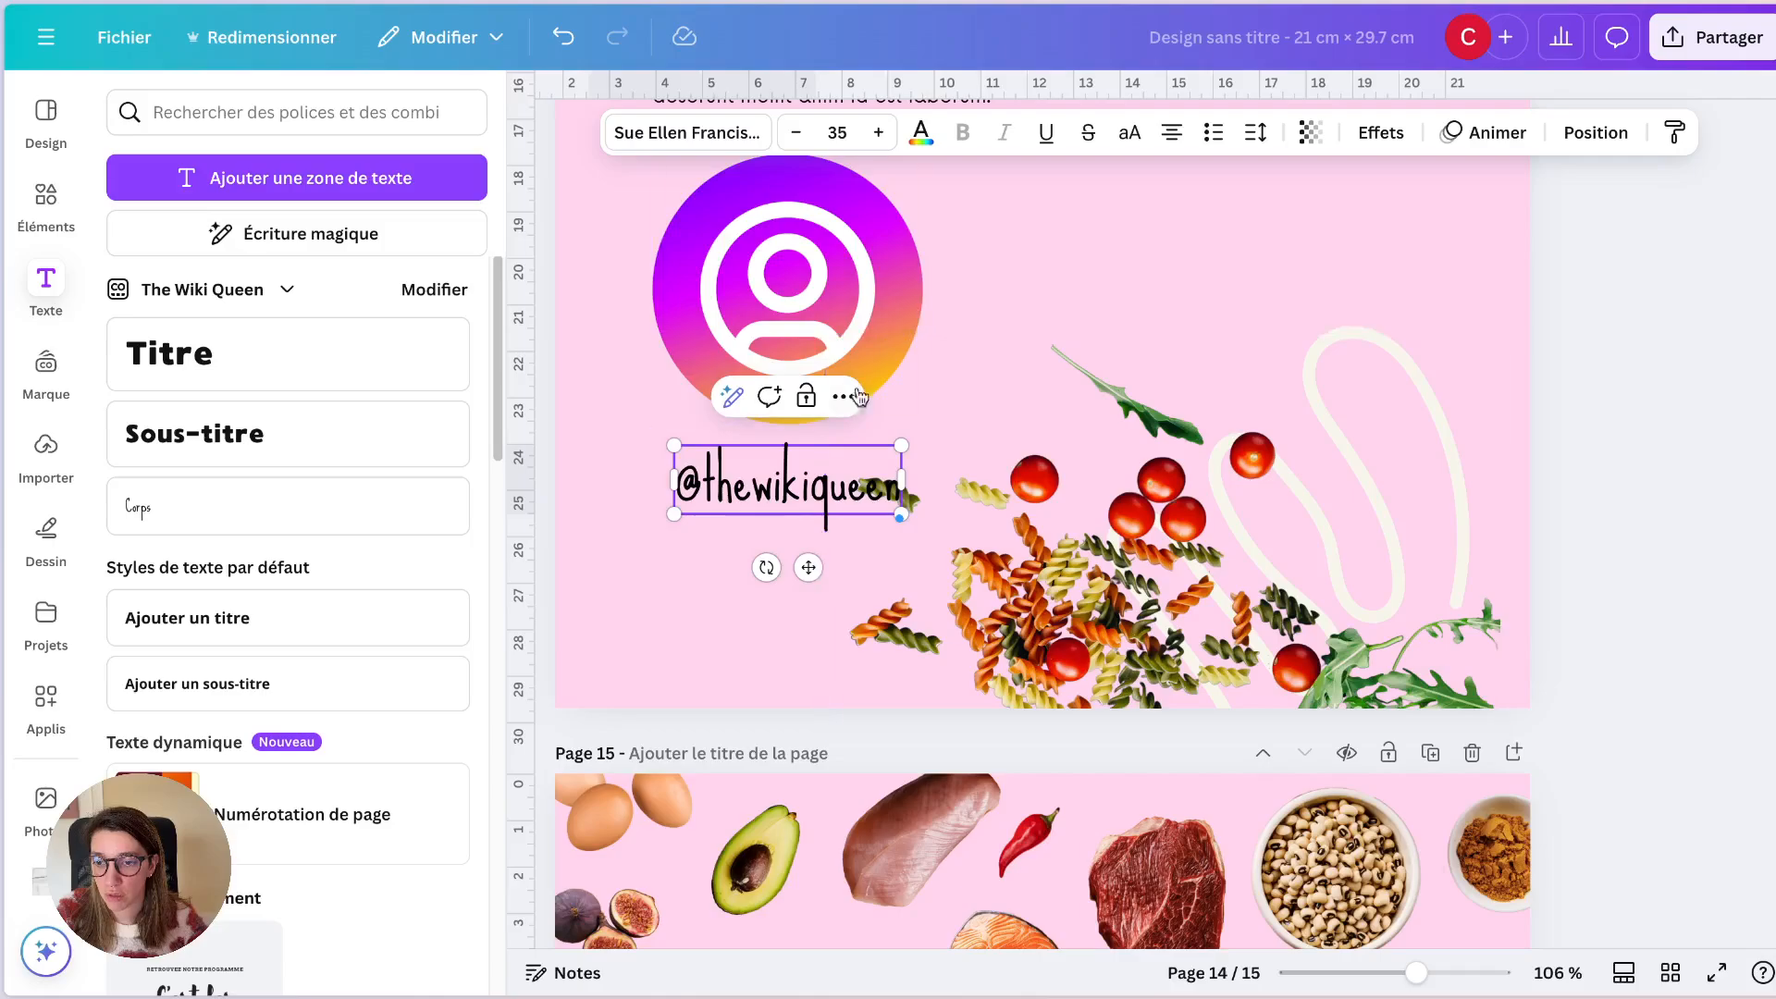
shift+click(729, 310)
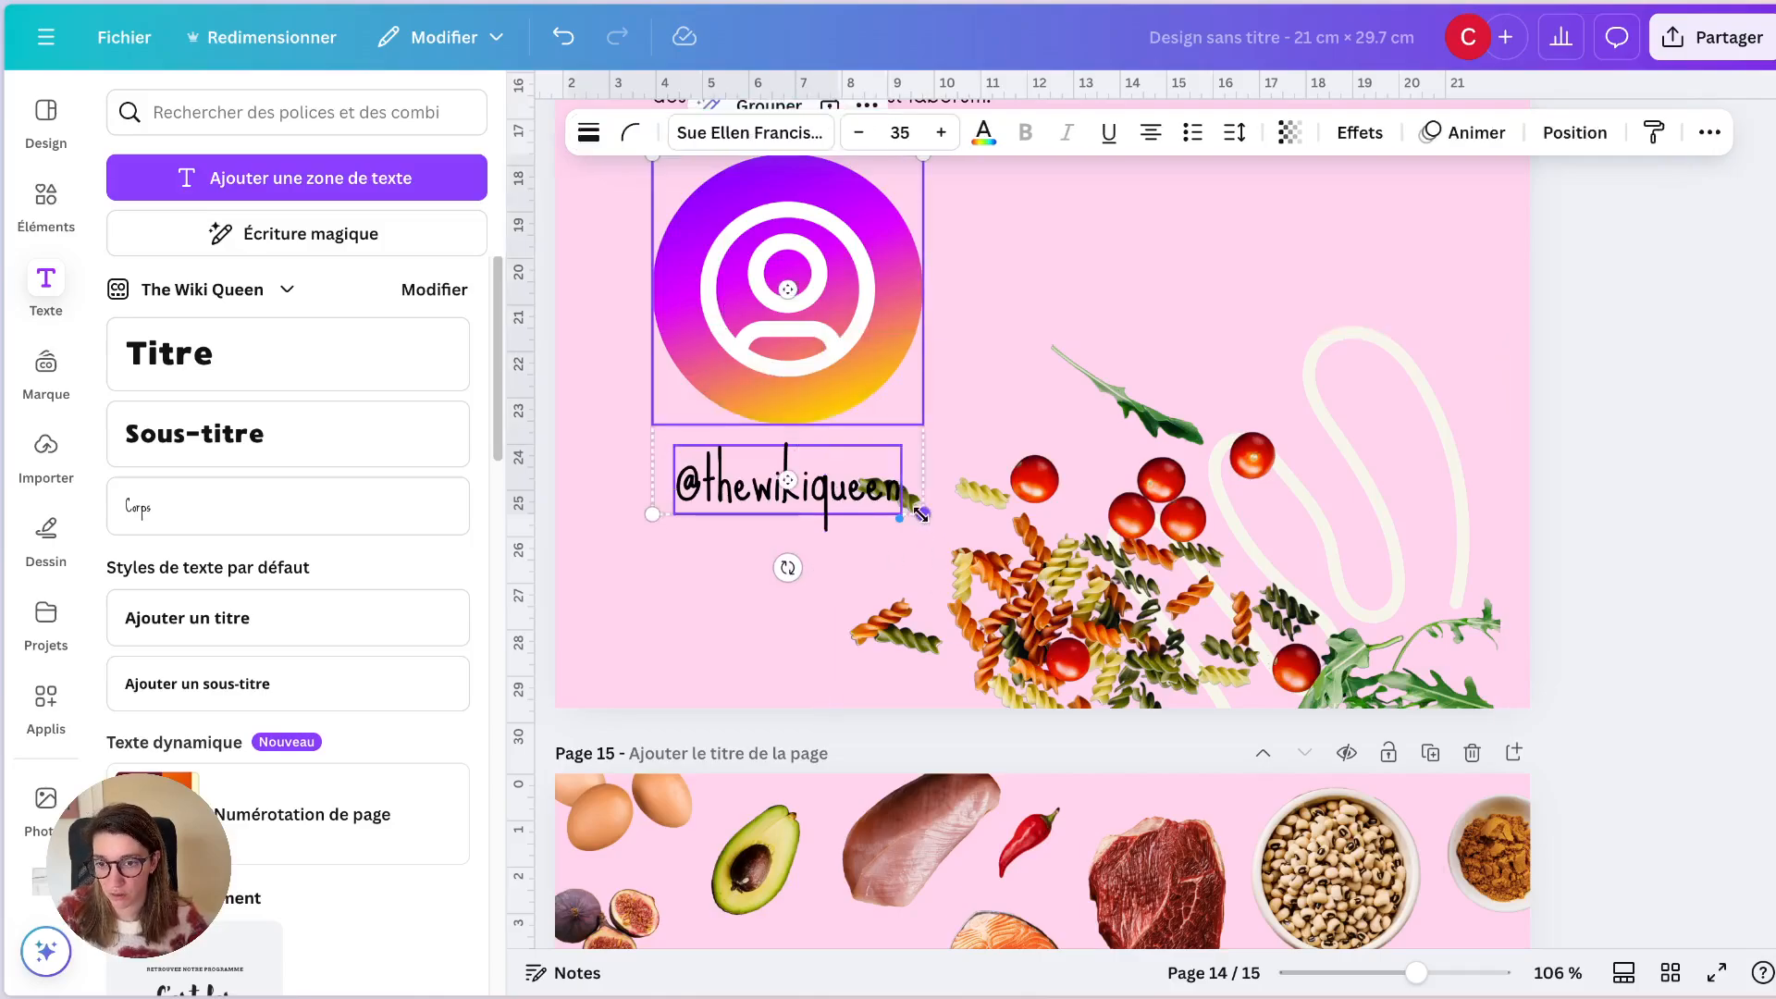
drag(923, 514, 848, 415)
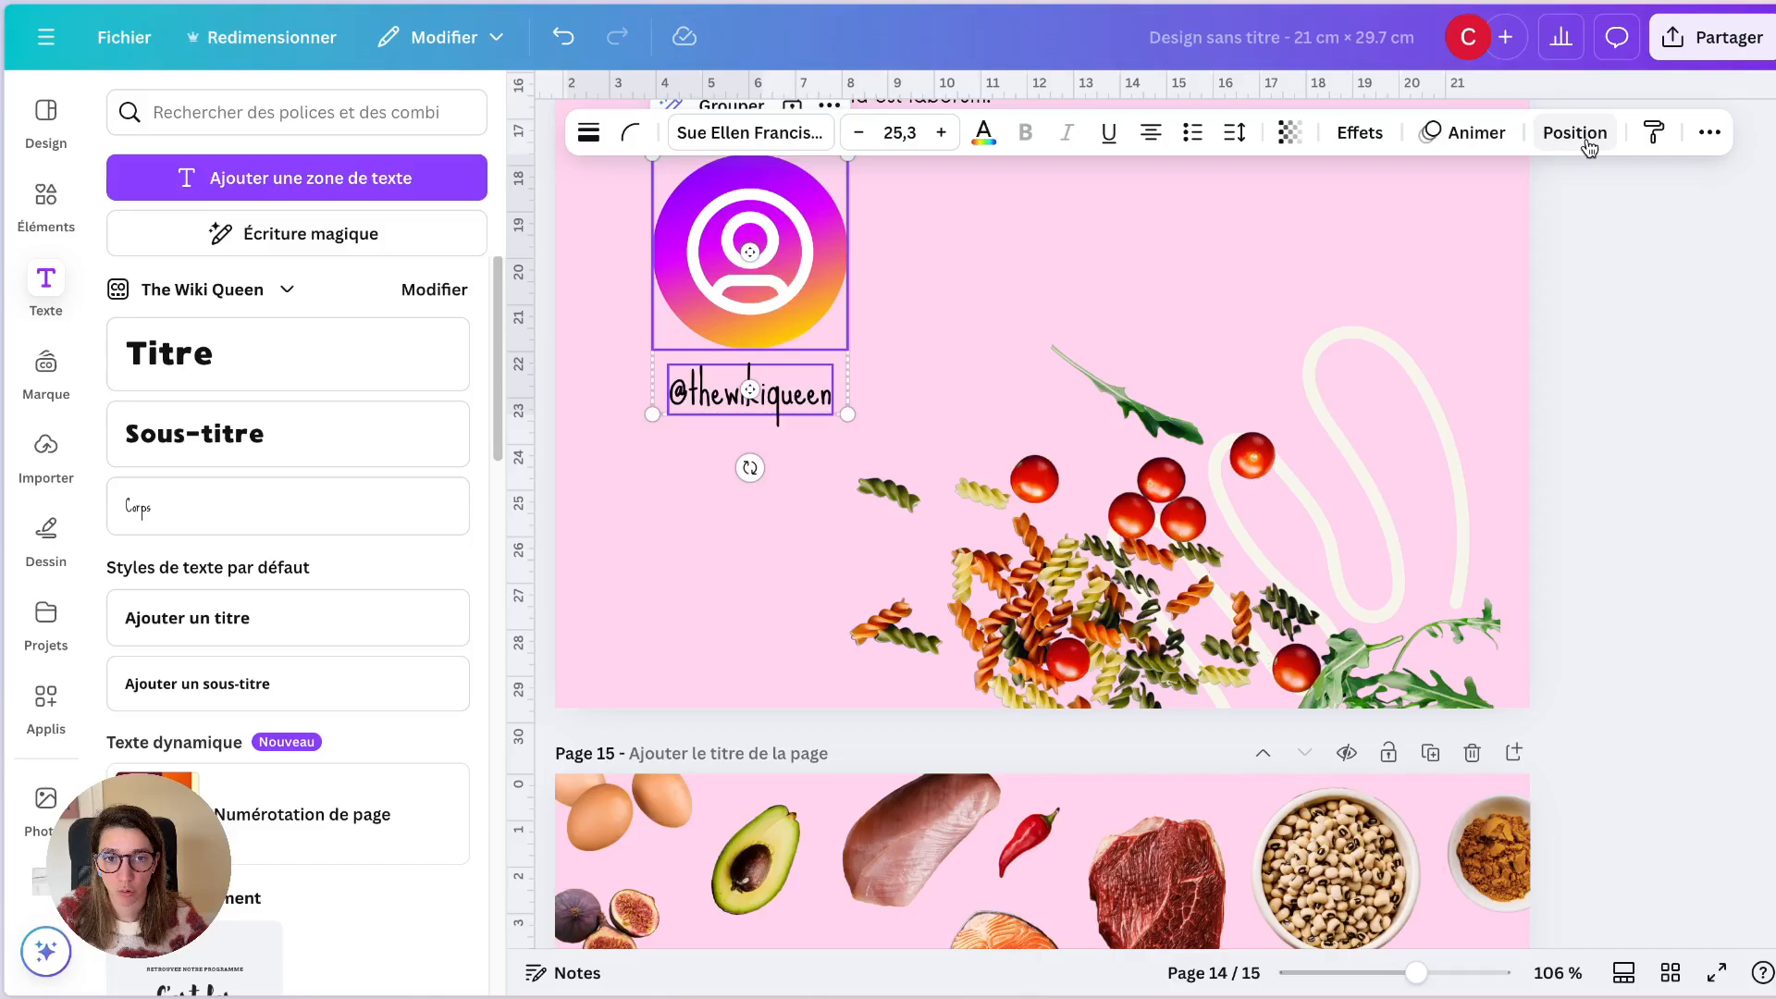
click(1585, 134)
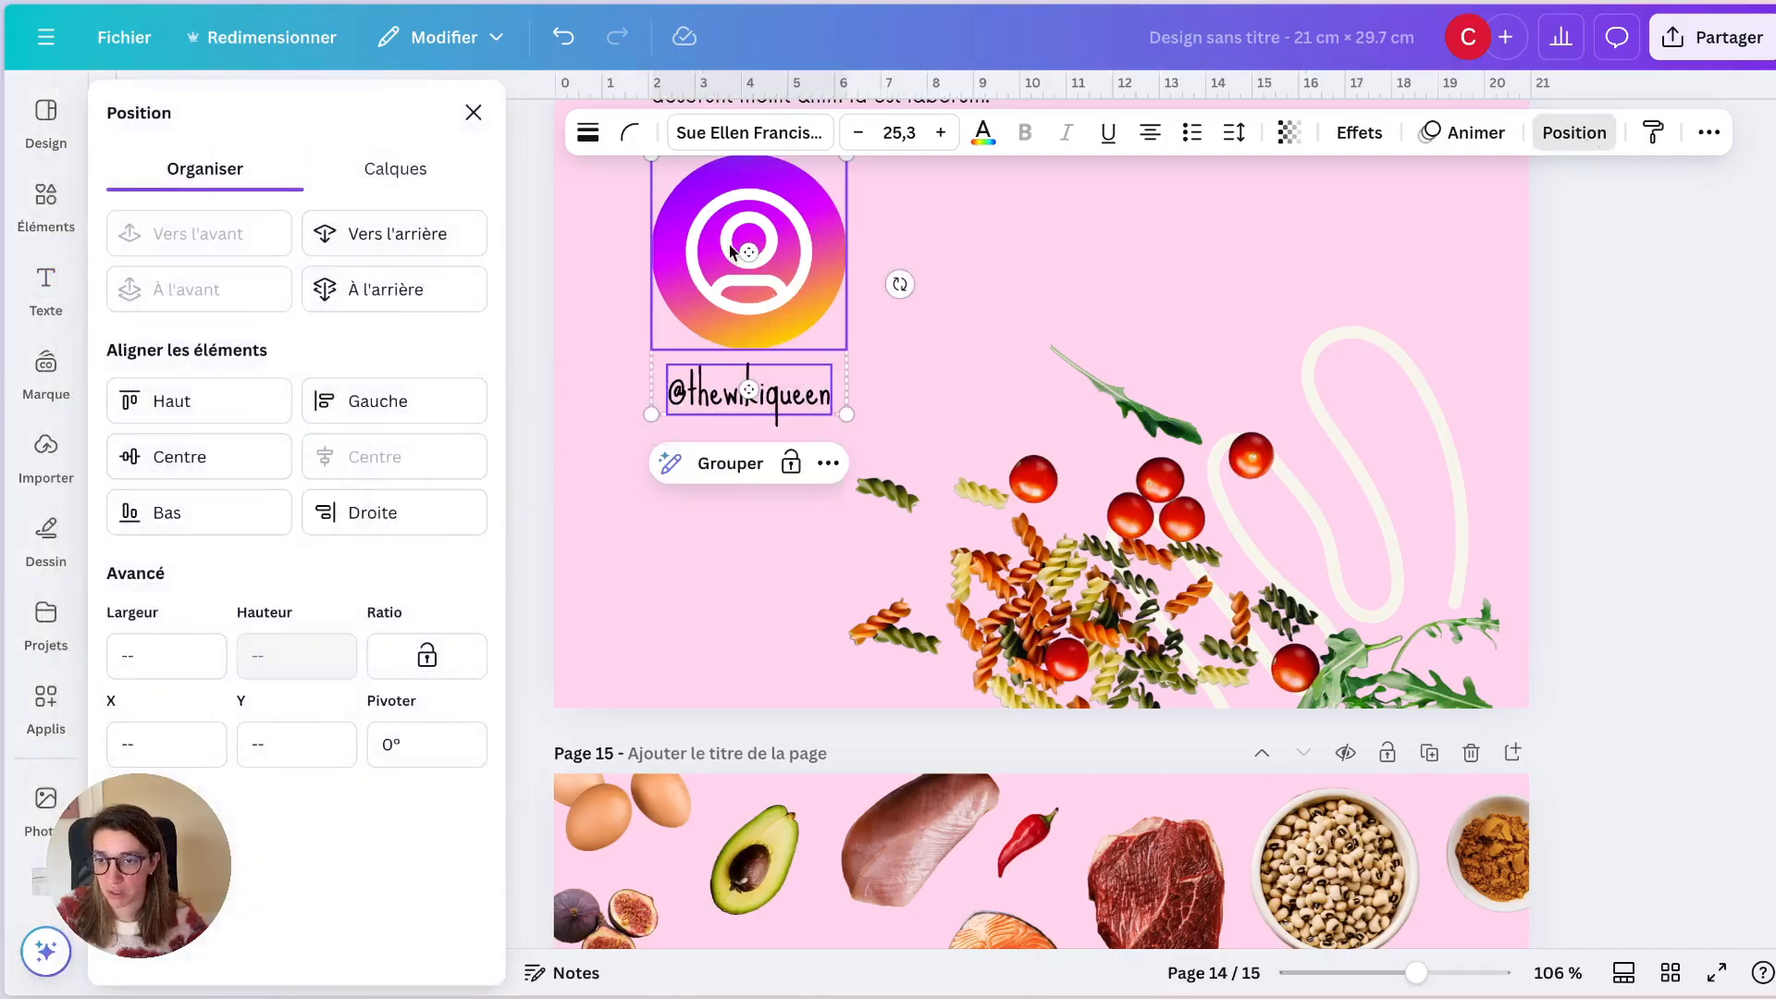
scroll(731, 251, up, 1)
click(933, 277)
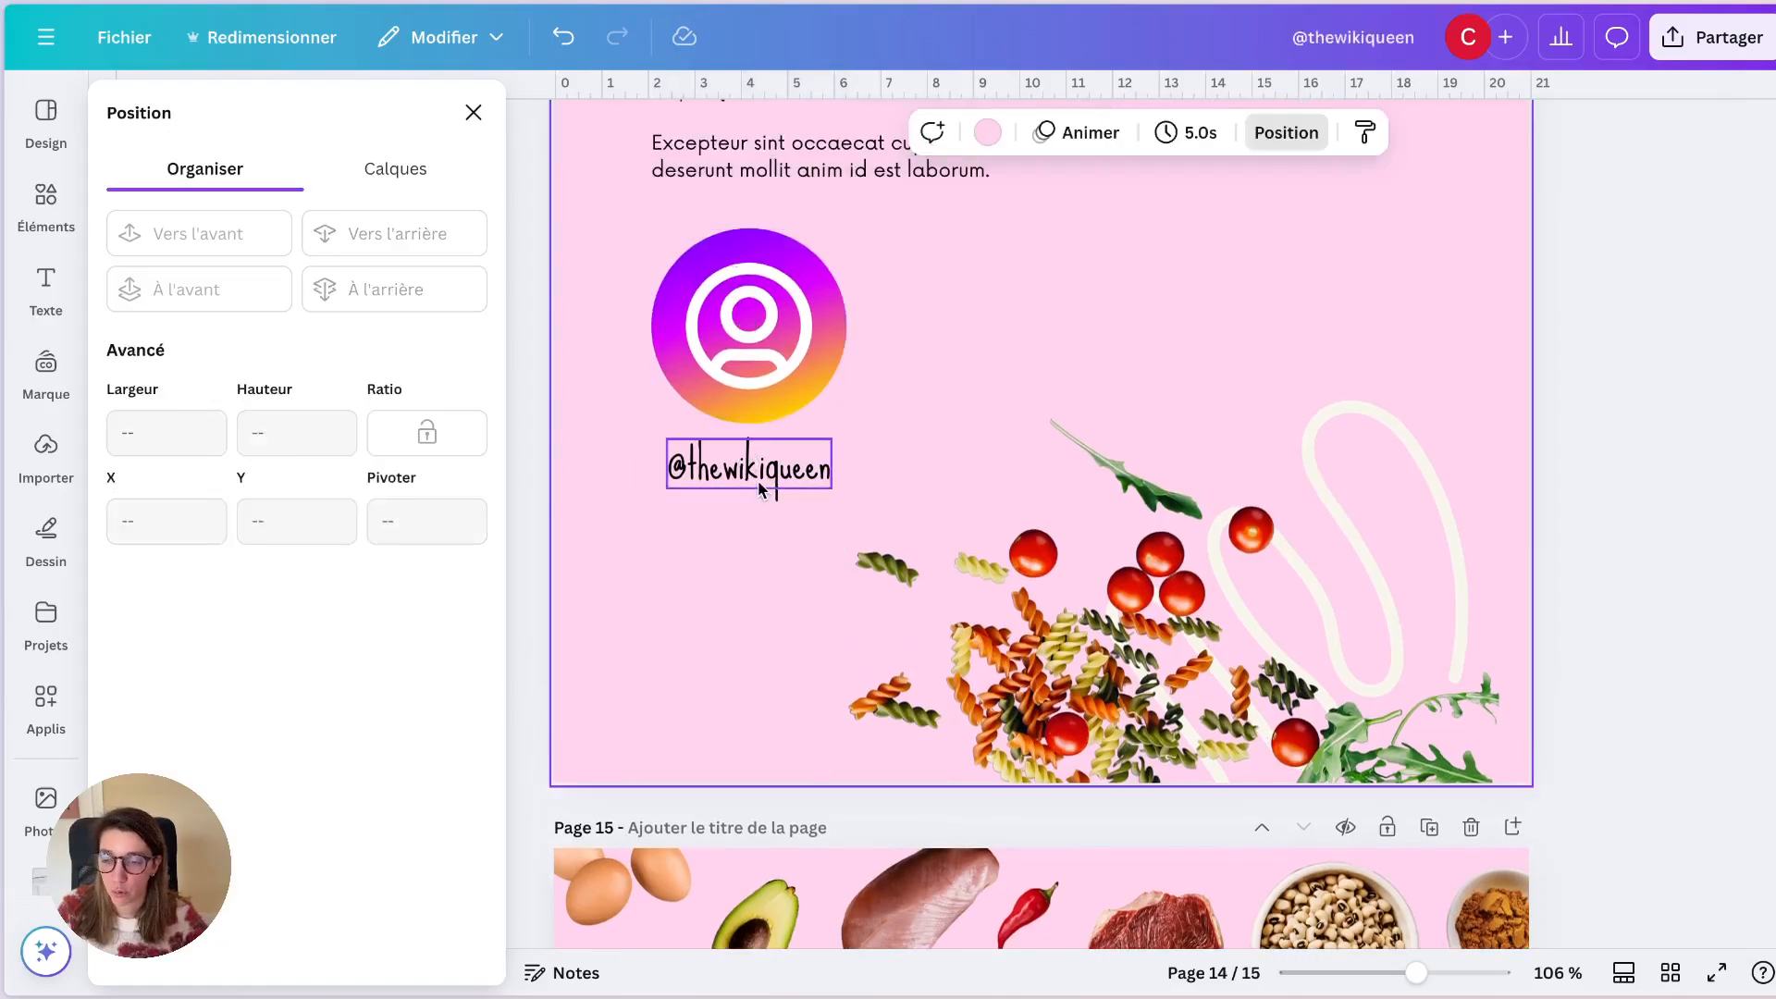
click(759, 481)
shift+click(736, 321)
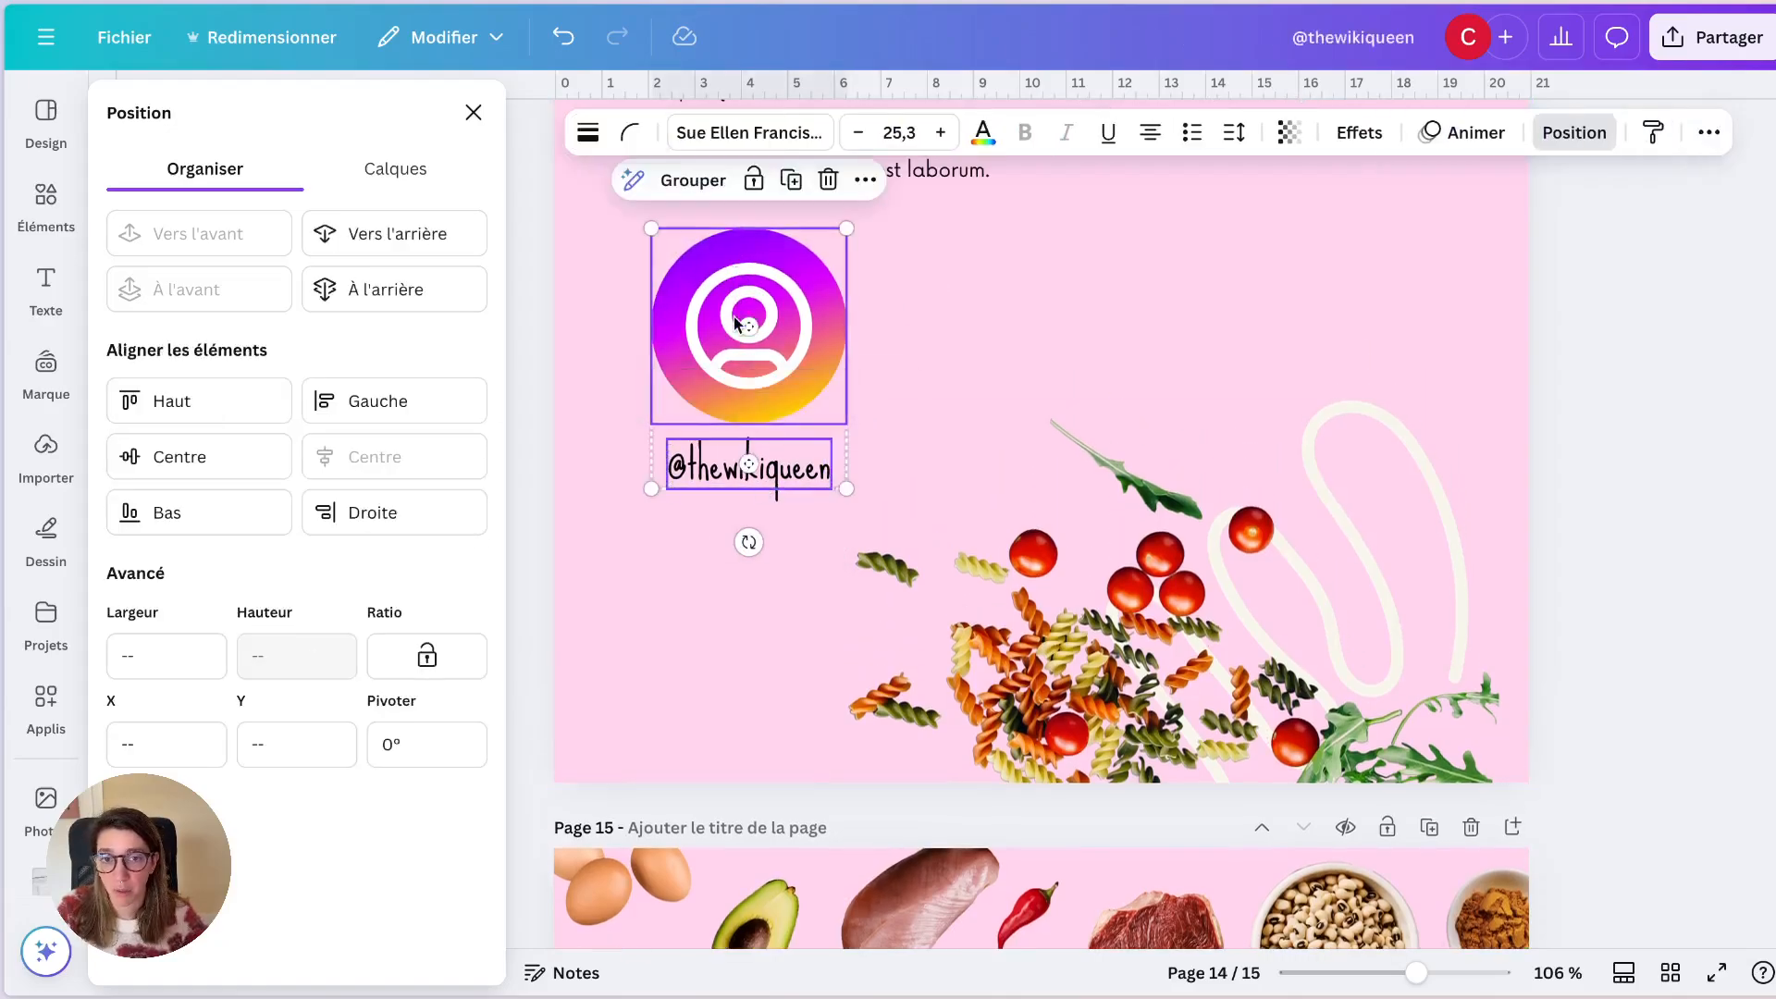
click(614, 397)
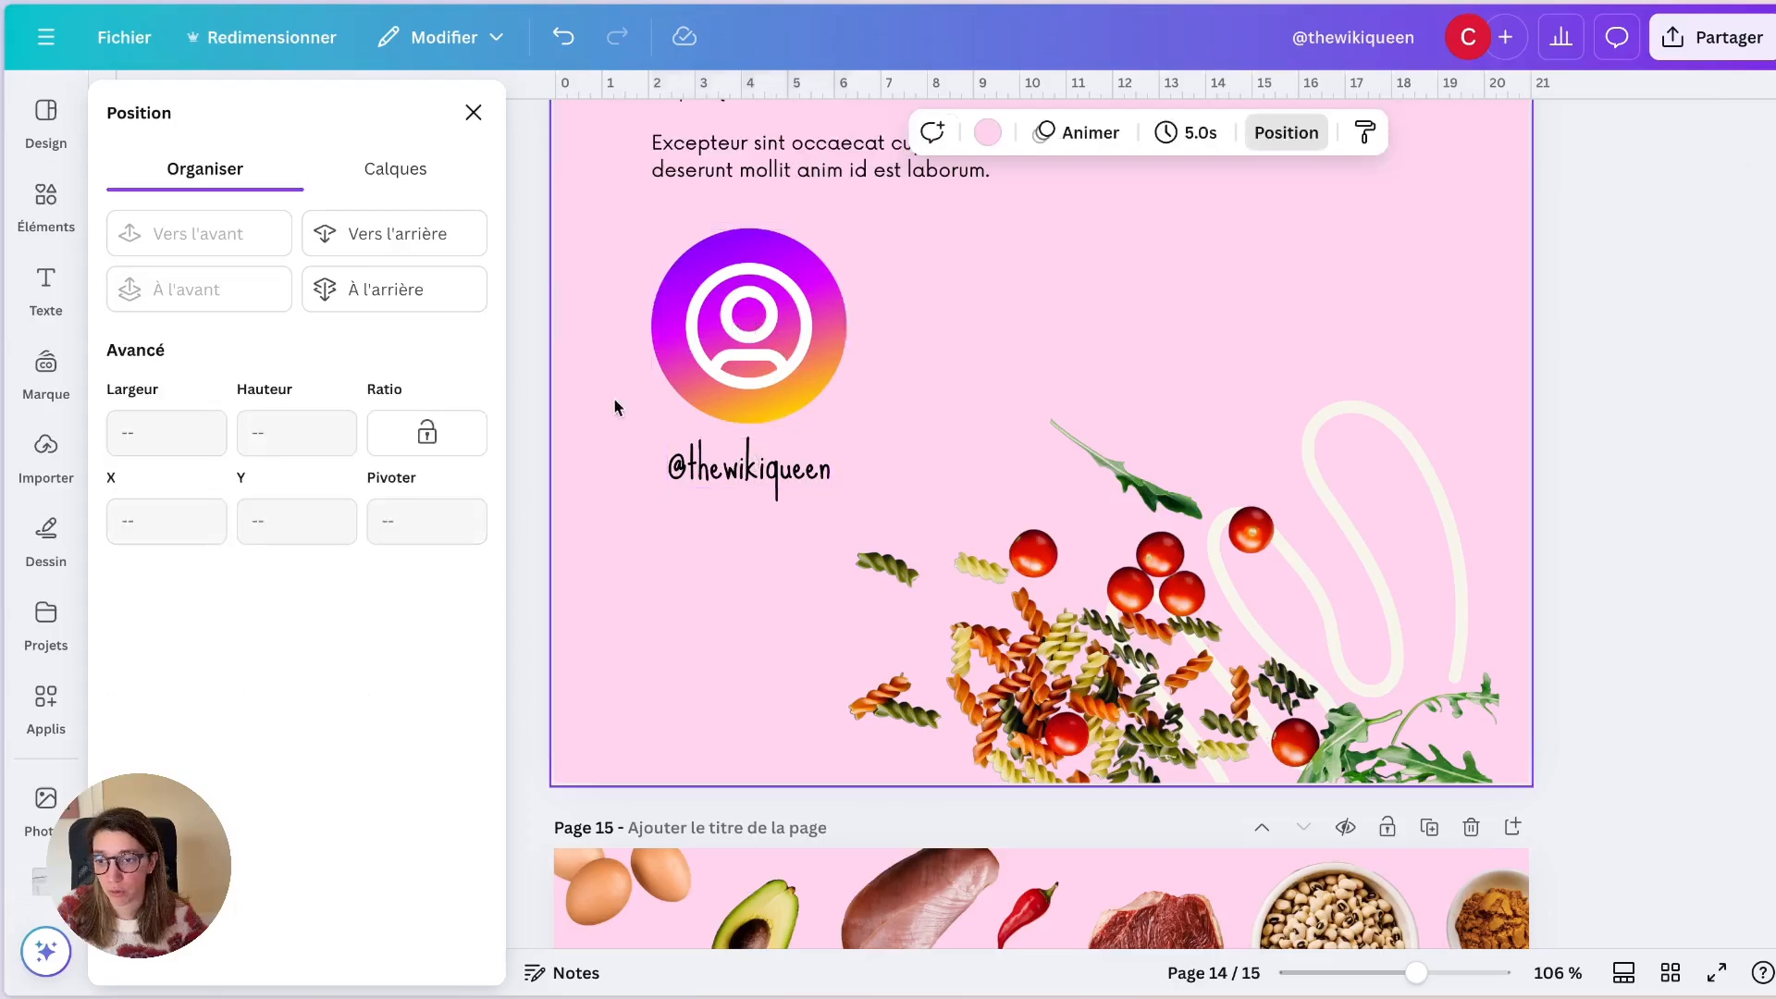
right_click(717, 475)
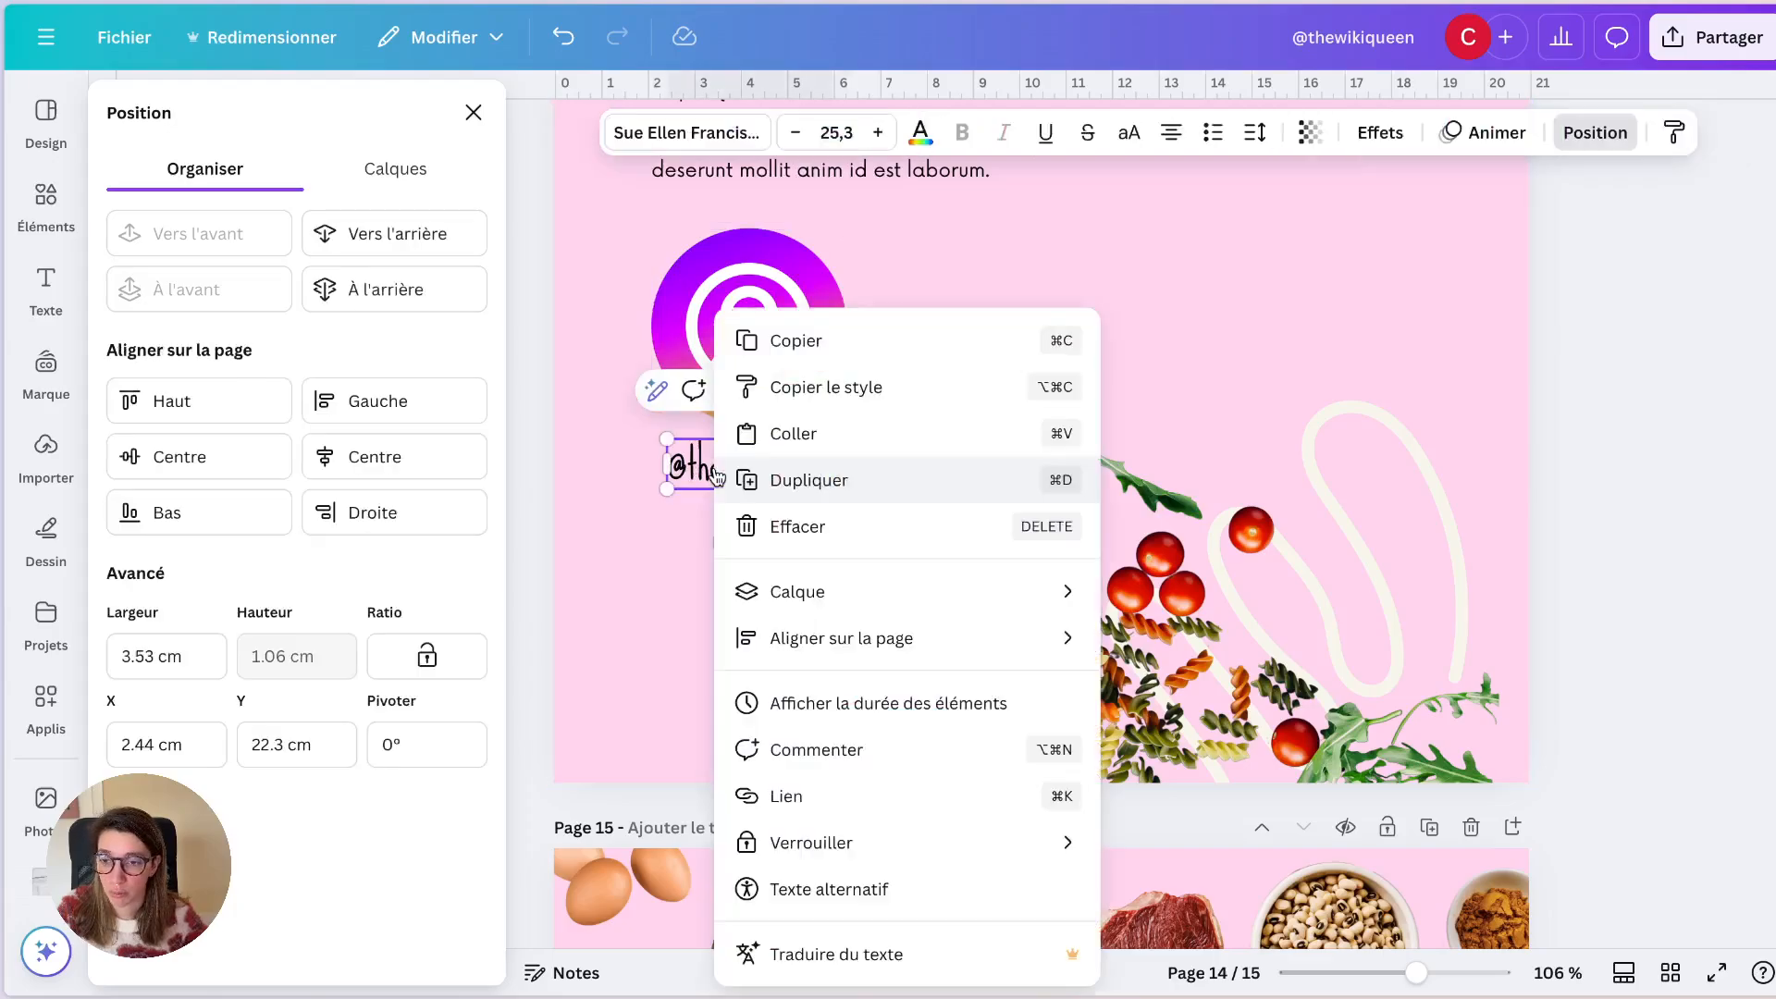
click(870, 798)
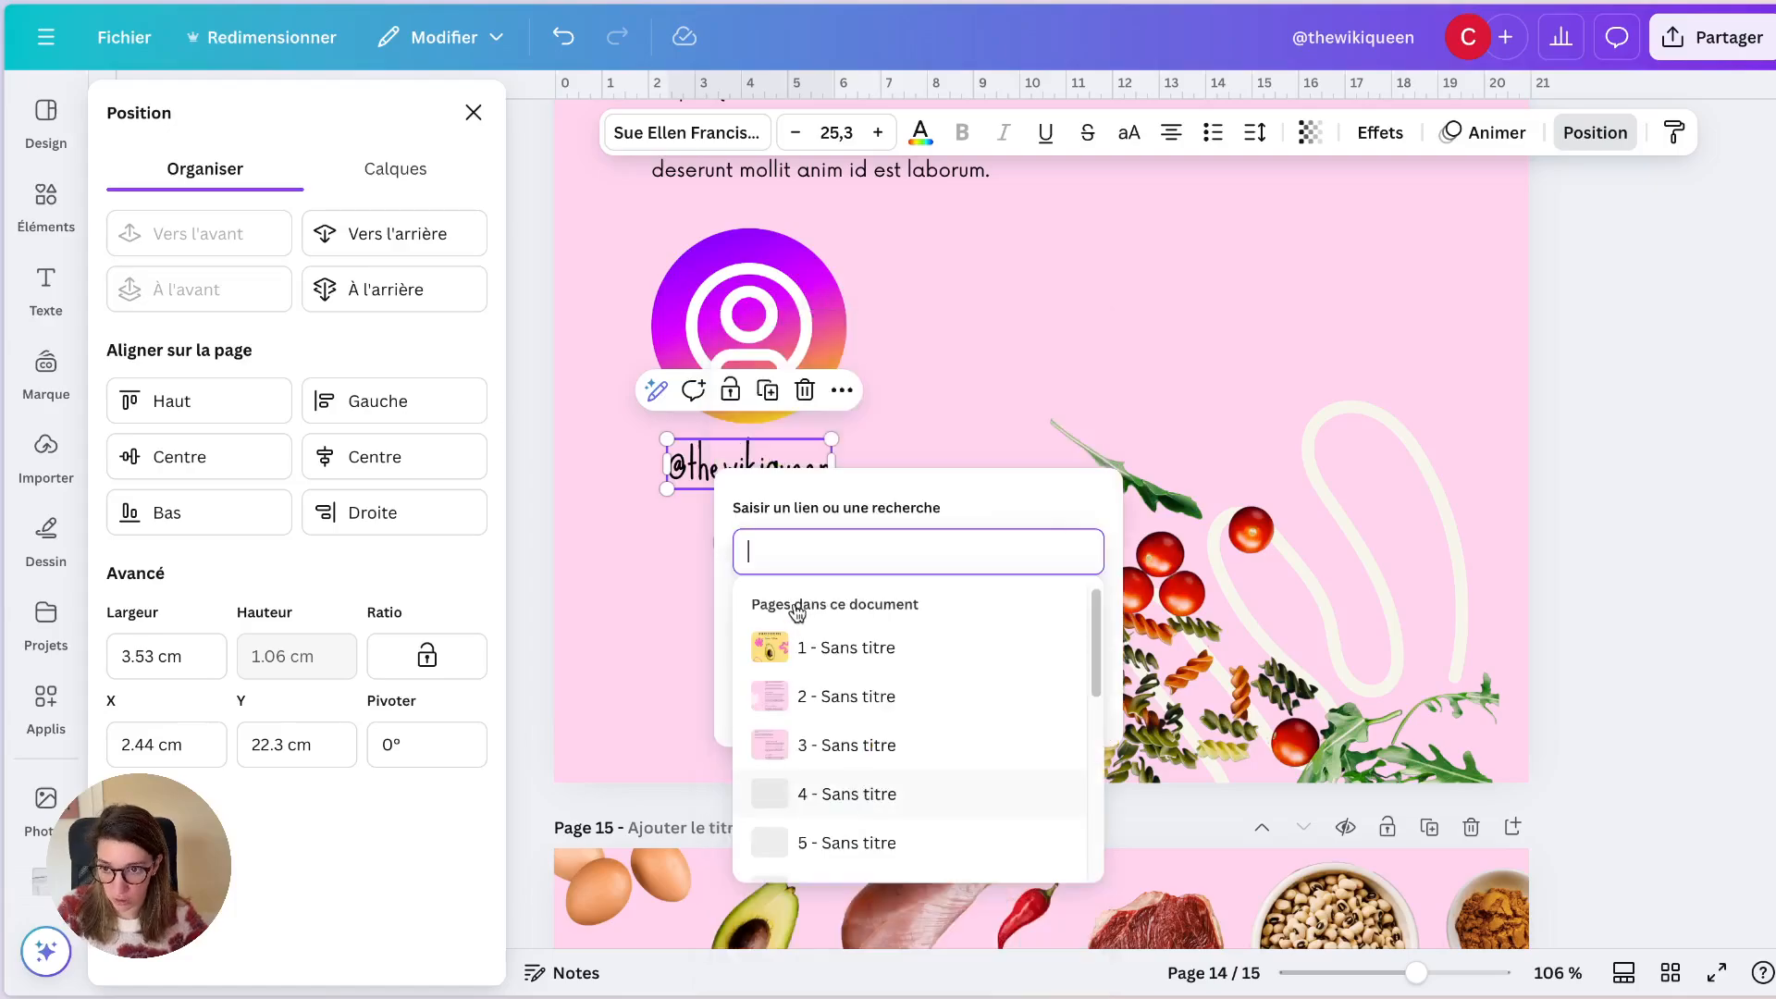
text(instag)
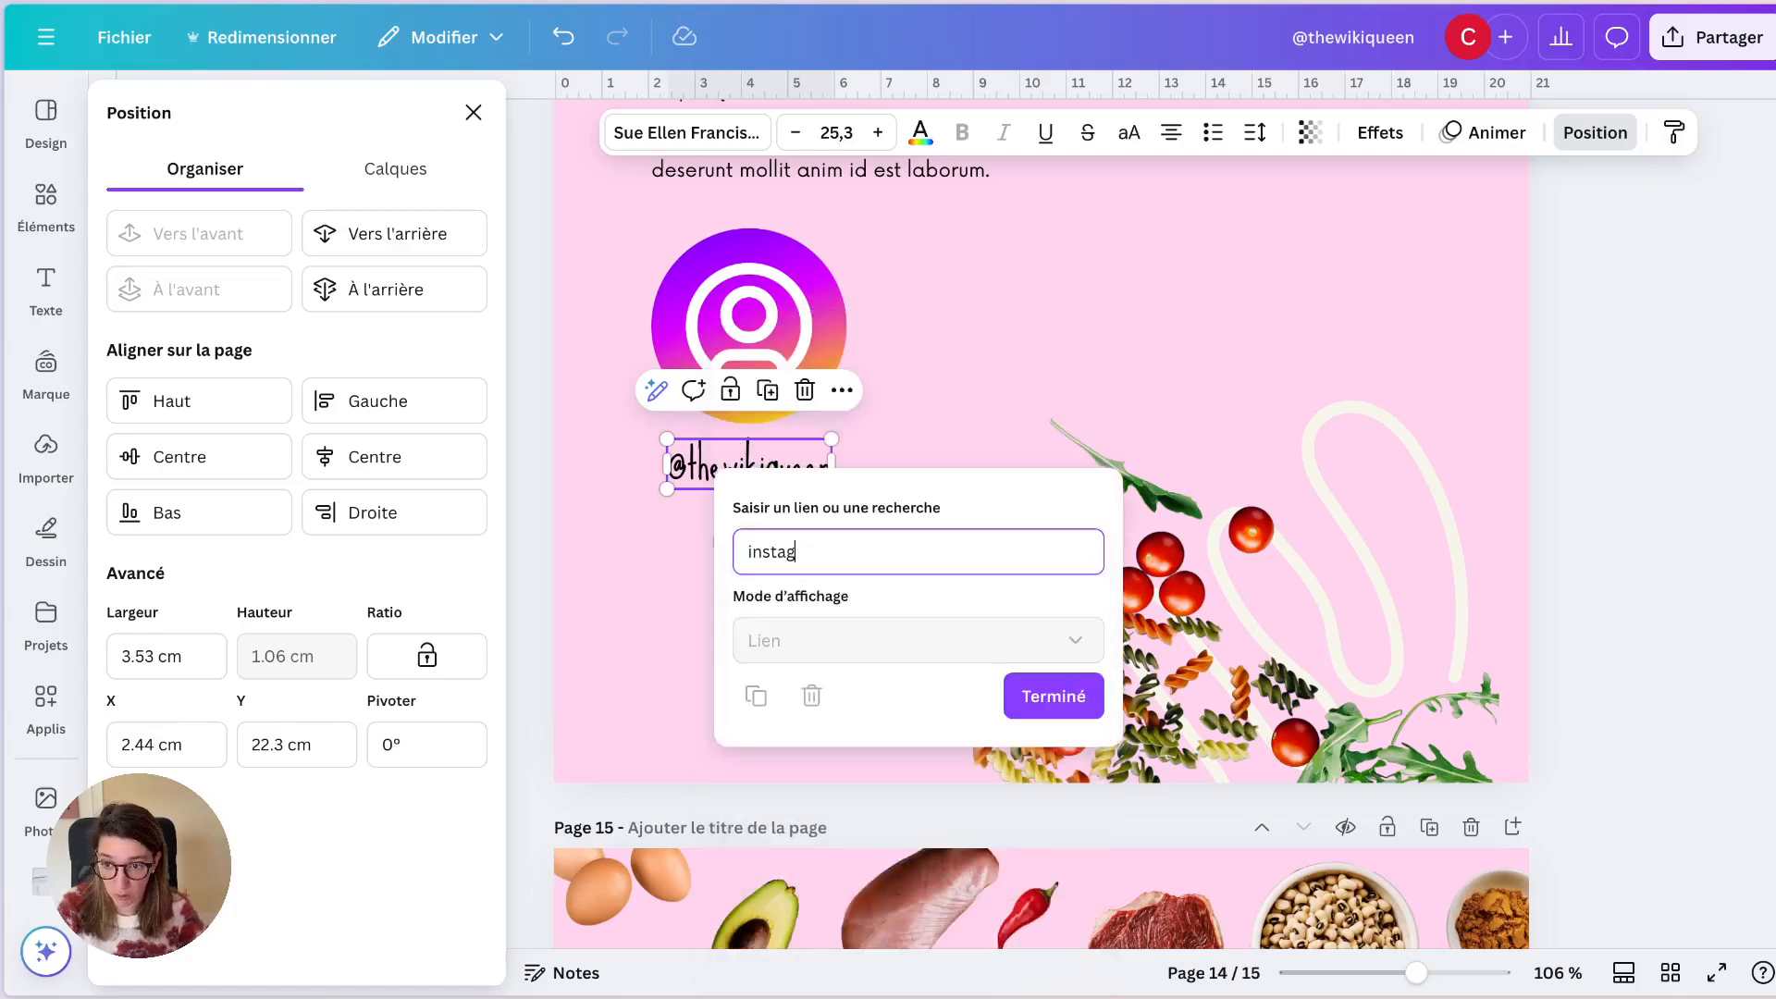
text(ram.com/)
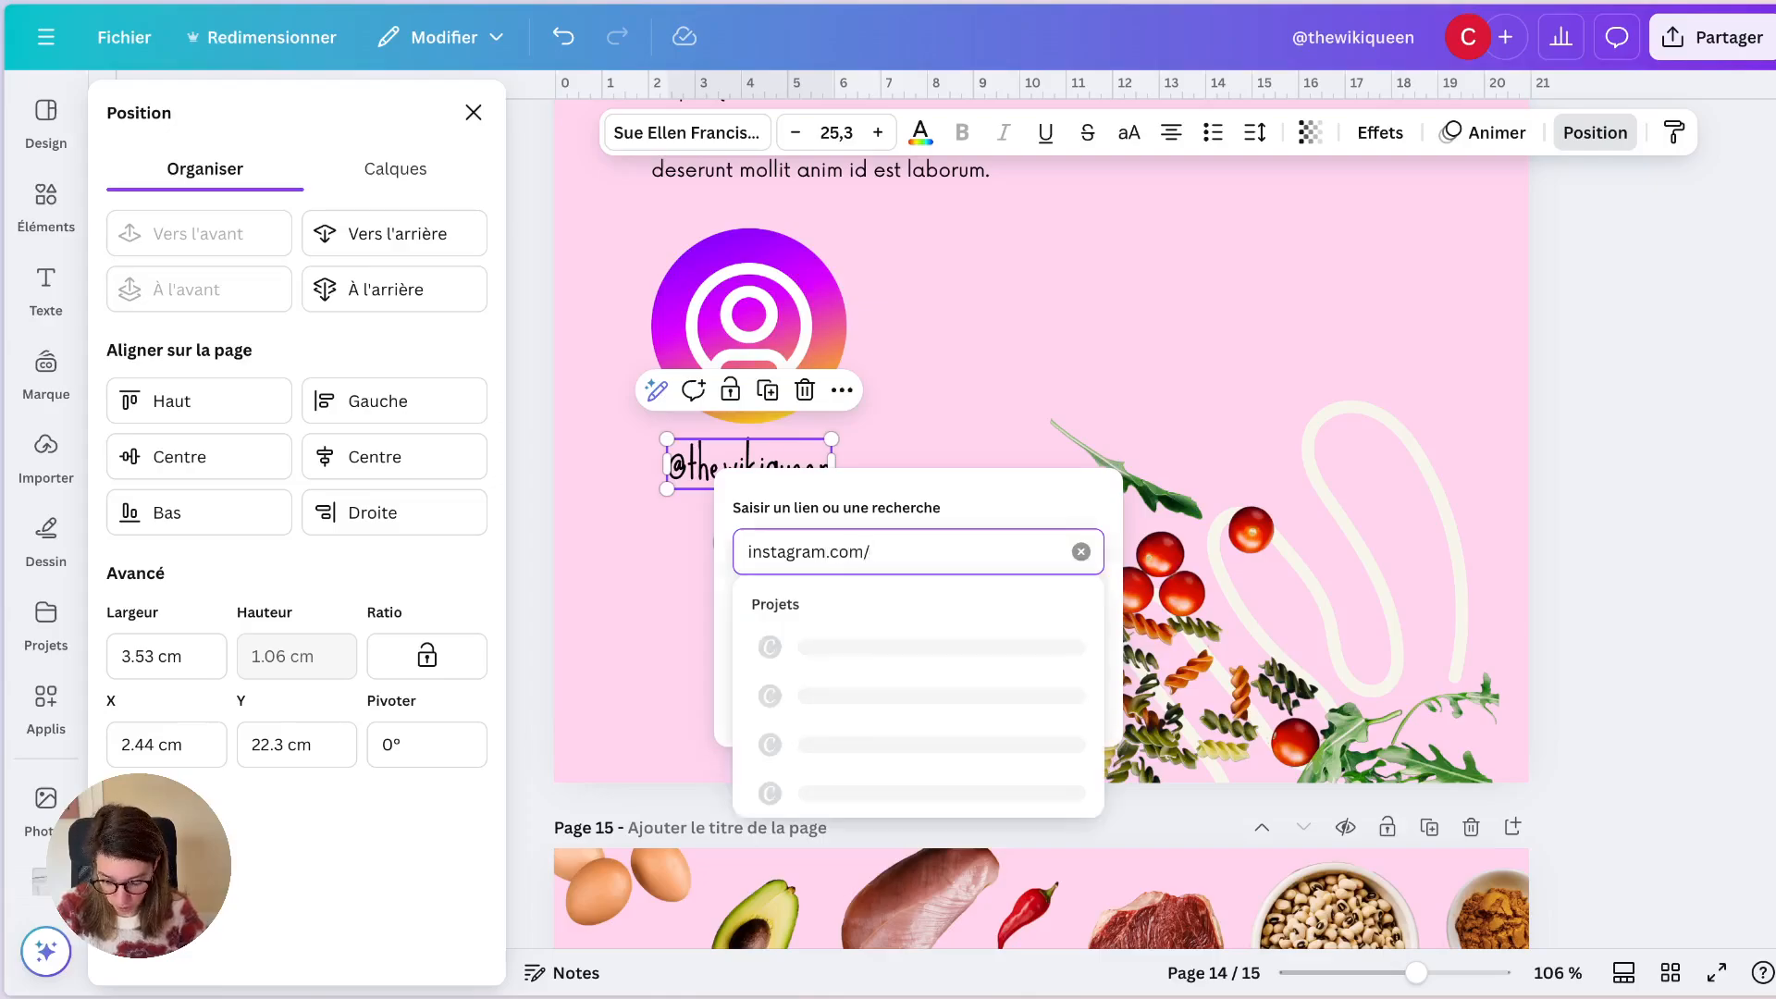
text(thewikiqueen)
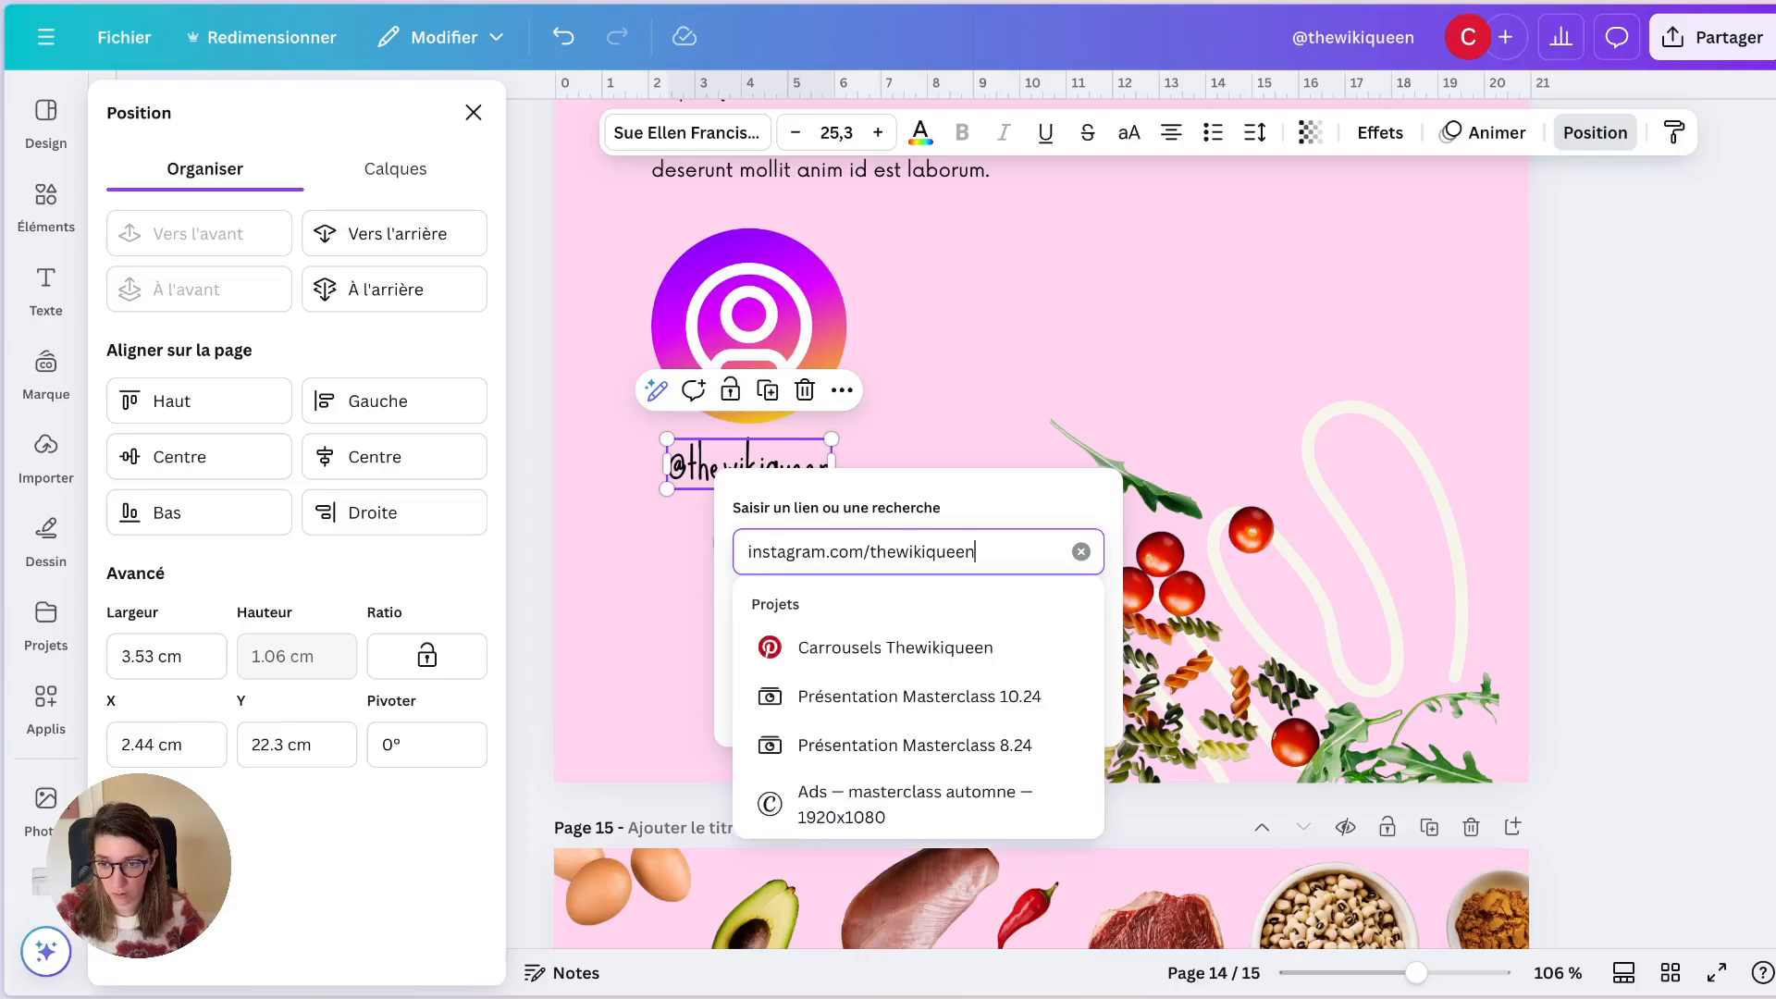
text(https:)
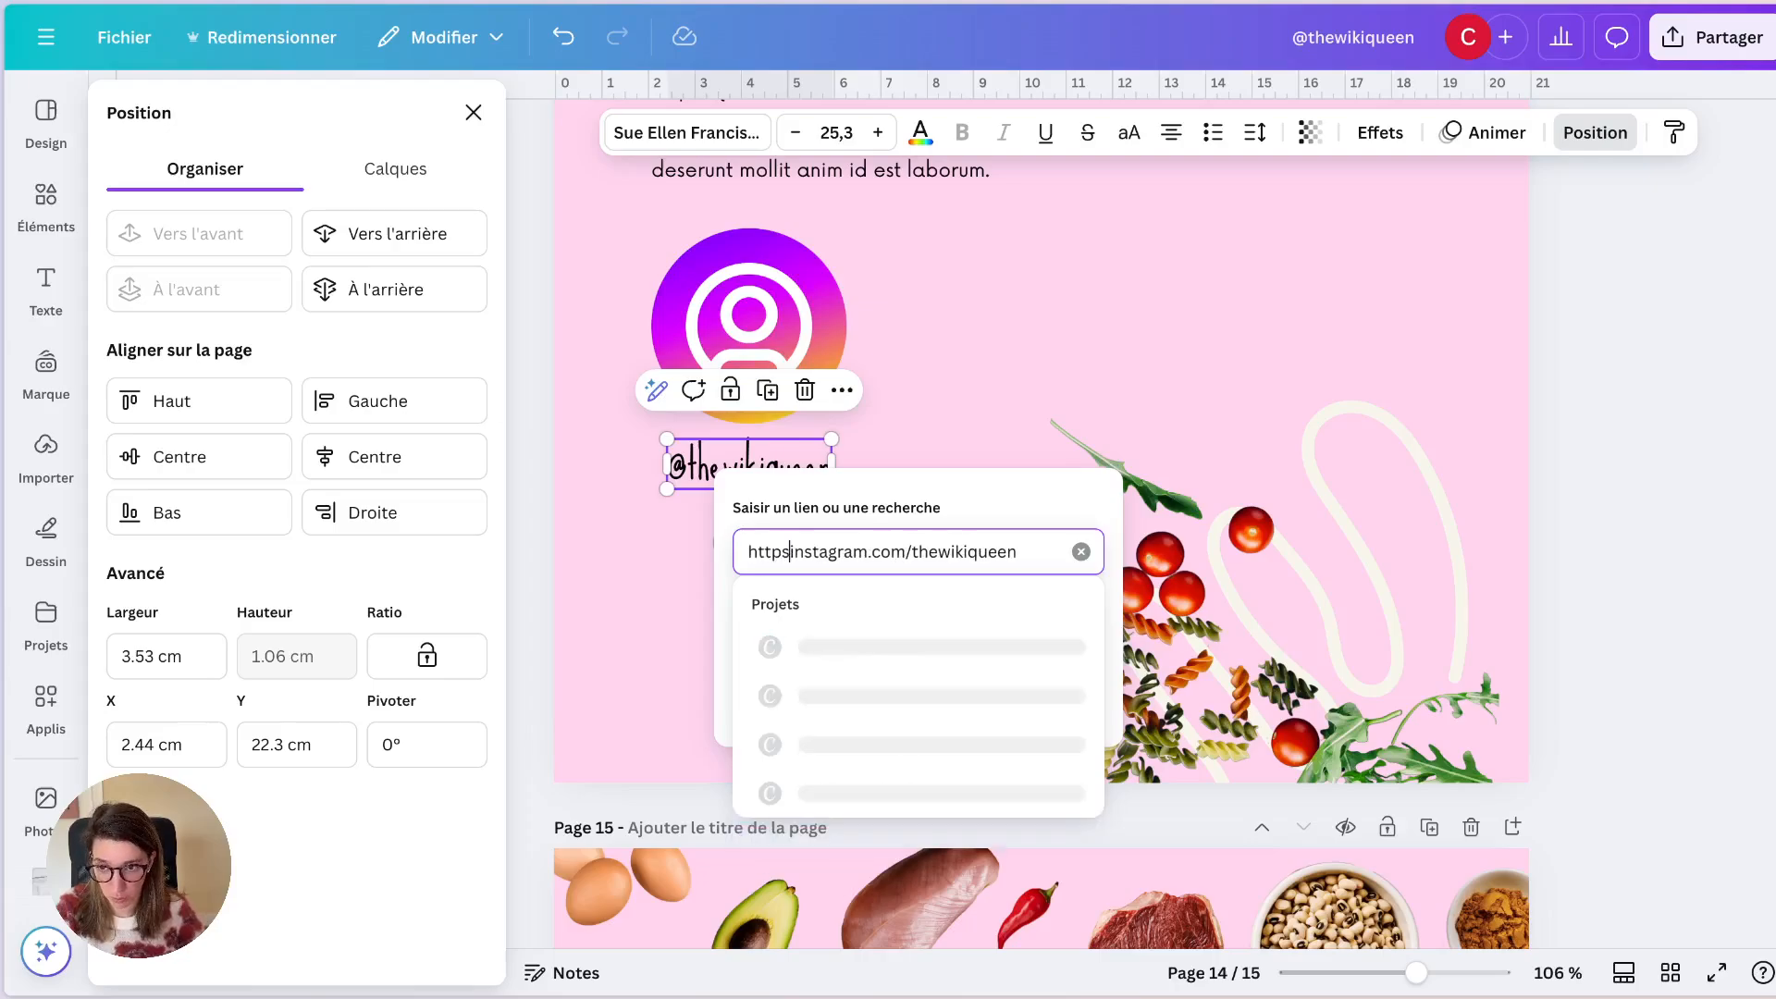
text(//)
key(Return)
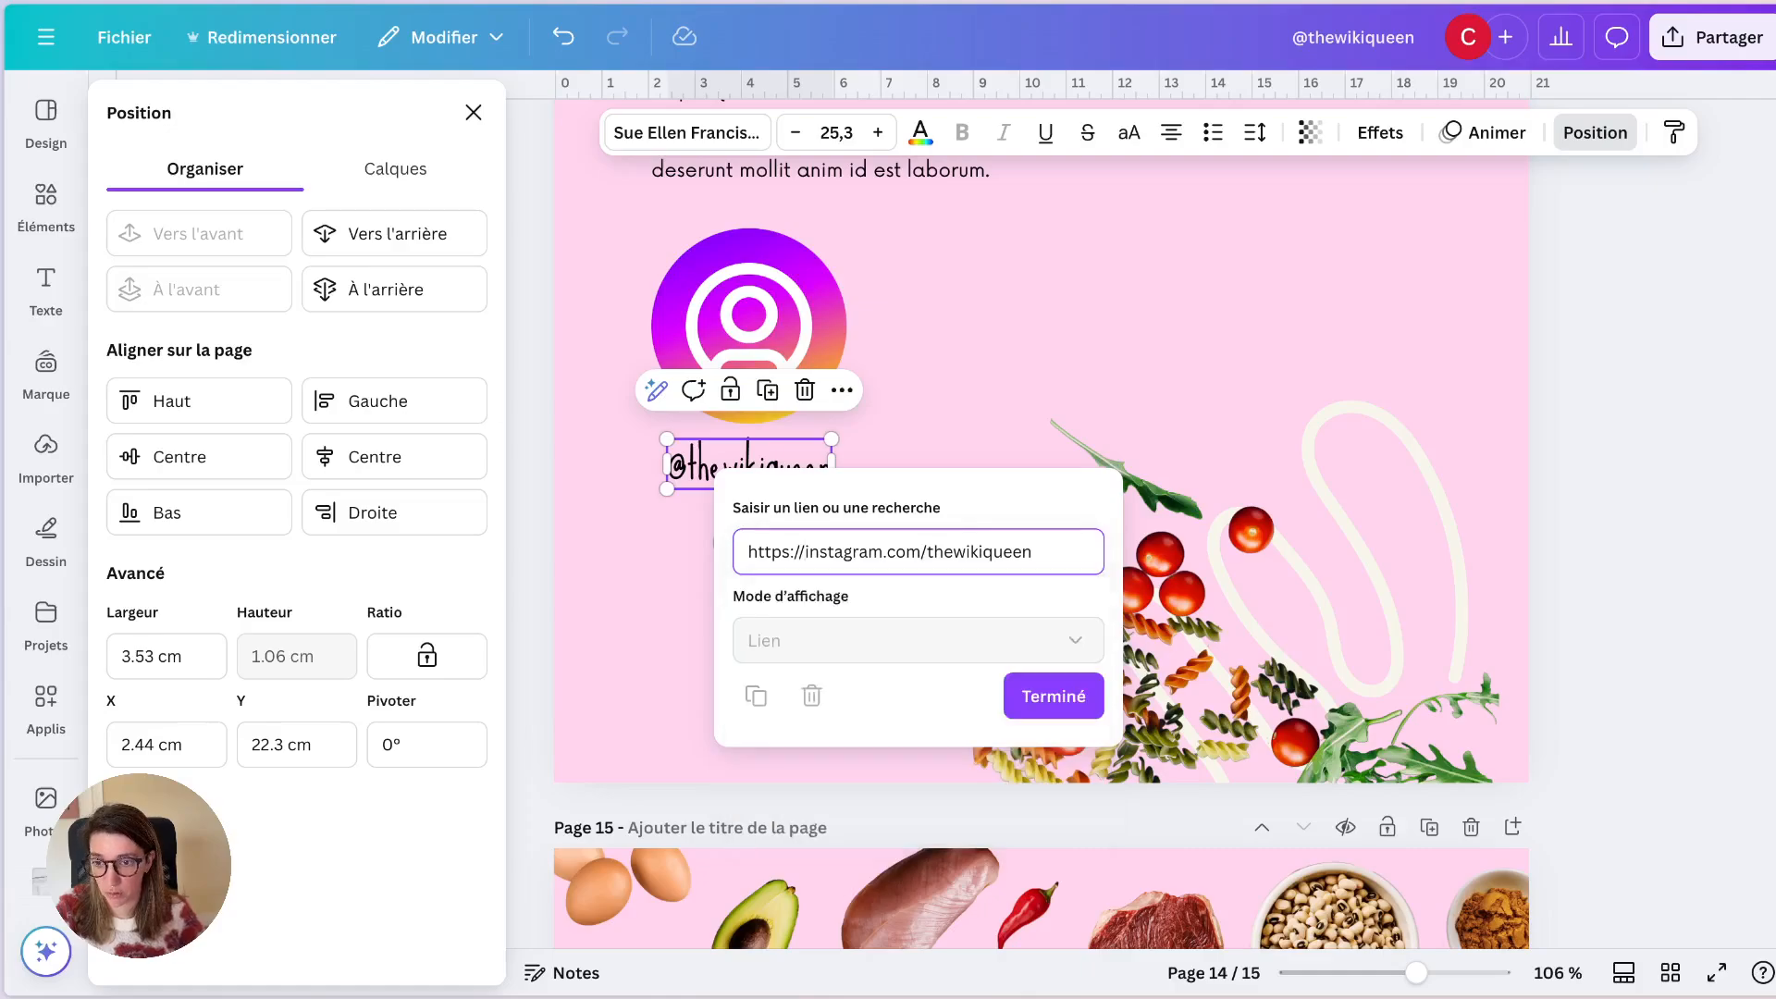
click(872, 628)
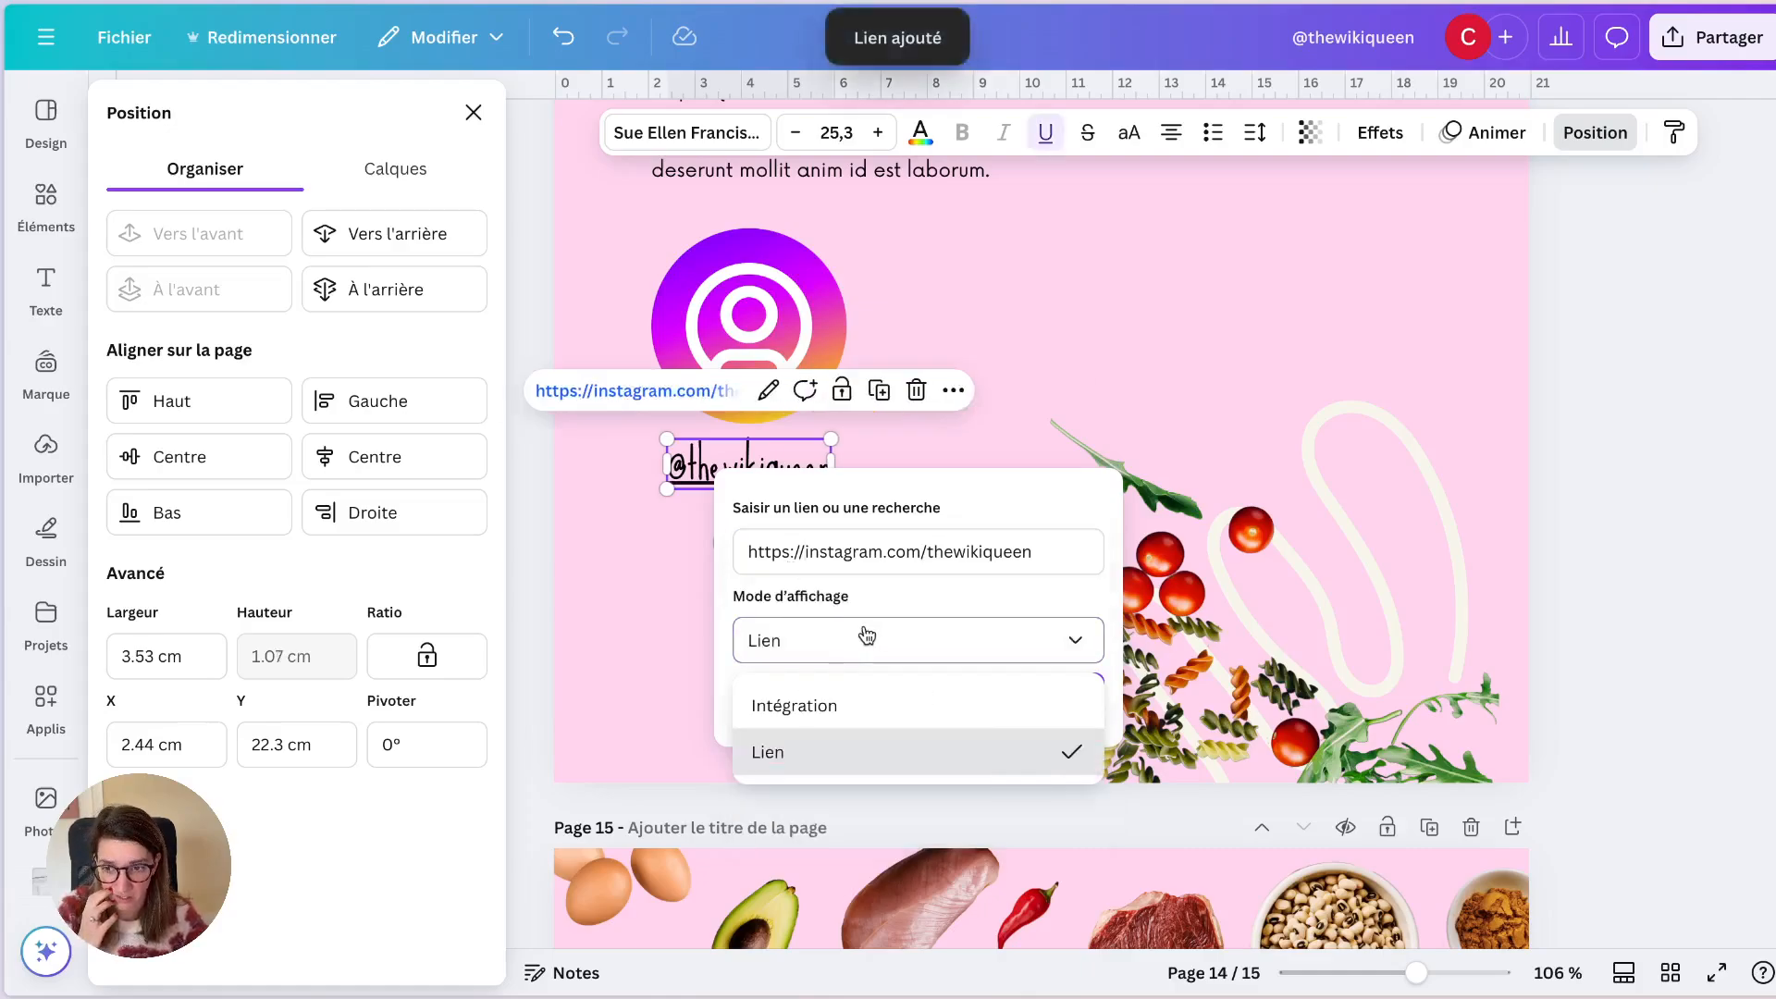
click(935, 627)
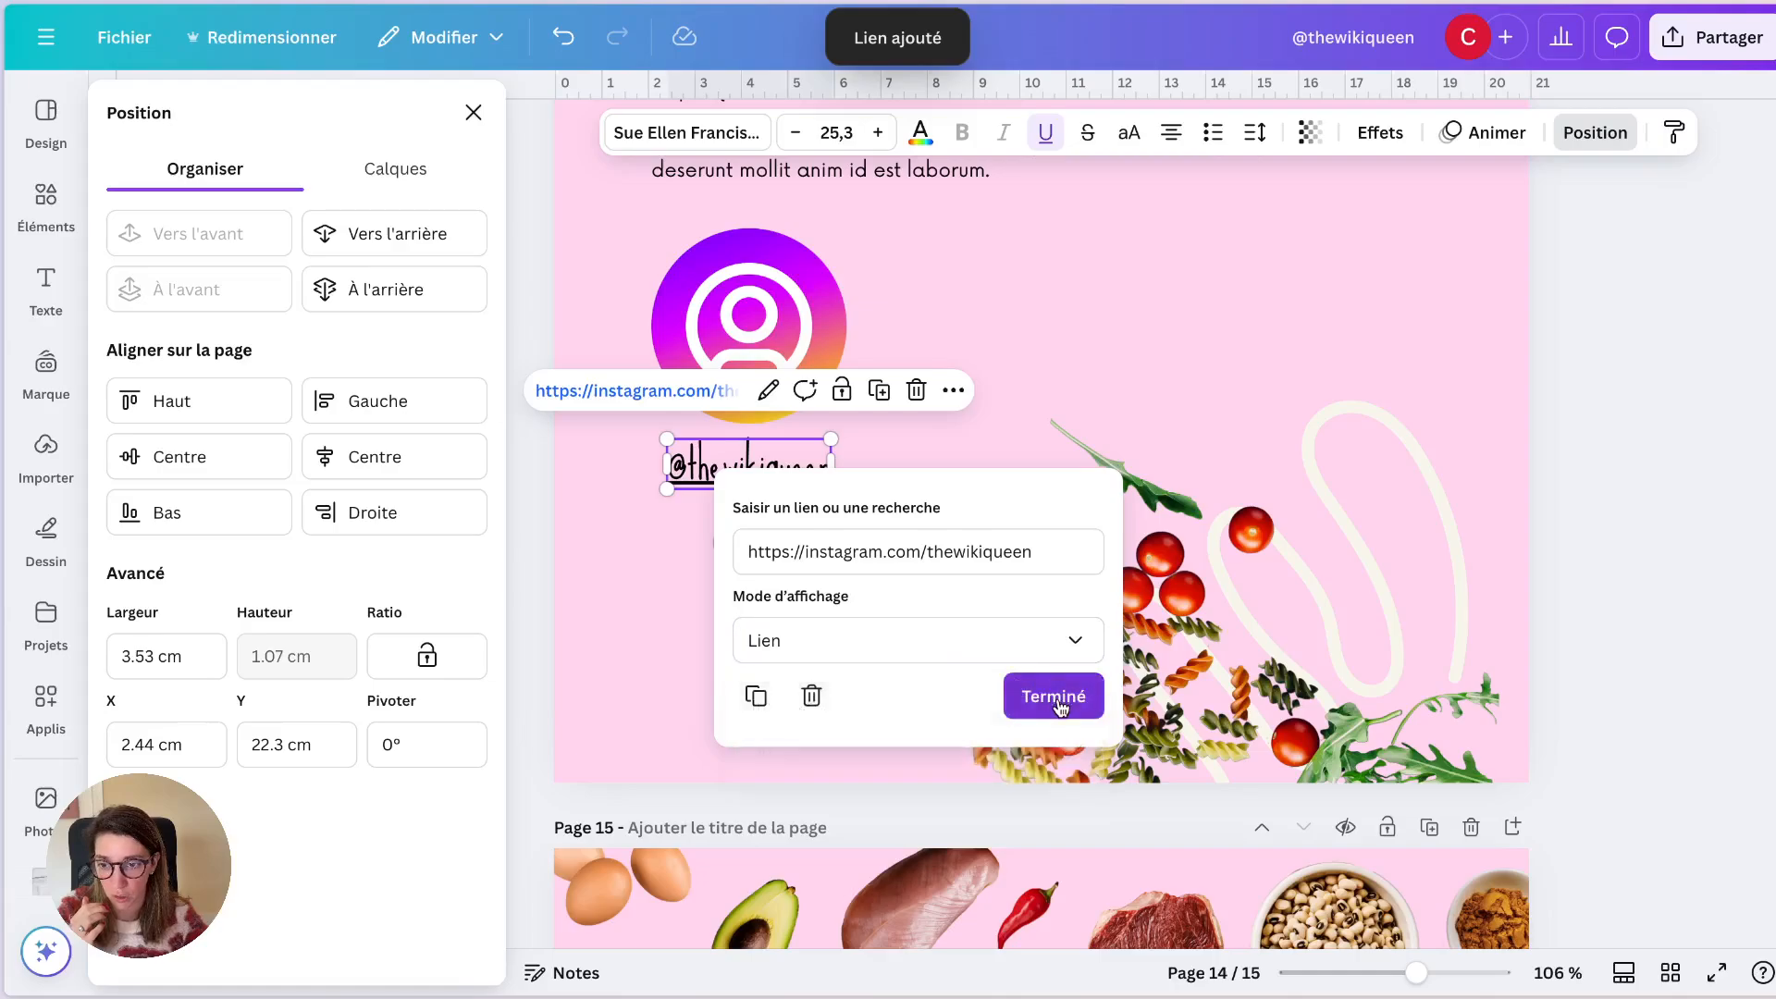
click(1043, 694)
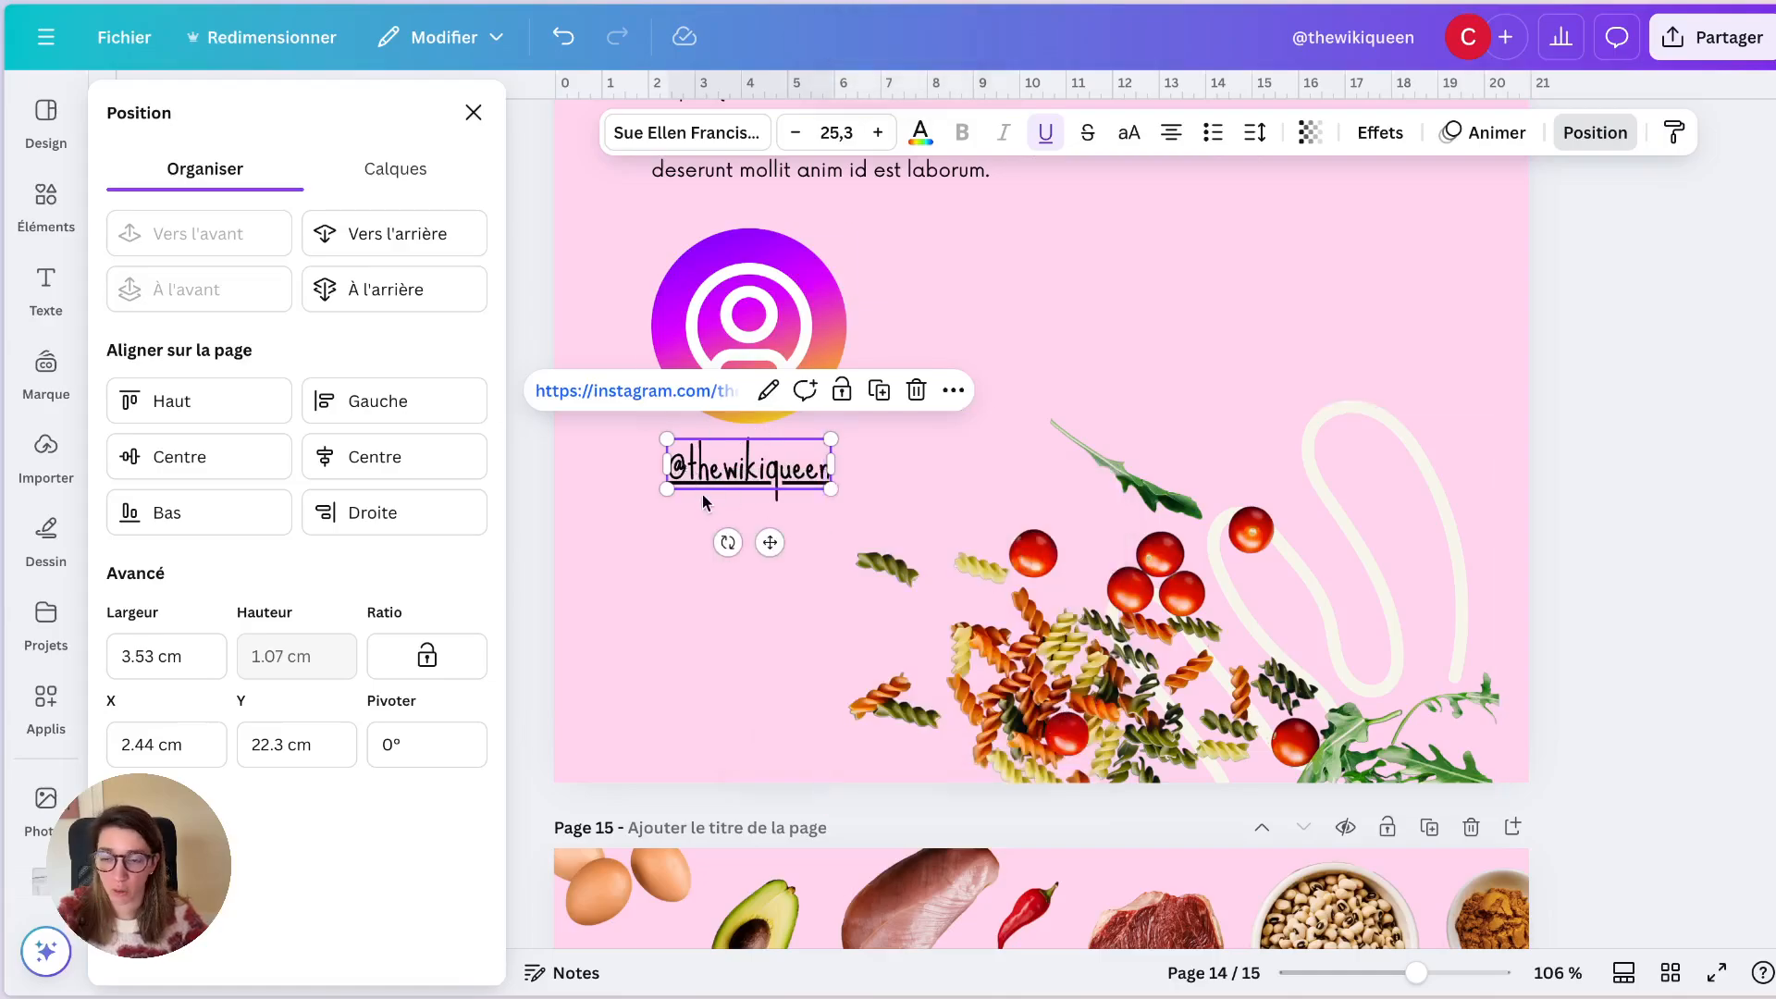
click(718, 277)
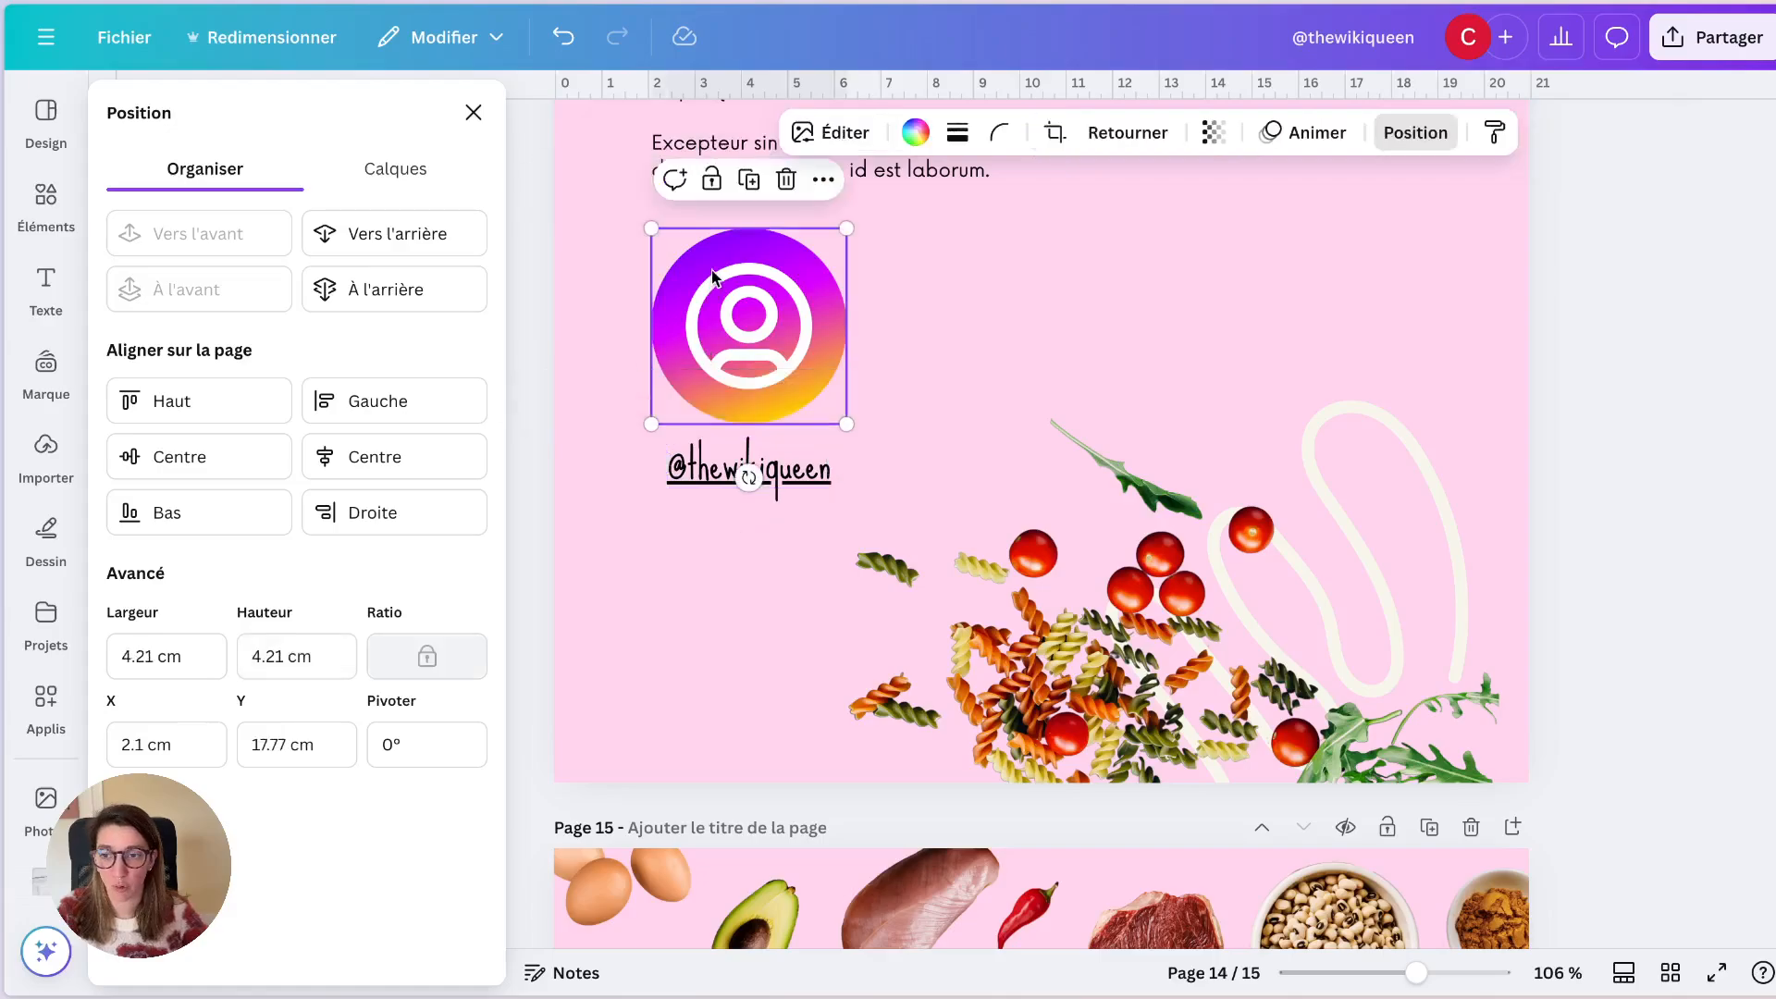
right_click(725, 301)
click(867, 788)
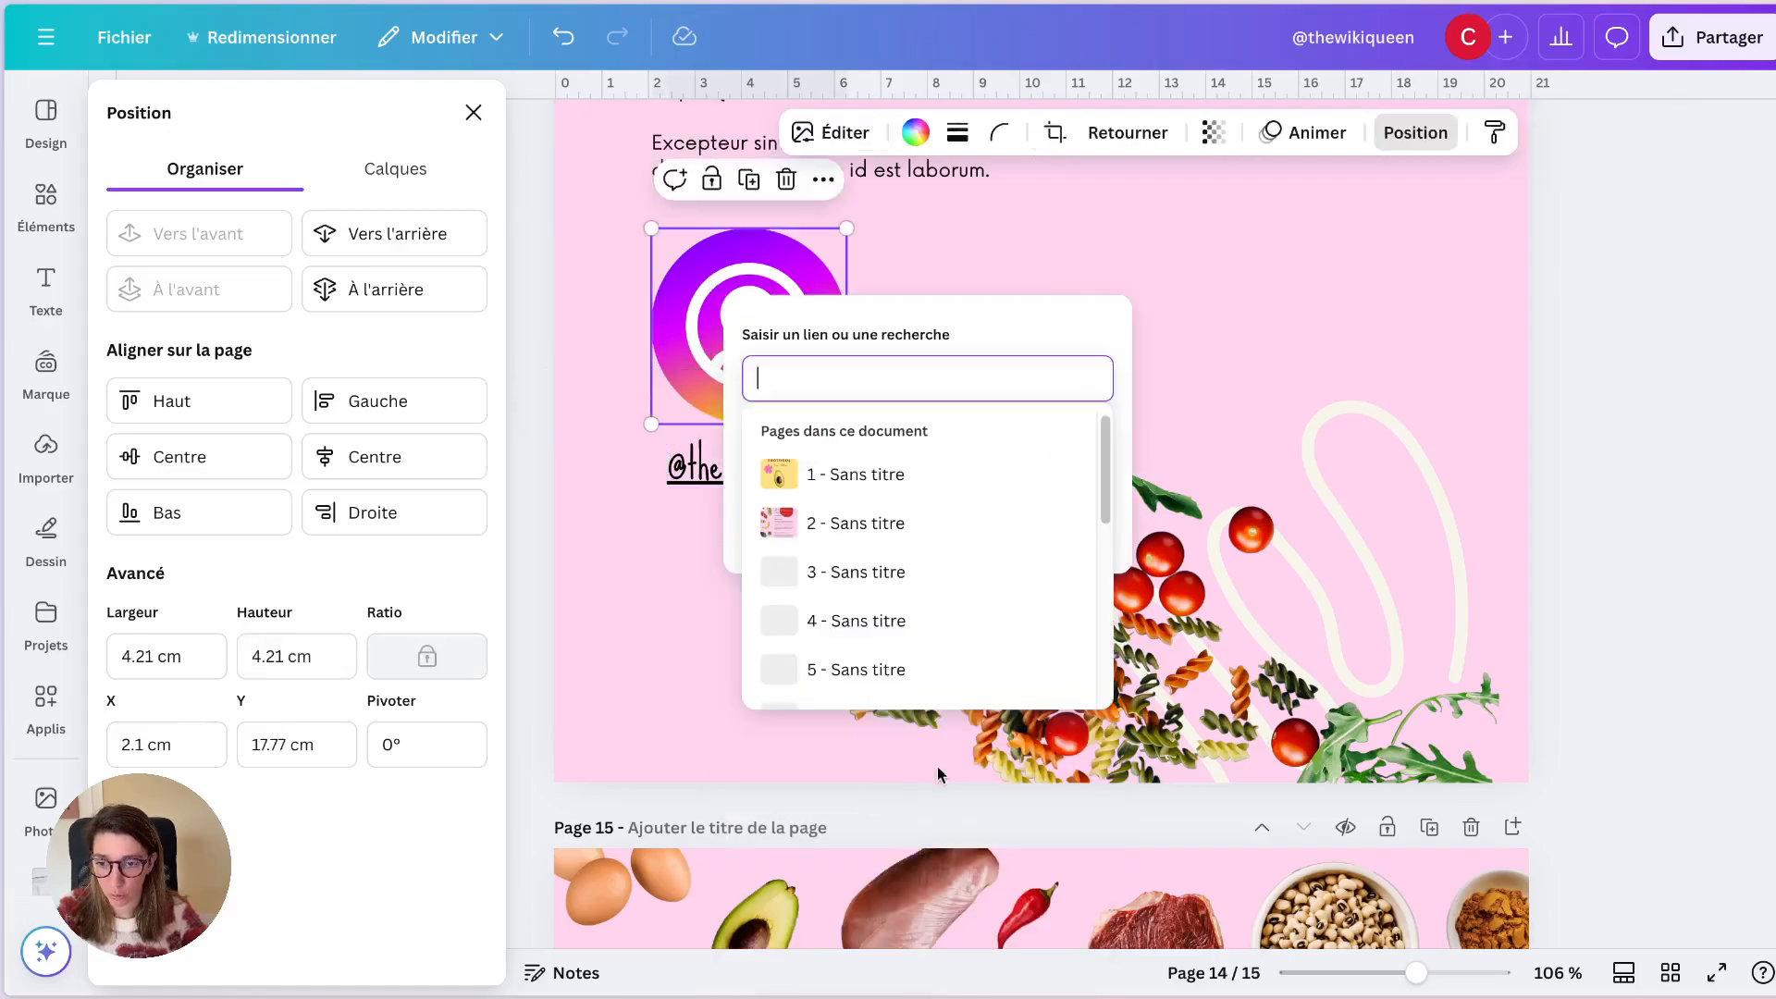
text(ht)
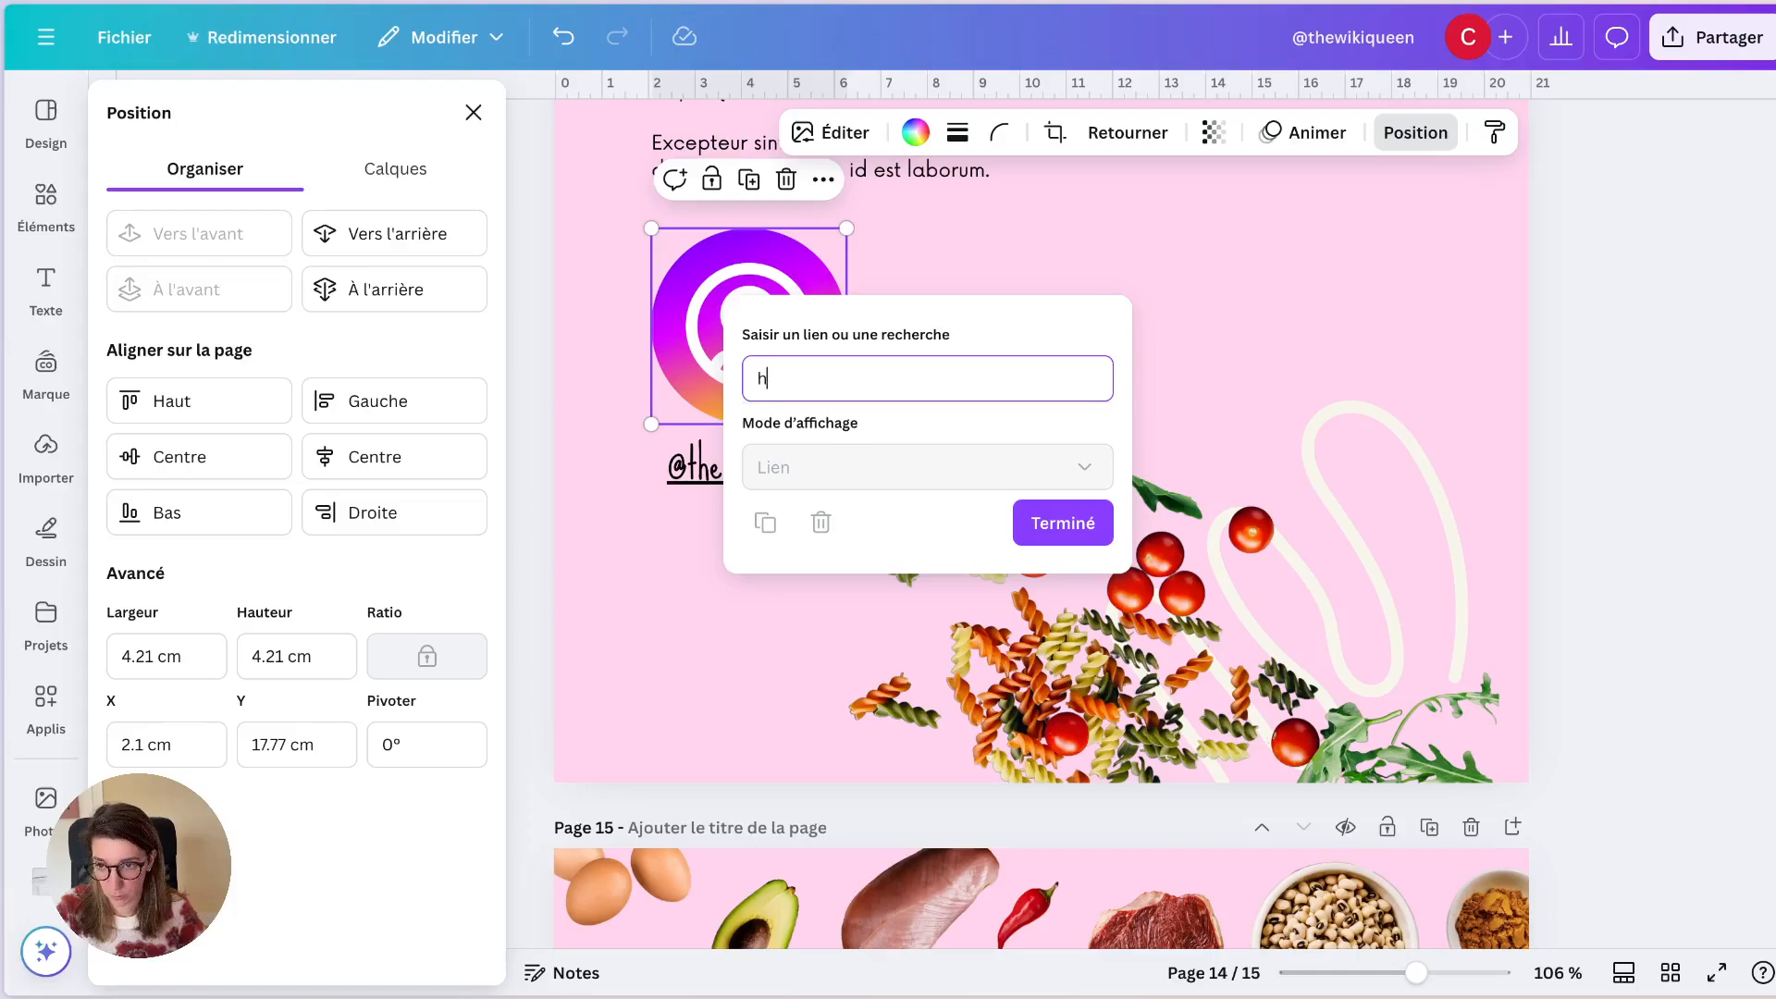
key(BackSpace)
text(twqig)
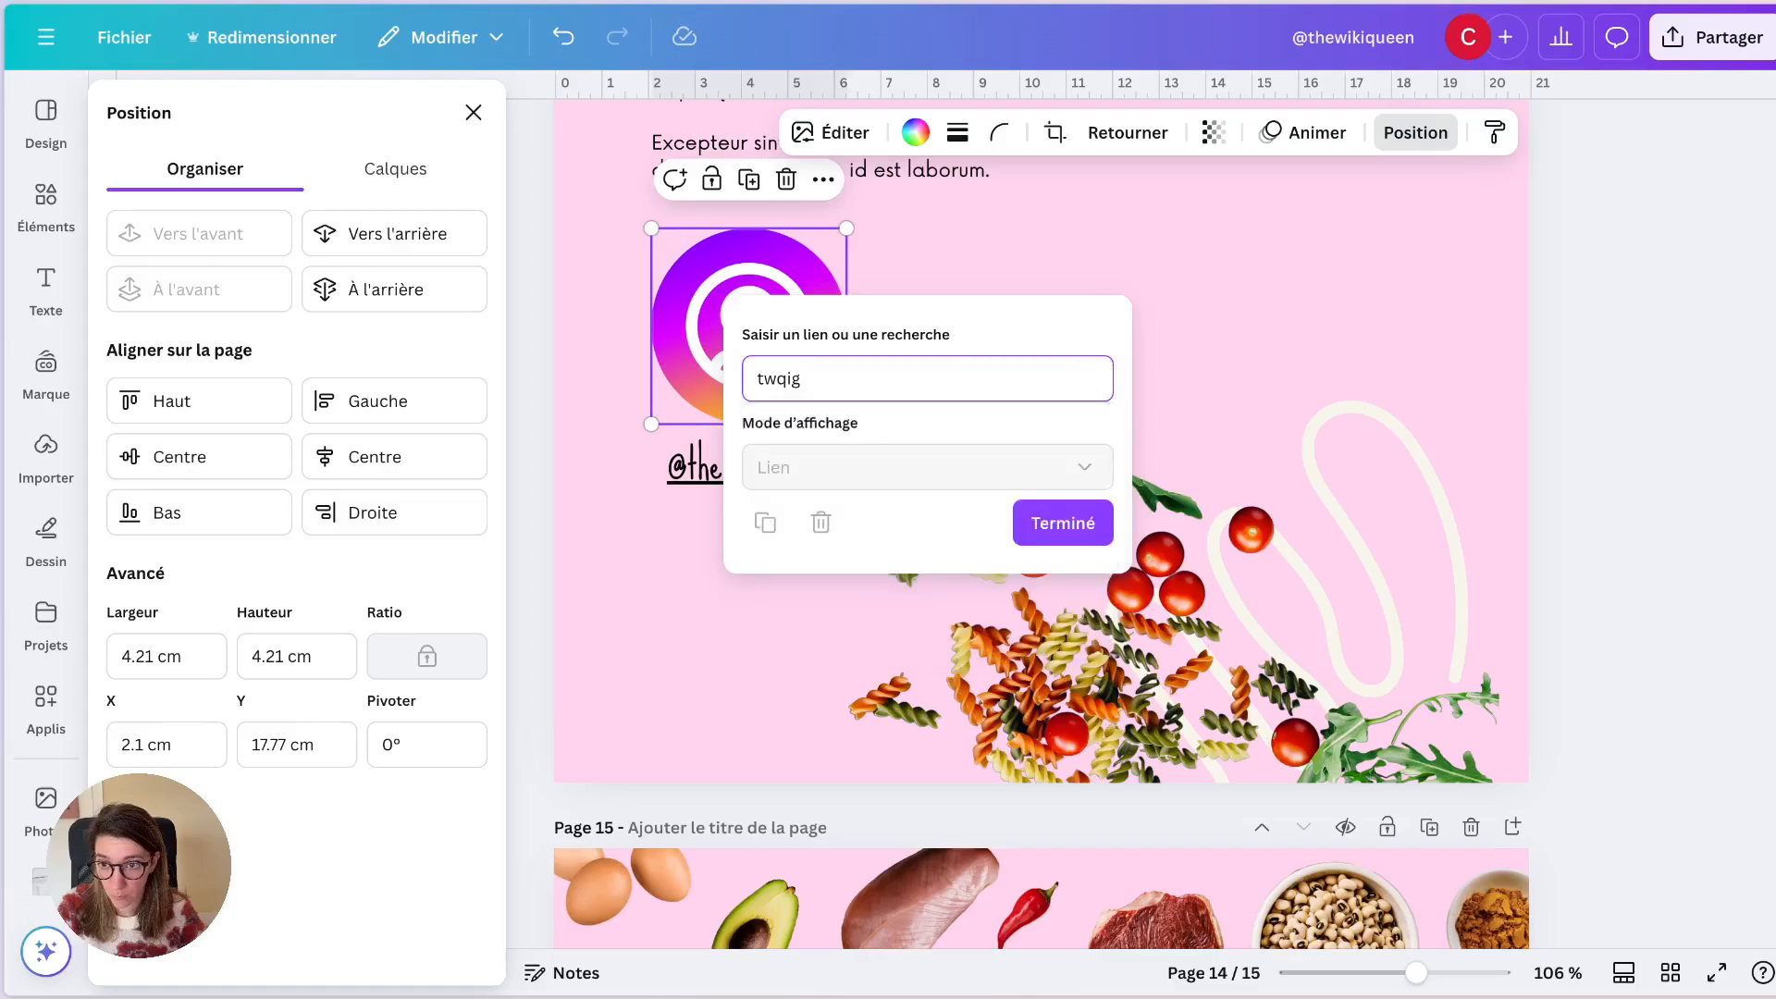
key(ctrl+a)
text(igt)
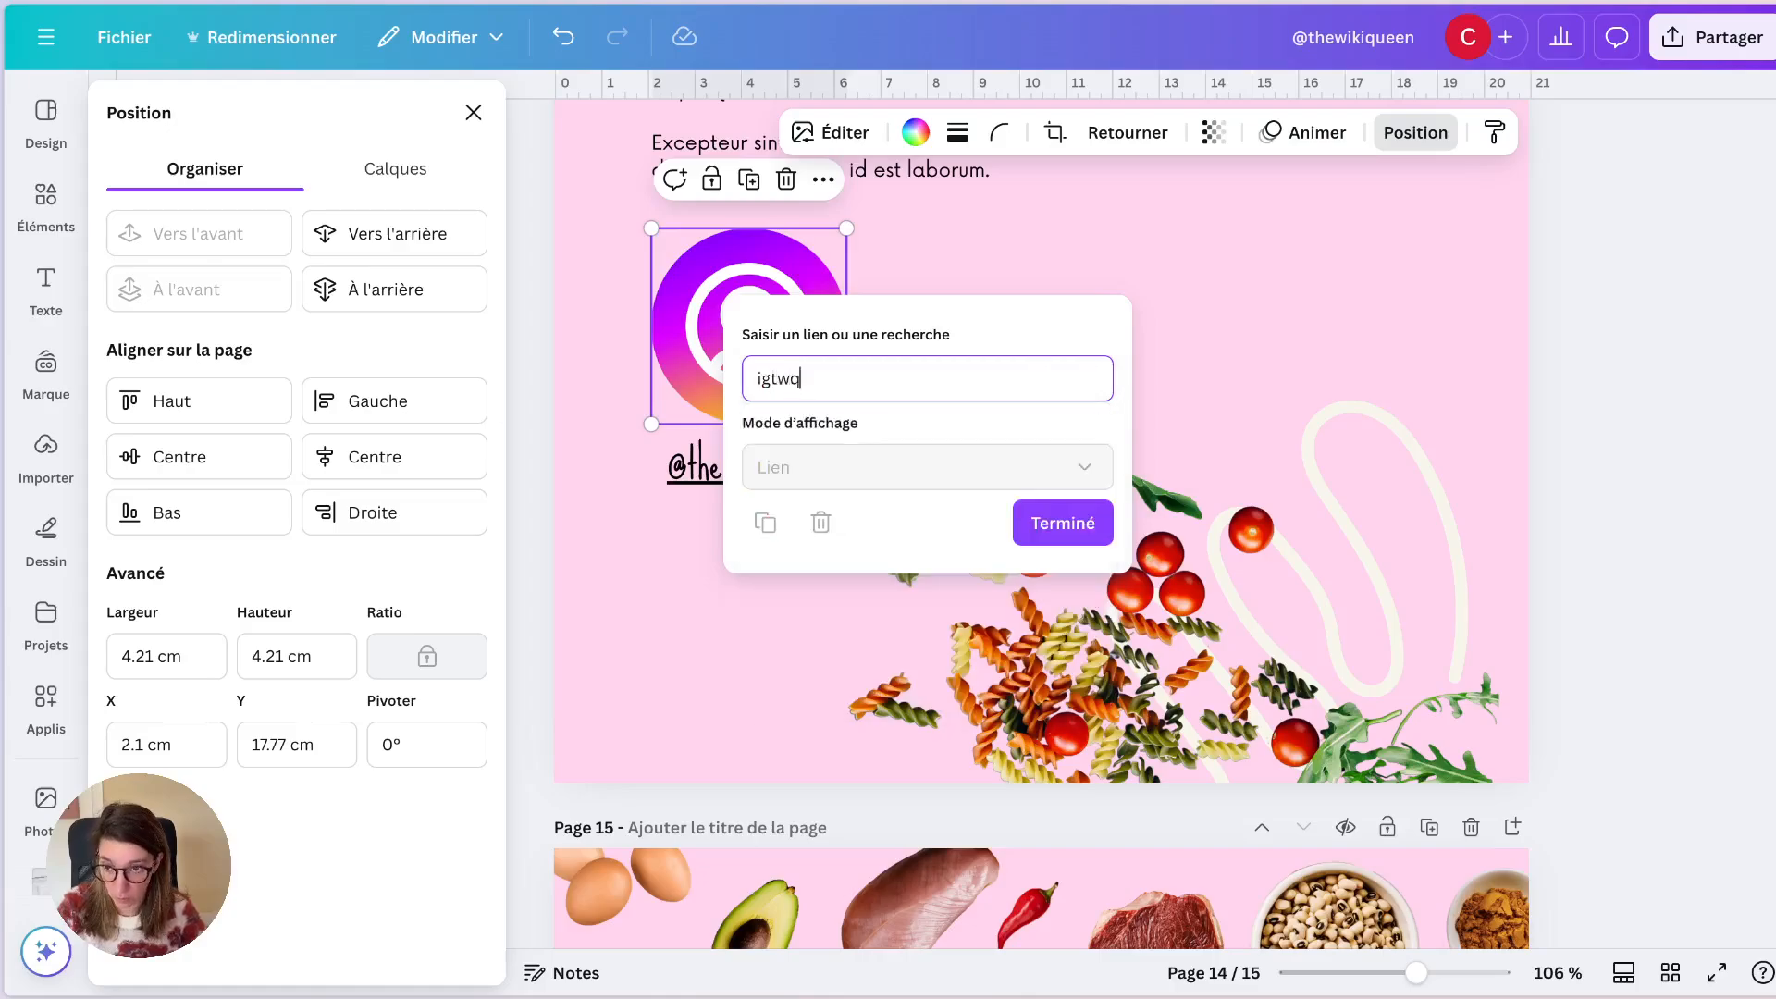
text(wq)
key(ctrl+a)
text(https://instagram.com/thewikiqueen)
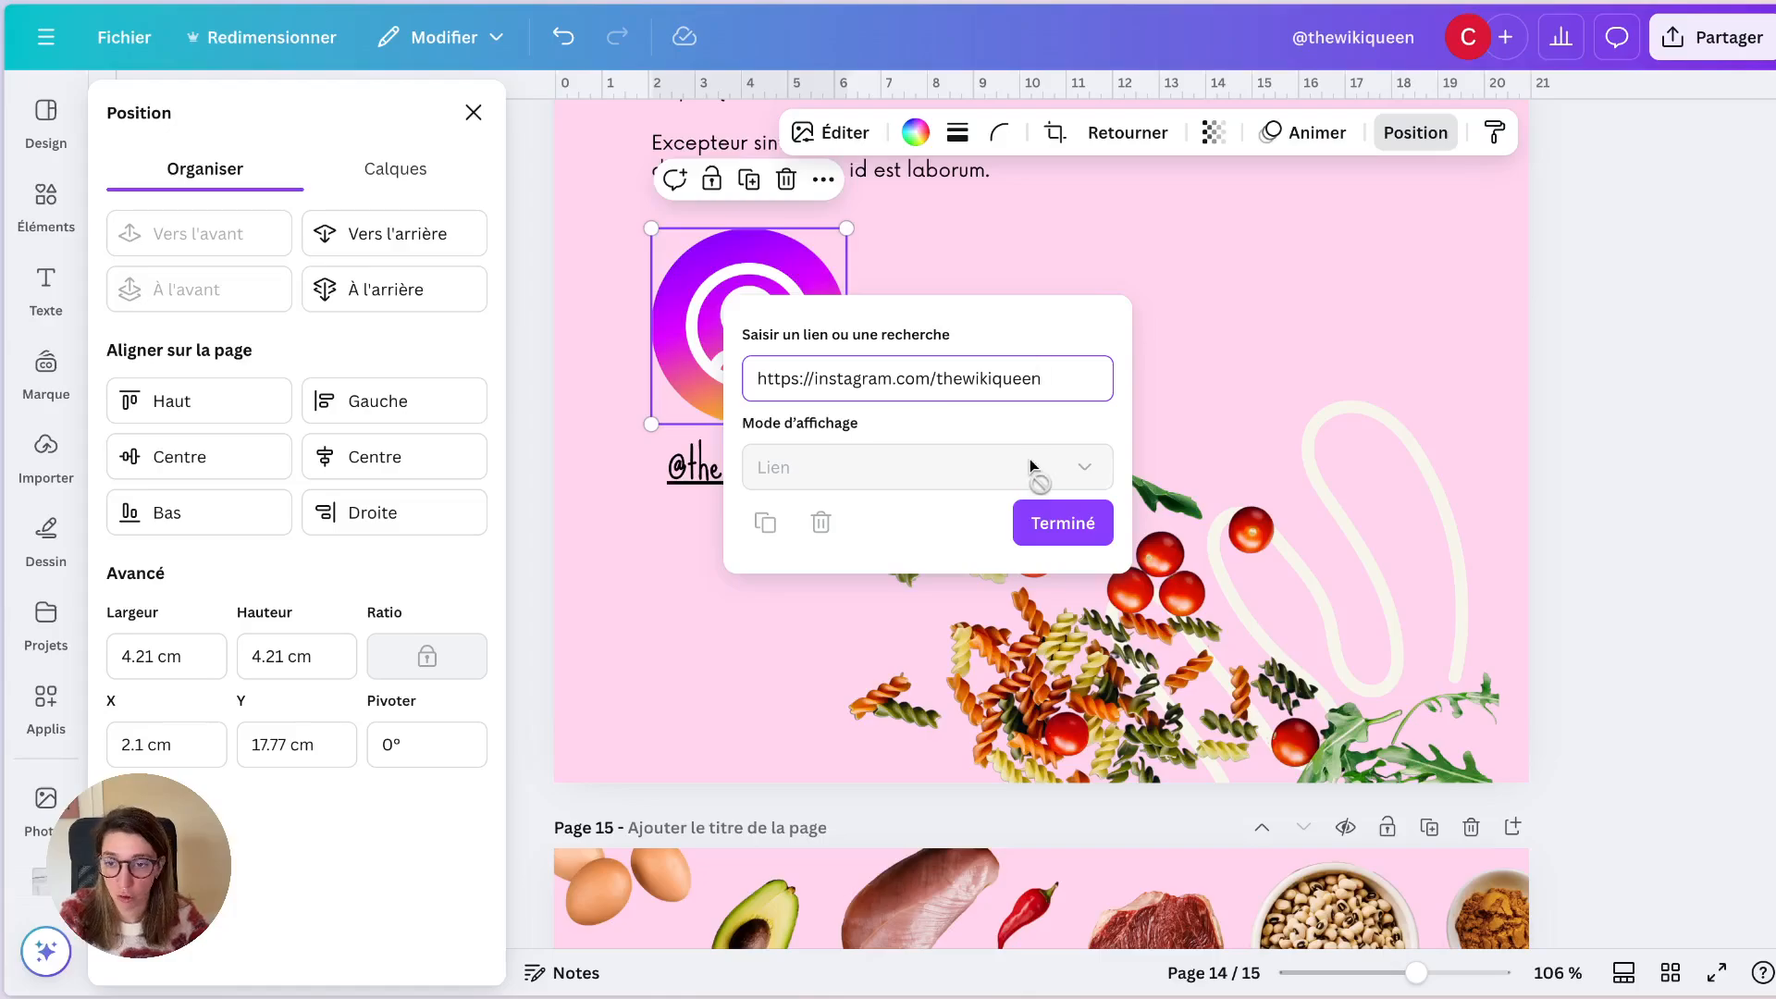
click(1090, 536)
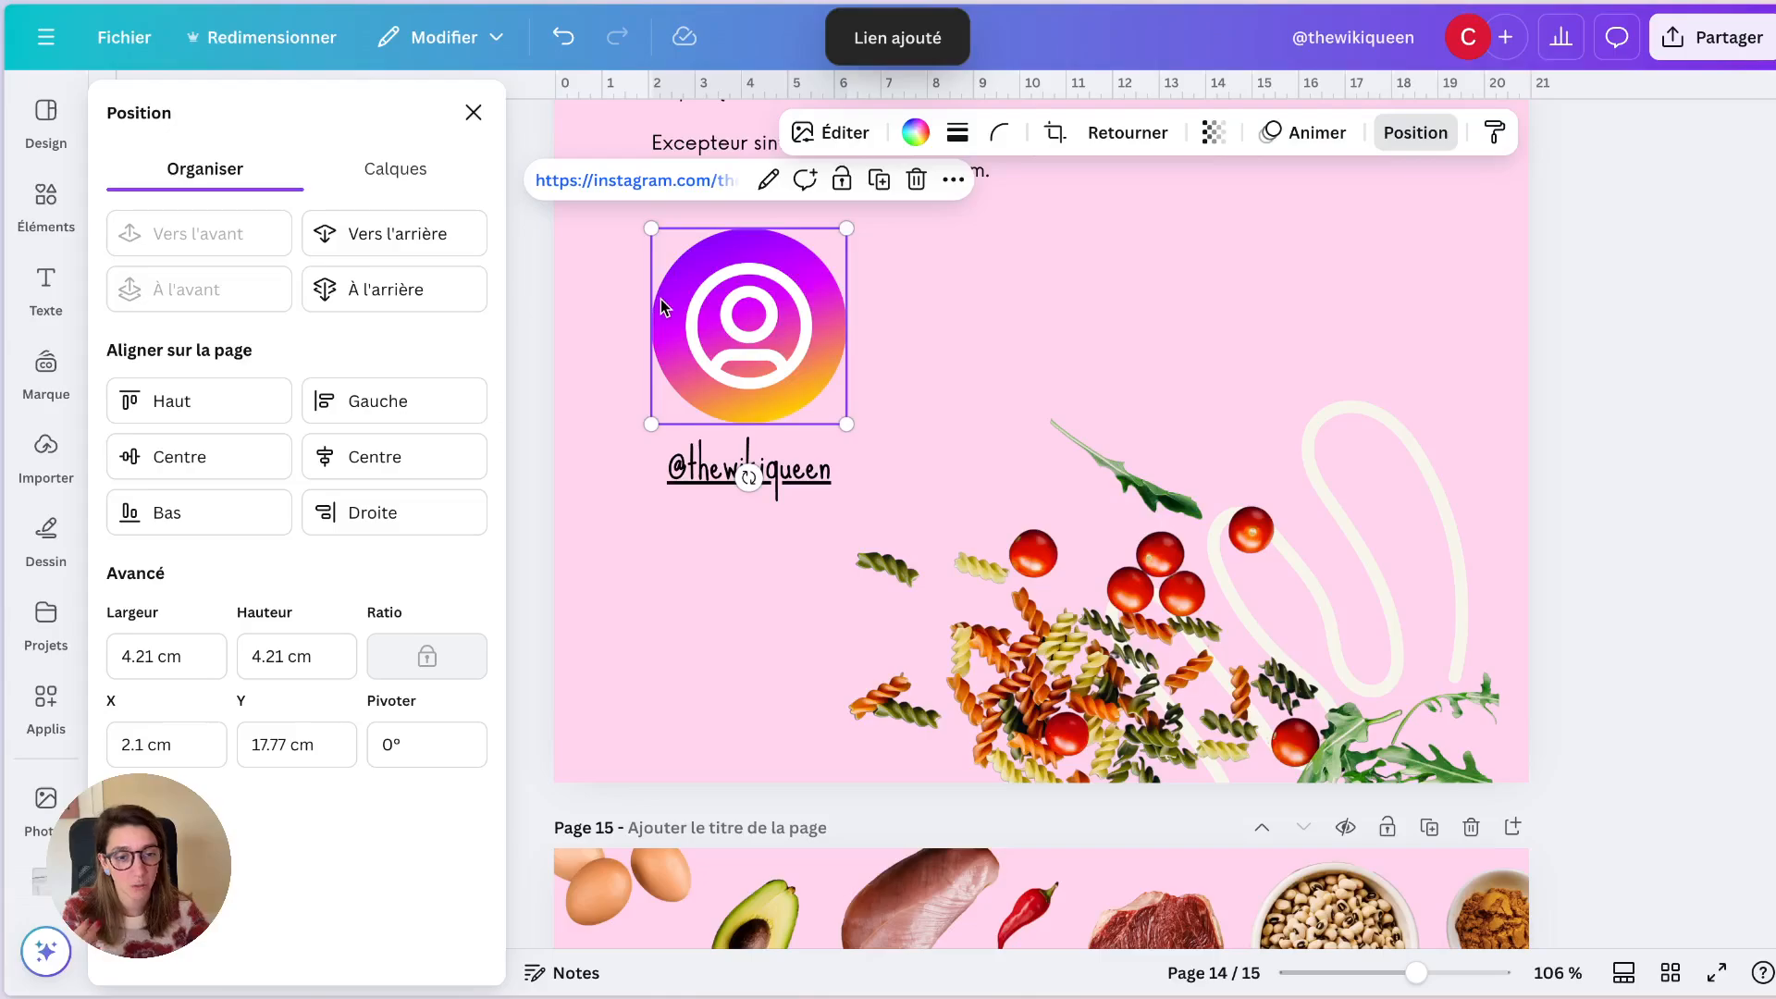
click(925, 359)
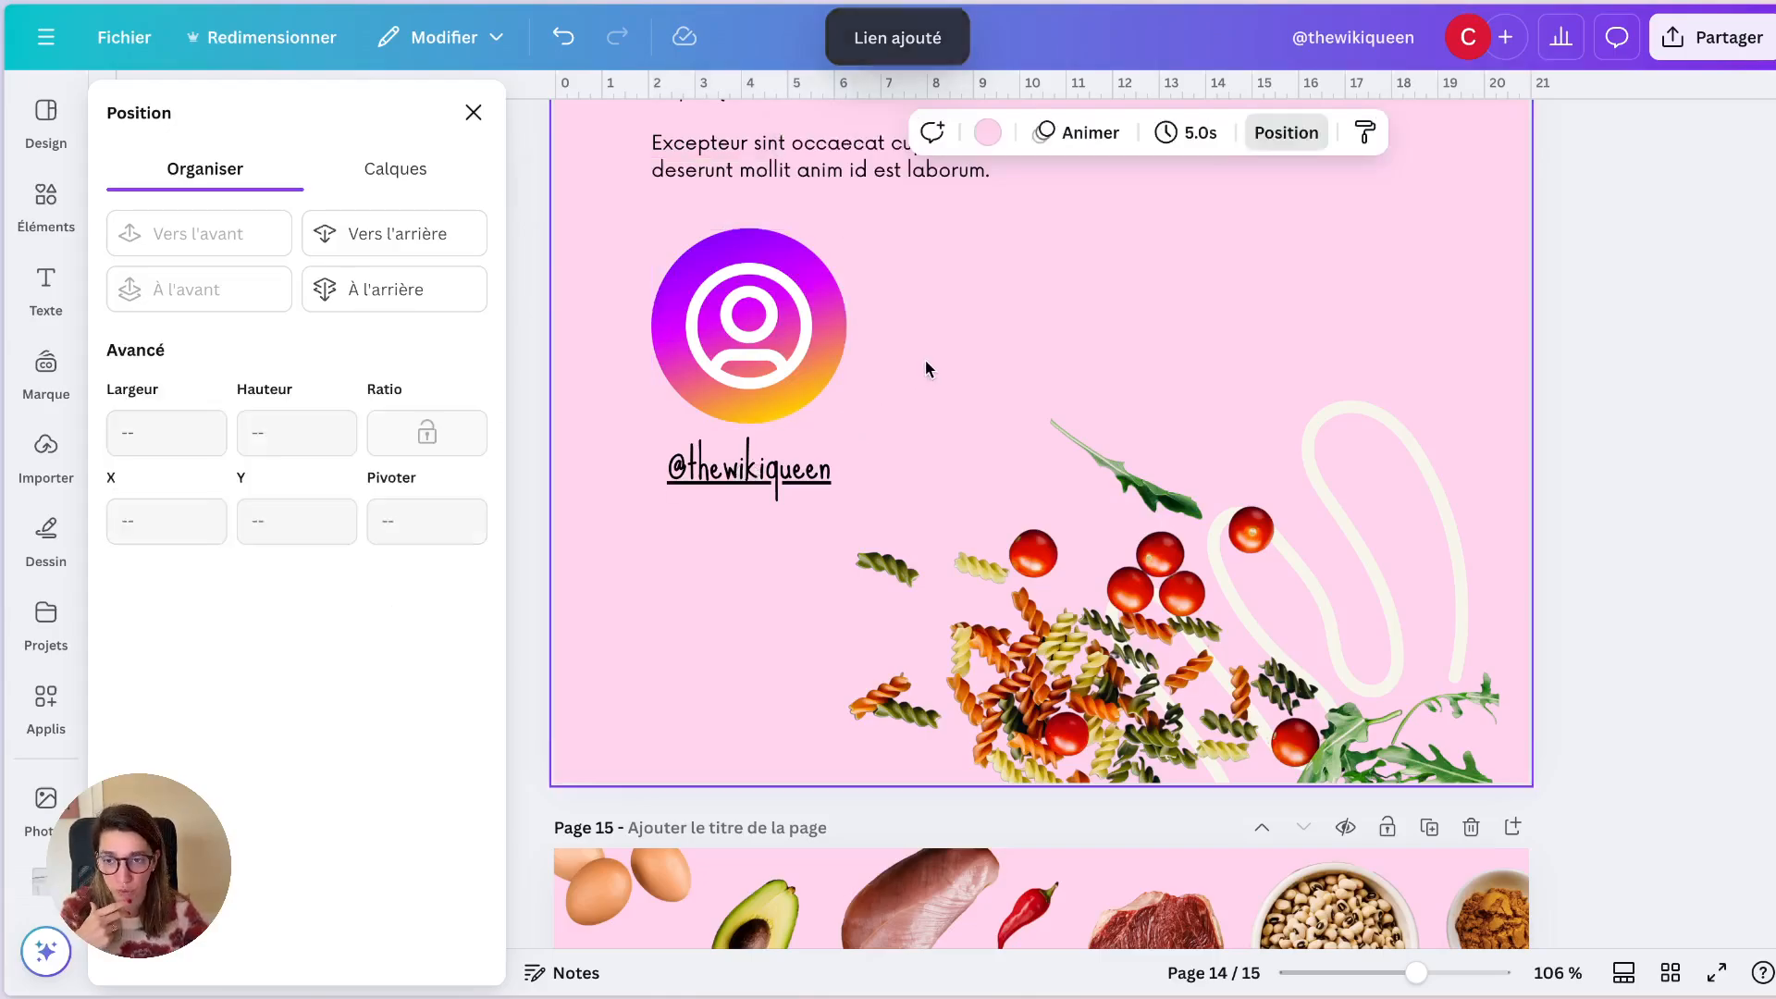
Step: Look over page 14, from the Instagram icon and handle up to the "Creating lasting habits" title
scroll(924, 361, down, 1)
scroll(927, 369, up, 2)
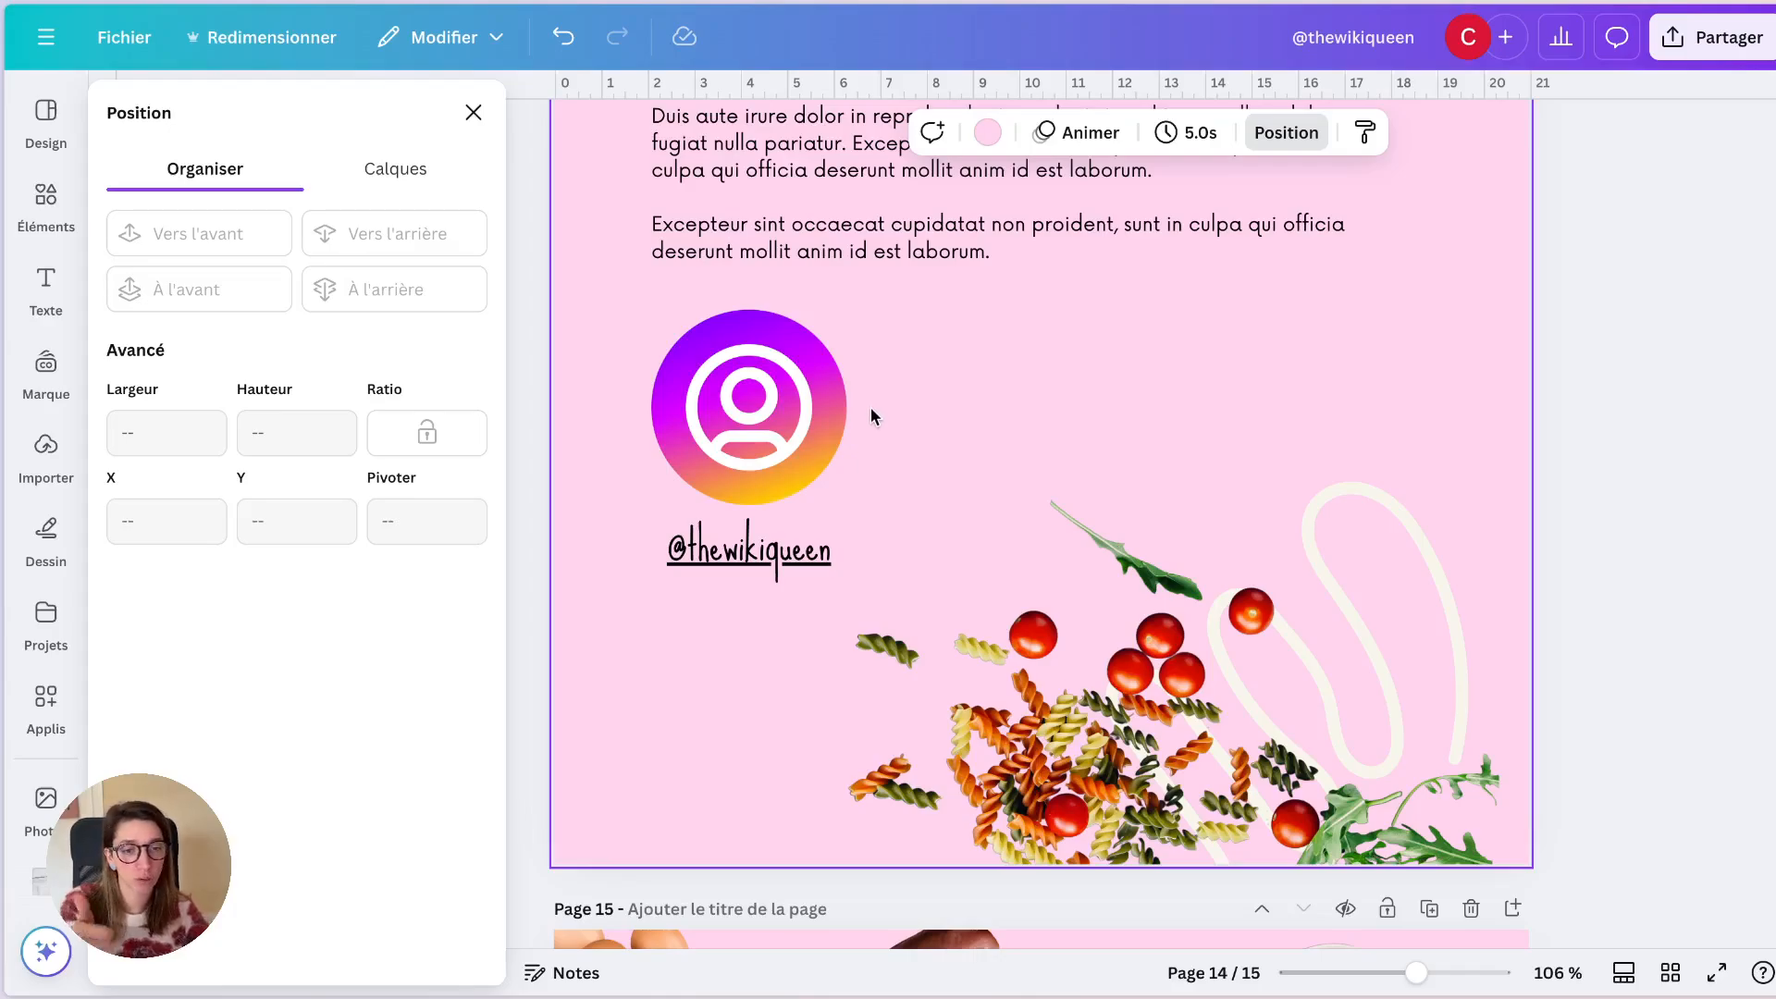
scroll(902, 552, up, 4)
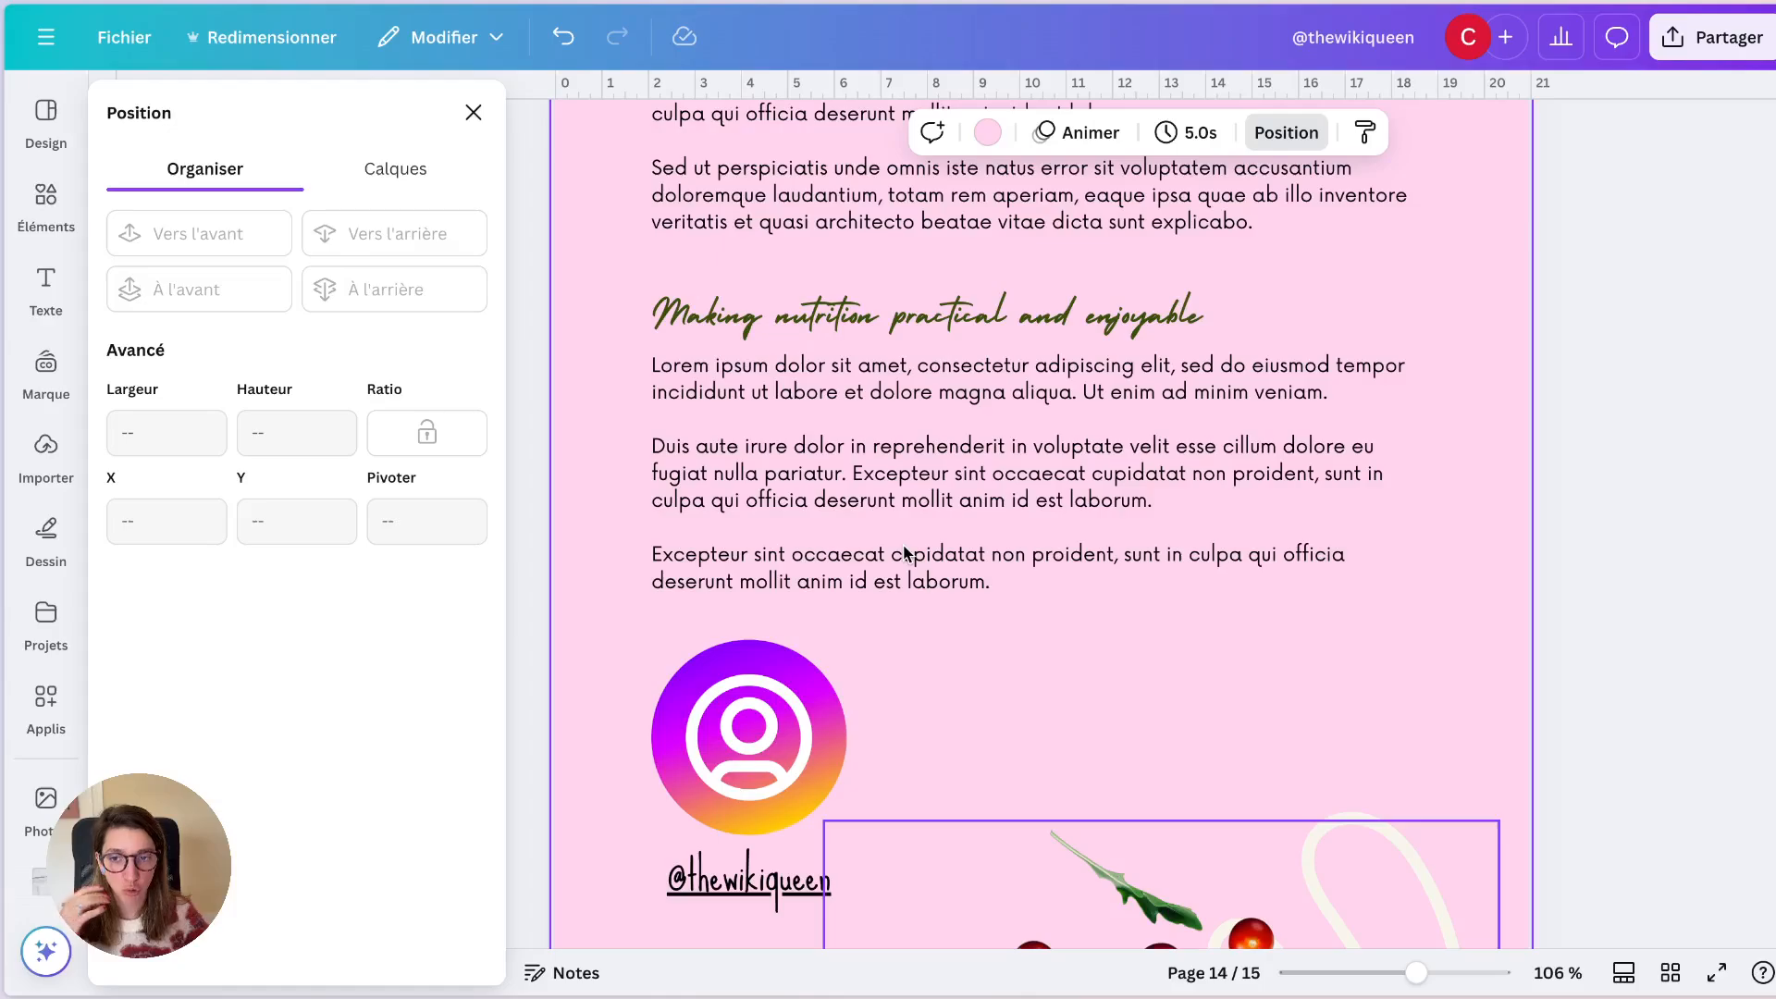
scroll(903, 555, down, 2)
scroll(902, 551, down, 2)
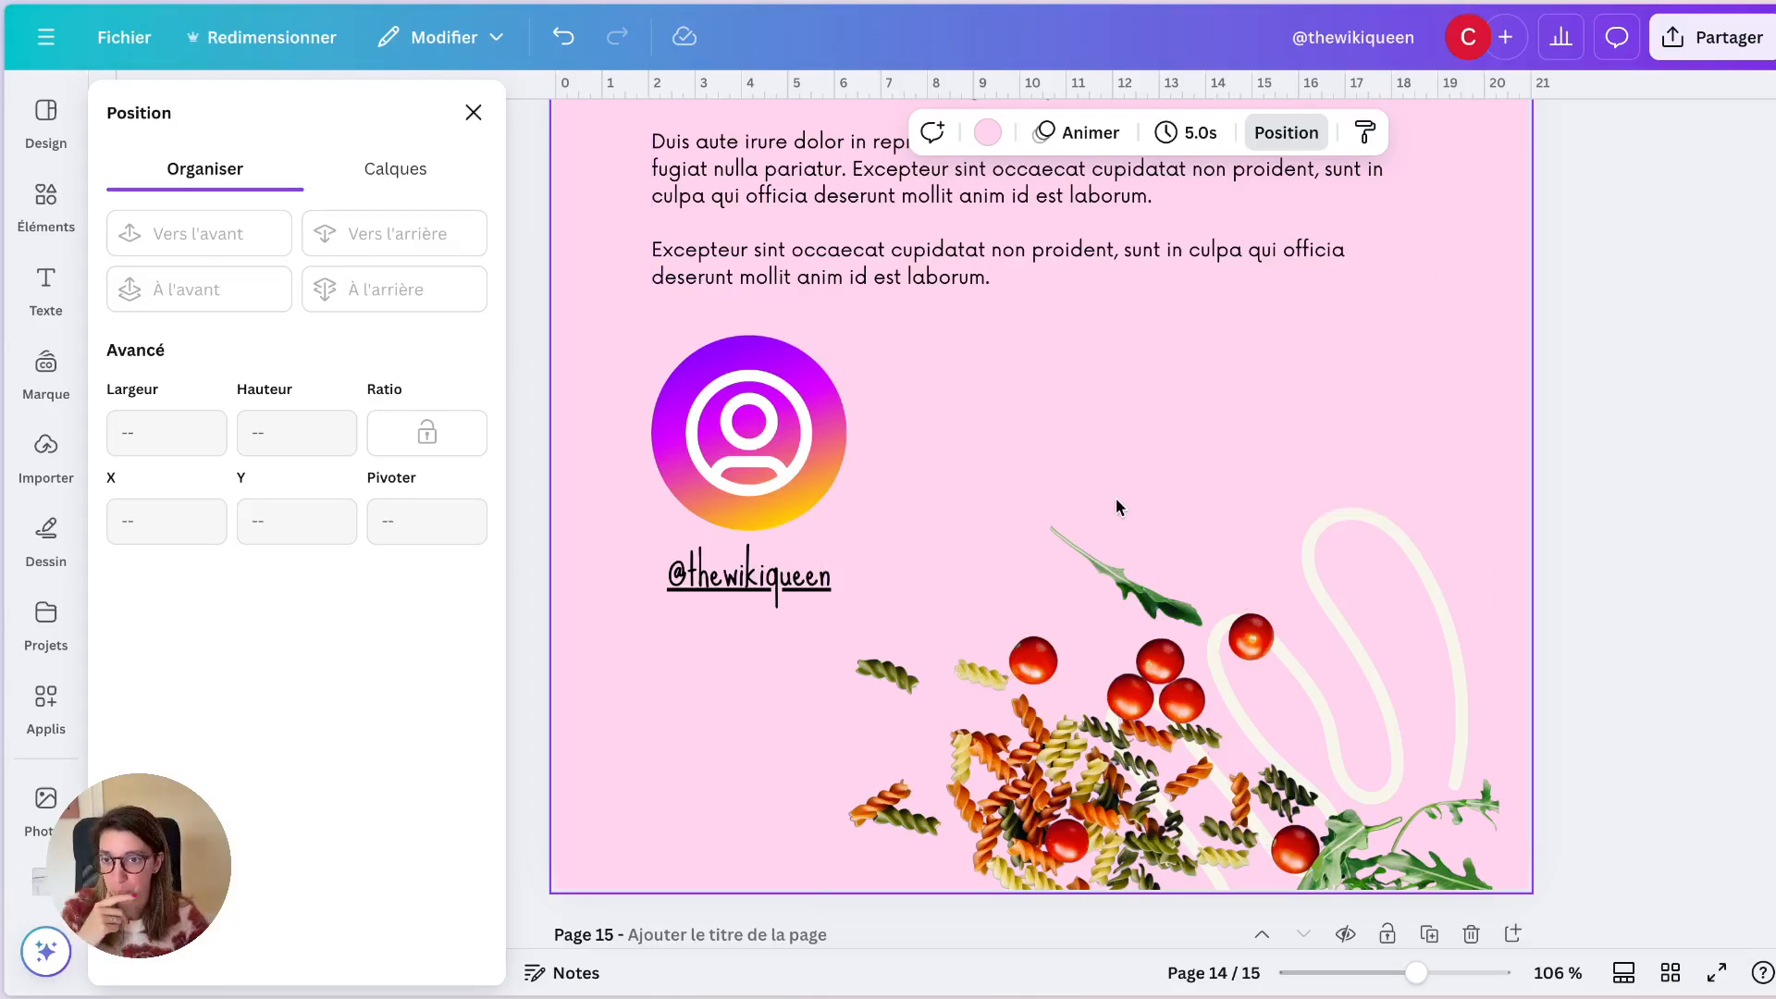
scroll(1116, 498, up, 7)
scroll(1116, 498, up, 10)
scroll(1115, 498, down, 8)
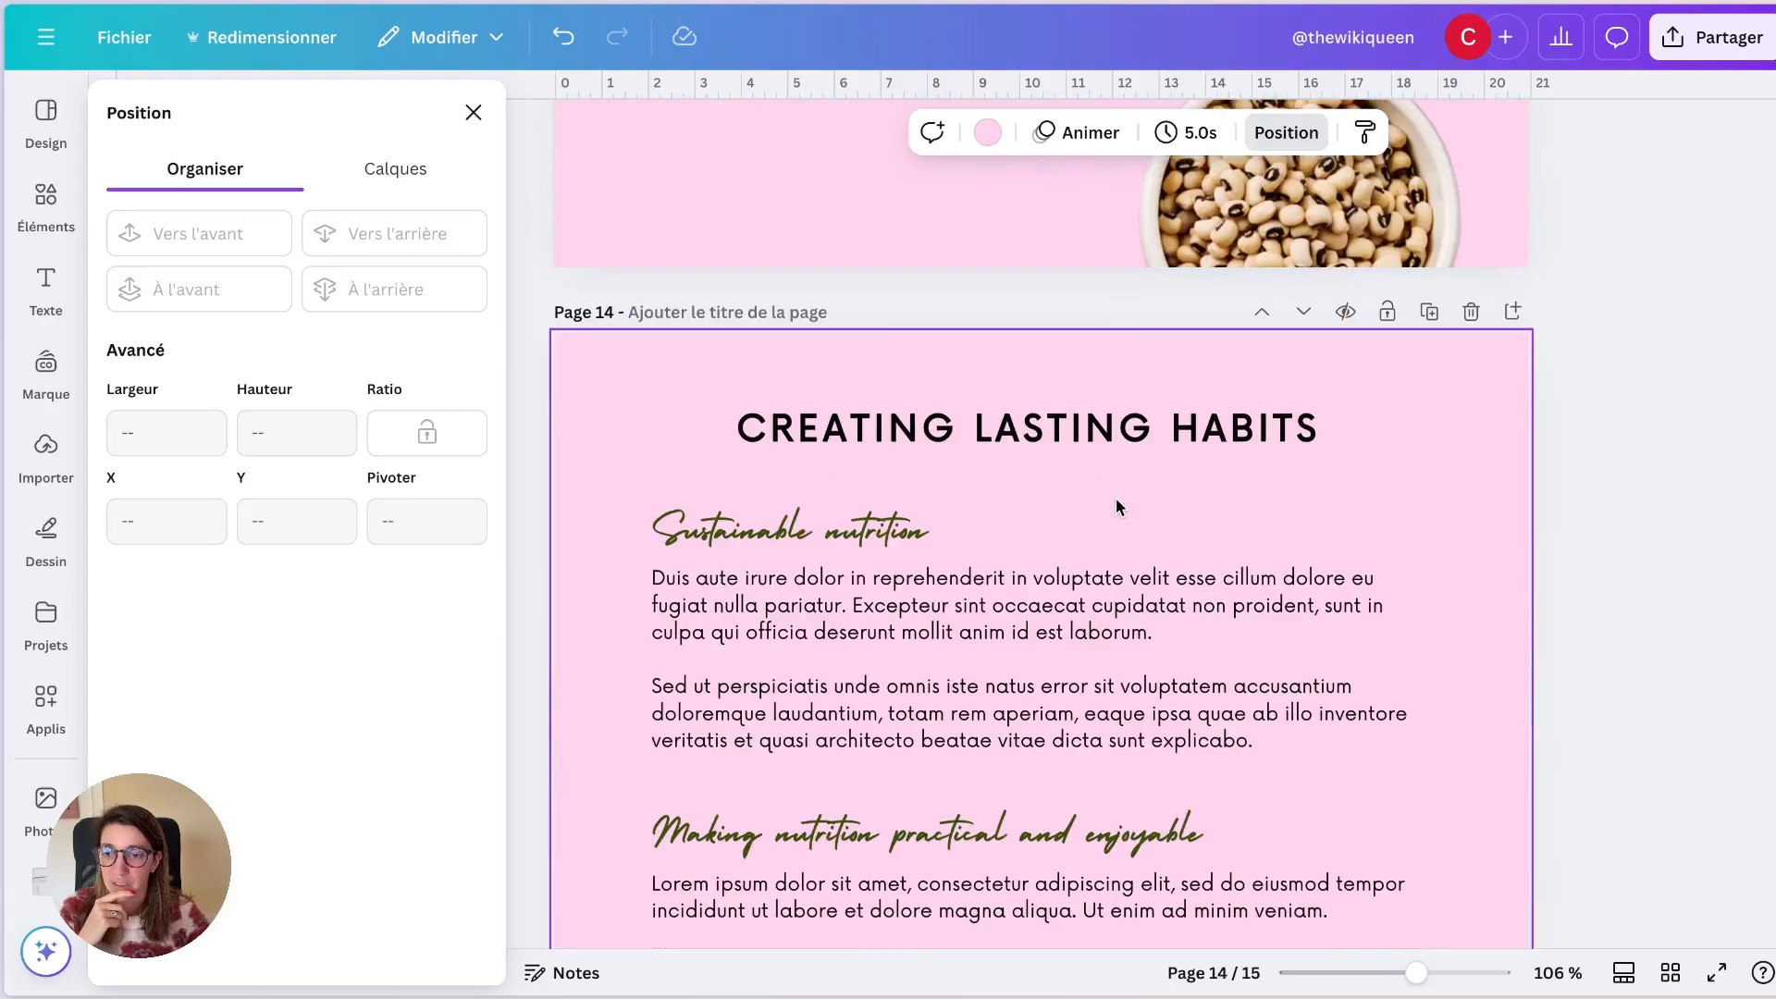
Step: Check the automatic alignment and spacing guides around the paragraph under "Sustainable nutrition" on page 14
click(1379, 972)
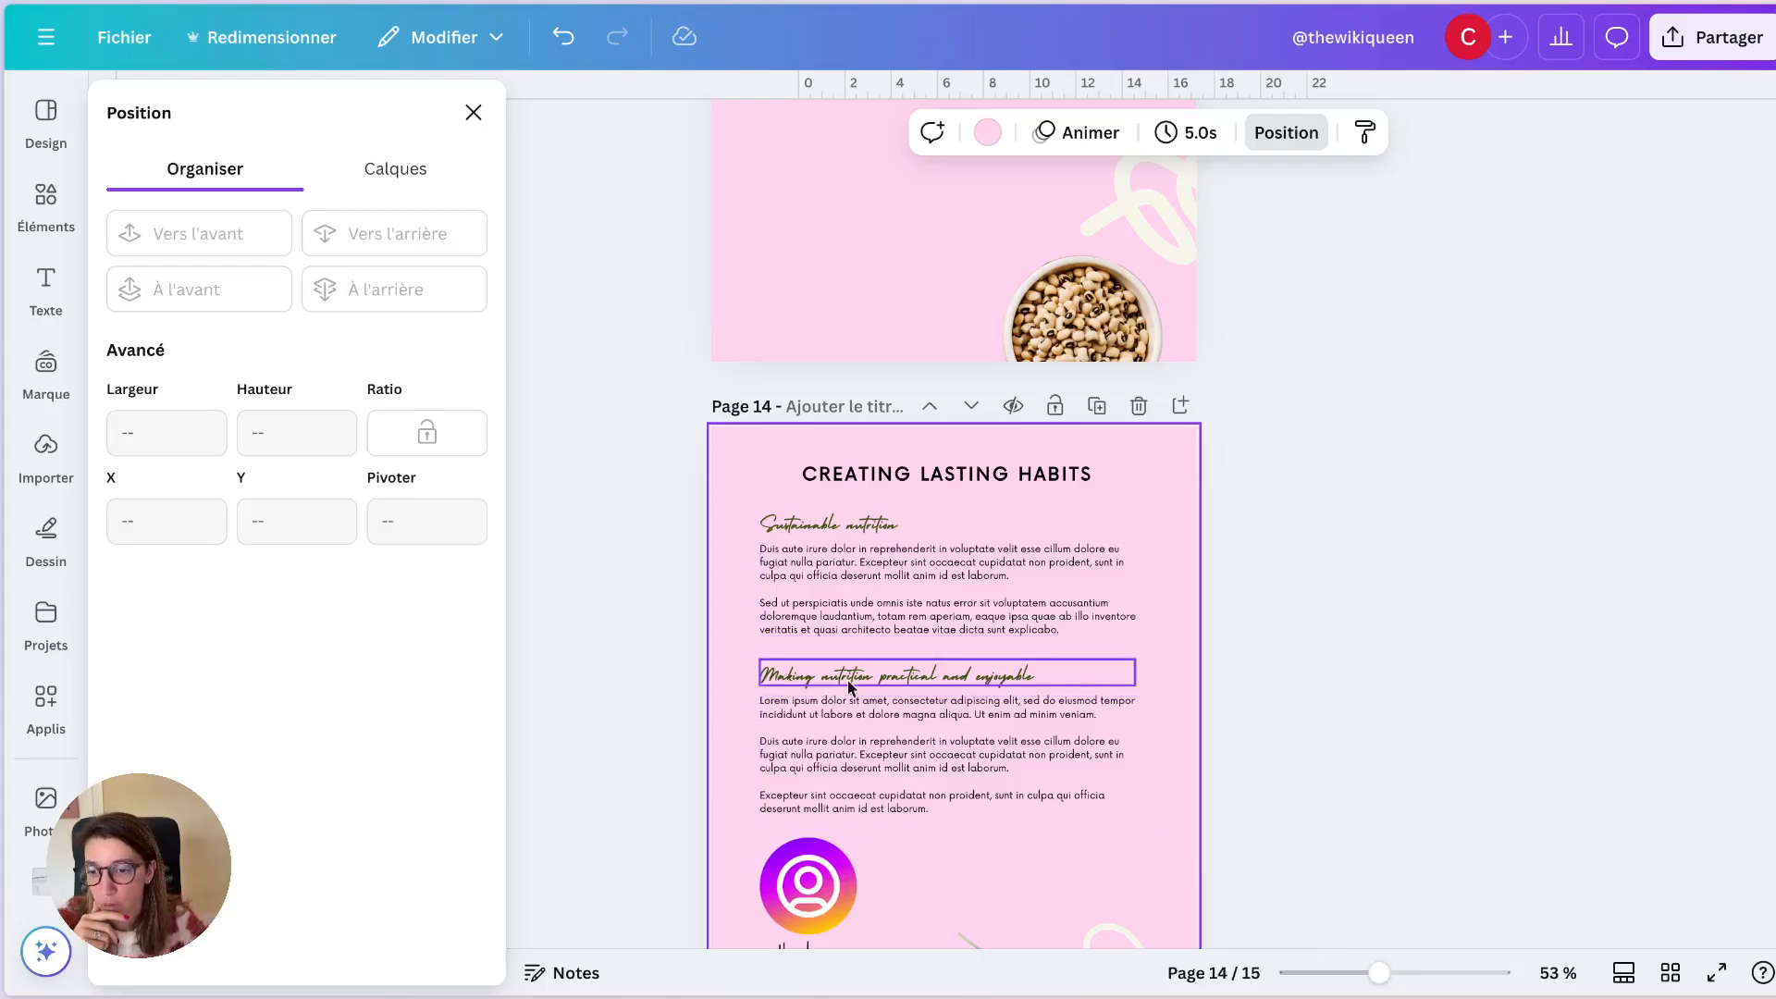
click(814, 595)
mouse_move(818, 592)
mouse_down()
mouse_move(772, 596)
mouse_move(816, 585)
mouse_up()
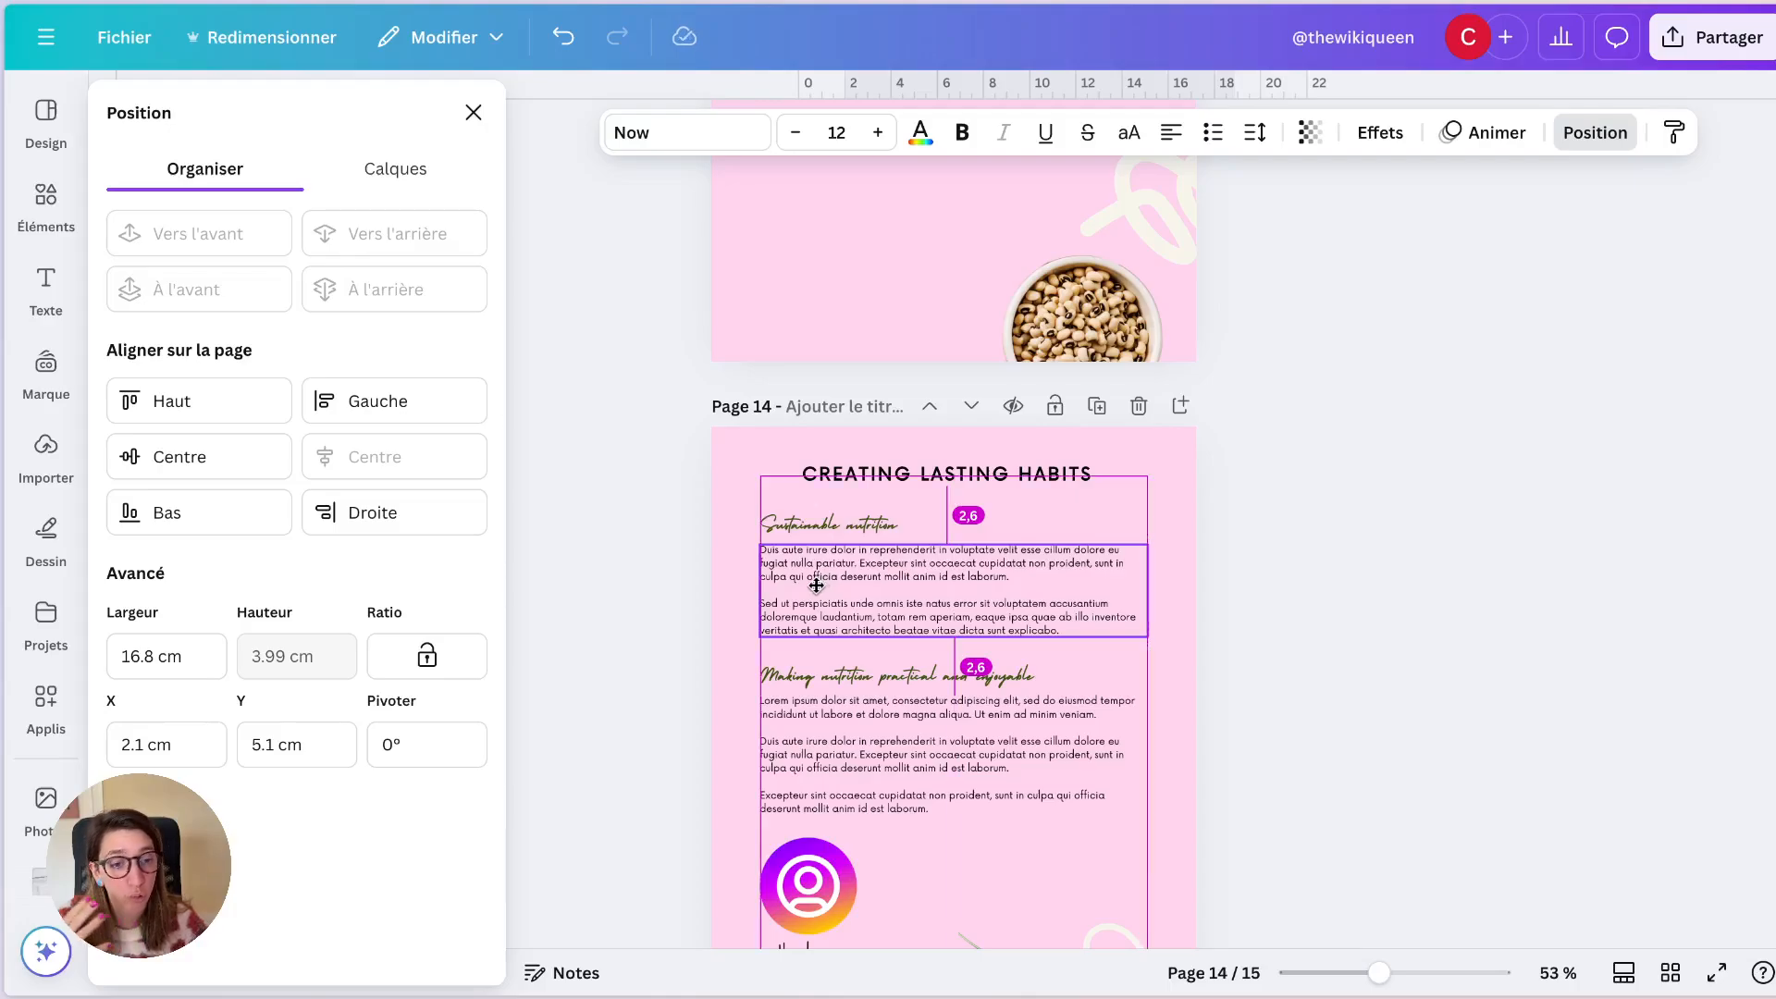
drag(815, 585, 816, 586)
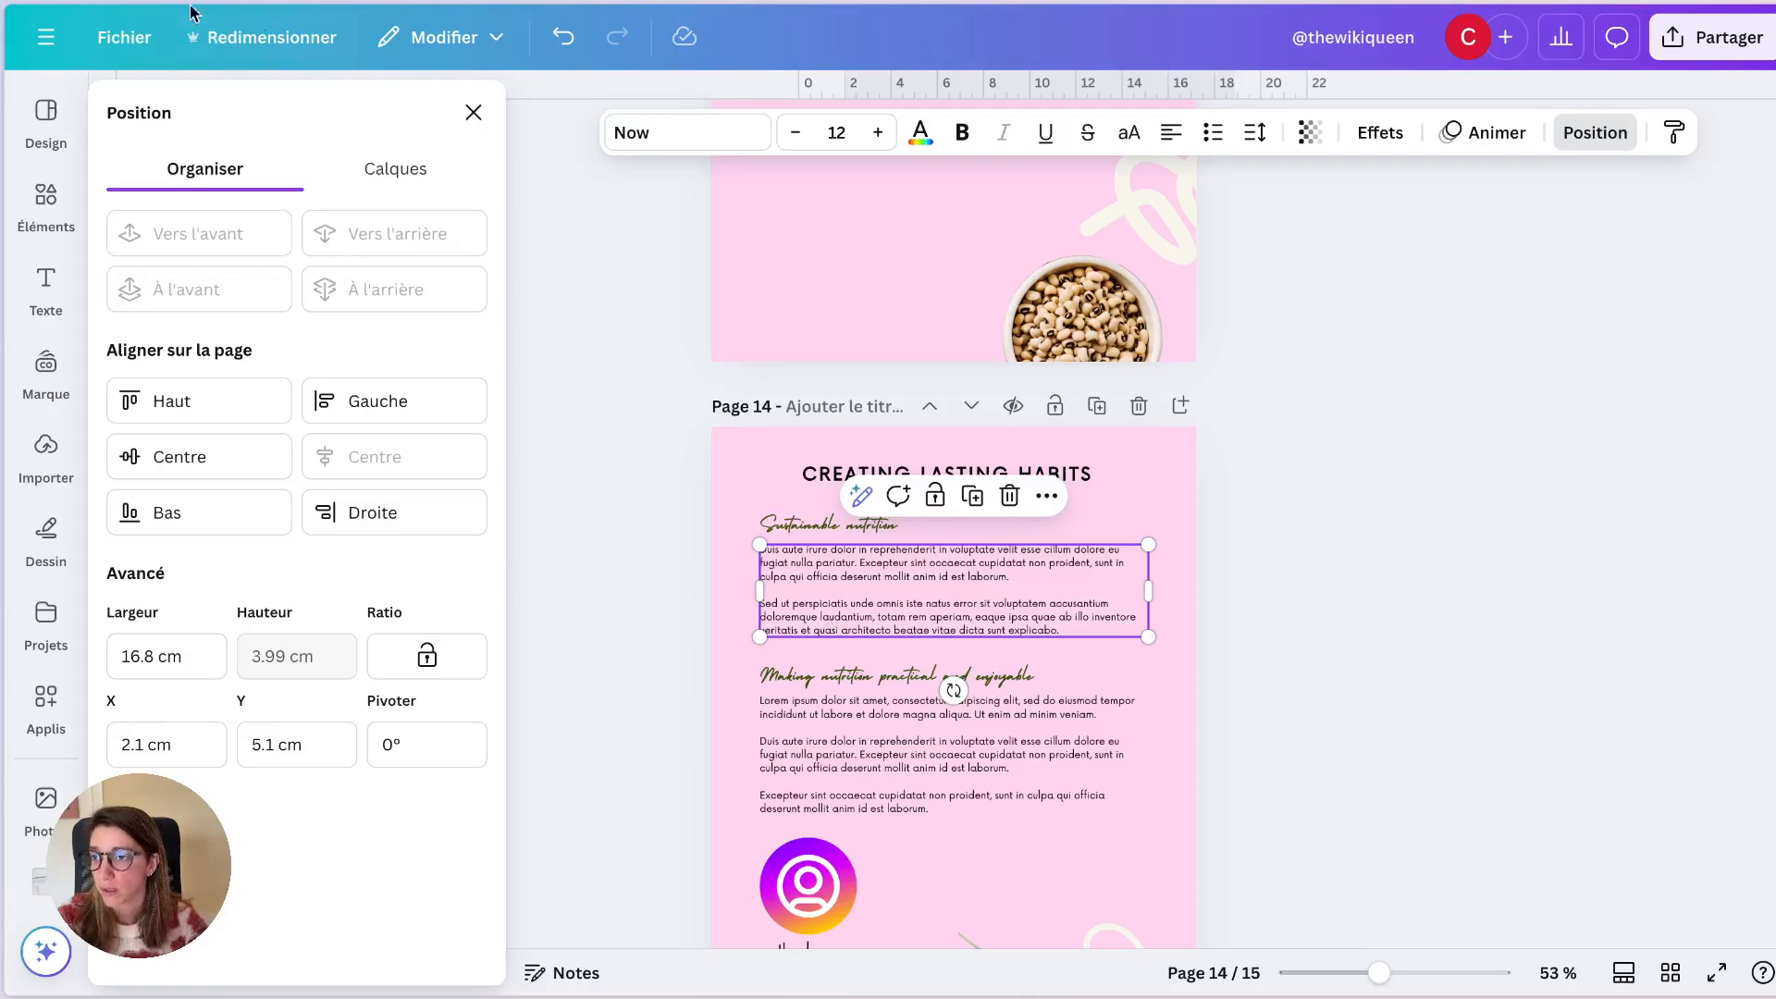
Step: Set up custom ("Sur mesure") guides with 1 column and a 3 cm column margin
click(124, 37)
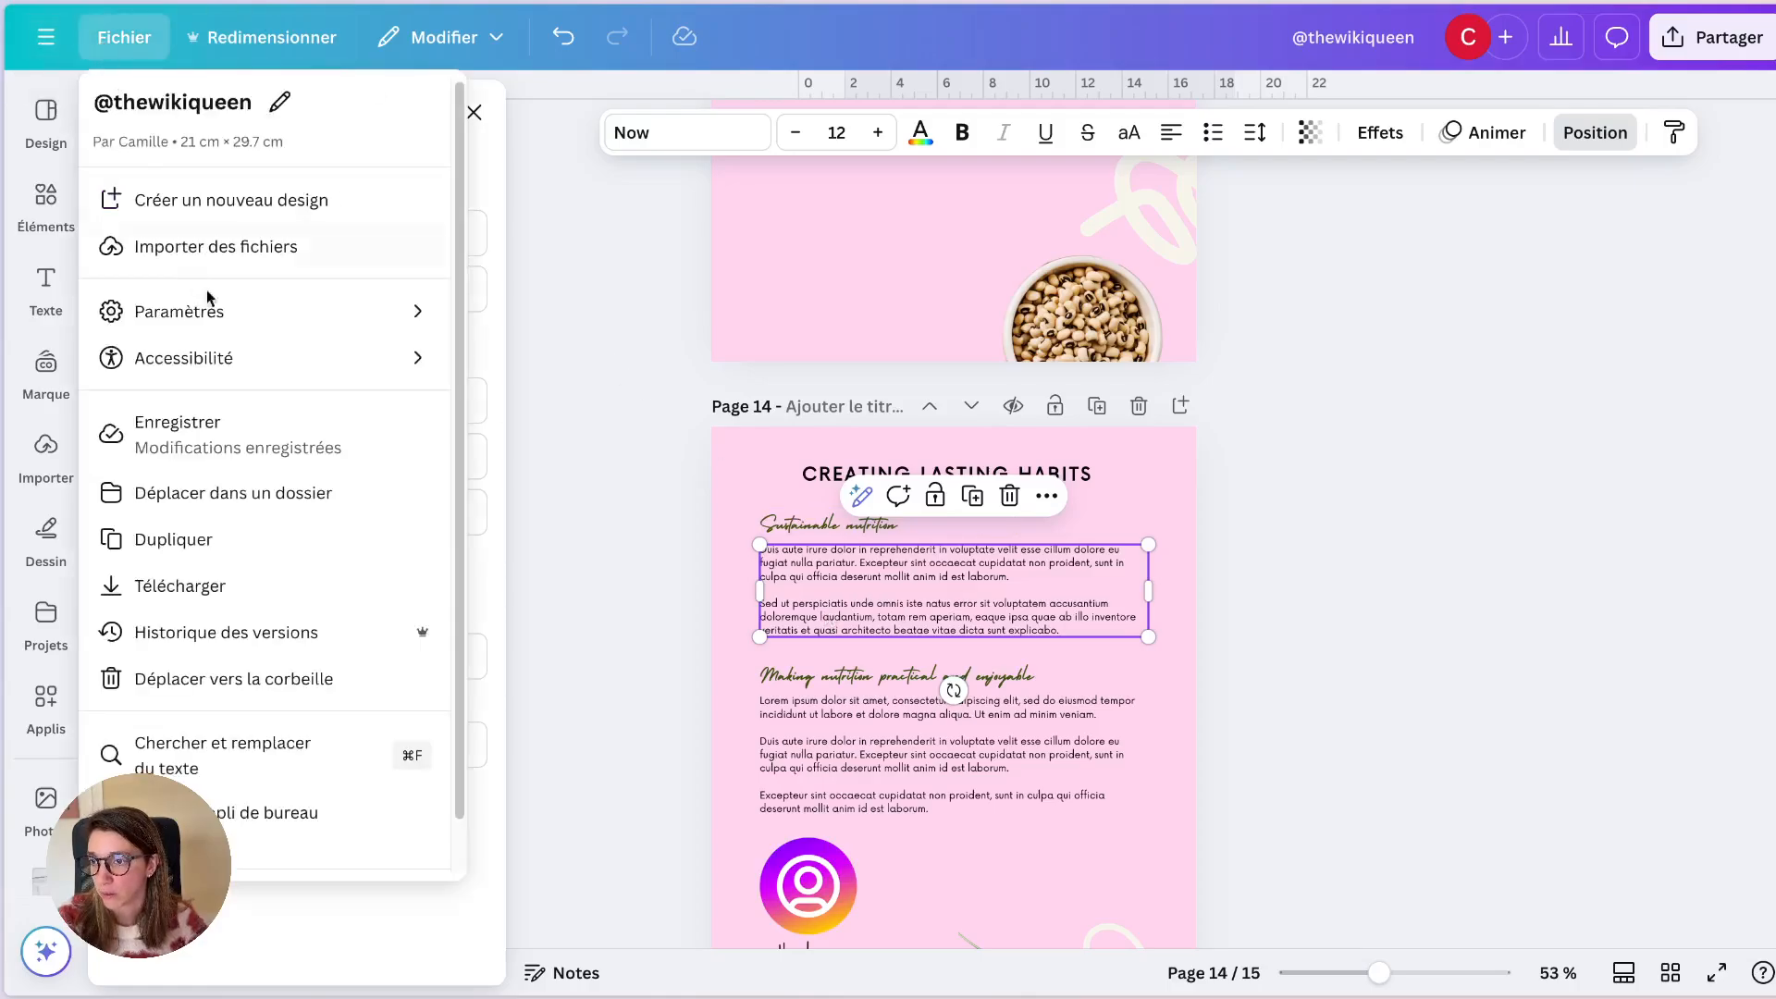
mouse_move(226, 331)
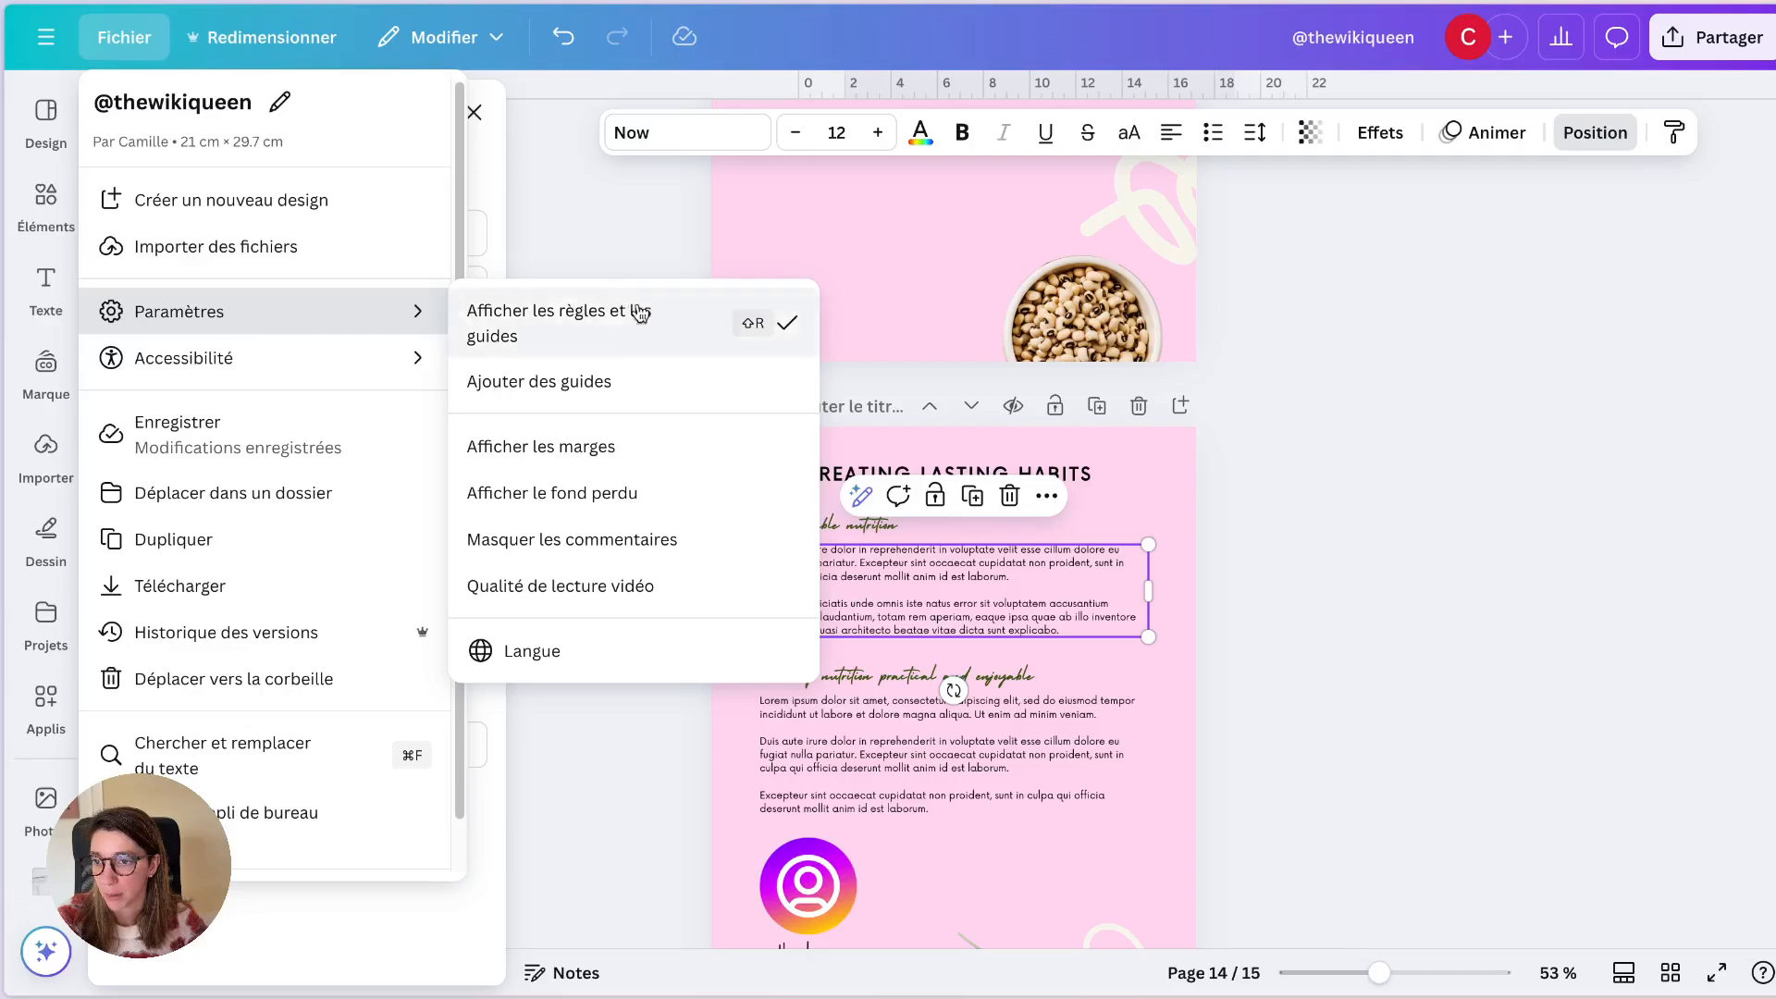
click(636, 397)
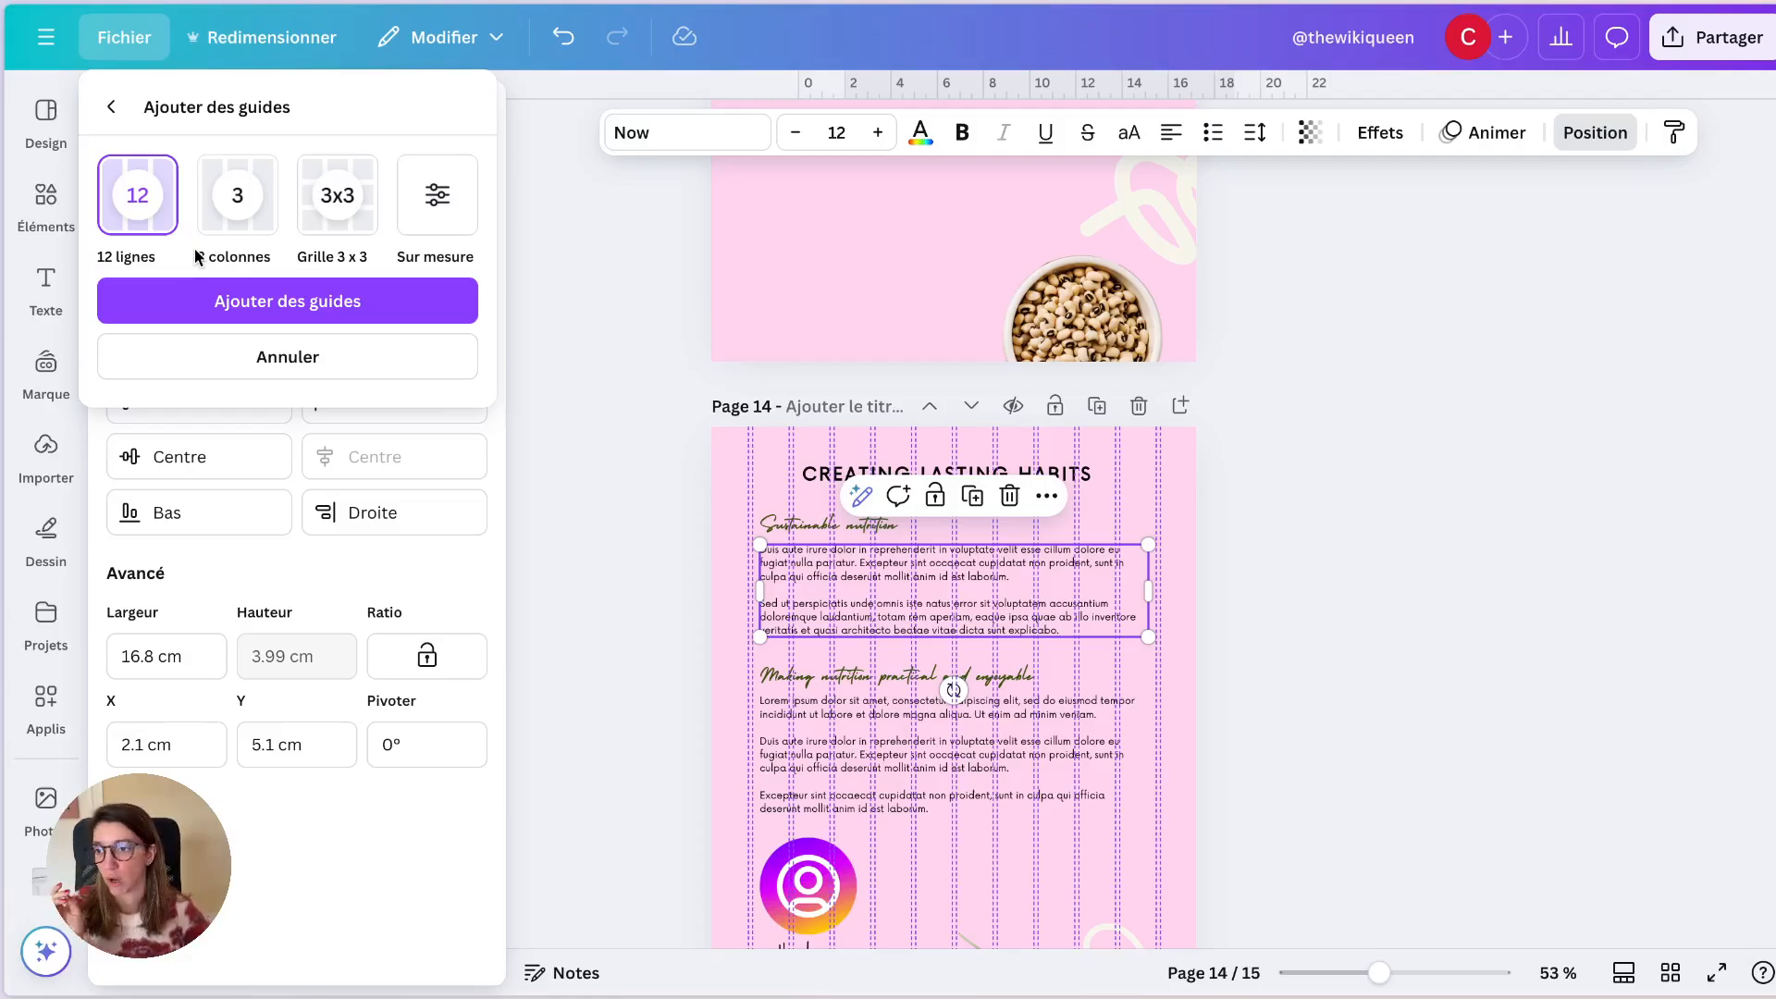
click(436, 195)
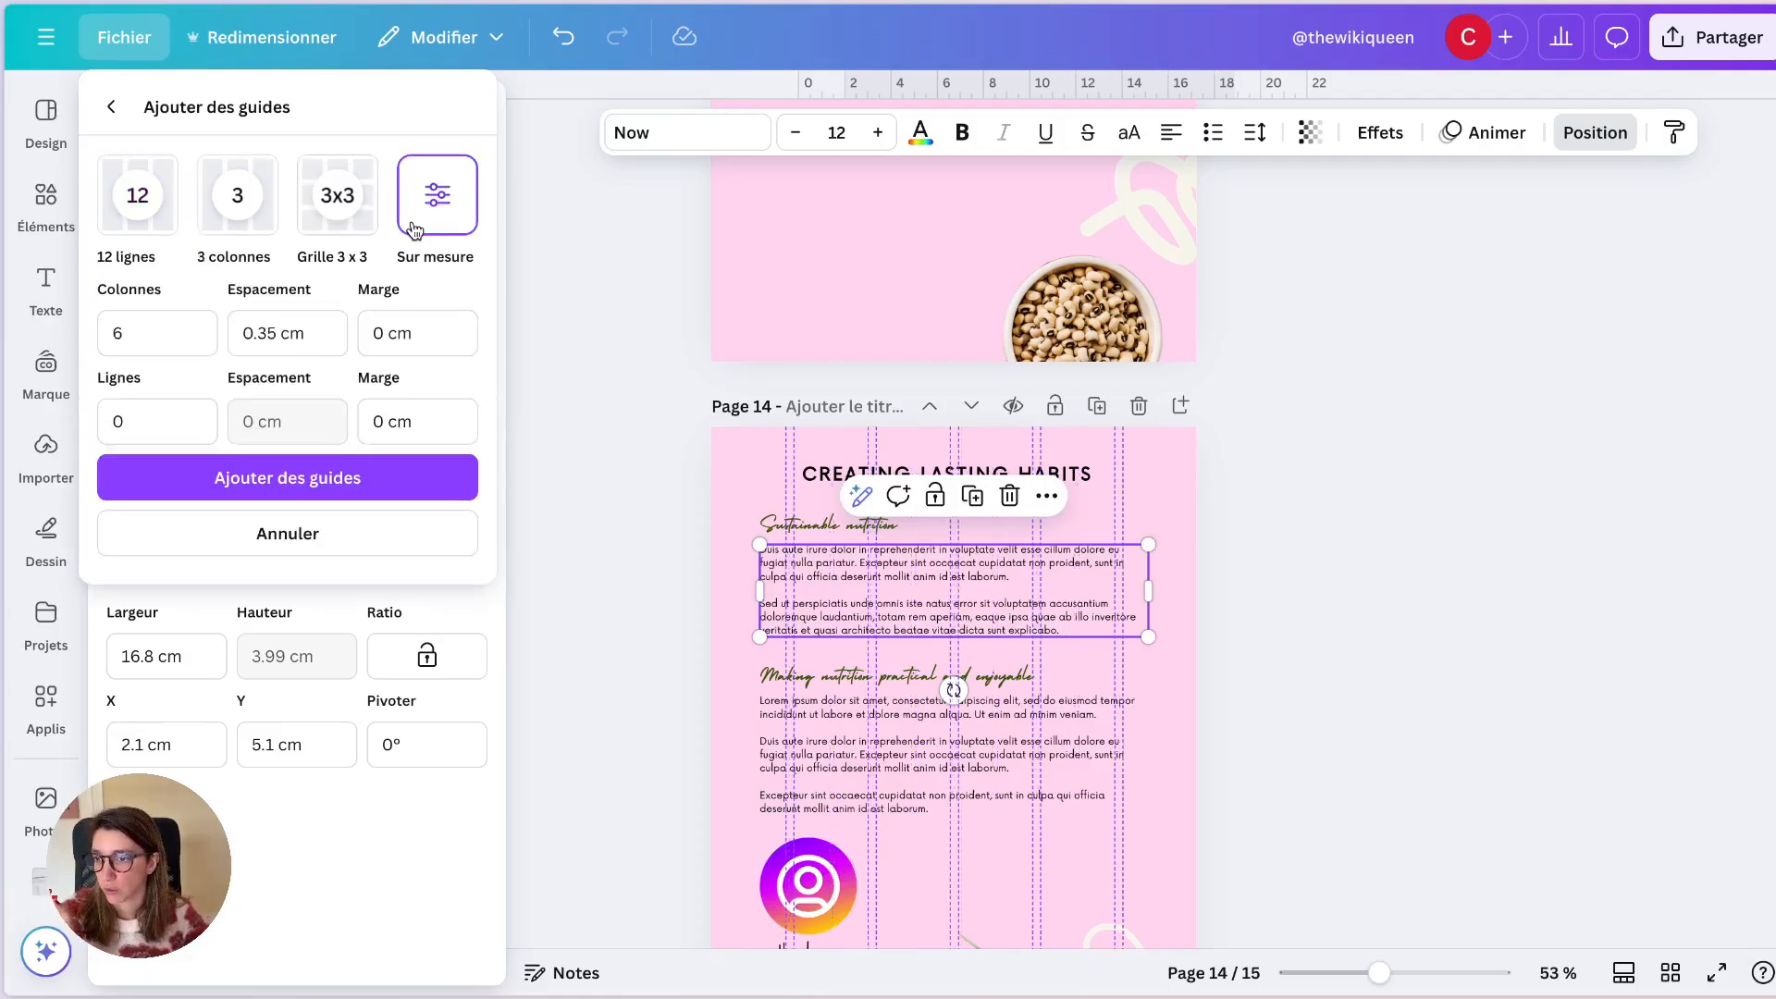
click(182, 323)
key(BackSpace)
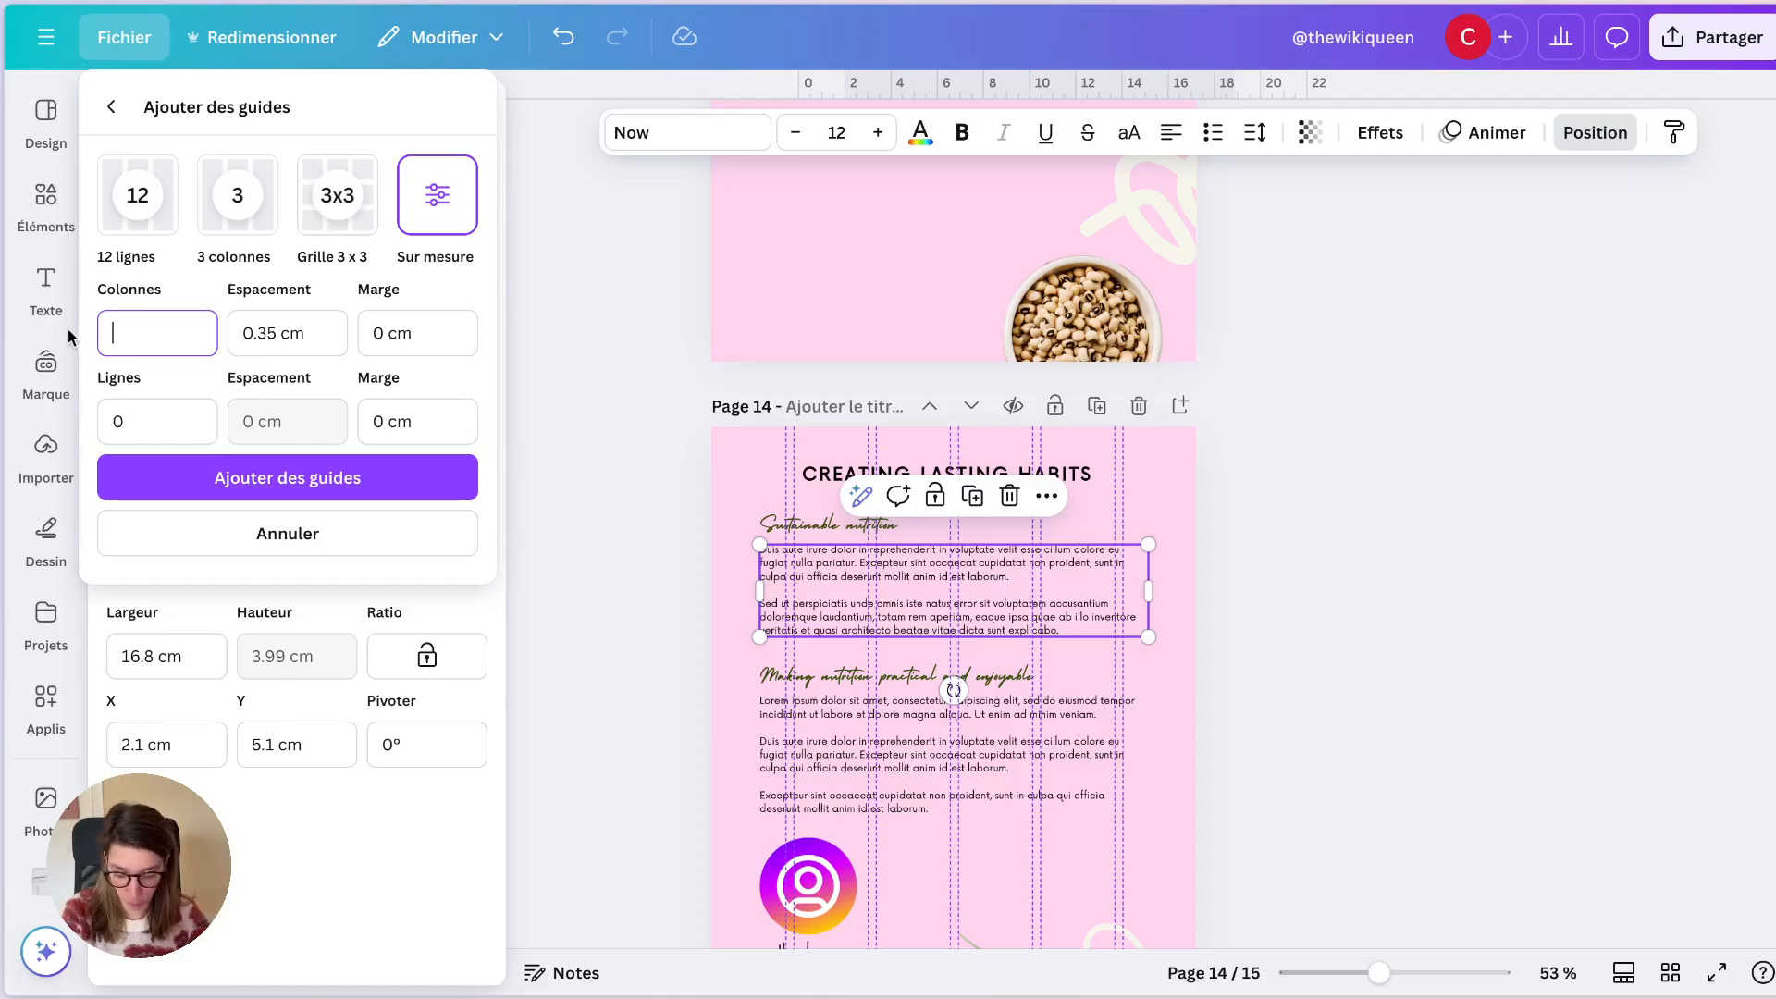
text(1)
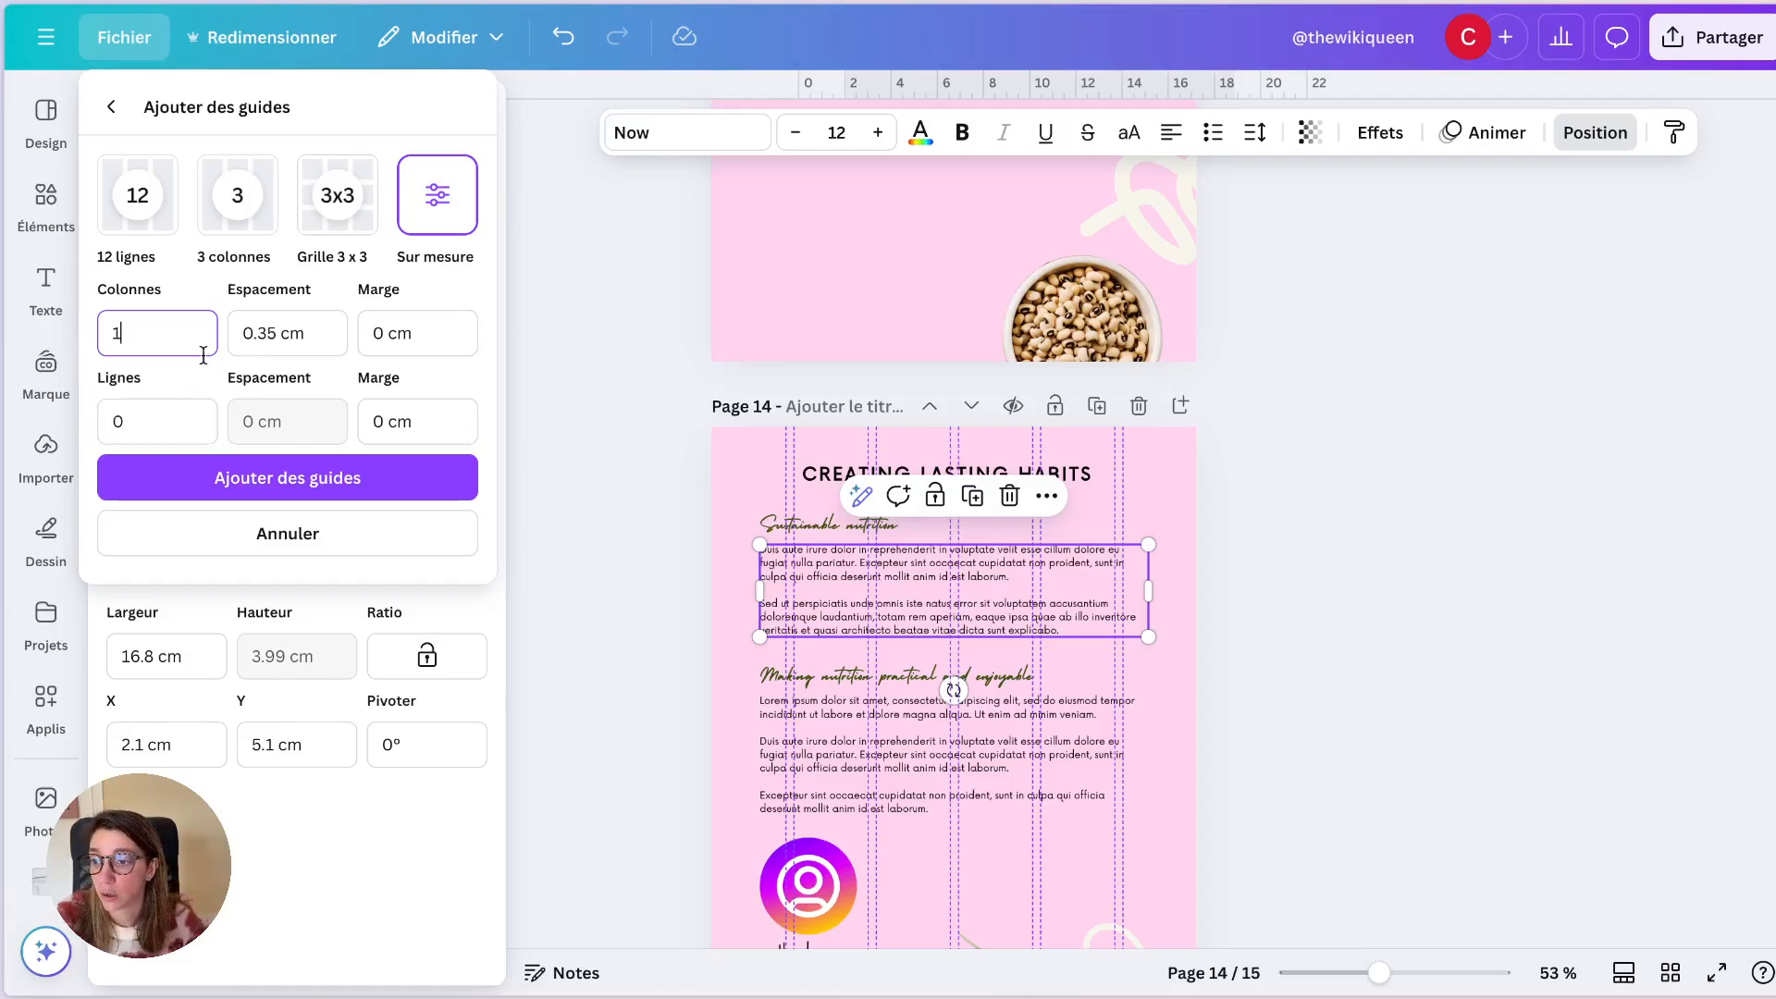
click(305, 335)
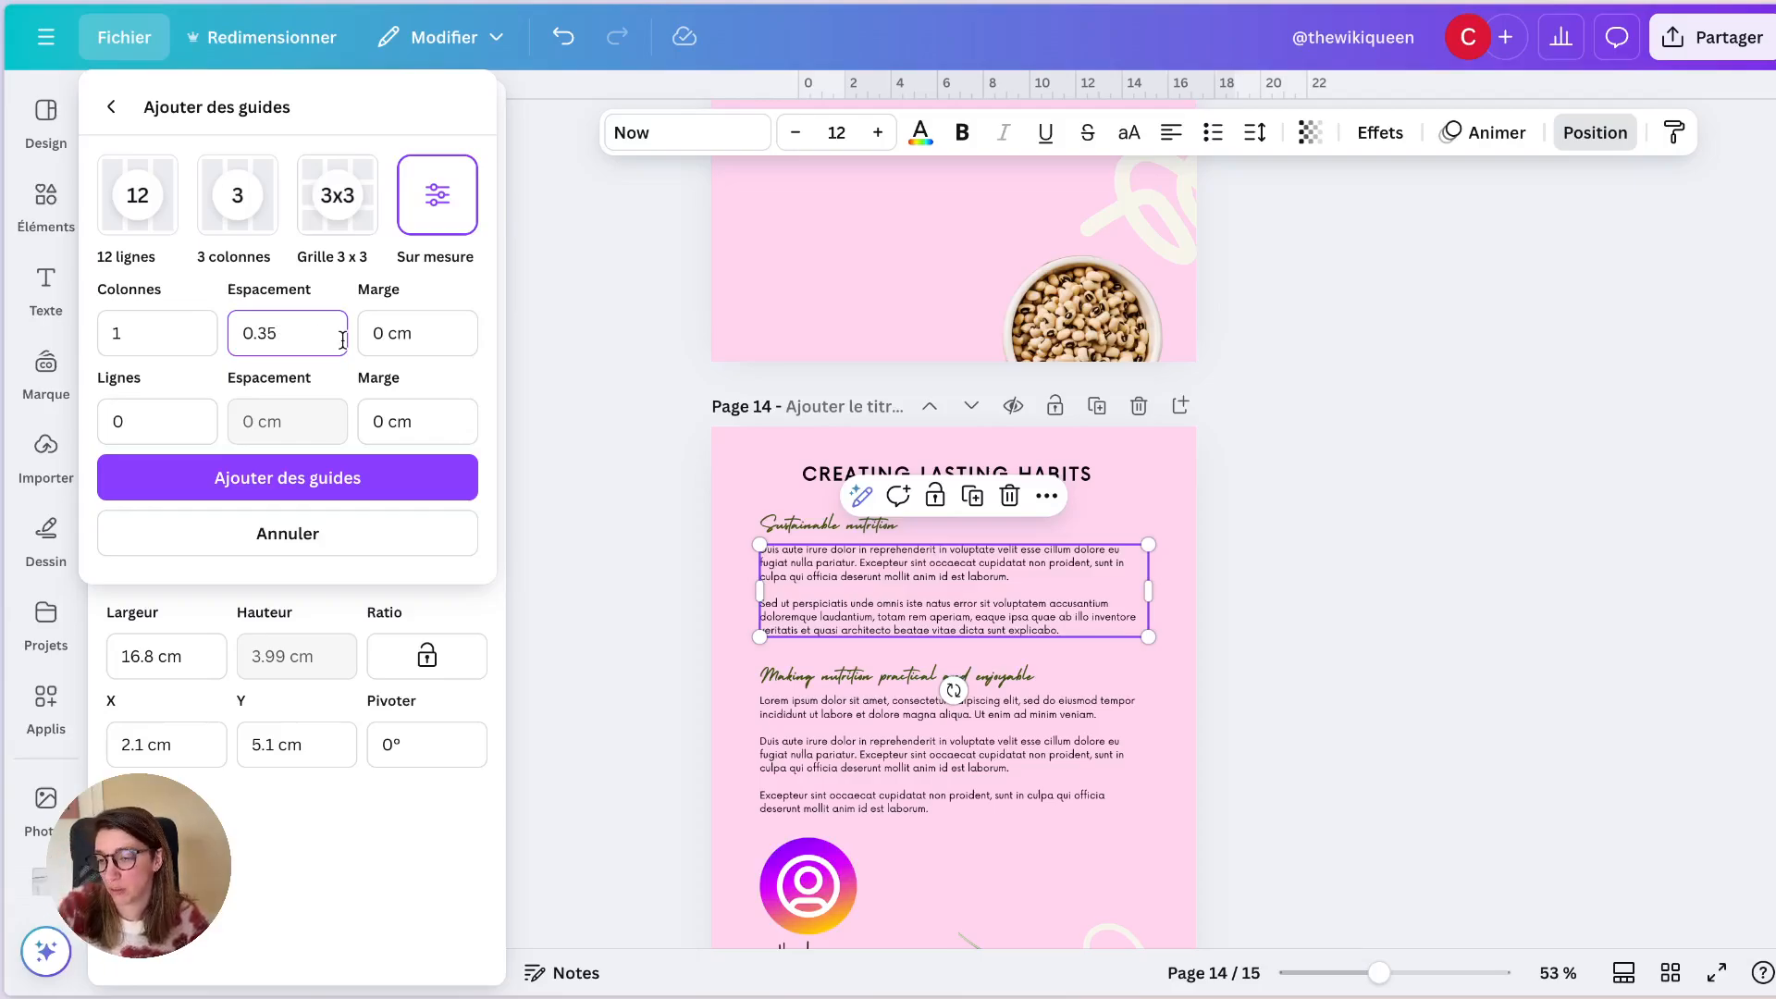
click(379, 333)
double_click(374, 330)
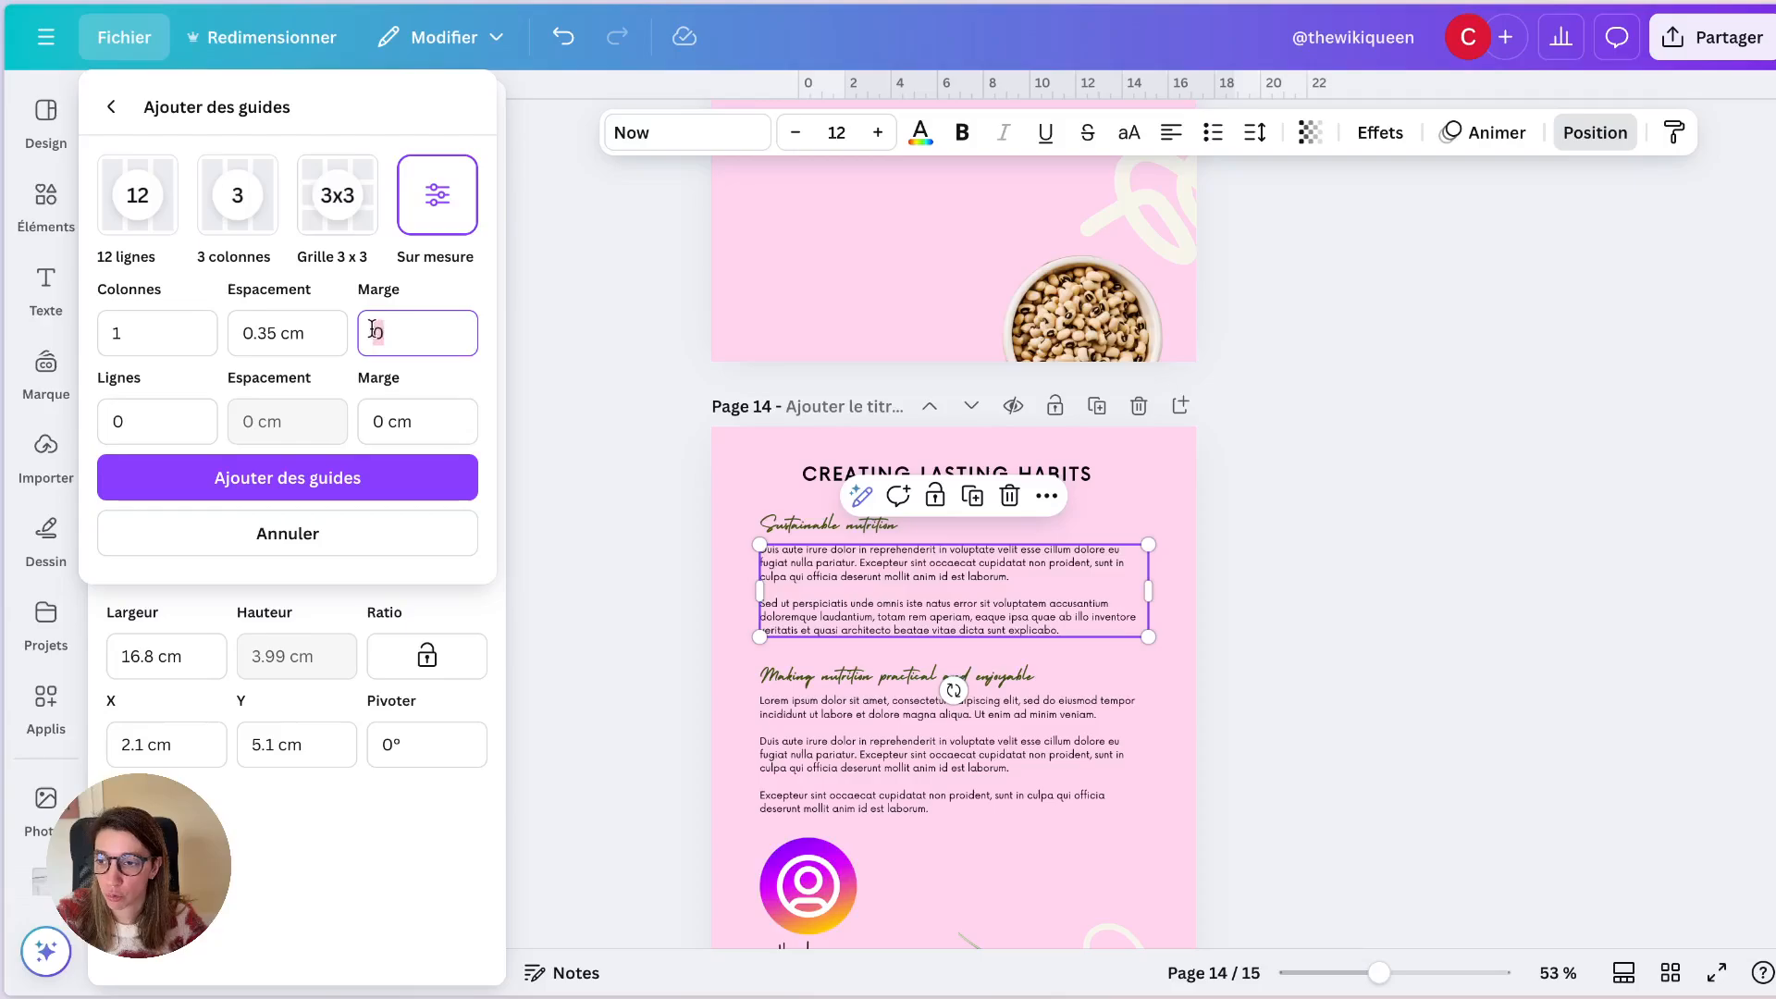
text(0)
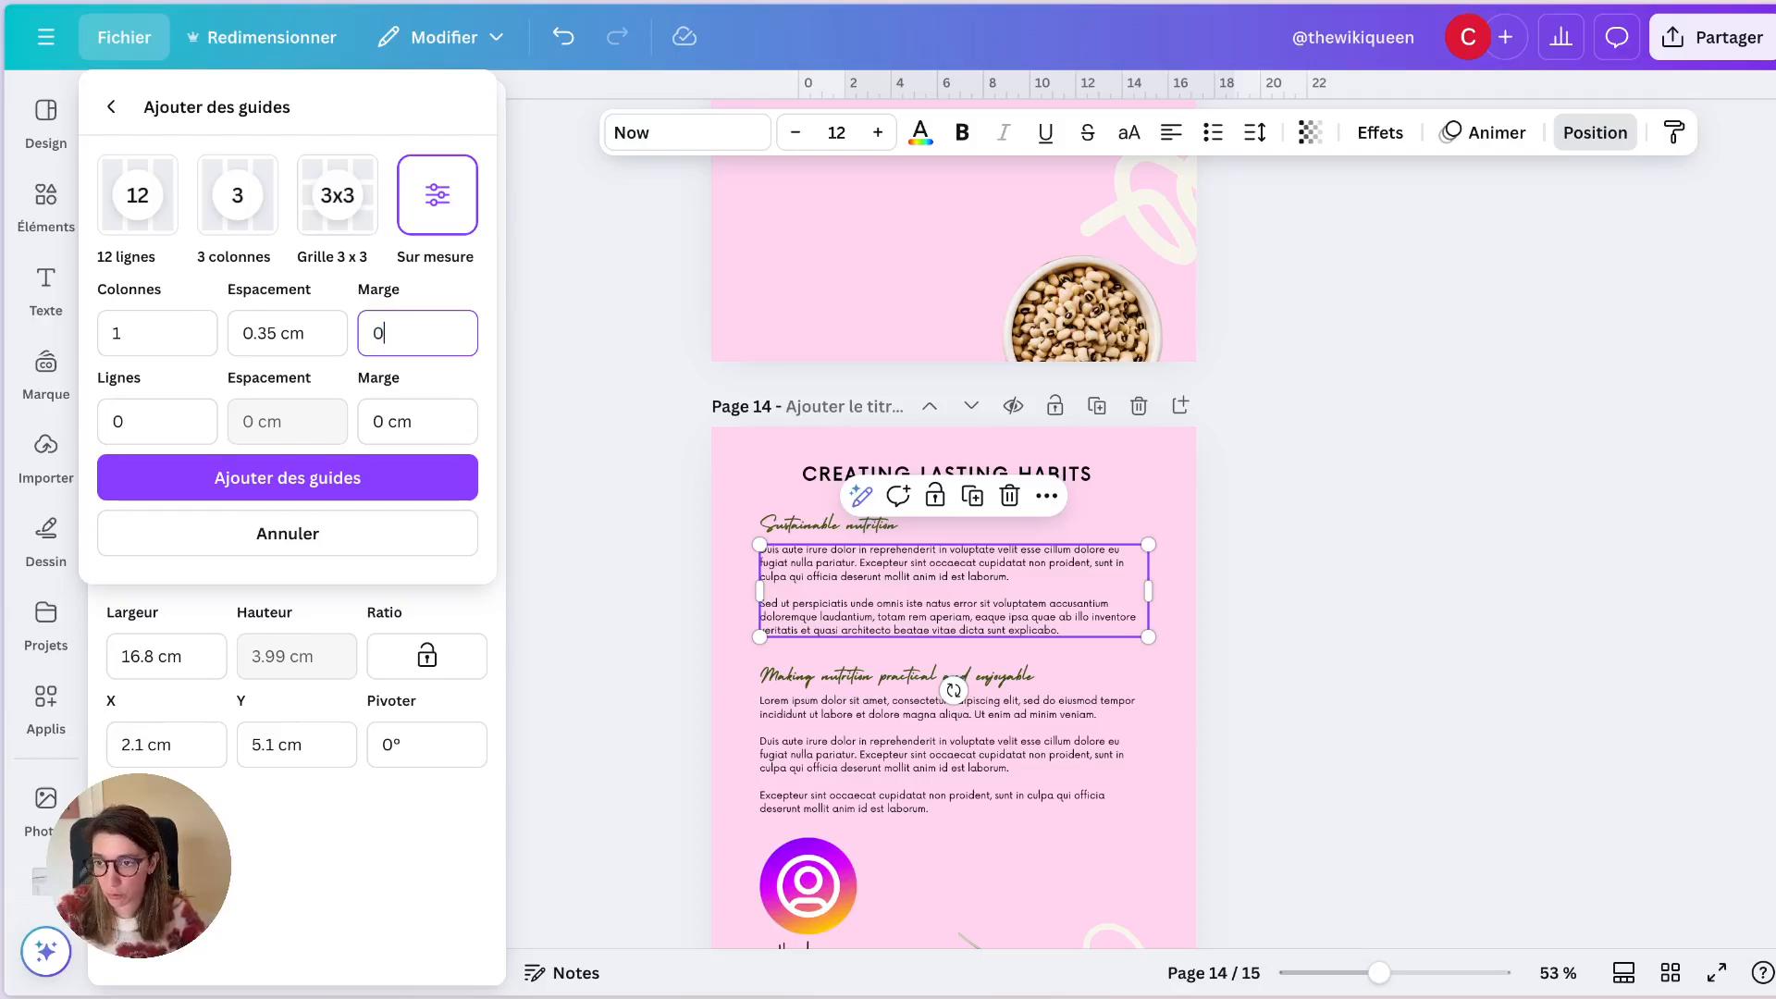
key(Tab)
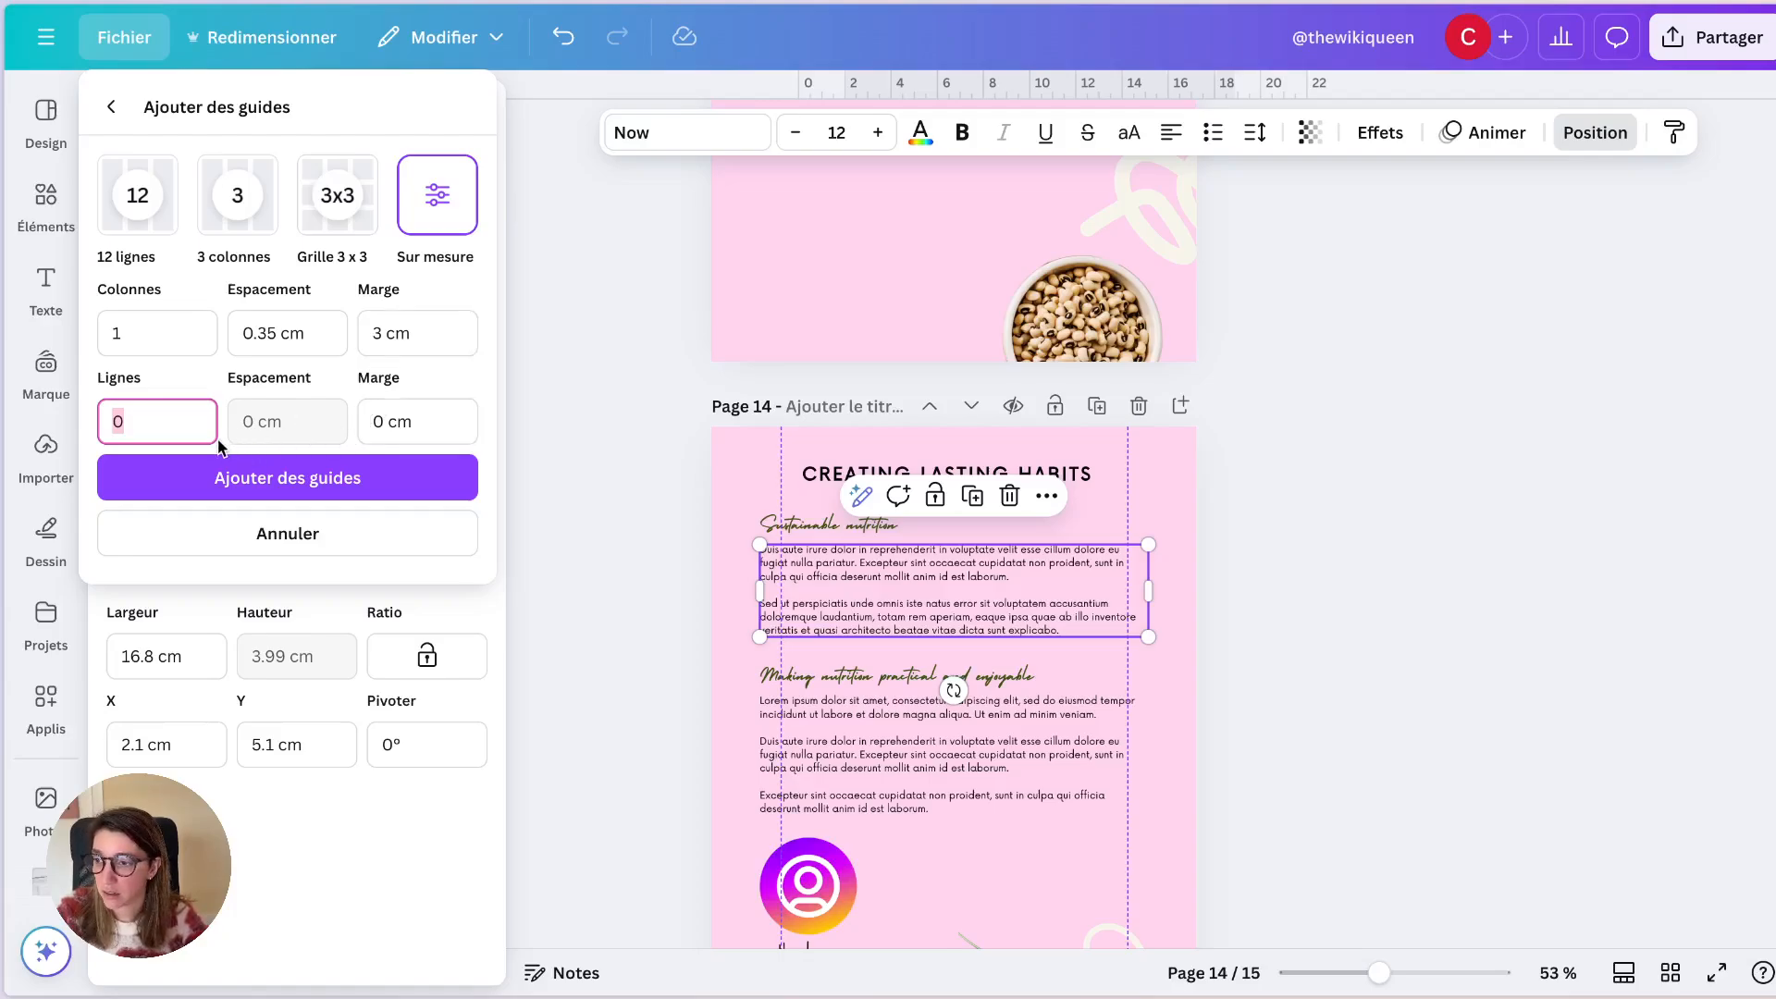
Step: Give the custom guides 1 row with a 5 cm margin and add them to the design
text(1)
click(365, 420)
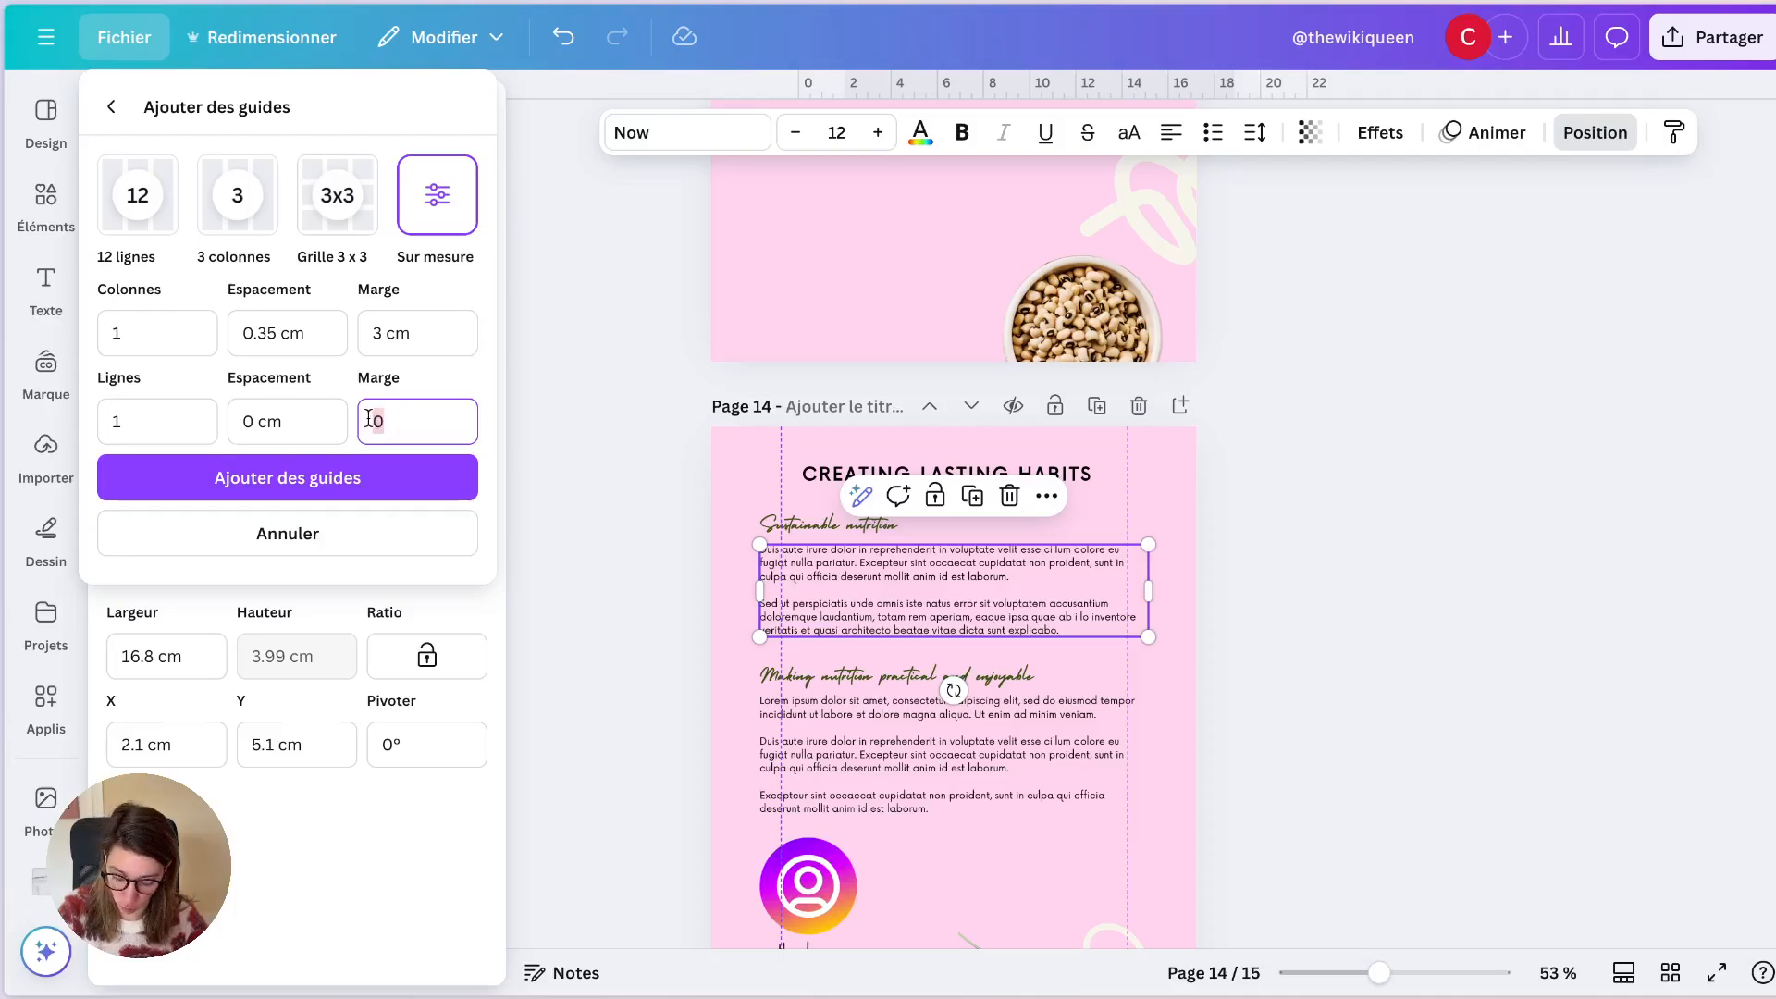
text(5)
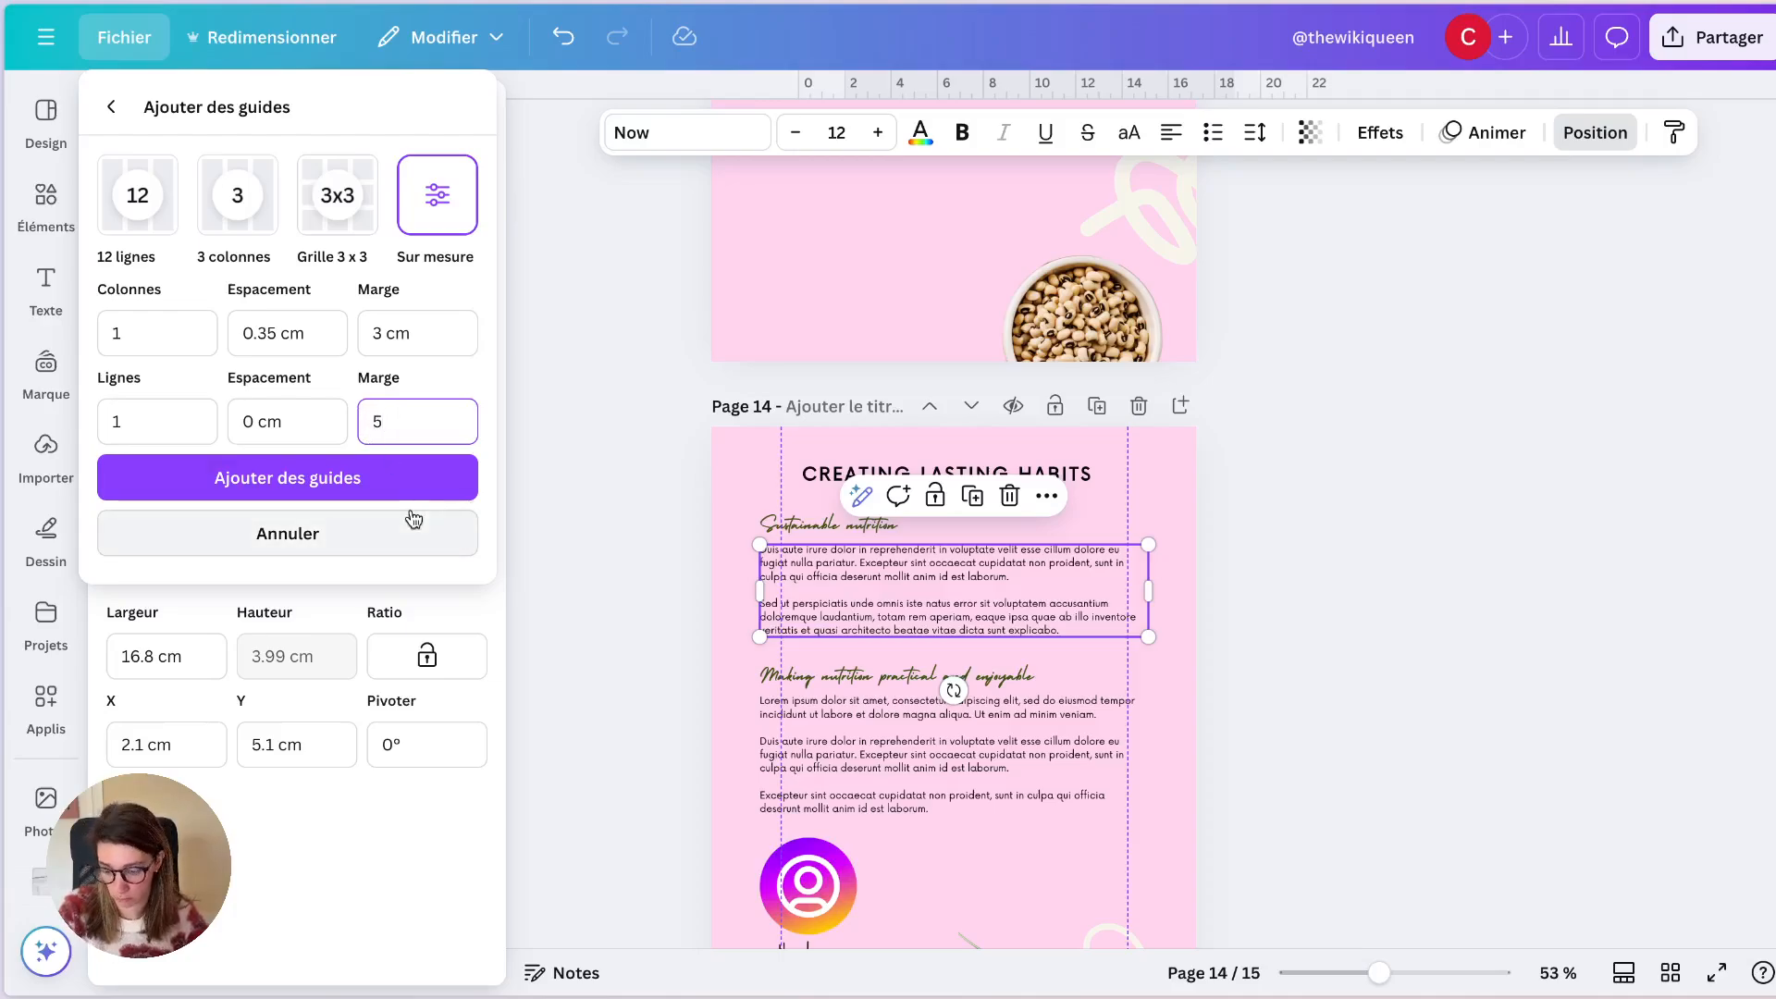
click(396, 481)
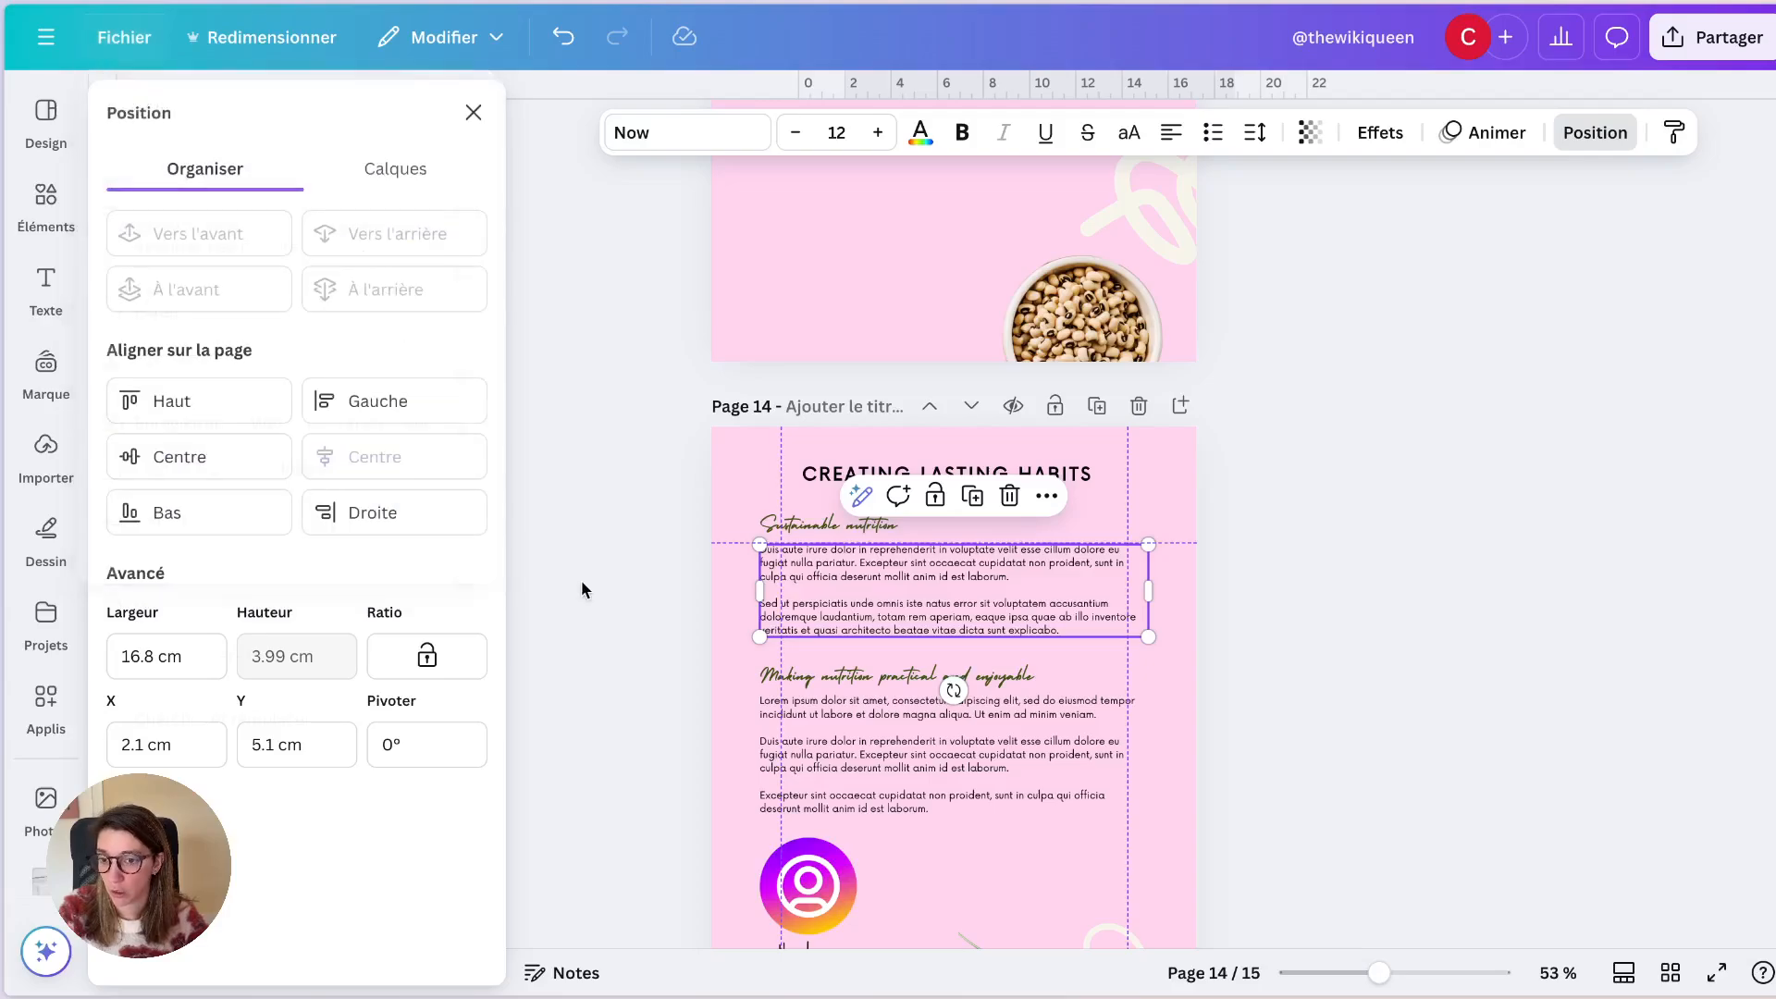
Step: Move the paragraph under "Sustainable nutrition" to X 3 cm, Y 5 cm and narrow it to fit between the vertical guides
scroll(581, 589, down, 5)
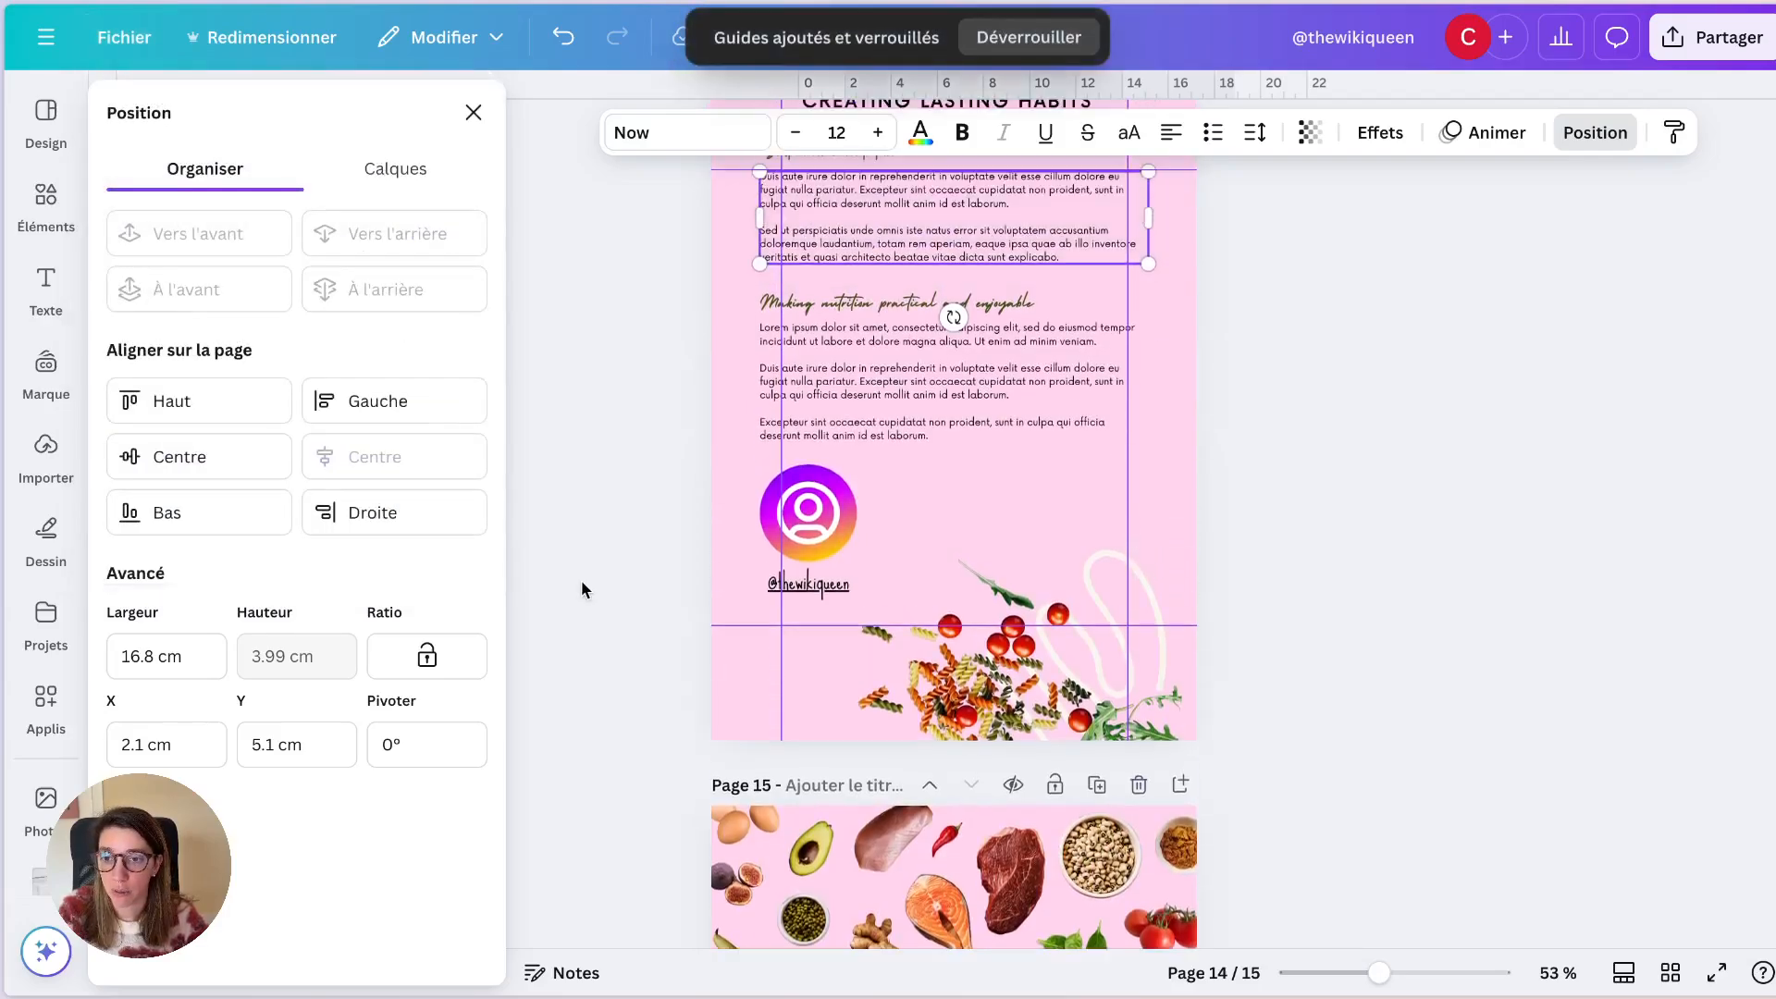
scroll(581, 589, up, 3)
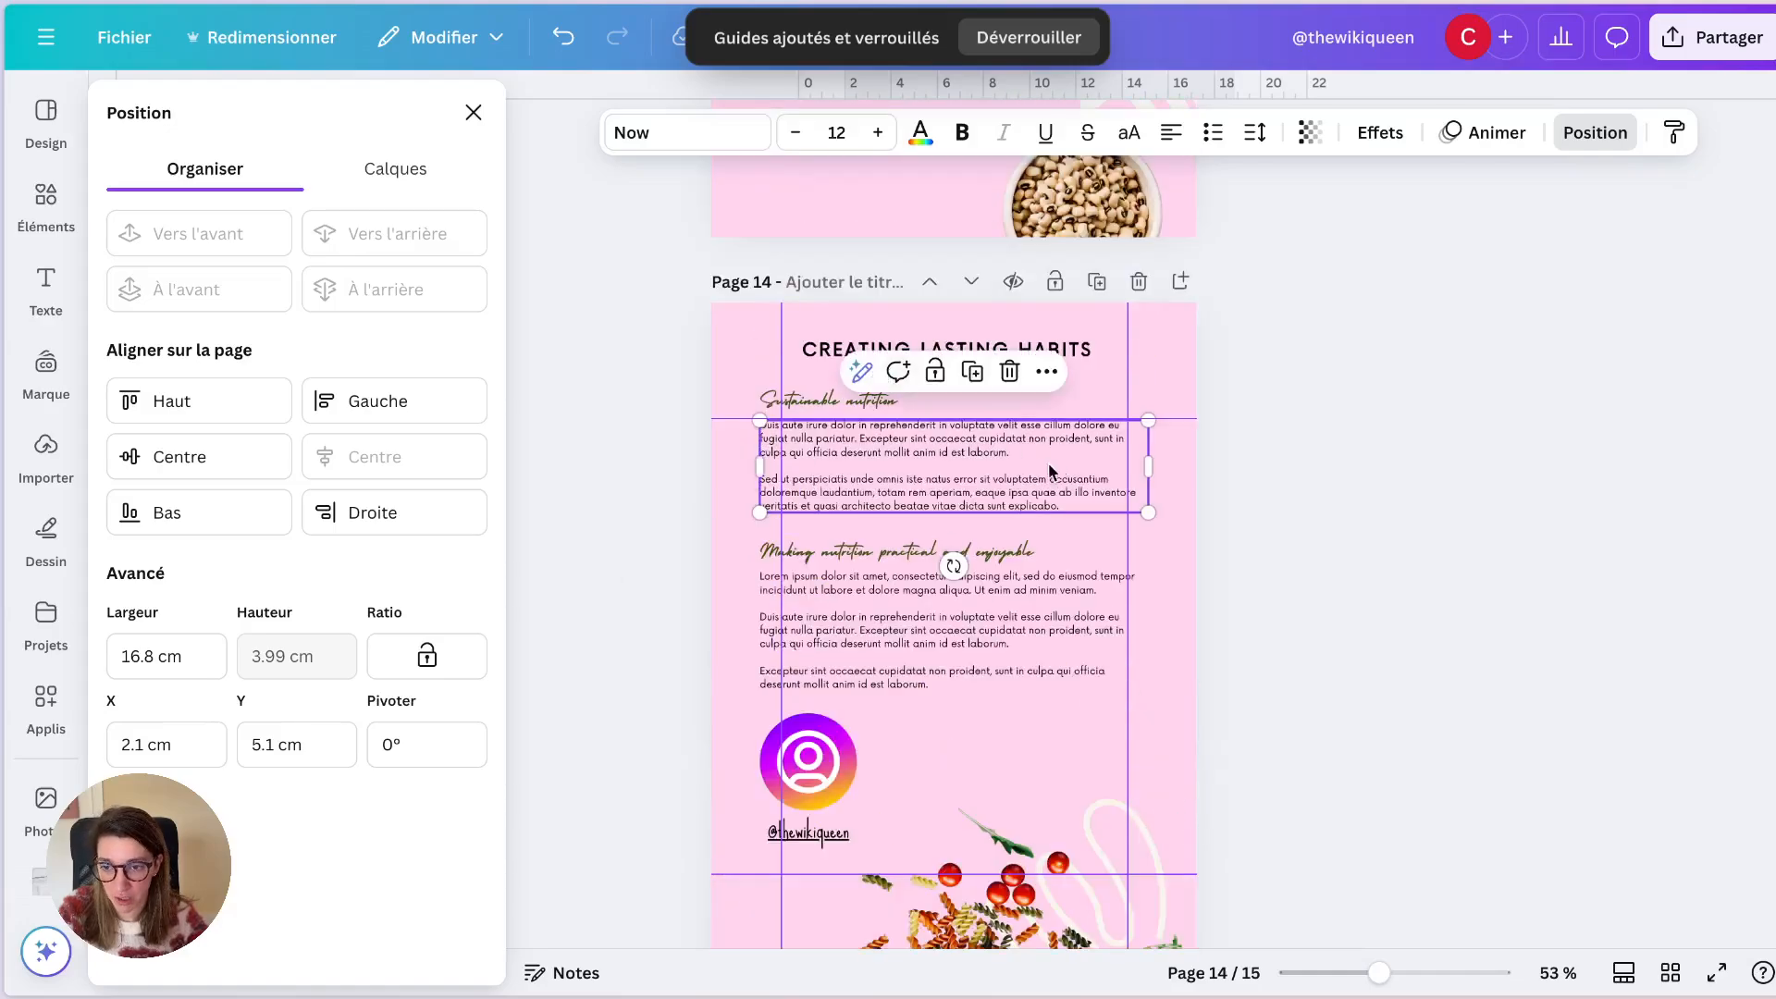
drag(872, 460, 883, 460)
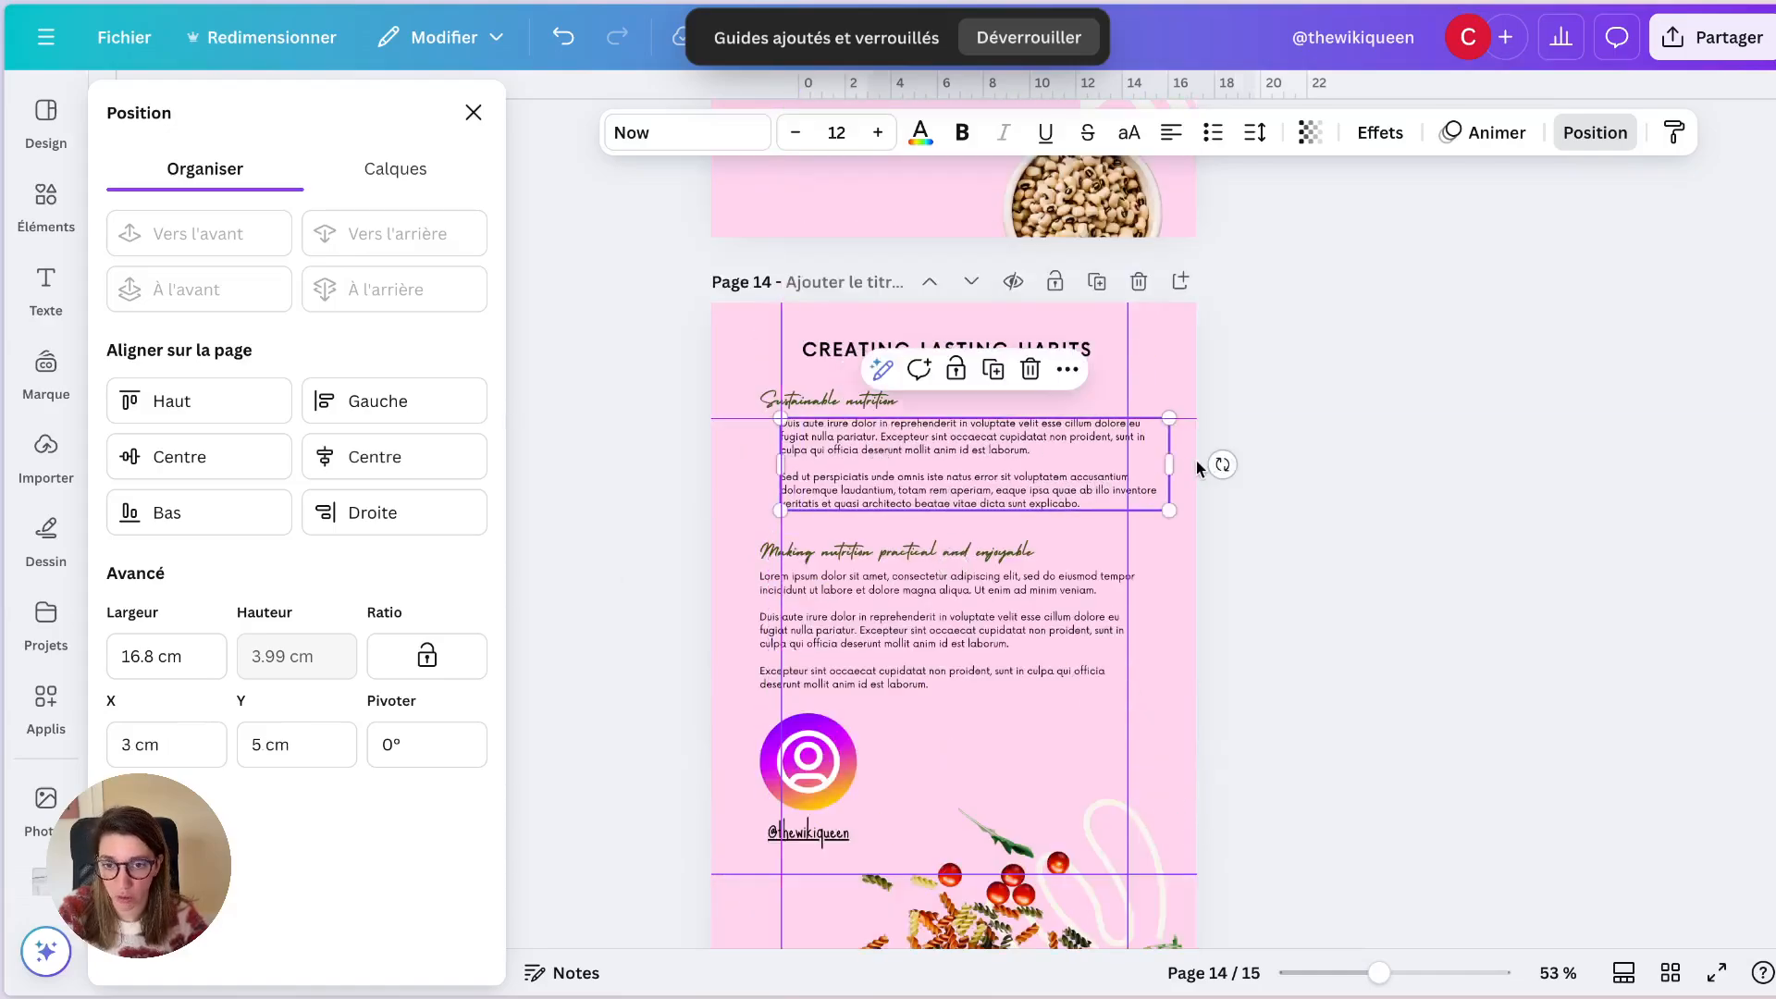
drag(1170, 465, 1128, 467)
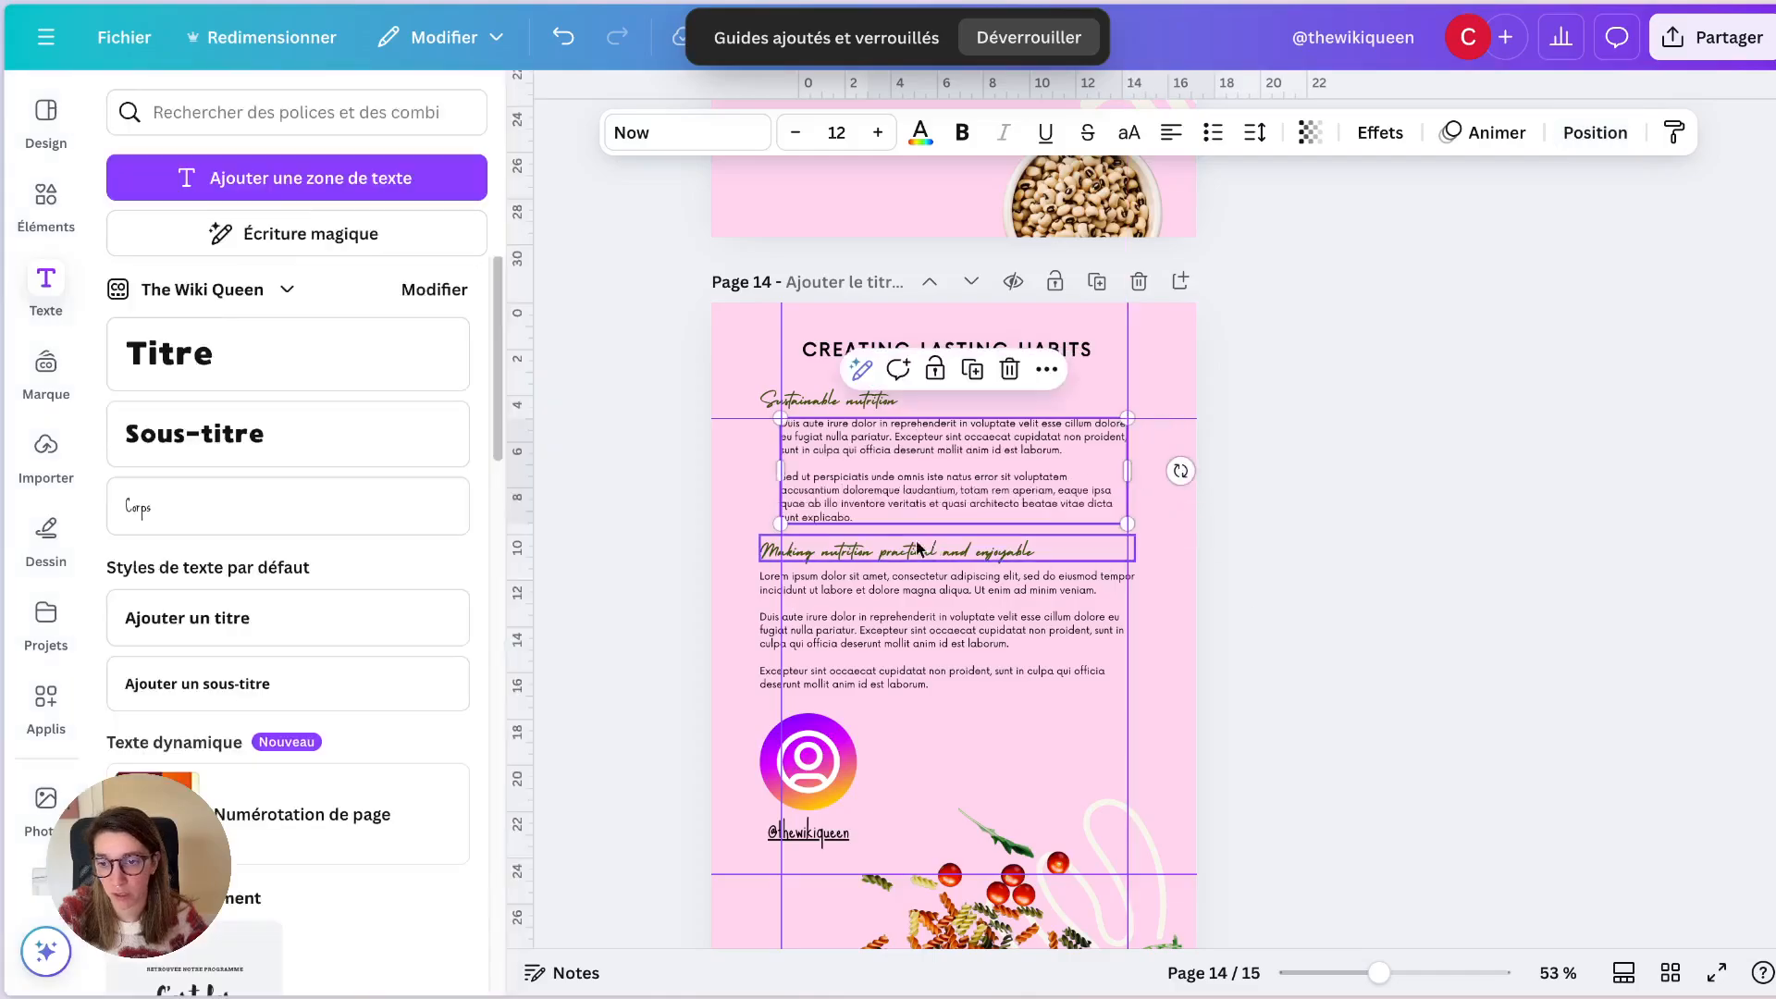
Step: Examine how the guides frame the content on the preceding pages, back to page 11
scroll(847, 489, up, 5)
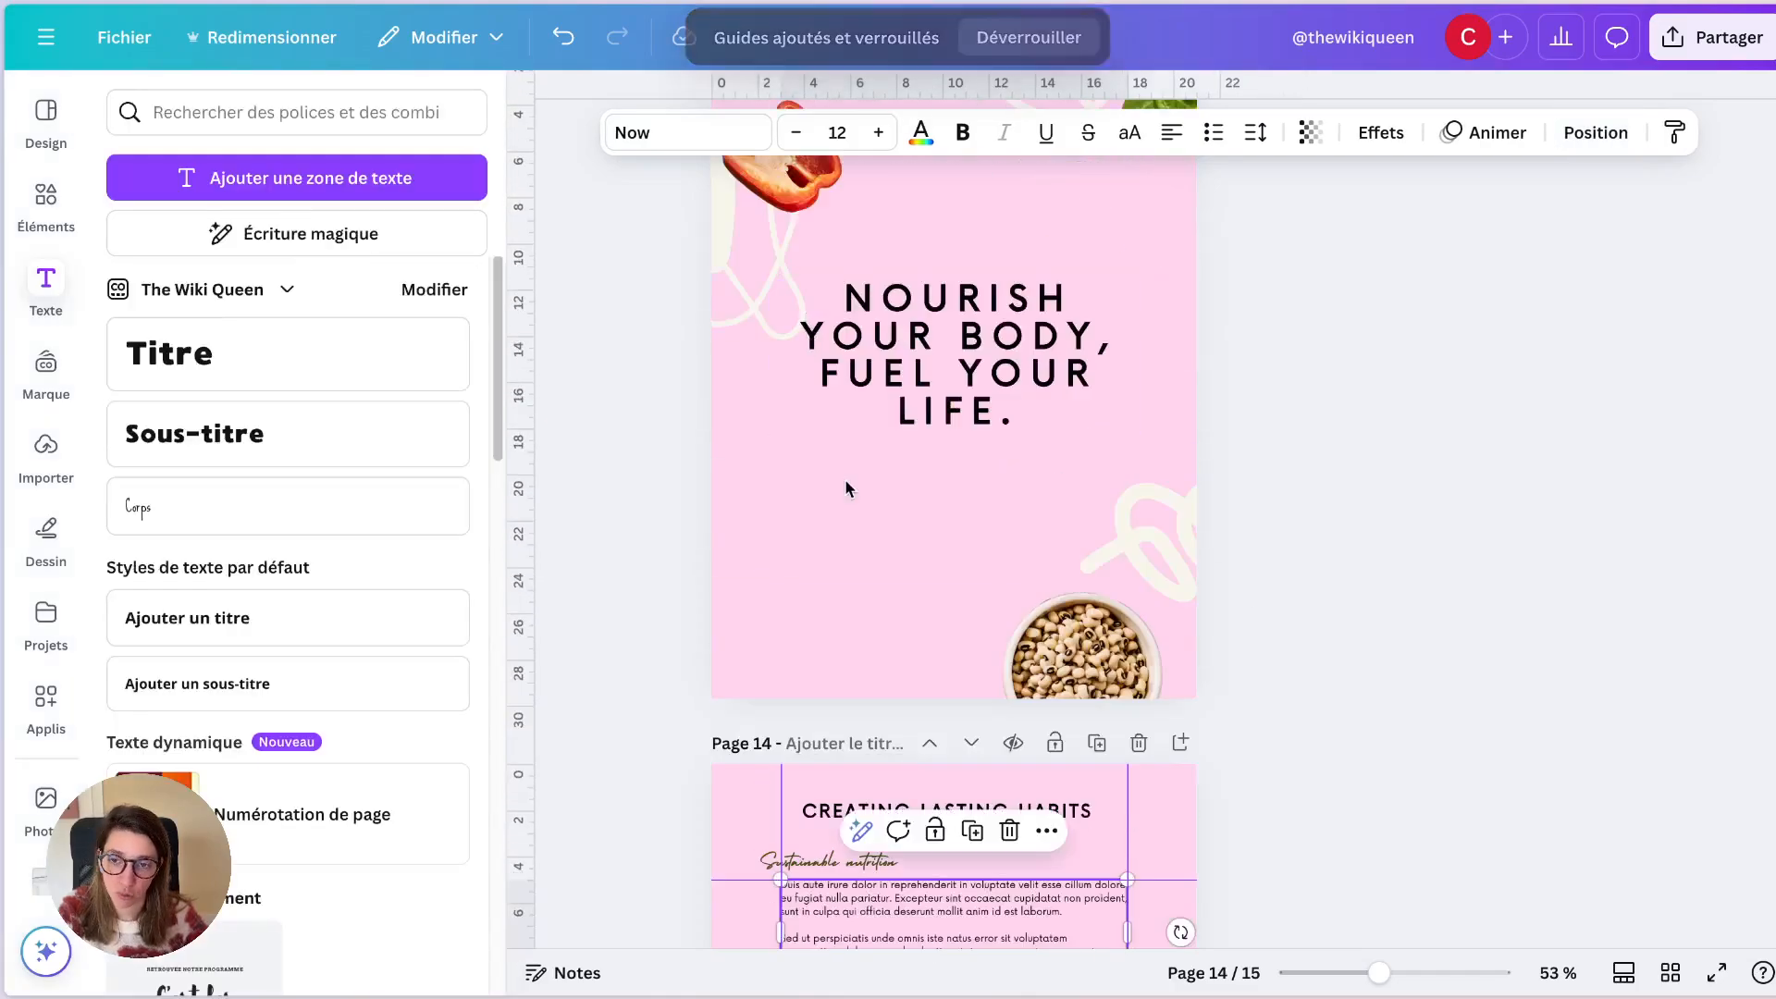
click(847, 488)
scroll(847, 488, up, 7)
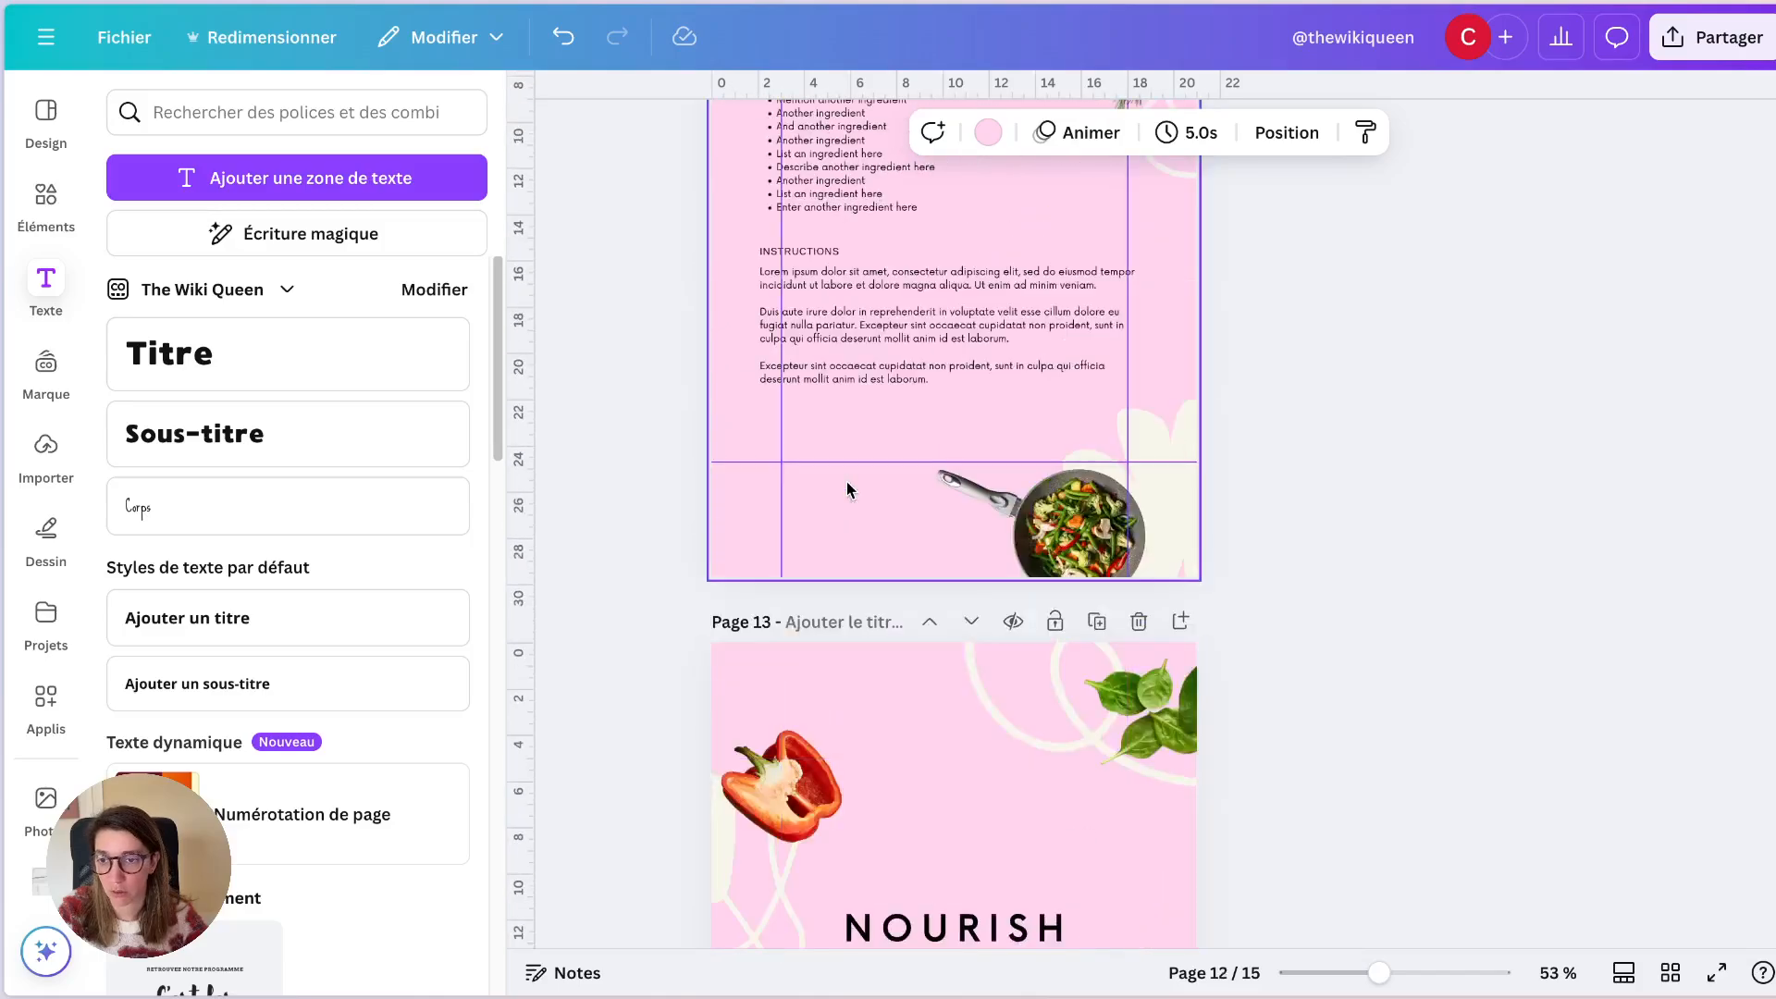
scroll(847, 489, up, 10)
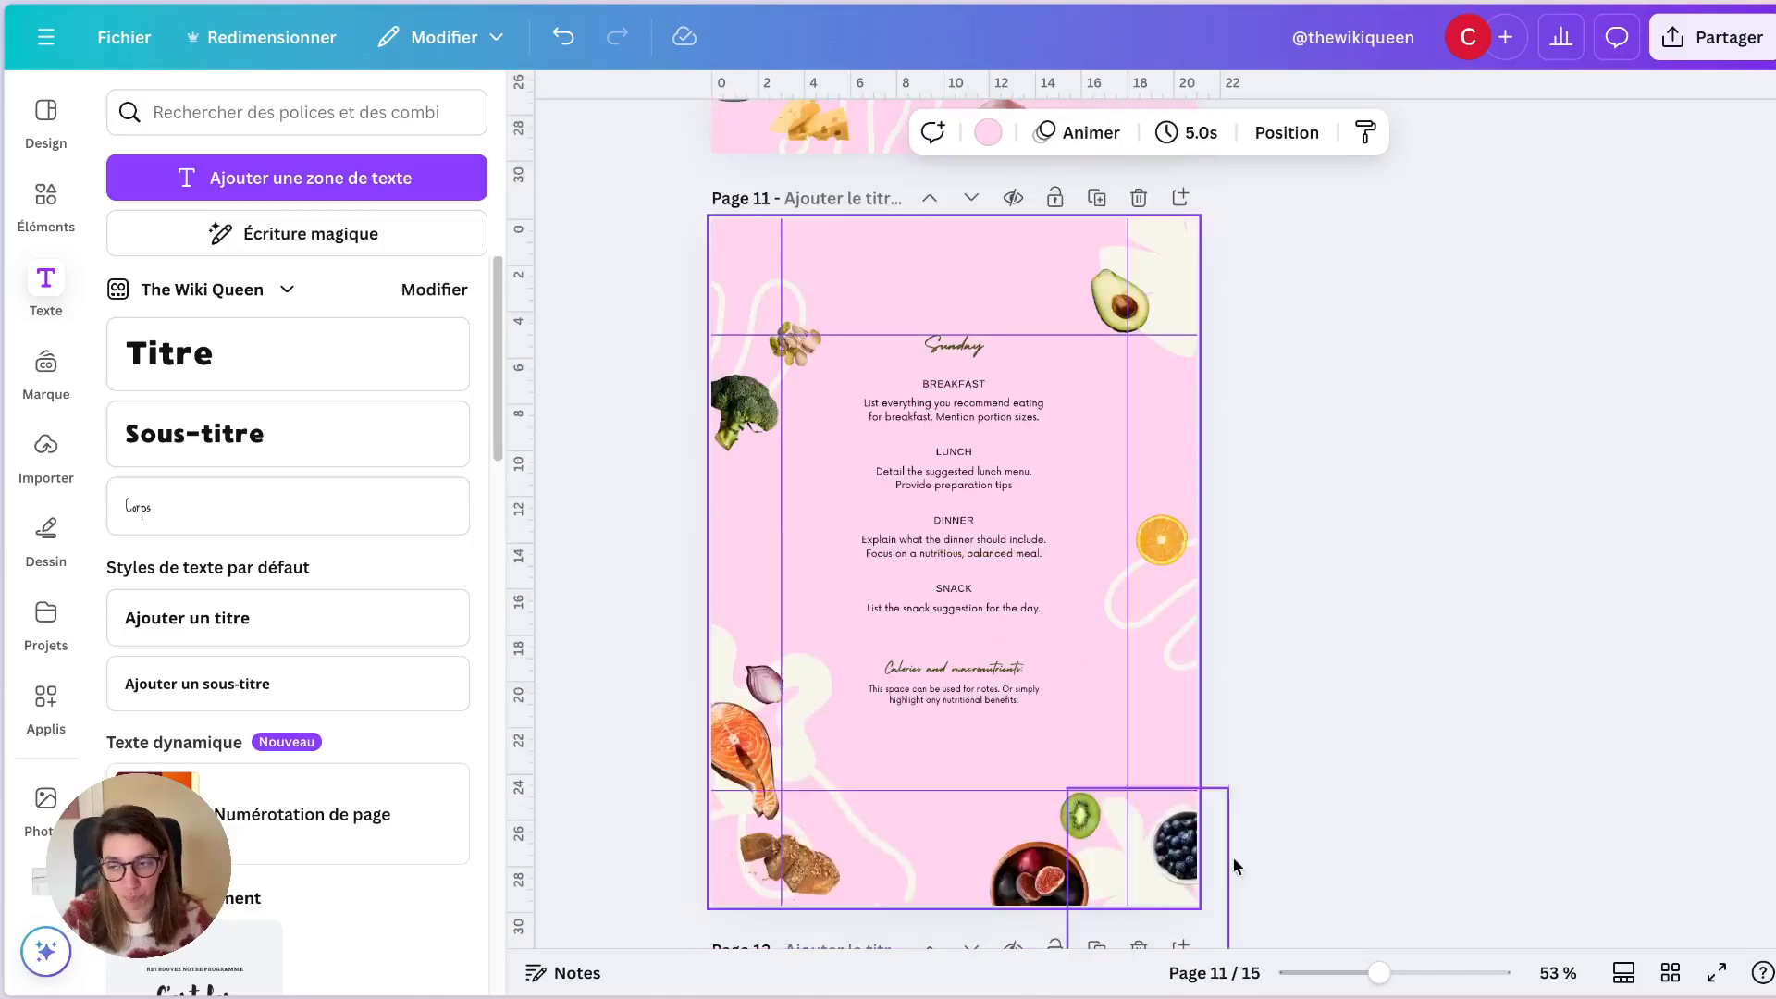
Step: Compare the Meal Plan page (page 8) with the rulers and guides hidden and shown
scroll(1249, 453, up, 12)
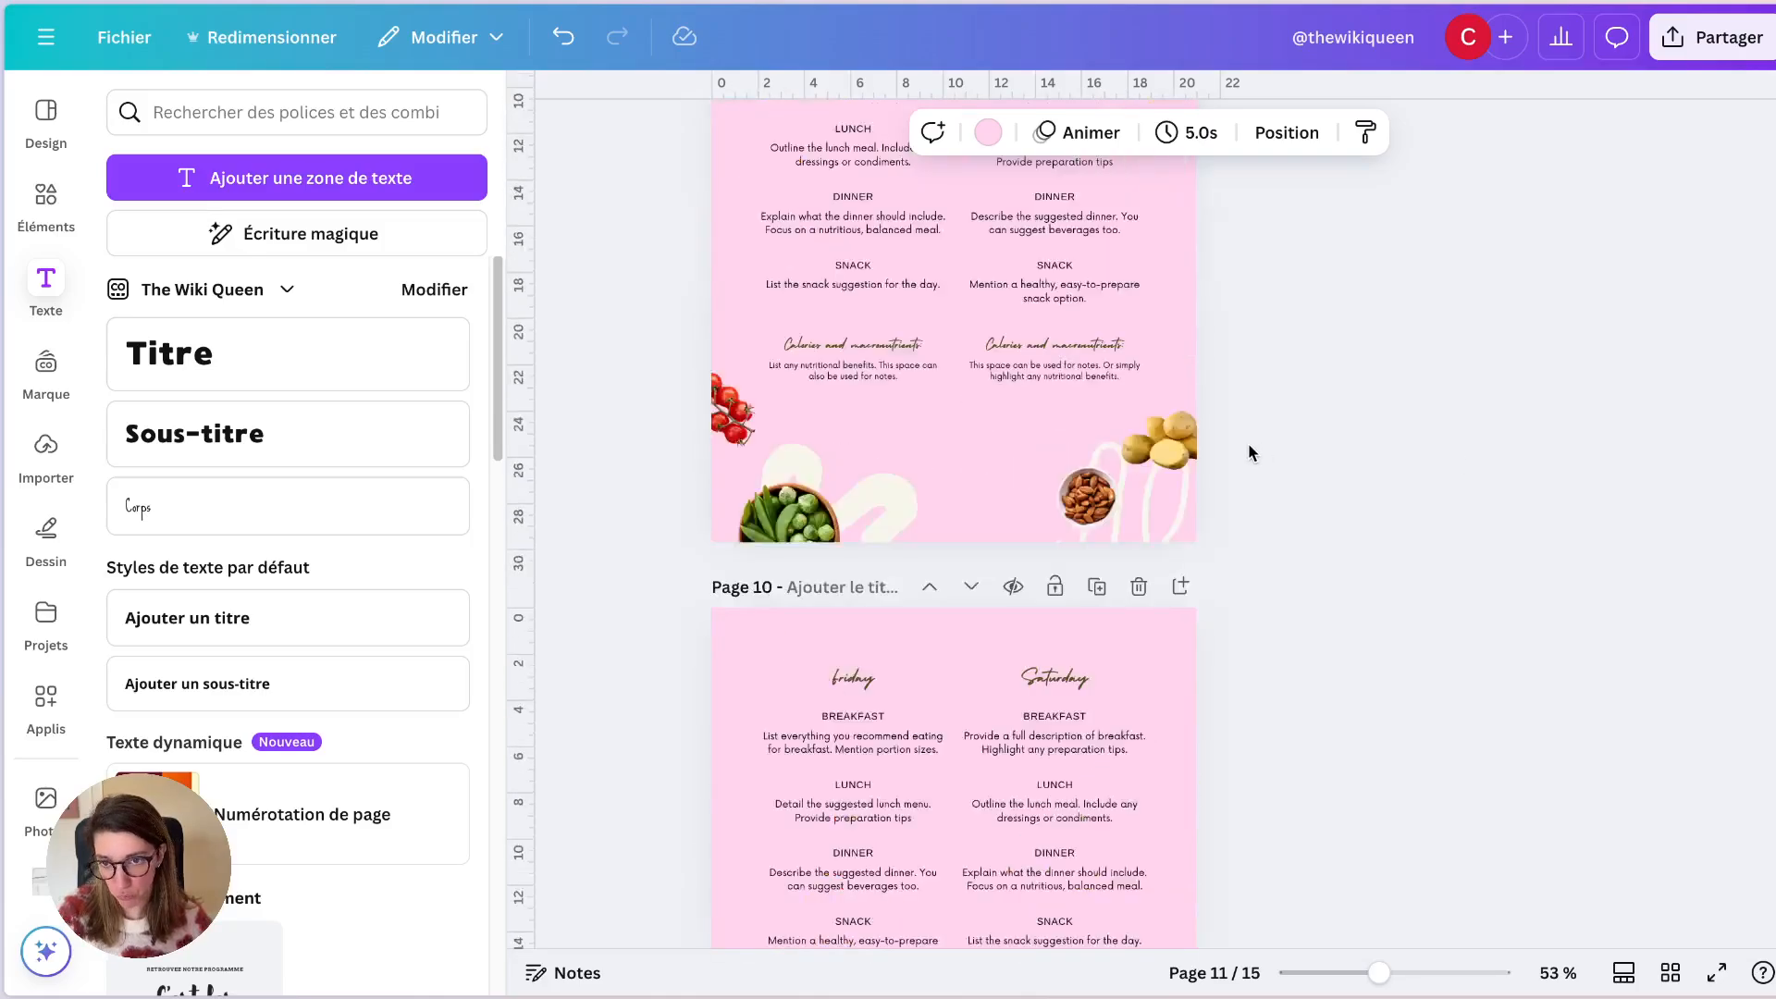
scroll(1249, 454, up, 8)
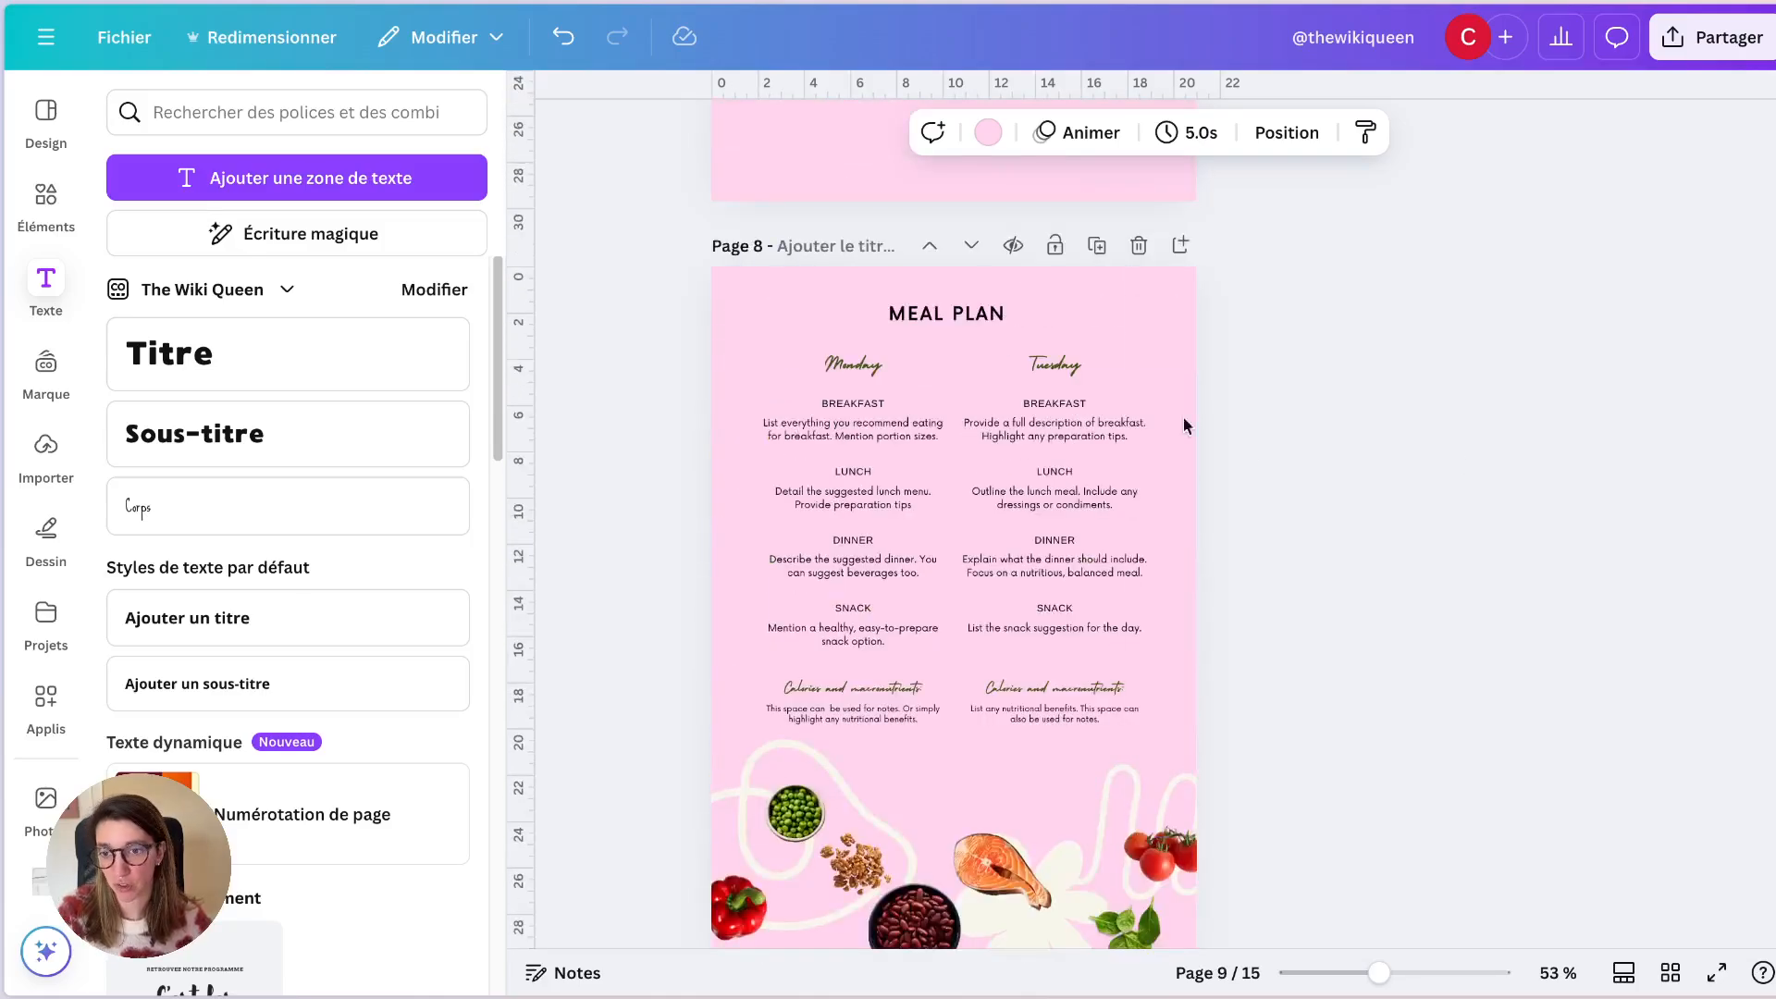
click(124, 42)
click(1633, 444)
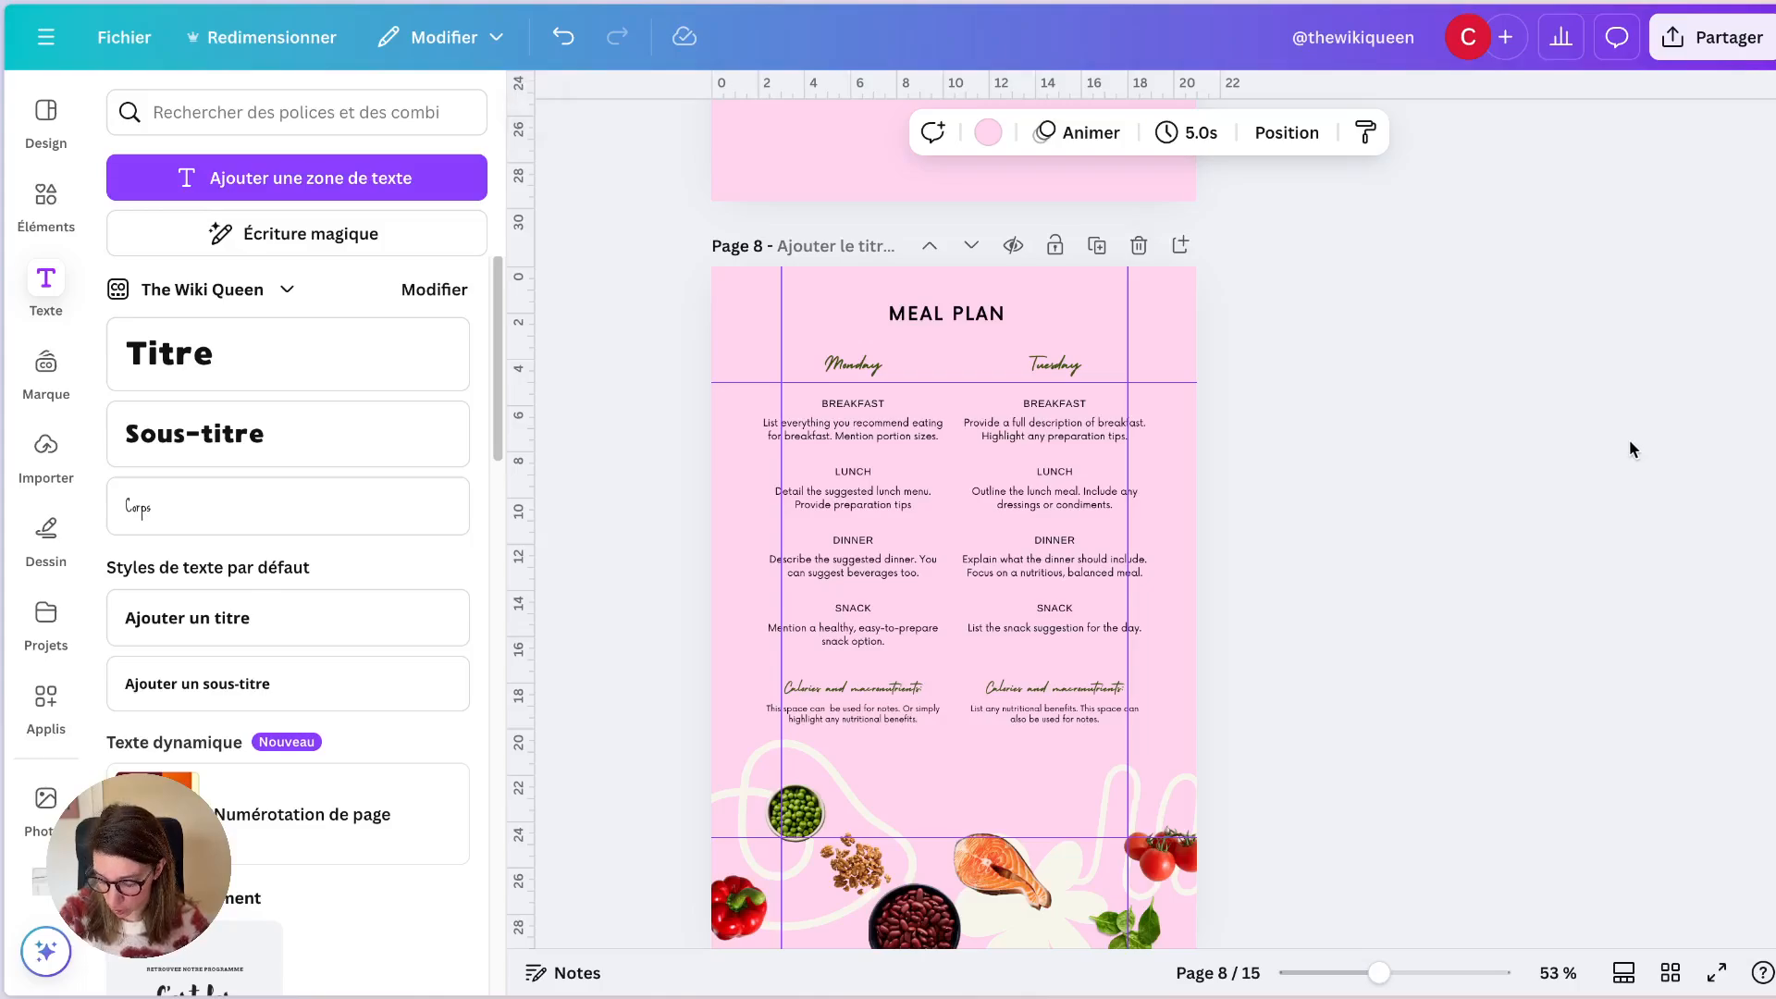
key(shift+r)
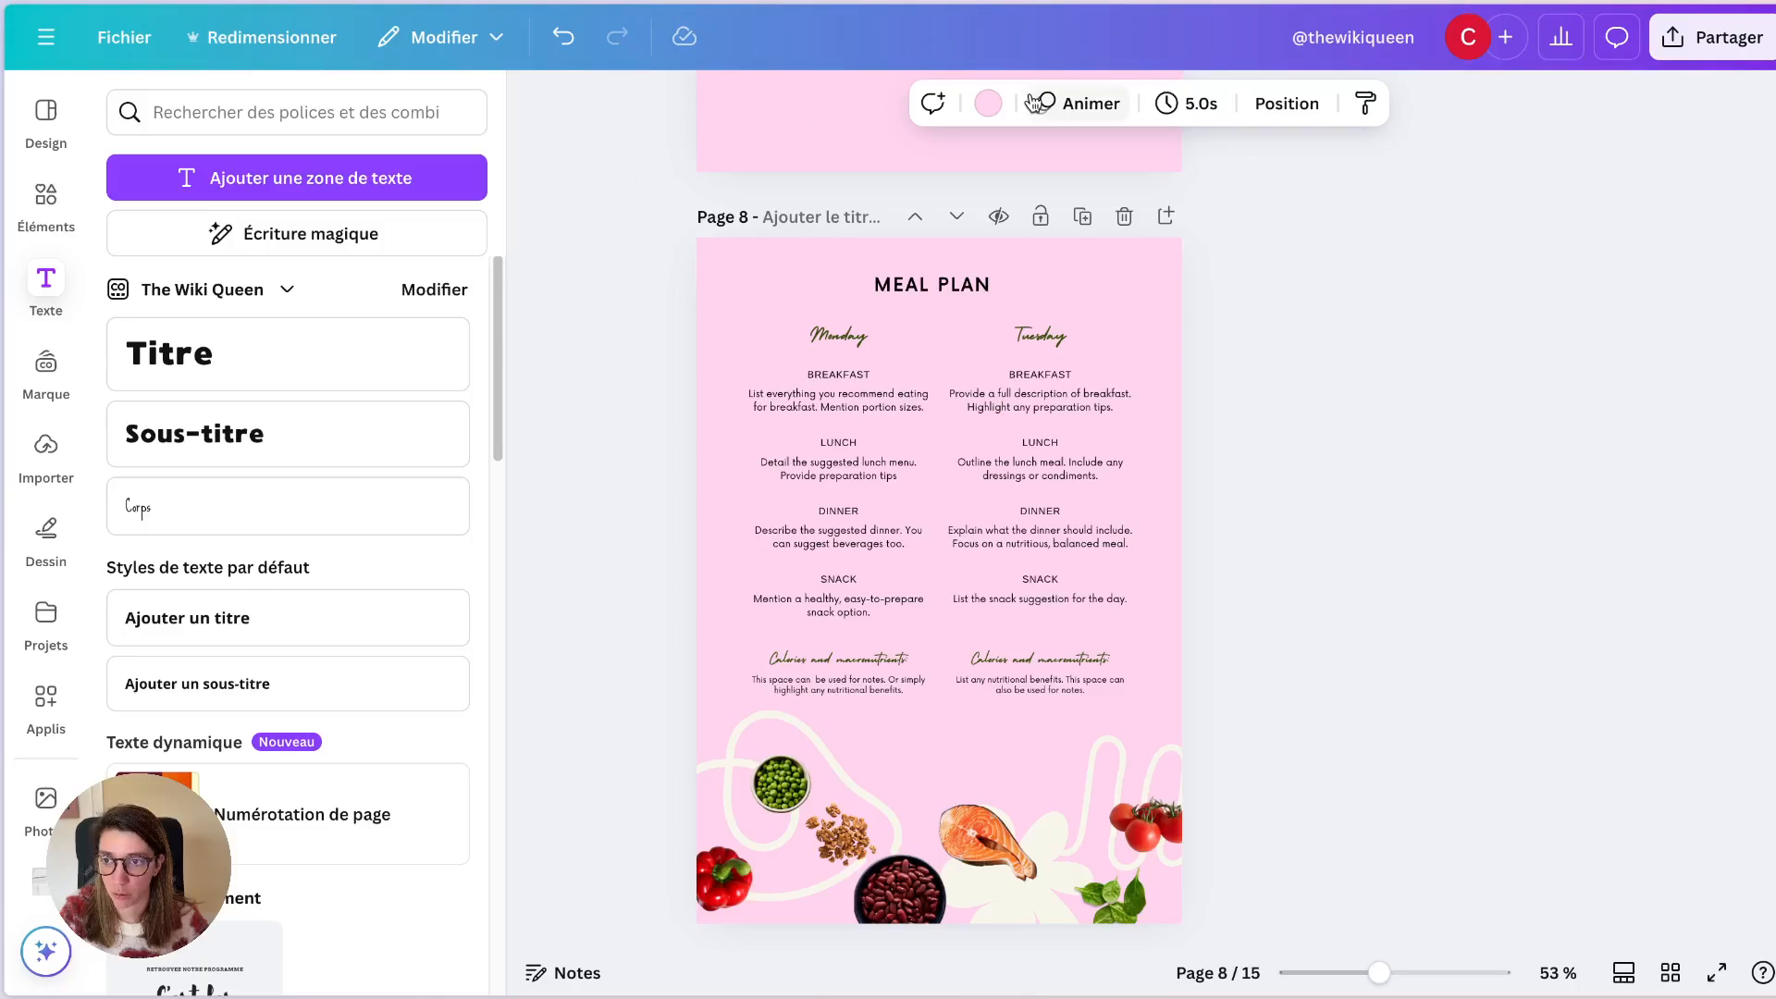
key(shift+r)
key(shift+r)
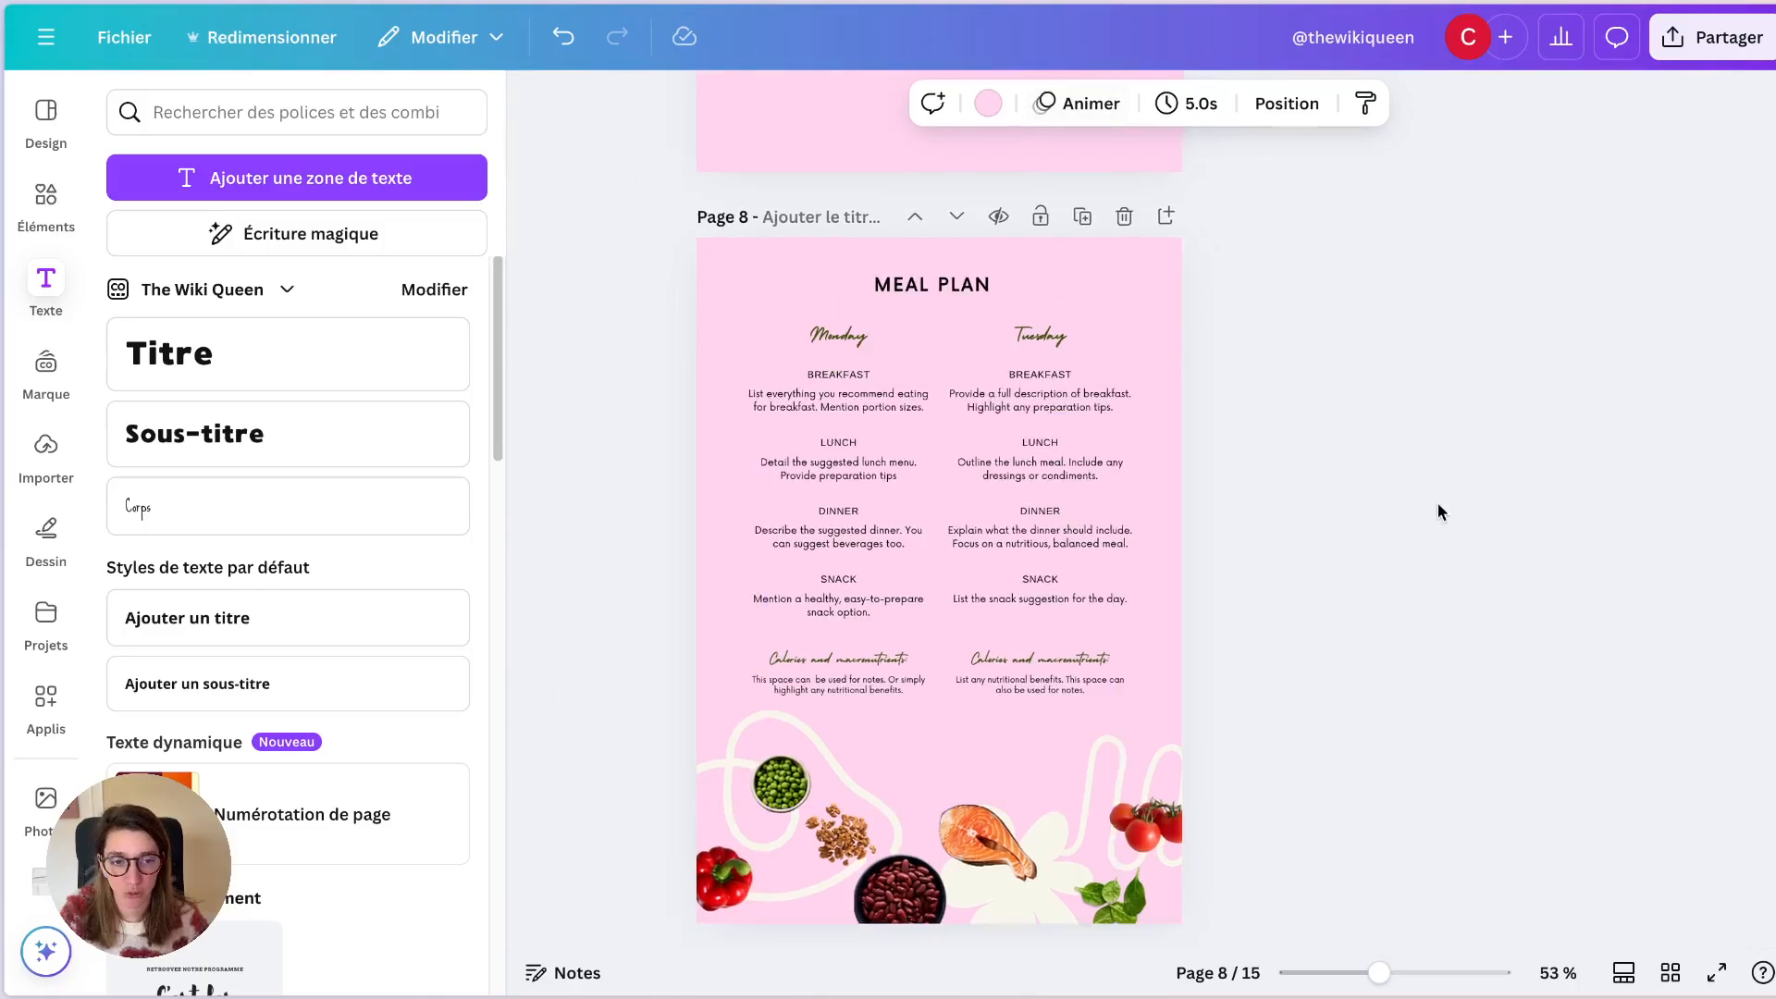
key(shift+r)
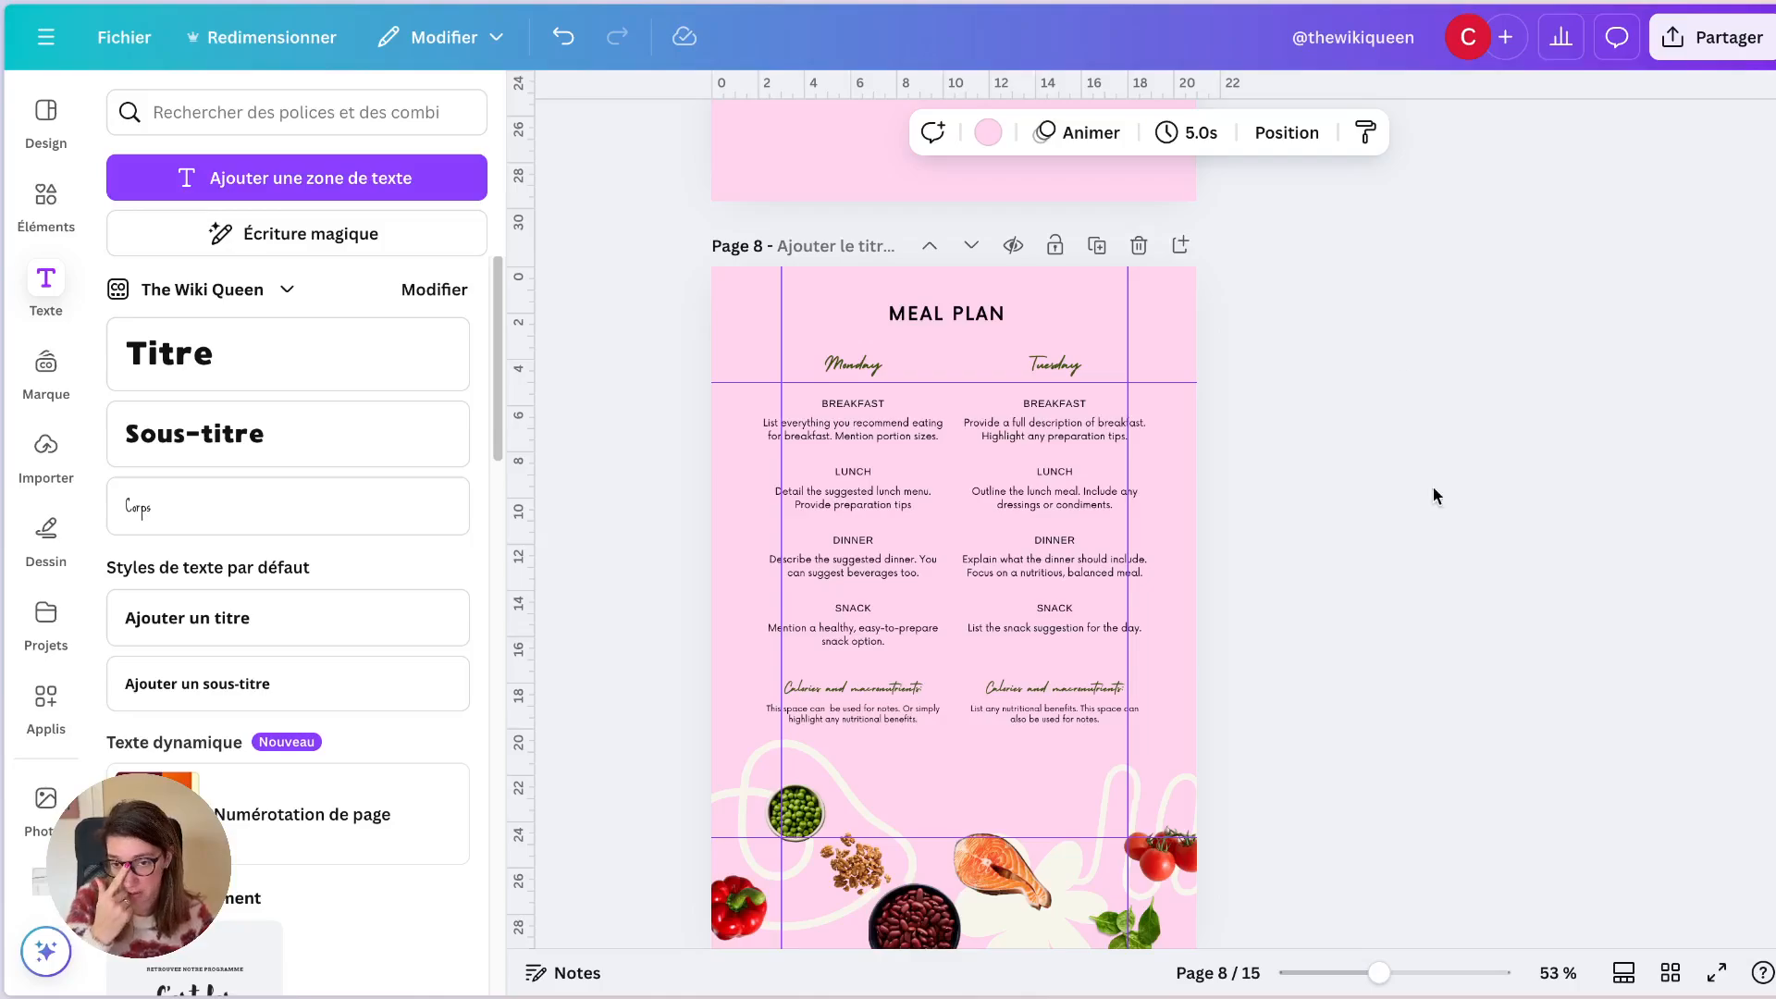
key(shift+r)
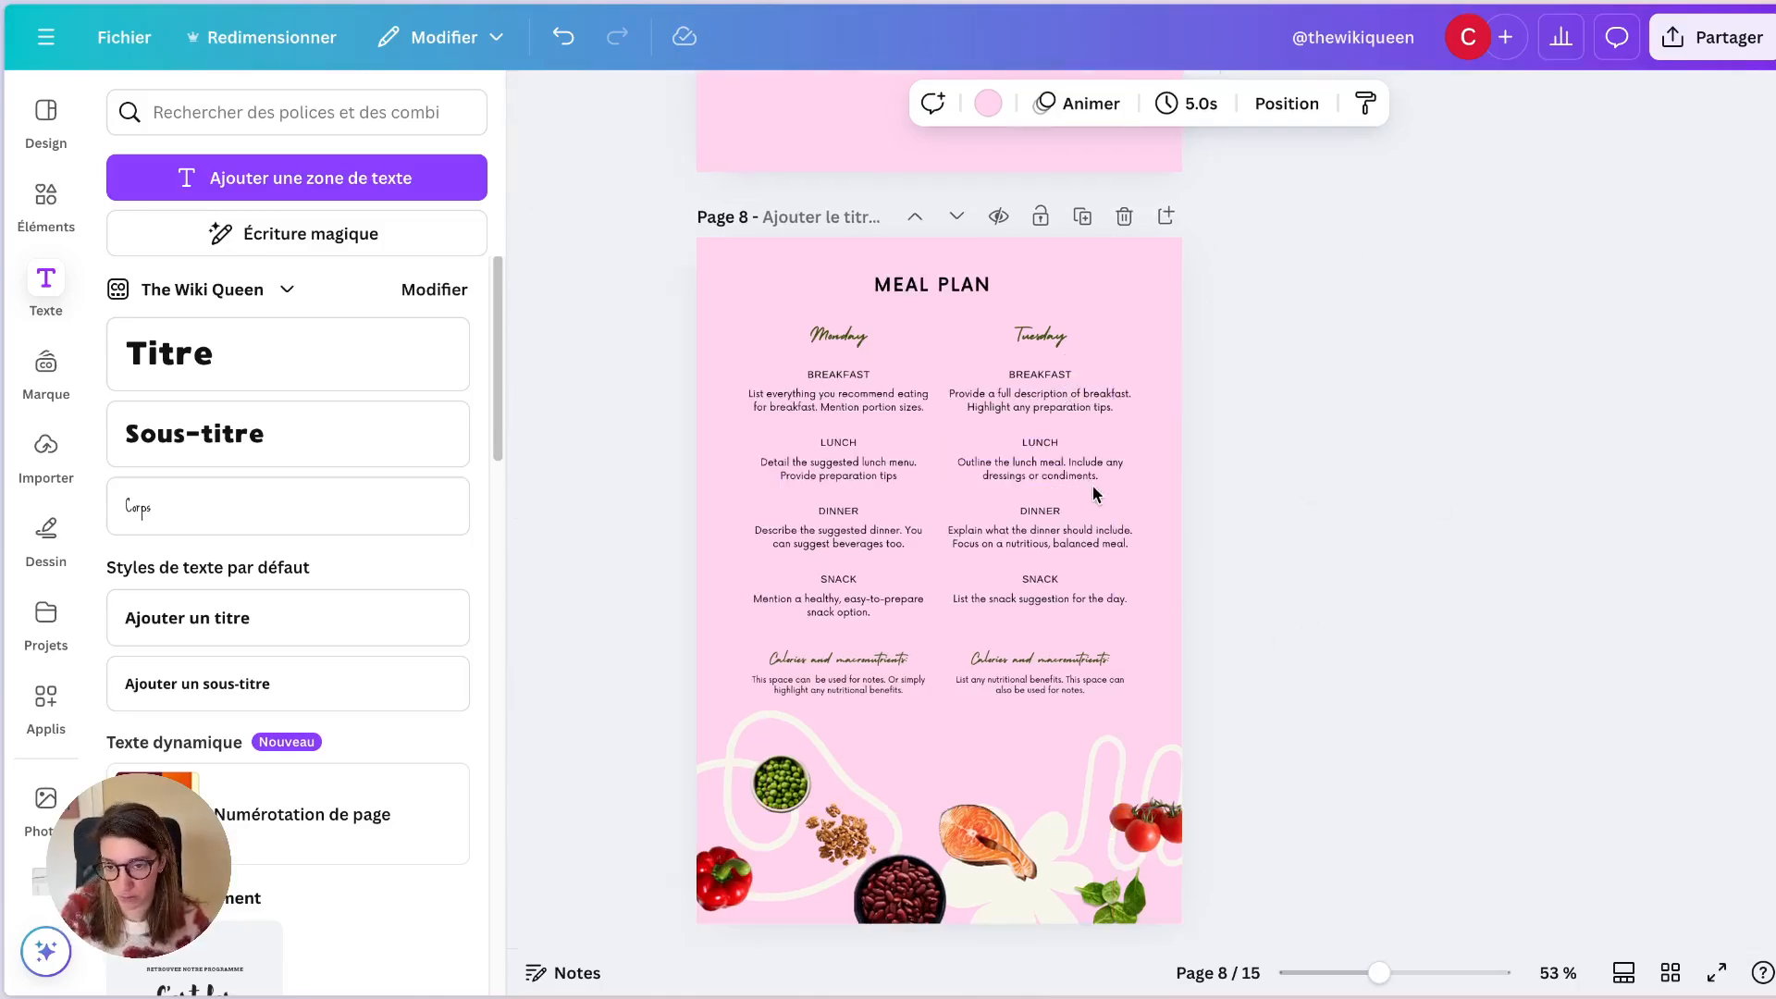
key(shift+r)
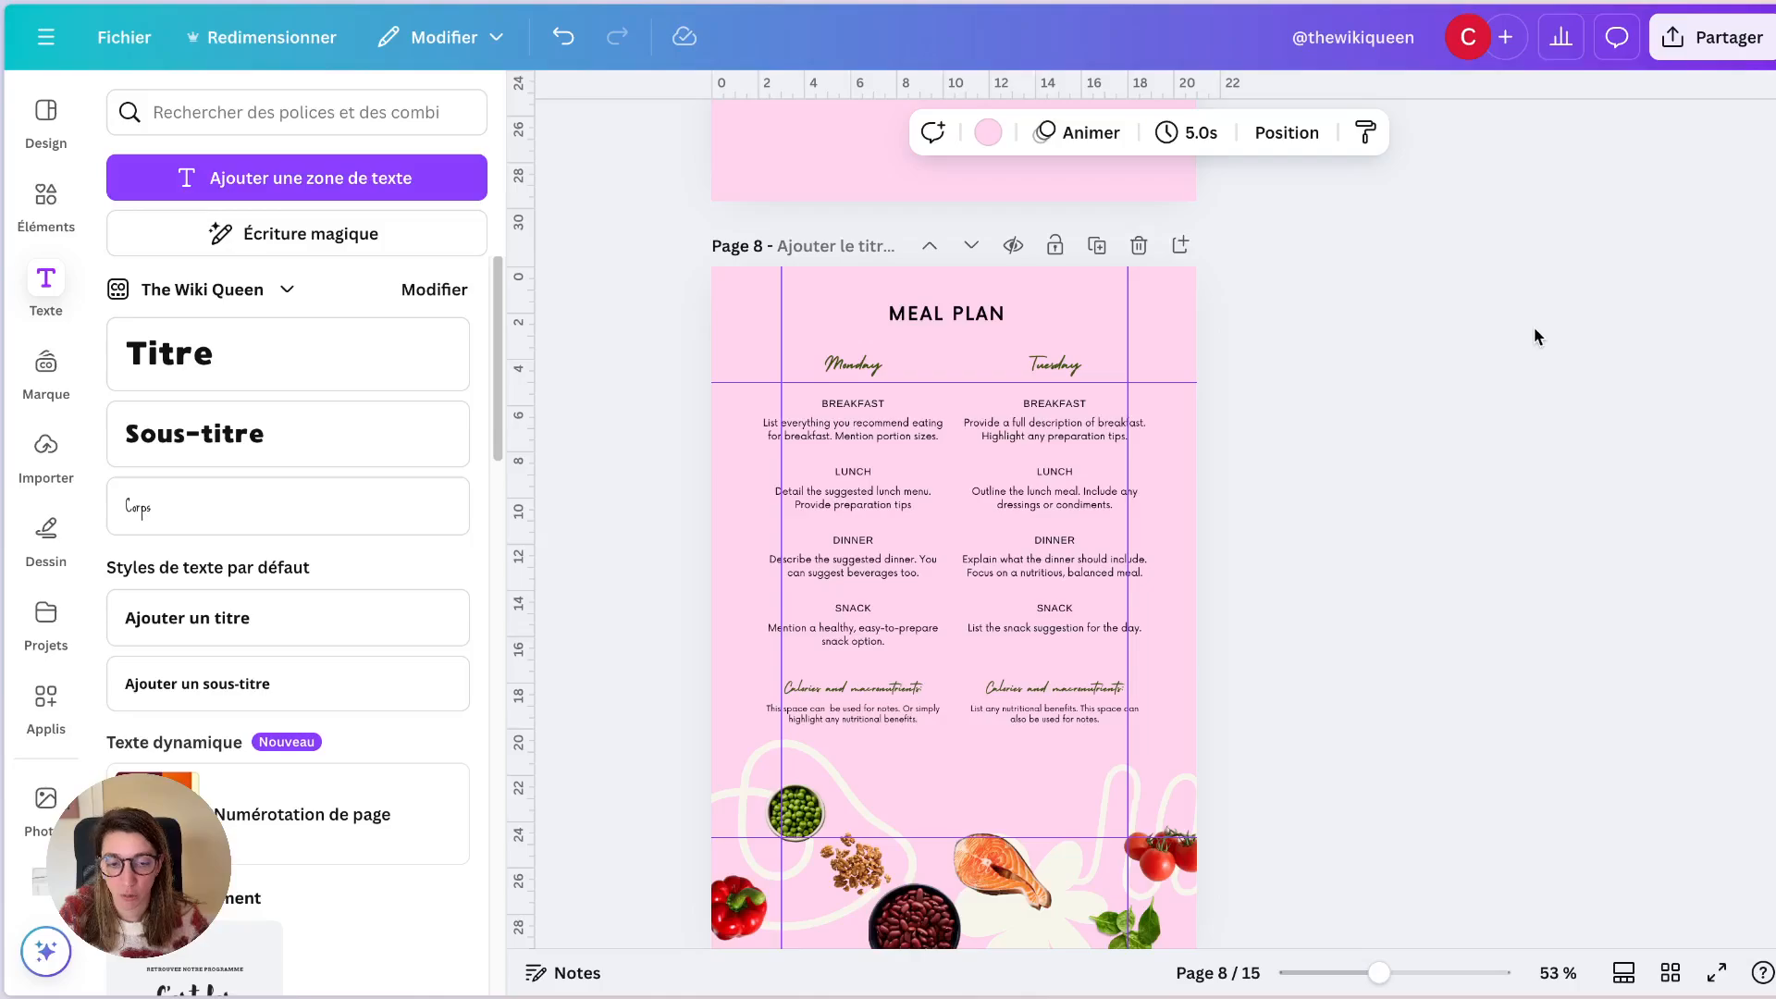
Step: Open the design's download settings and set the file type to PDF Standard
click(1739, 37)
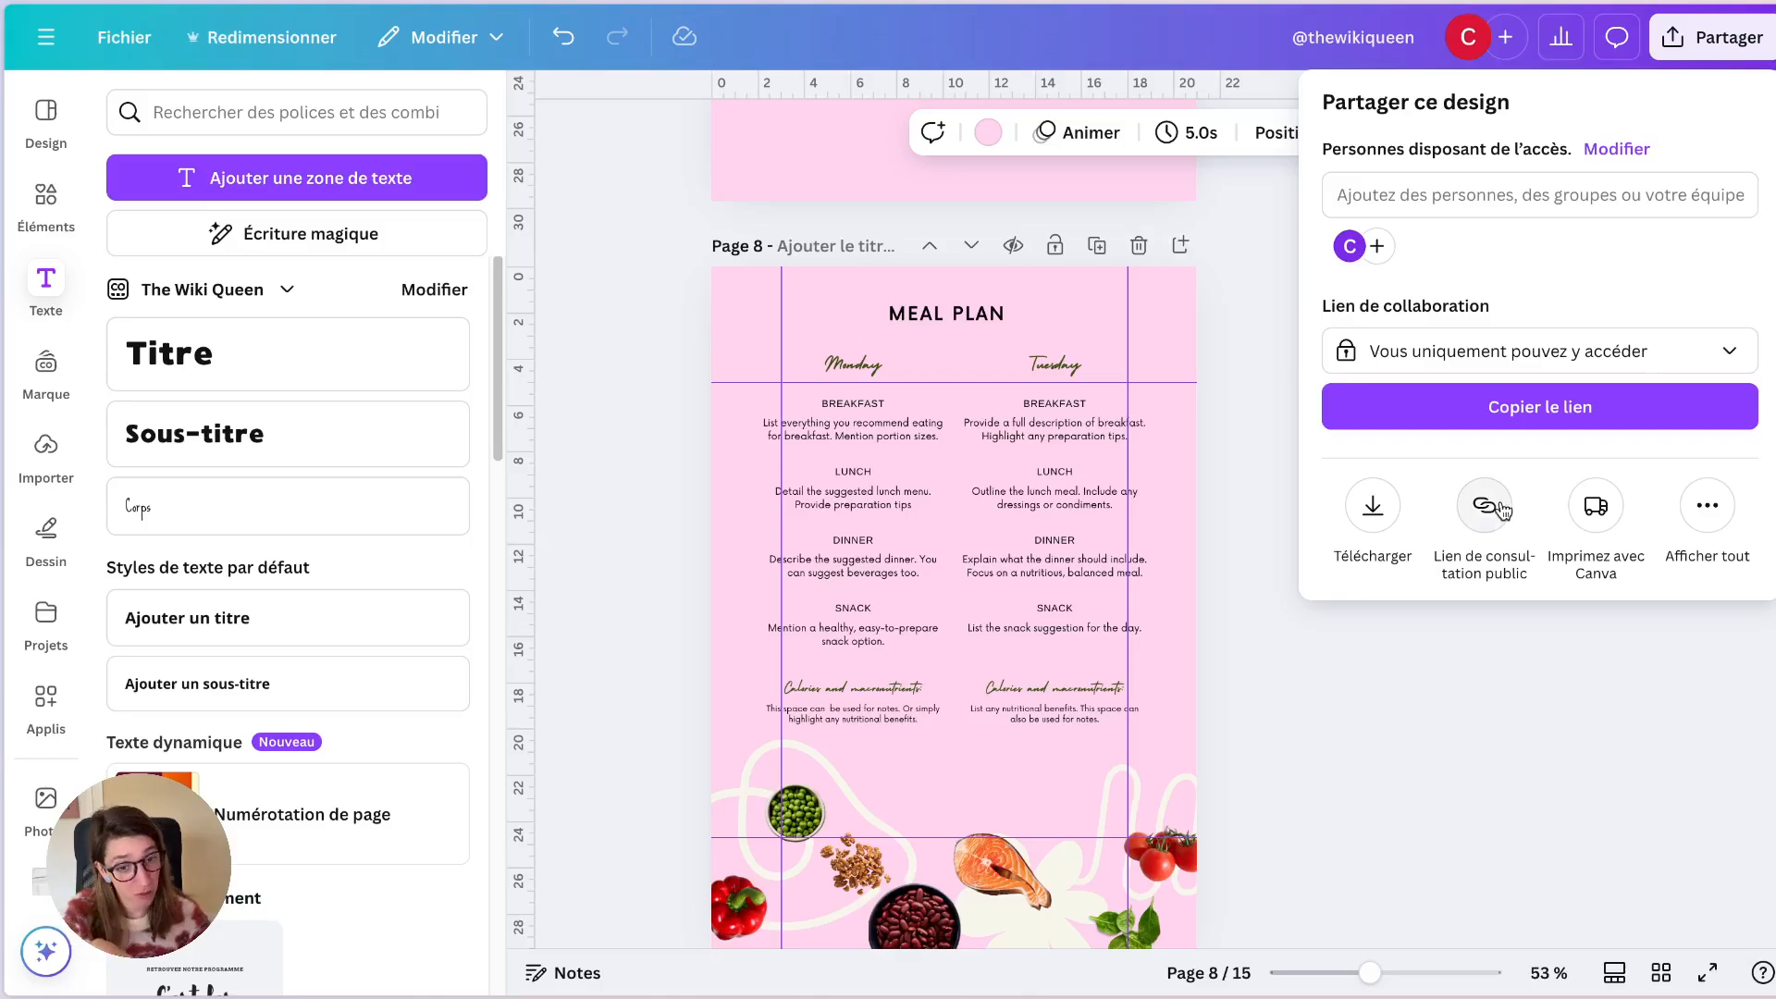
click(1371, 505)
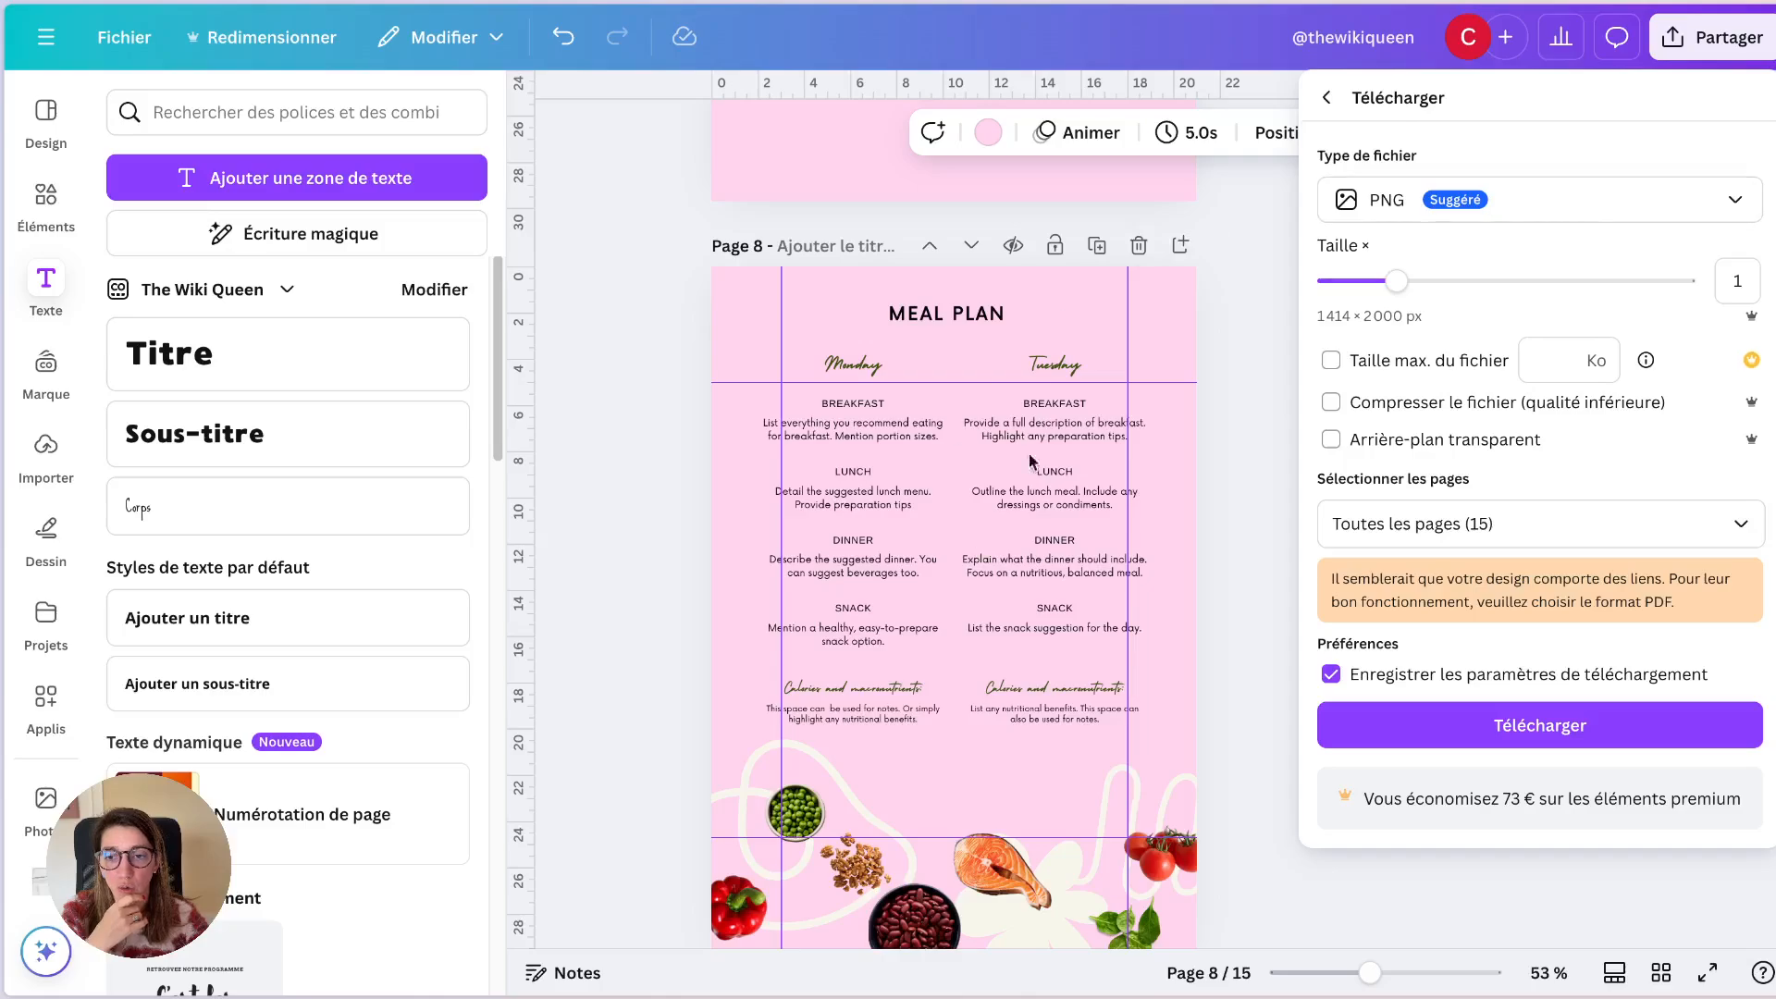
click(1511, 209)
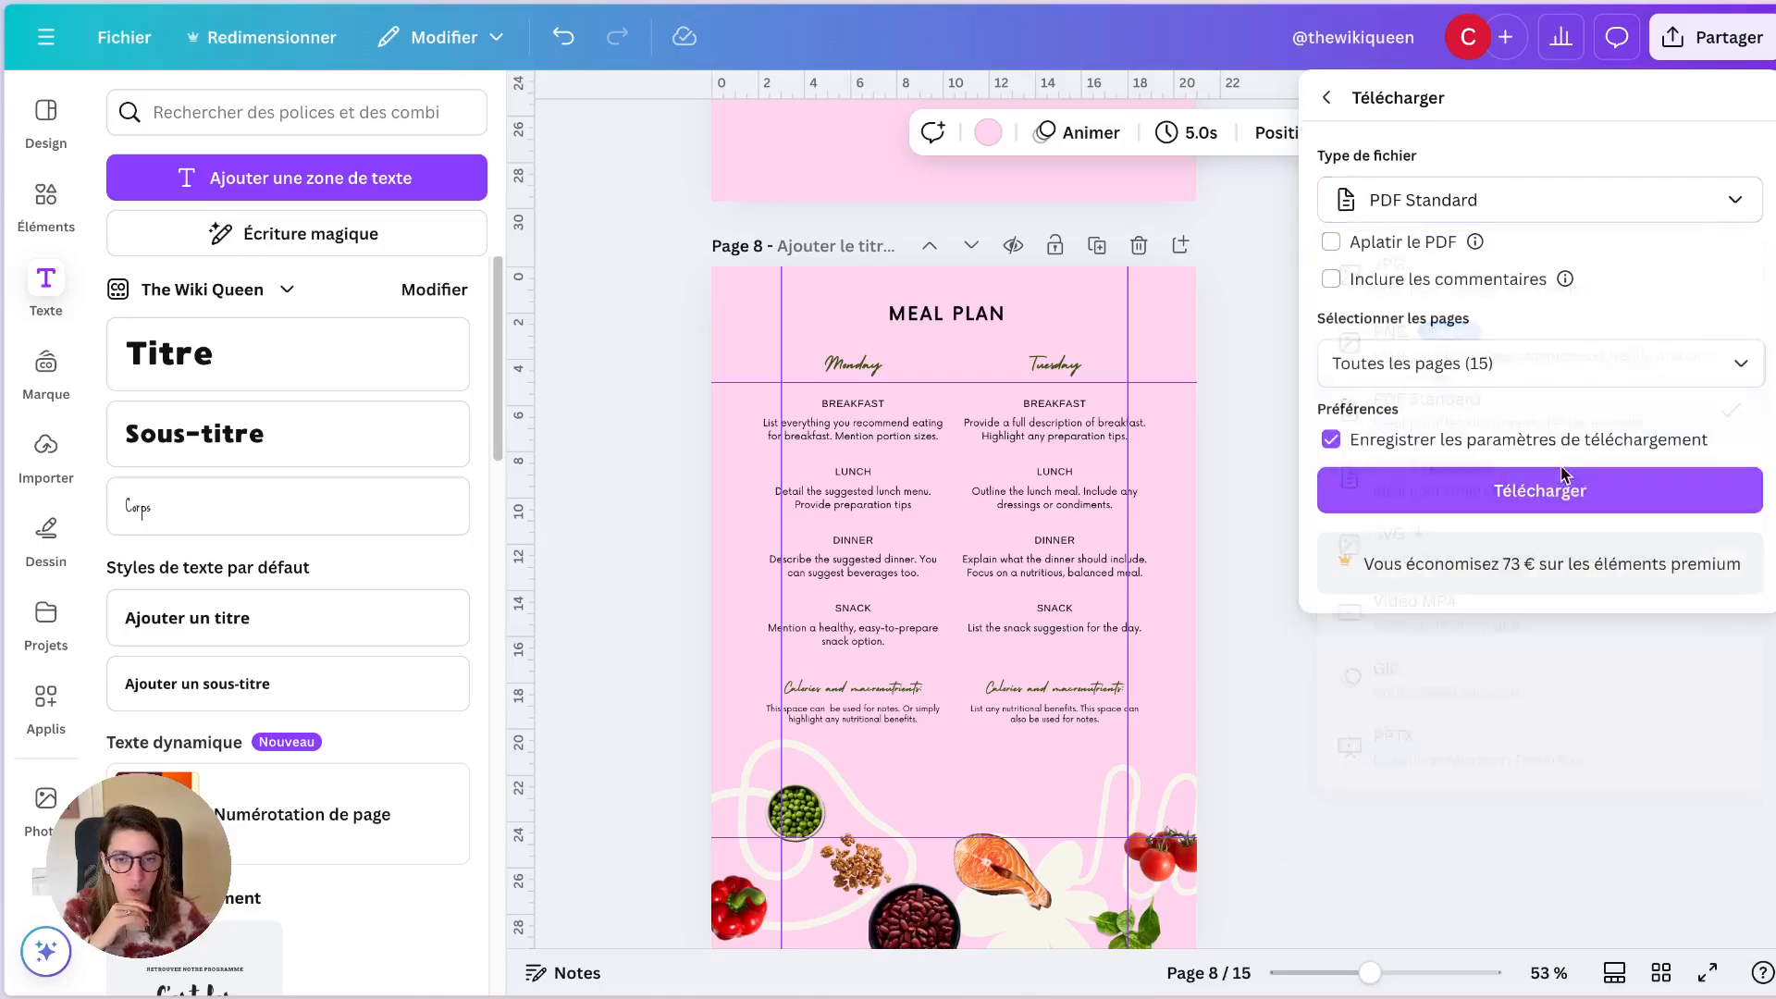
click(1505, 422)
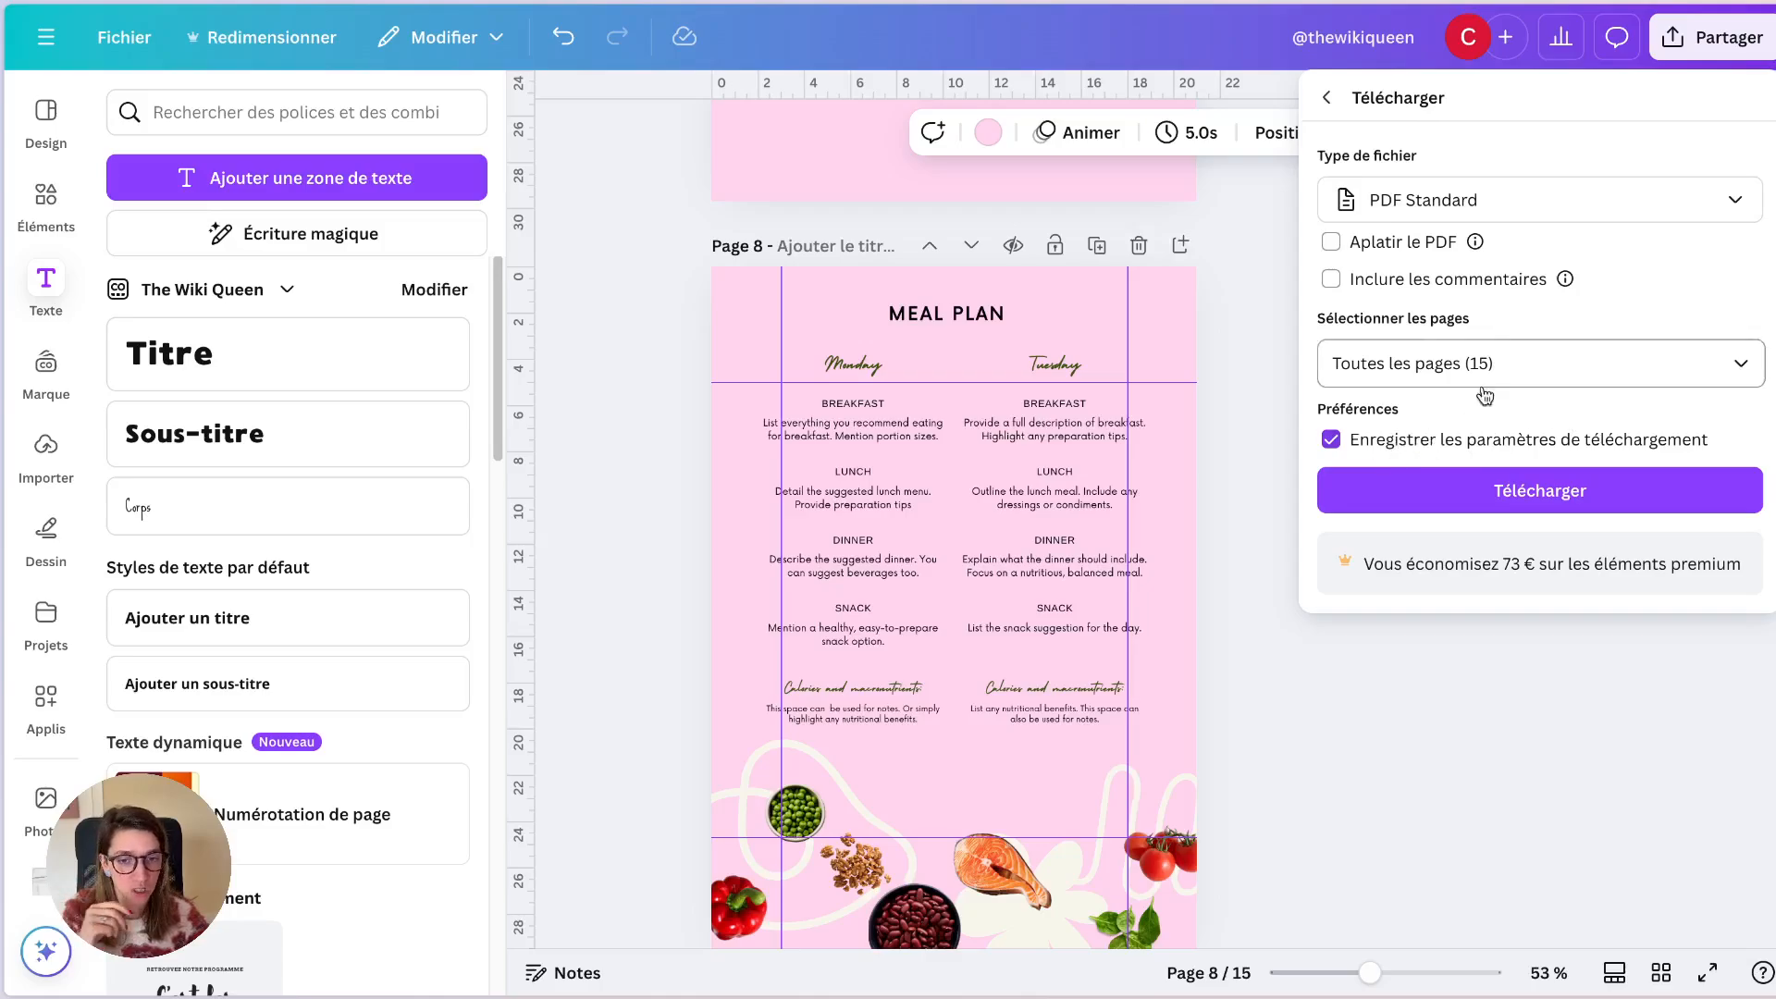
Step: Exclude pages 10 and 12 from the page selection and download pages 1–9, 11 and 13–15 as PDF
click(1509, 366)
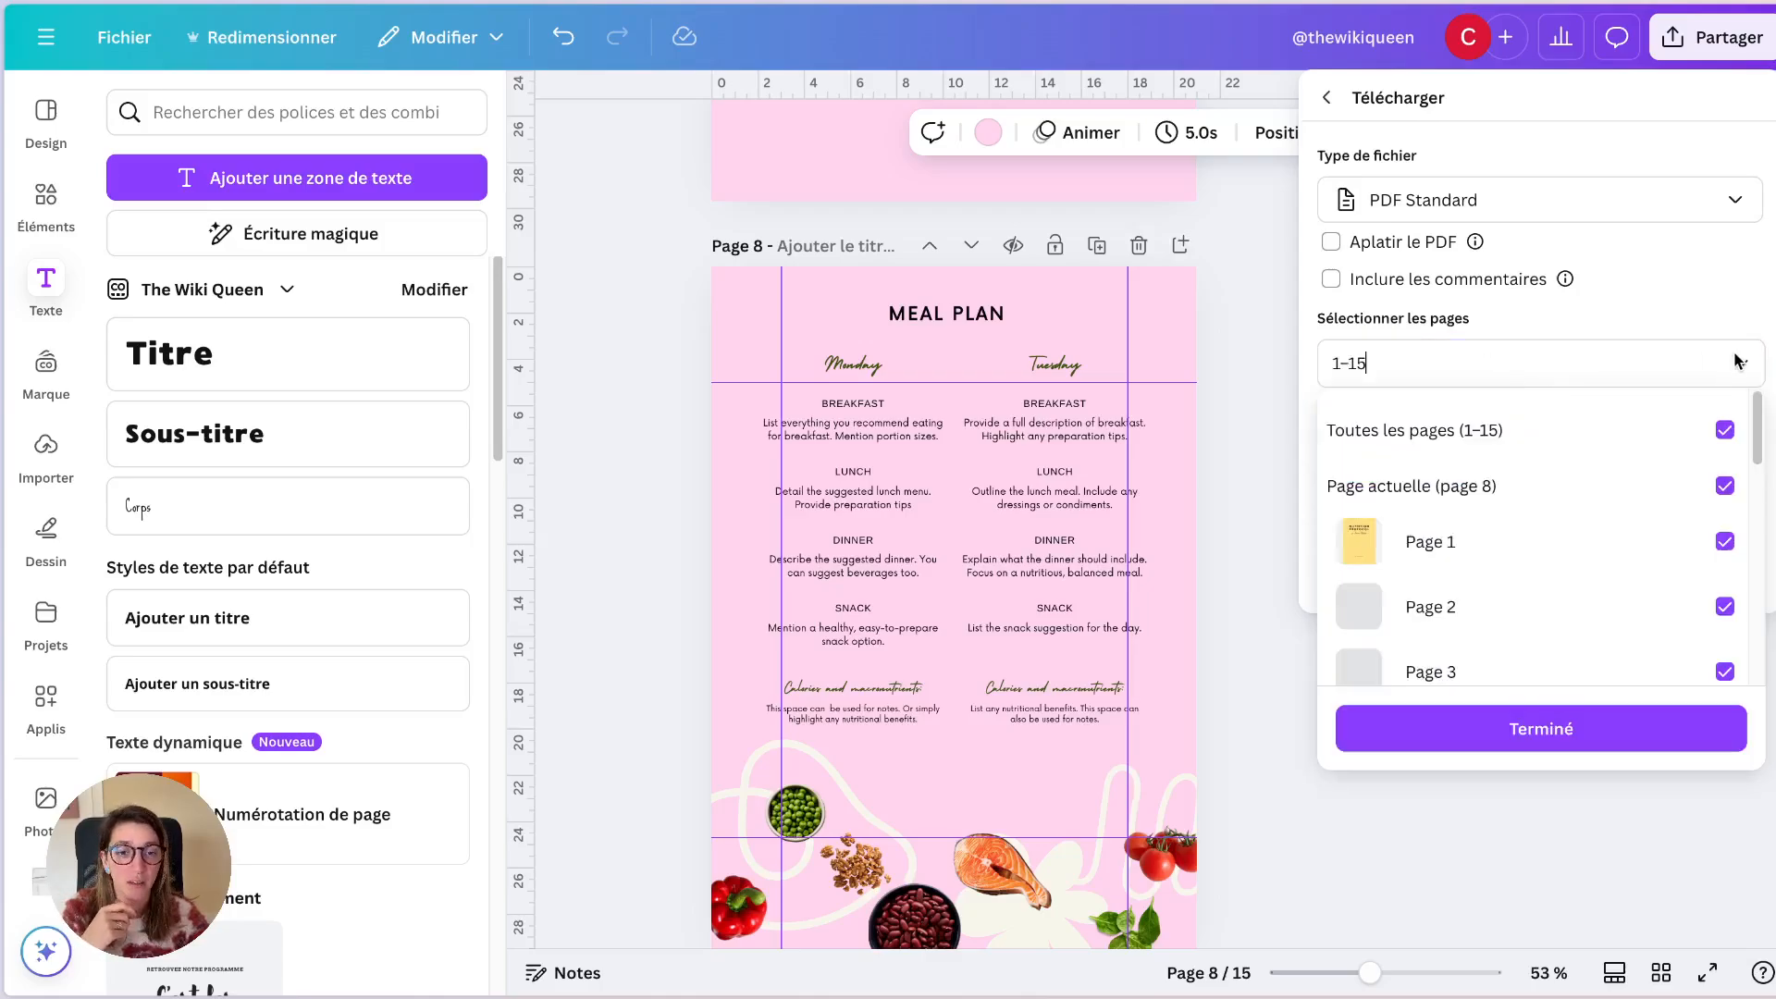
scroll(1637, 546, down, 5)
scroll(1642, 546, down, 3)
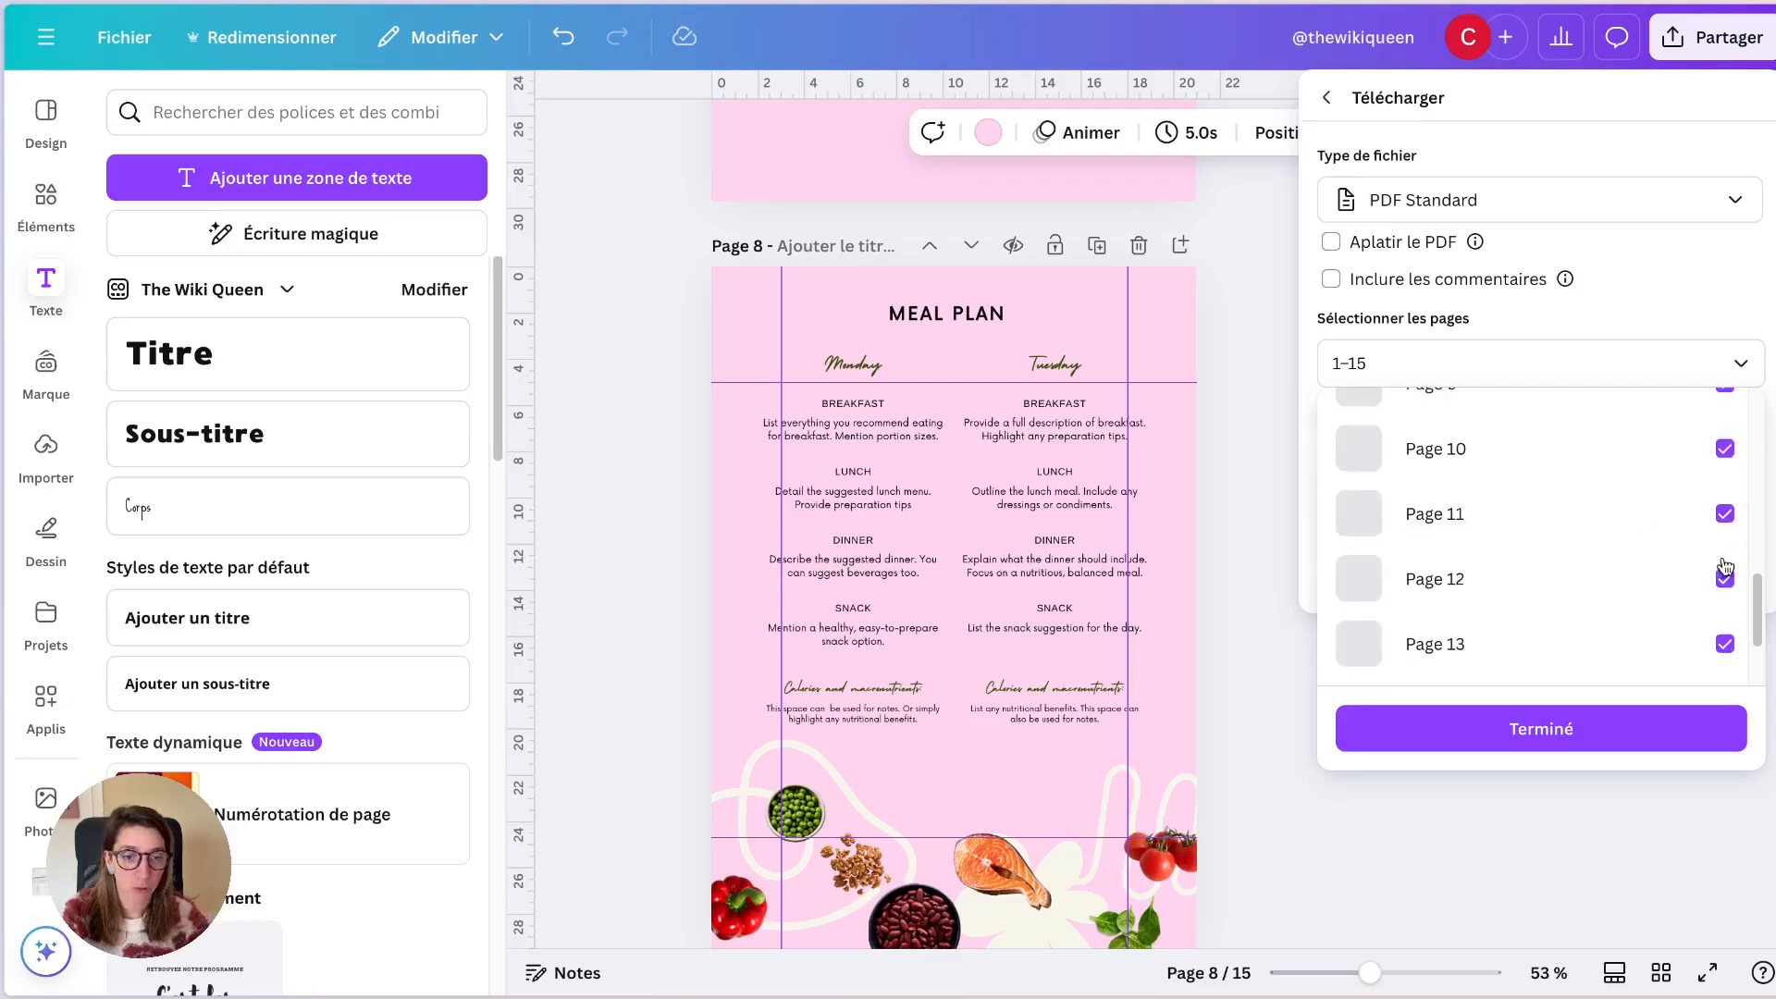
click(1724, 578)
click(1724, 450)
scroll(1597, 491, up, 8)
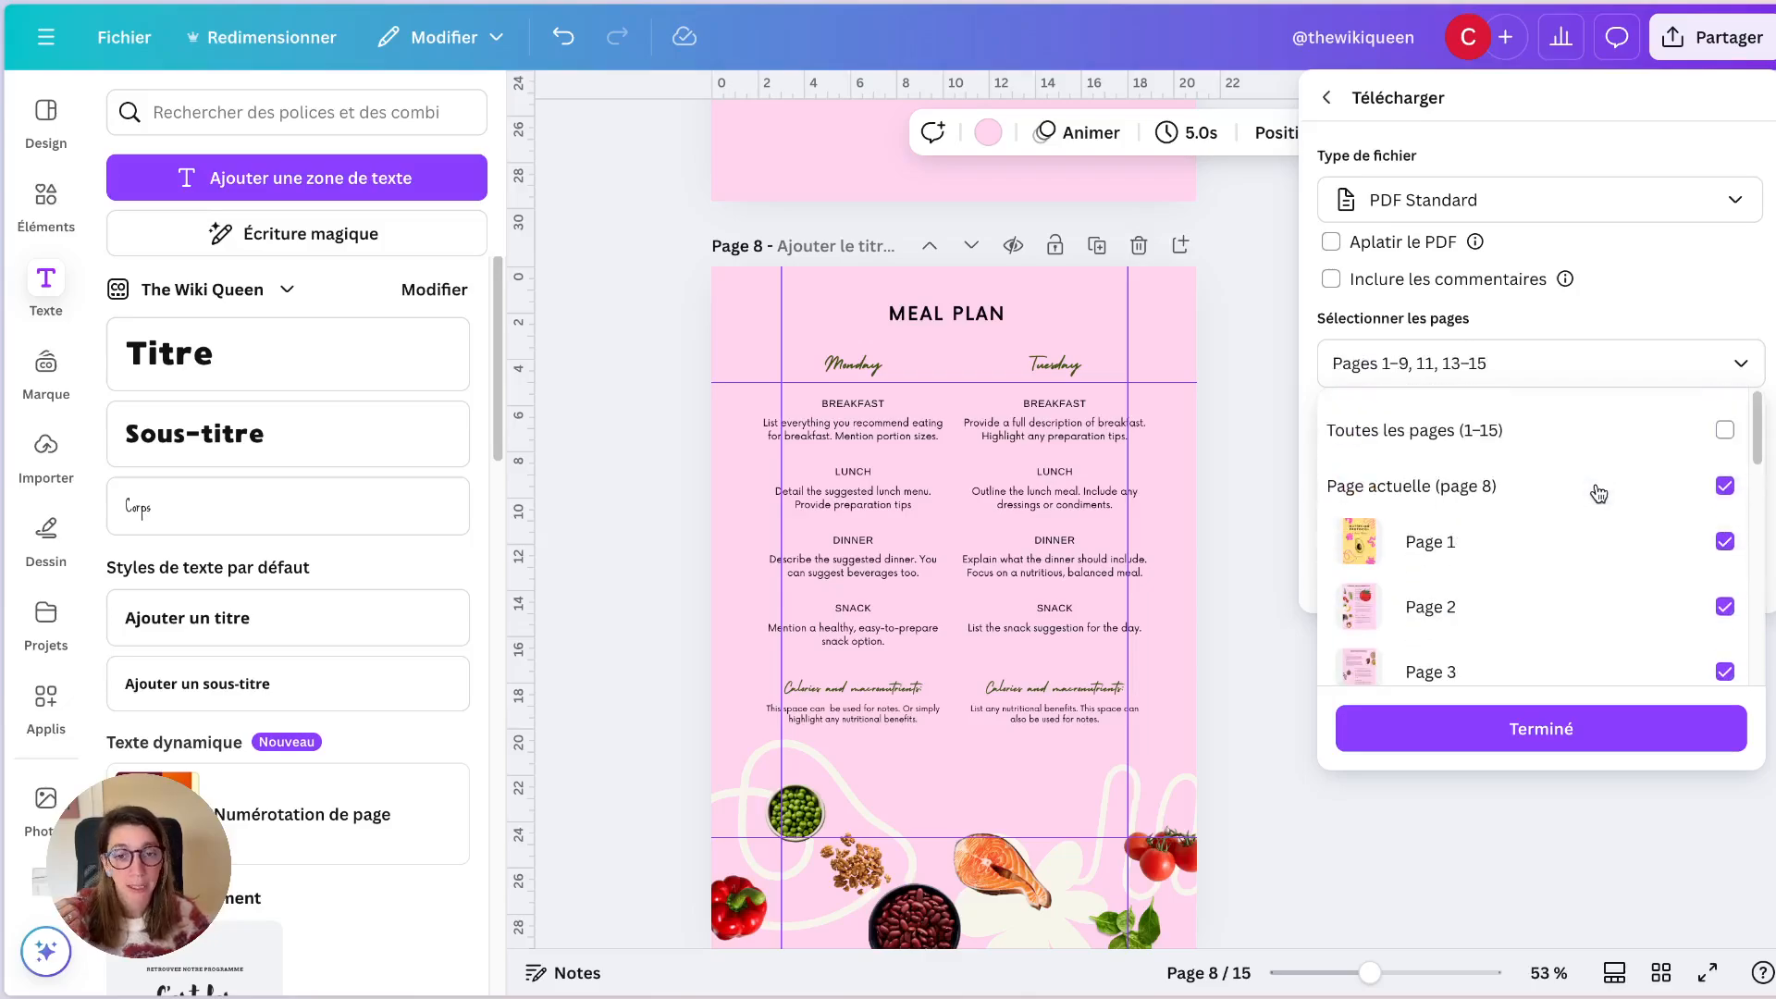
click(1484, 737)
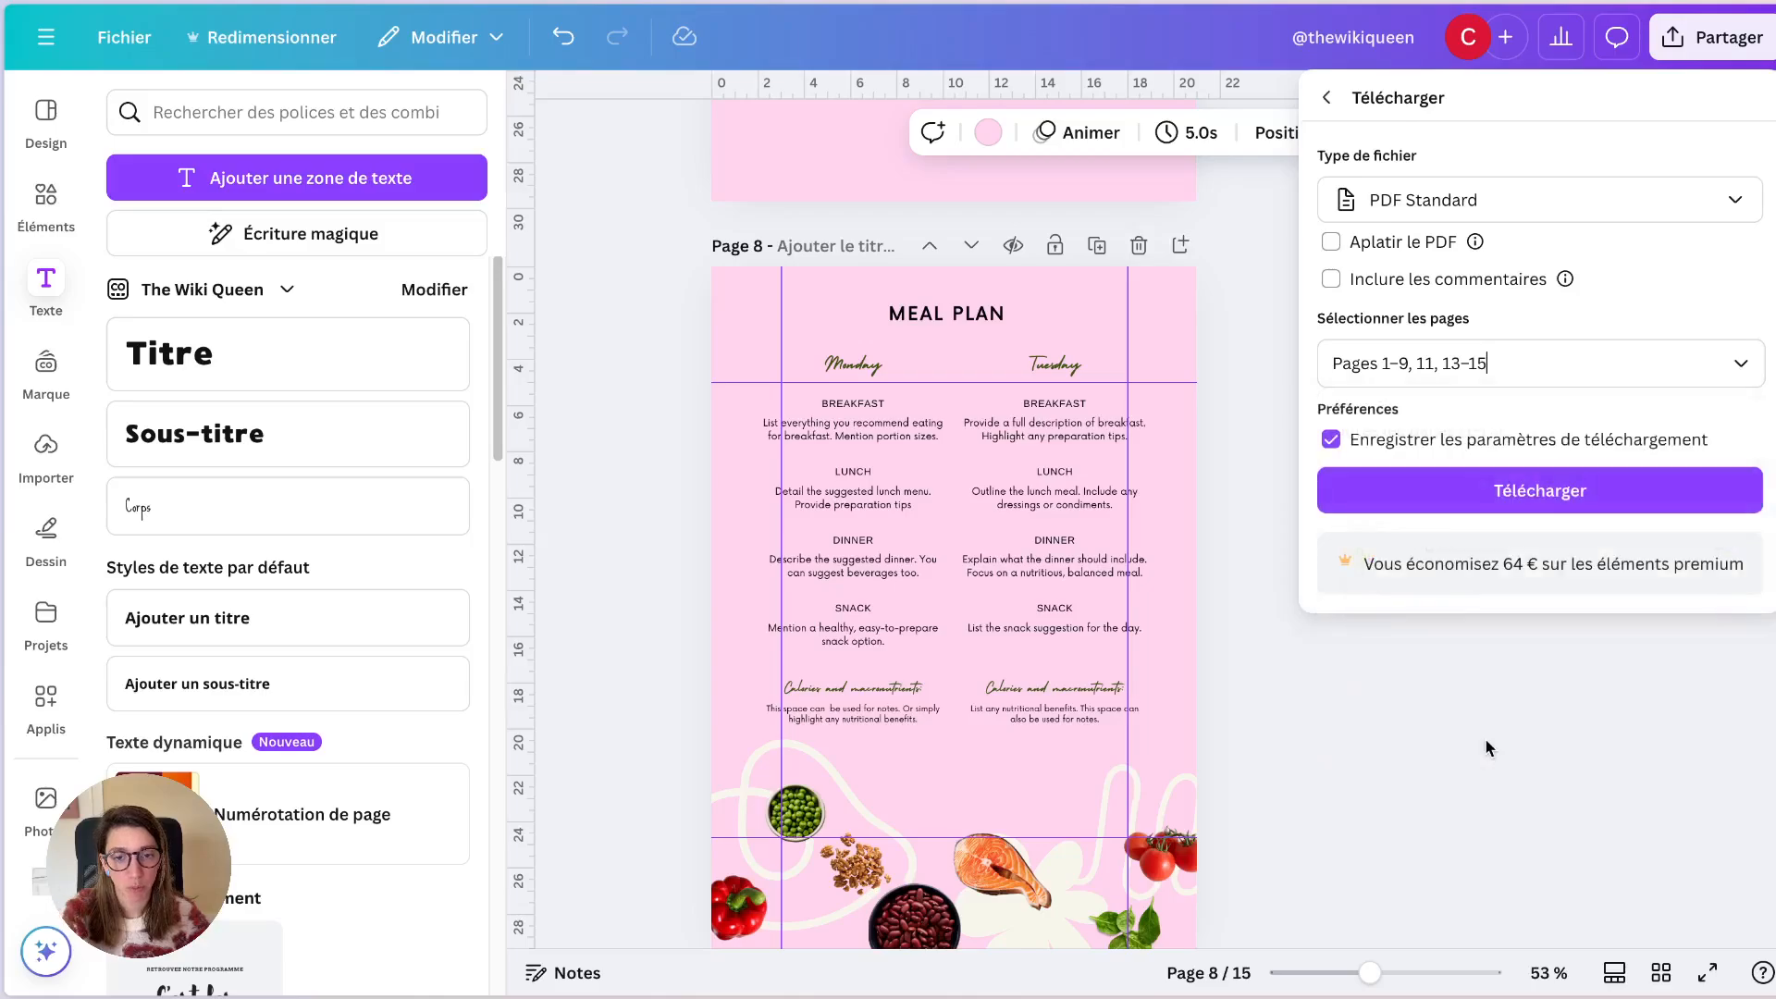
click(1543, 488)
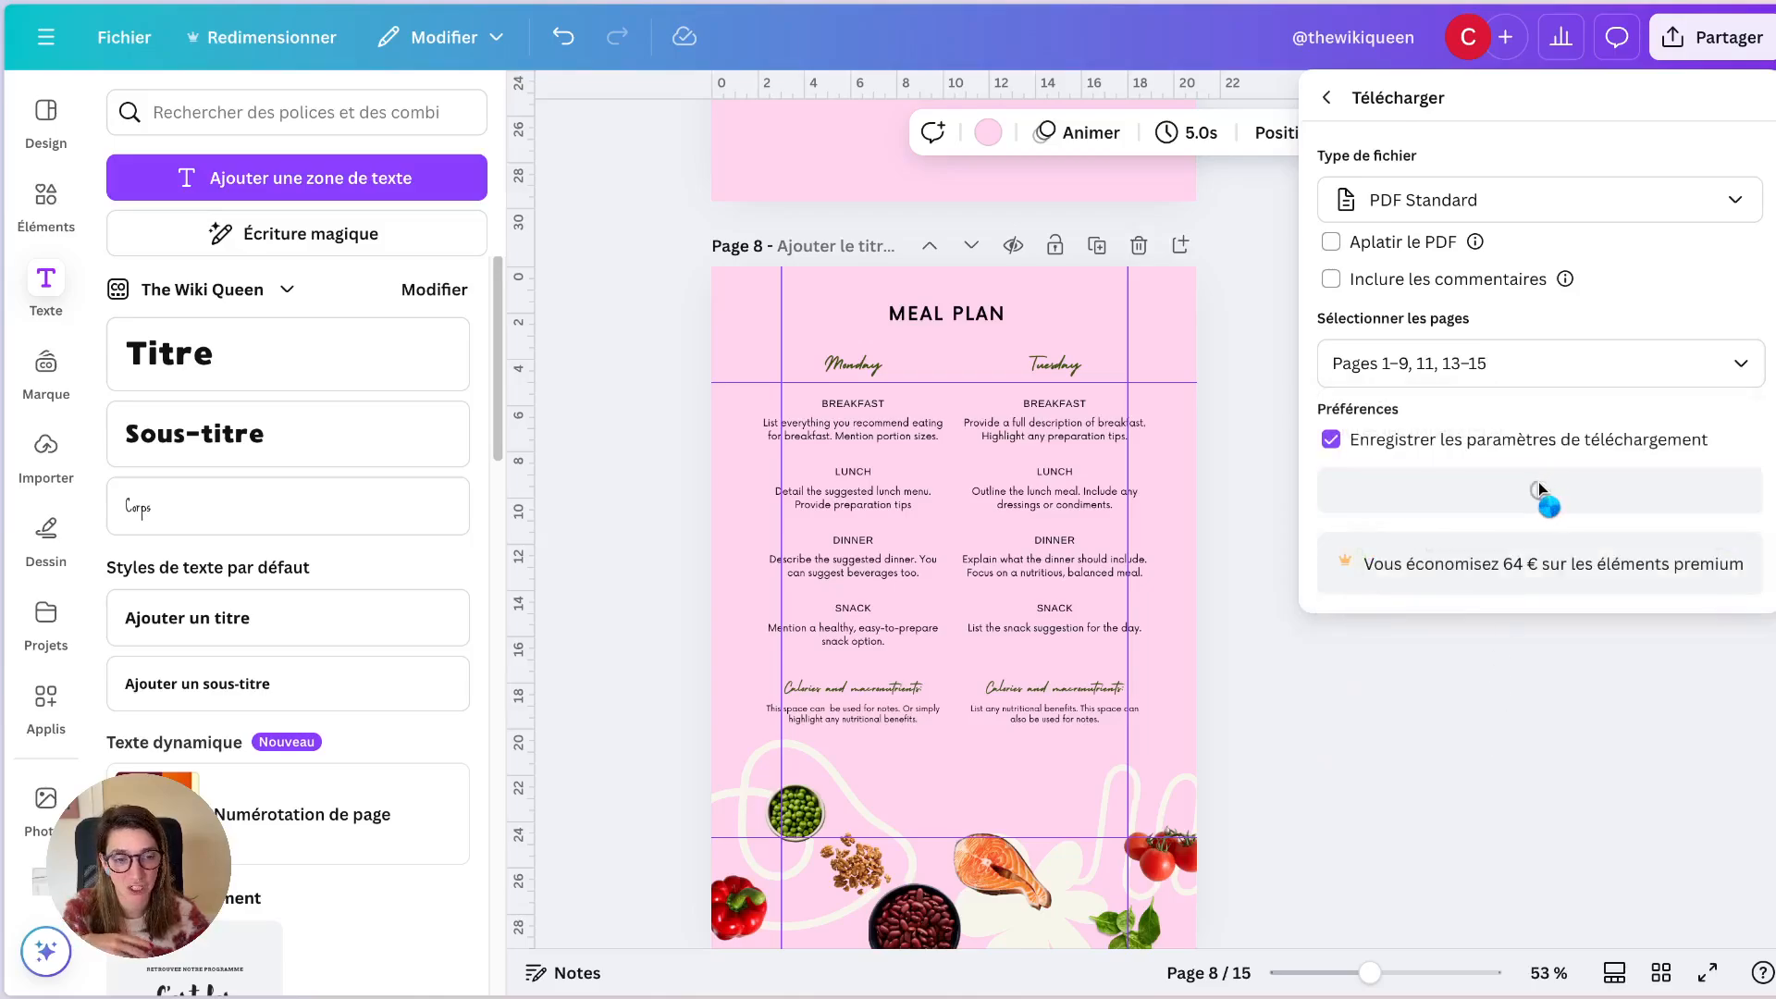